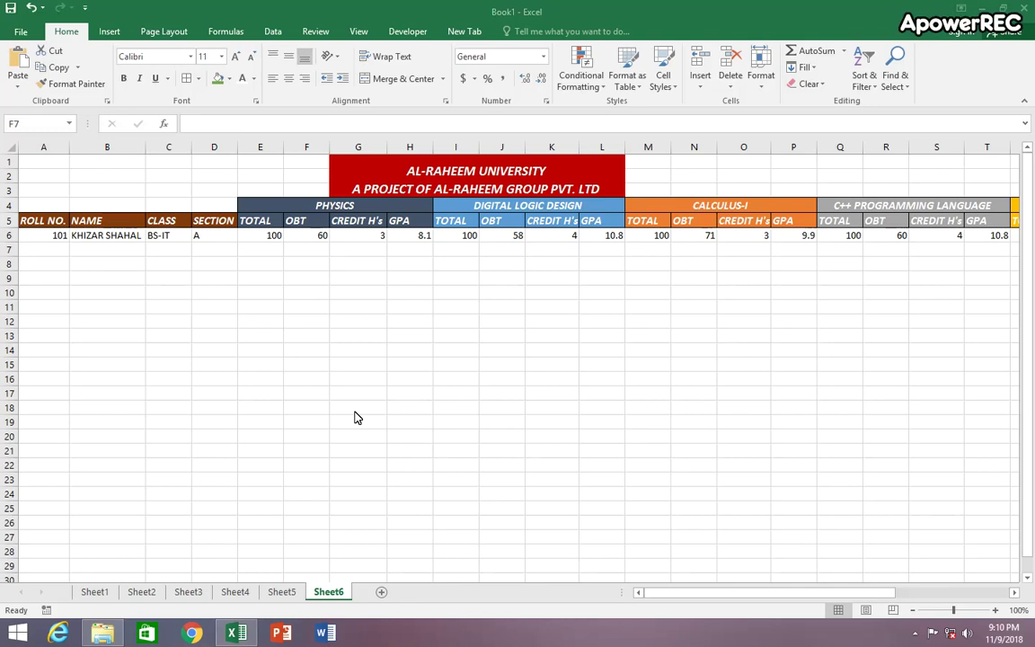
Step: Review row 6's Physics values, headings, and the total credit hours and overall GPA formulas
{"action": "left_click", "coordinate": [273, 235]}
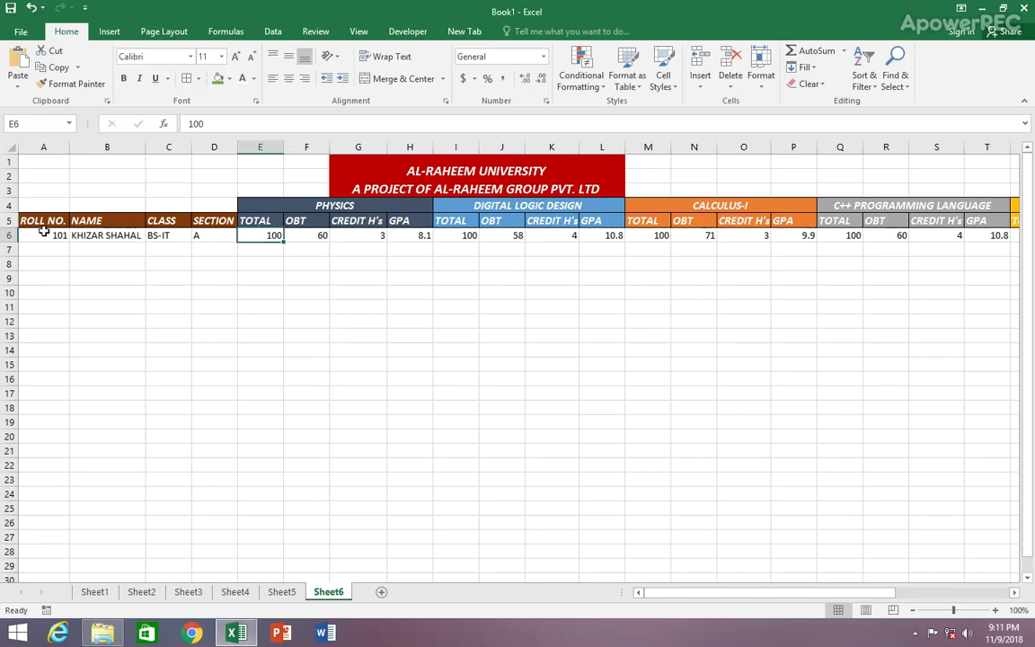
{"action": "left_click", "coordinate": [43, 234]}
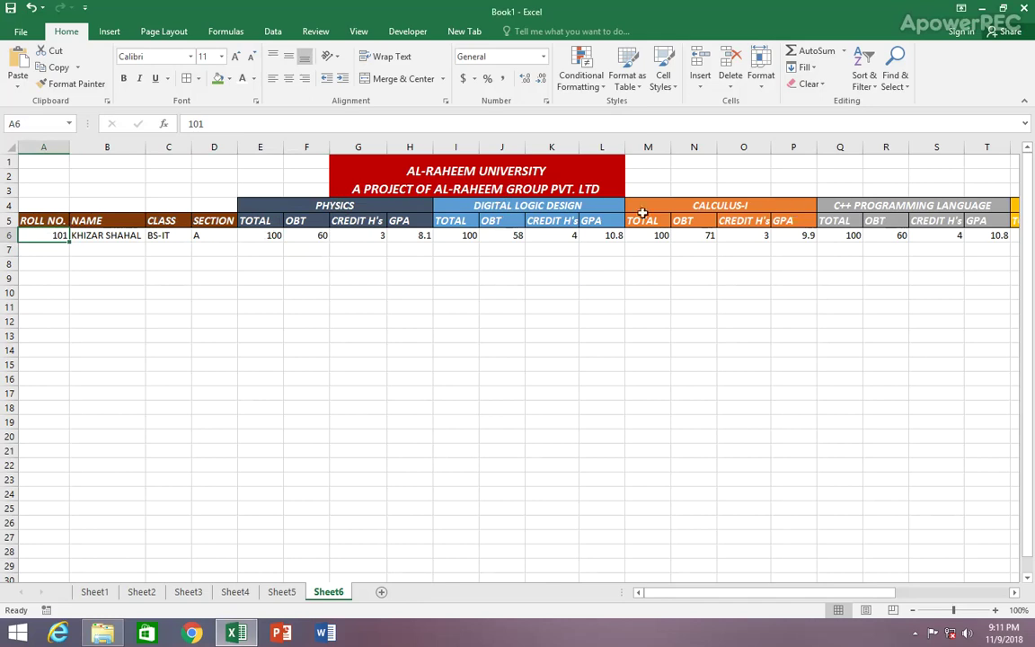
{"action": "left_click", "coordinate": [372, 208]}
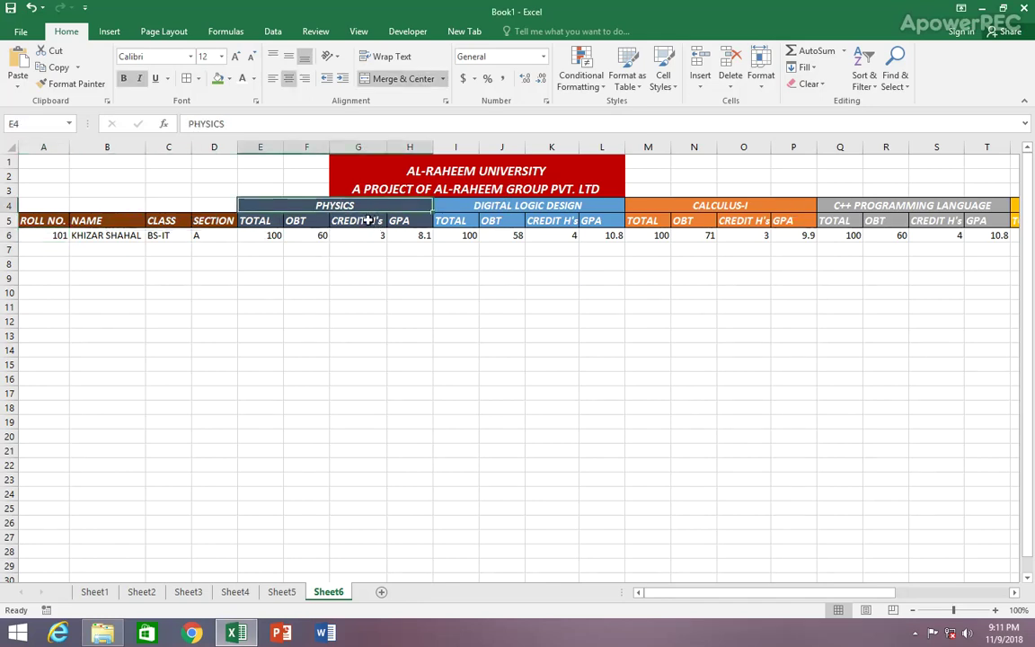
{"action": "left_click", "coordinate": [367, 220]}
{"action": "left_click", "coordinate": [286, 222]}
{"action": "left_click", "coordinate": [247, 222]}
{"action": "left_click", "coordinate": [319, 221]}
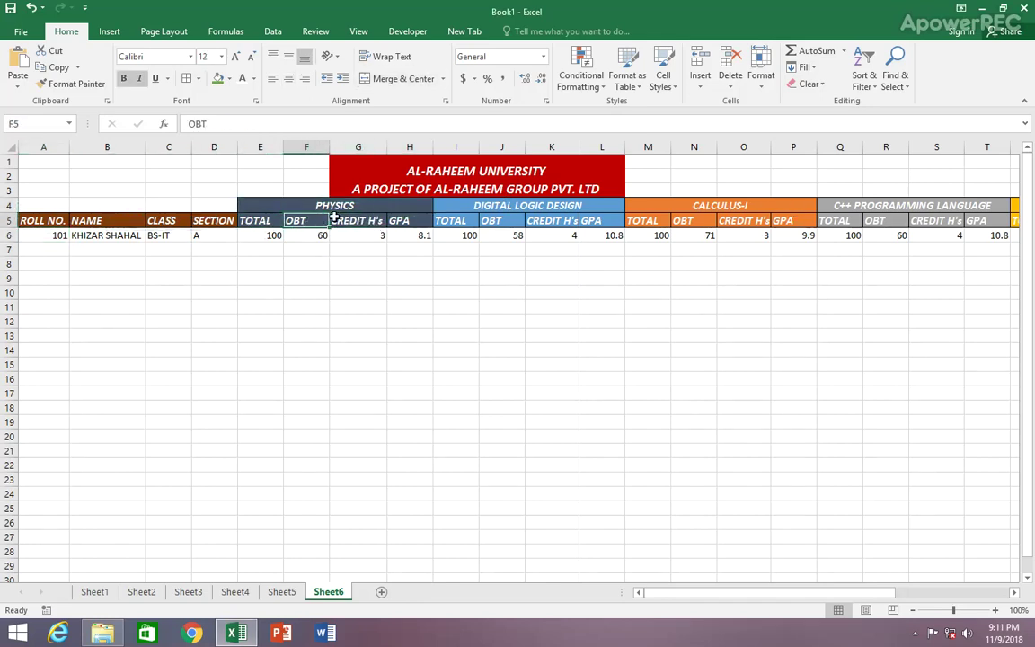
{"action": "left_click", "coordinate": [414, 221]}
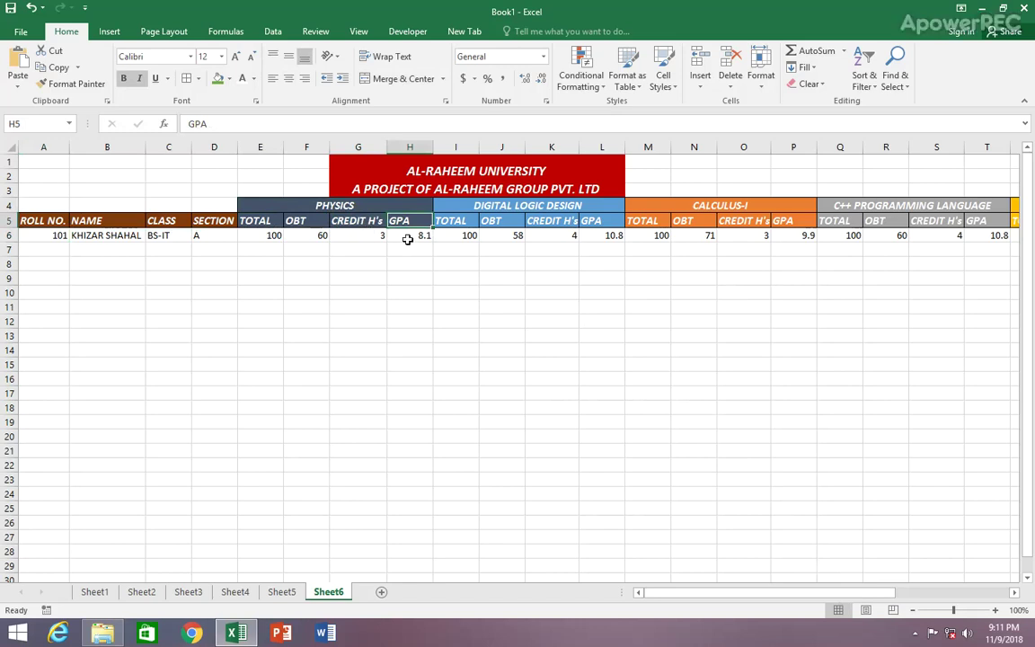
{"action": "key", "text": "Down"}
{"action": "left_click", "coordinate": [449, 236]}
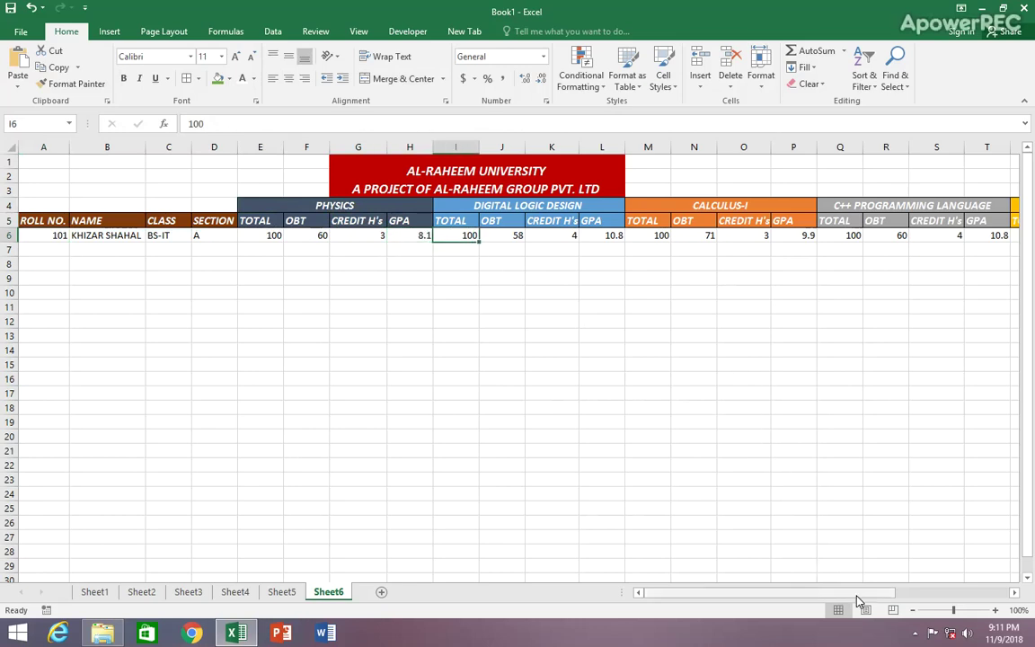
{"action": "left_click_drag", "start_coordinate": [860, 603], "coordinate": [978, 602]}
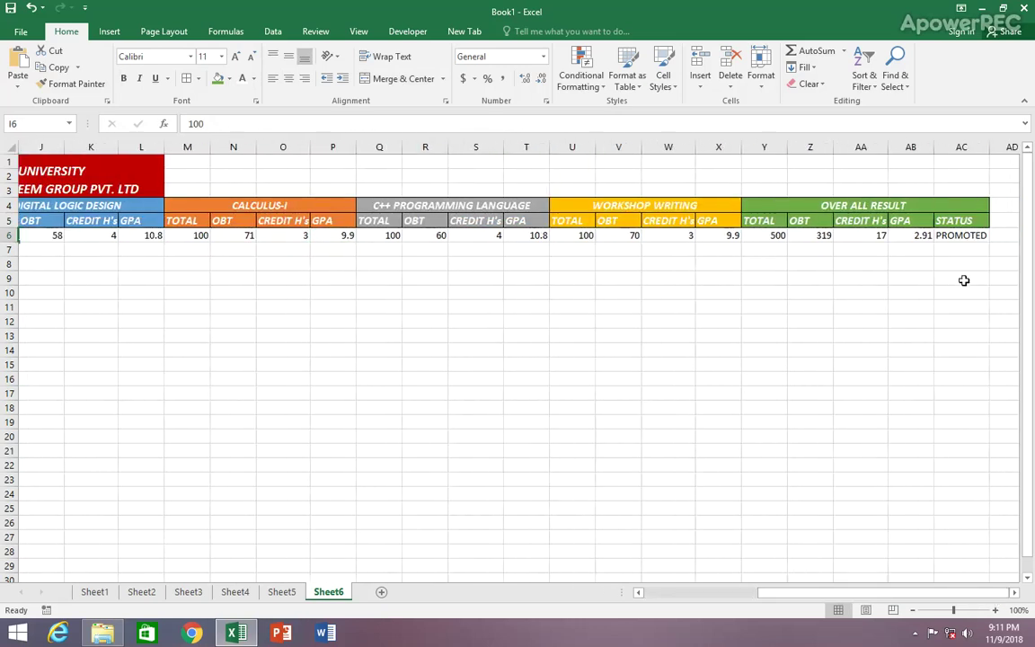
{"action": "left_click", "coordinate": [861, 235]}
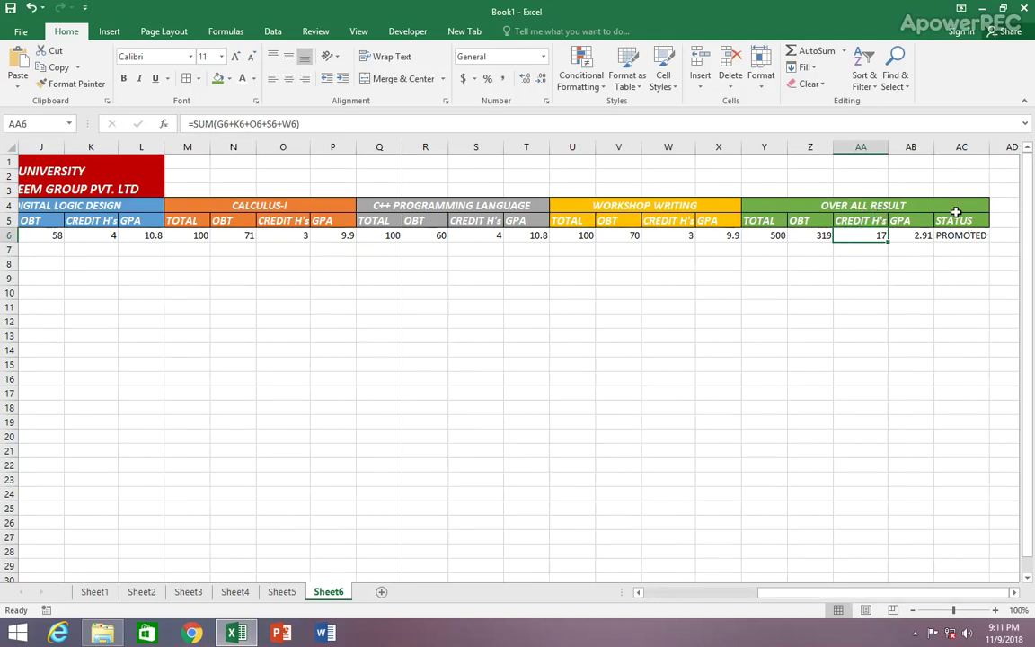
{"action": "left_click_drag", "start_coordinate": [935, 220], "coordinate": [939, 208]}
{"action": "left_click", "coordinate": [917, 220]}
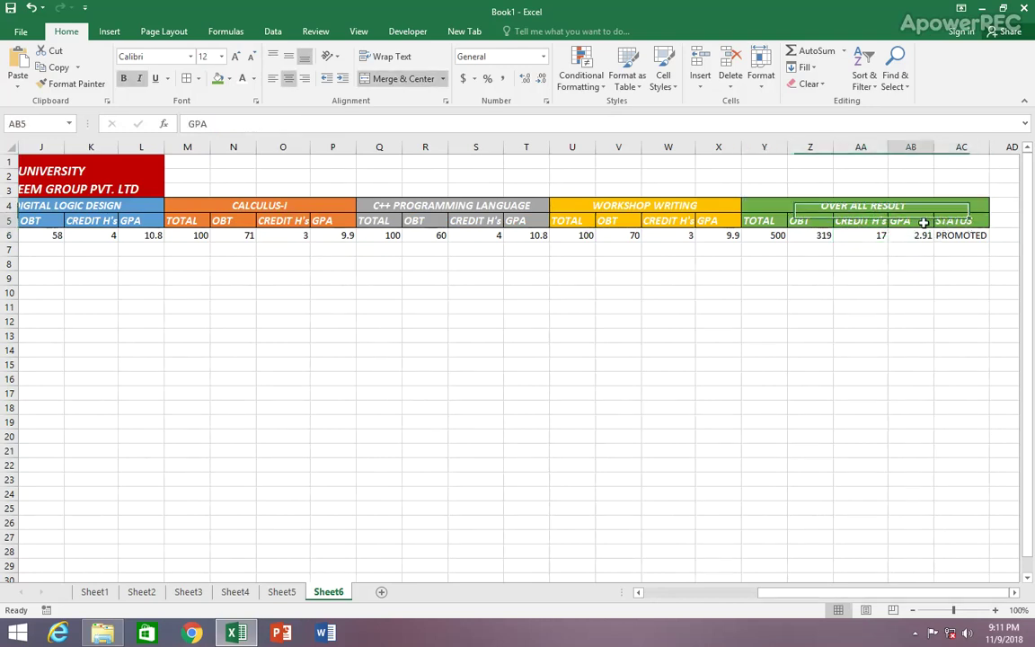
{"action": "left_click", "coordinate": [915, 235]}
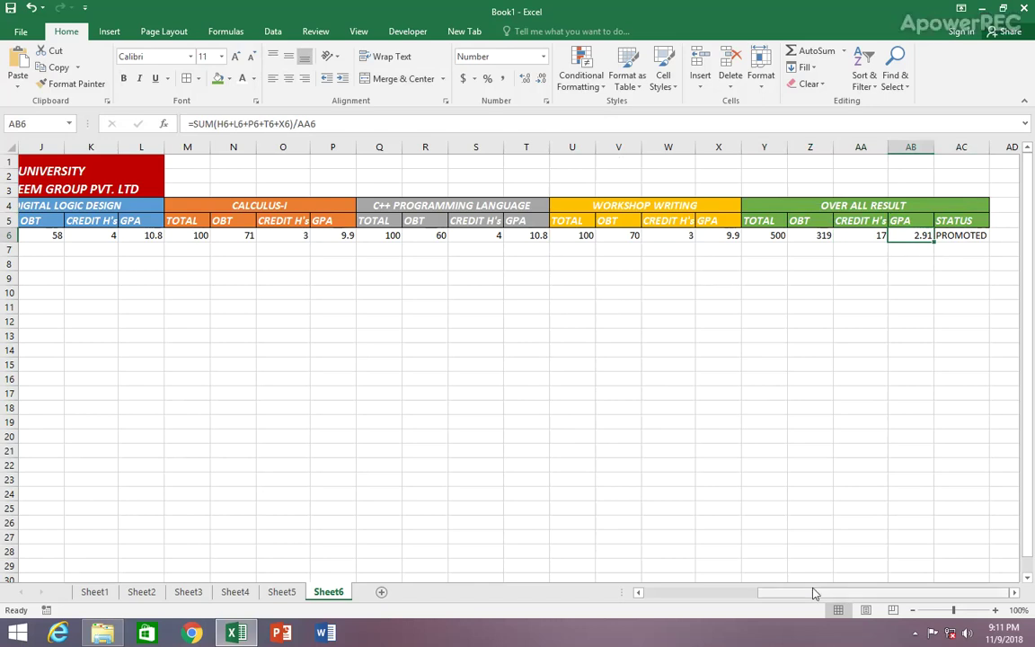
{"action": "left_click_drag", "start_coordinate": [814, 593], "coordinate": [664, 596]}
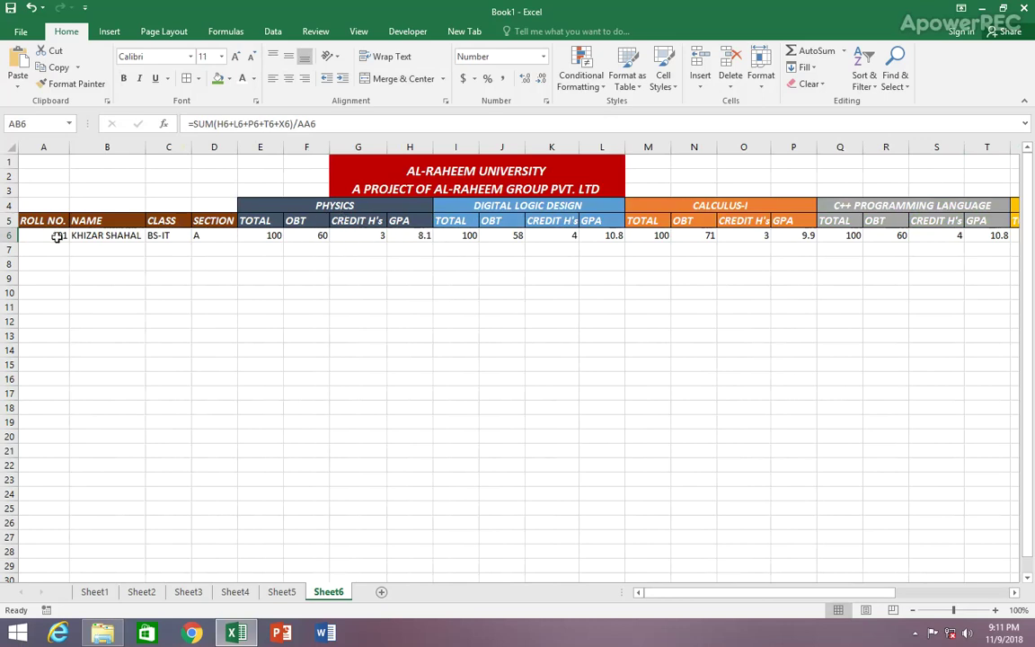
Step: Clear the student's entries from row 6, leaving only the header rows
{"action": "mouse_move", "coordinate": [42, 236]}
{"action": "left_mouse_down"}
{"action": "mouse_move", "coordinate": [1031, 239]}
{"action": "mouse_move", "coordinate": [205, 221]}
{"action": "mouse_move", "coordinate": [5, 233]}
{"action": "mouse_move", "coordinate": [21, 236]}
{"action": "left_mouse_up"}
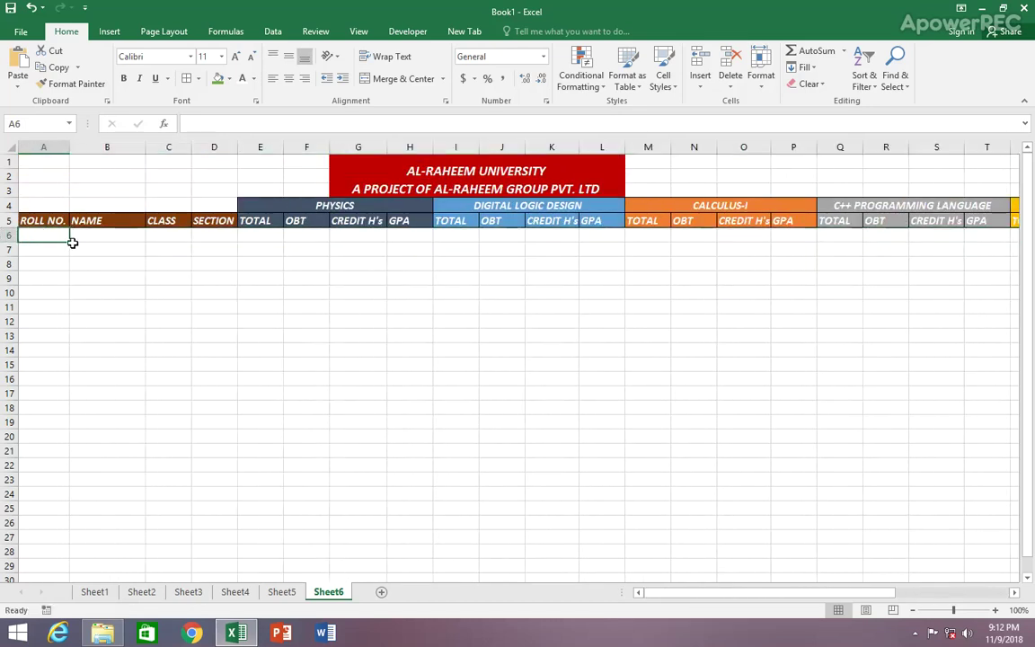
{"action": "left_click", "coordinate": [72, 246]}
{"action": "left_click", "coordinate": [54, 234]}
{"action": "left_click", "coordinate": [166, 221]}
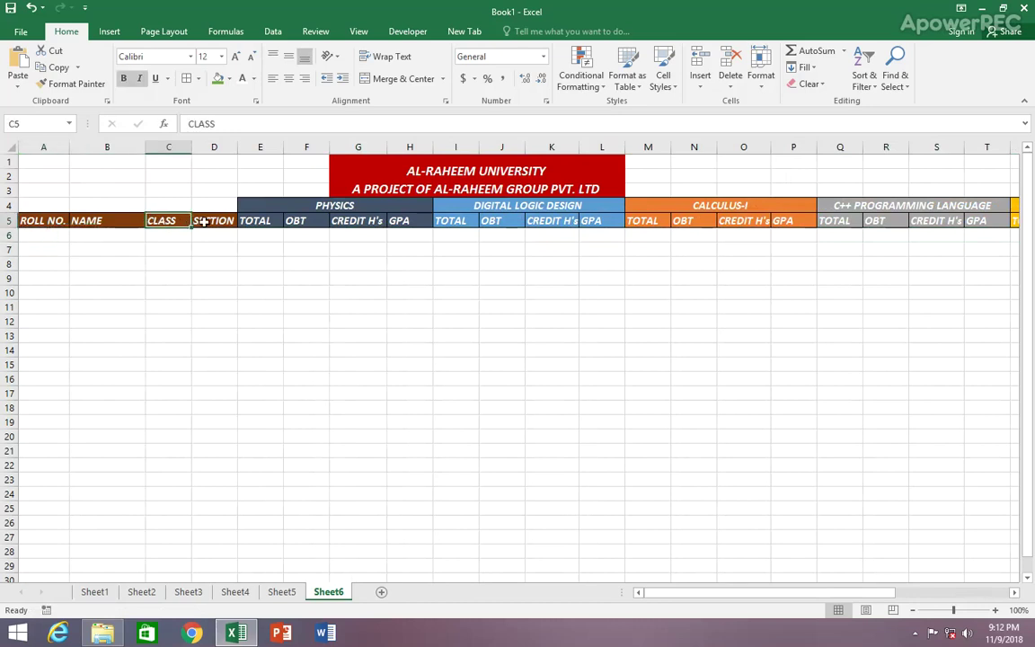
{"action": "left_click", "coordinate": [254, 222]}
{"action": "left_click", "coordinate": [301, 206]}
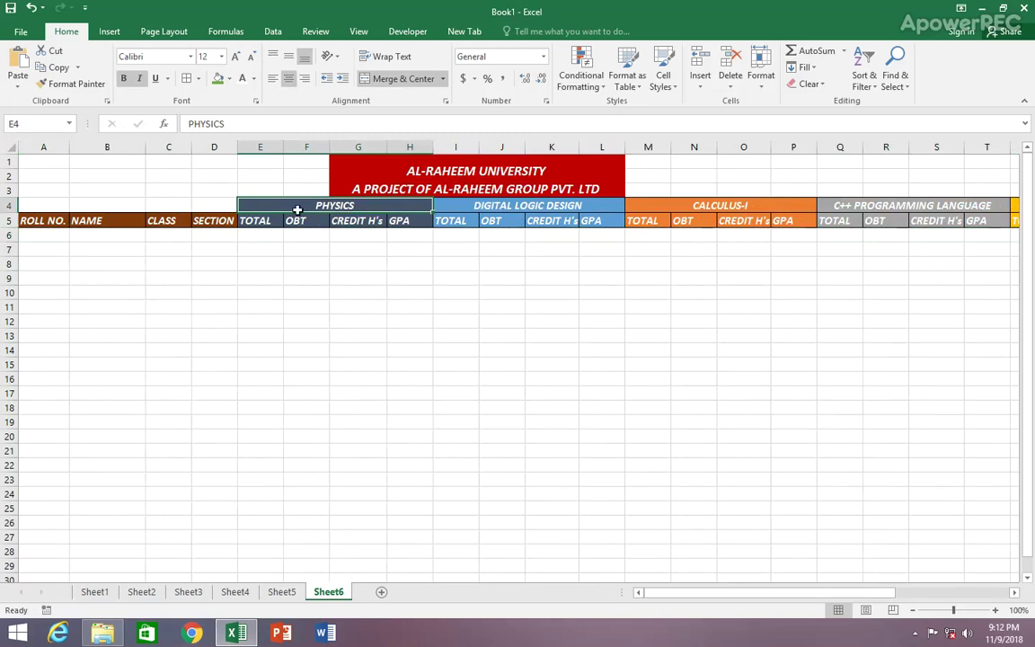
Step: Go over the ROLL NO., CLASS, SECTION and PHYSICS TOTAL/OBT/GPA headings
{"action": "left_click", "coordinate": [27, 220]}
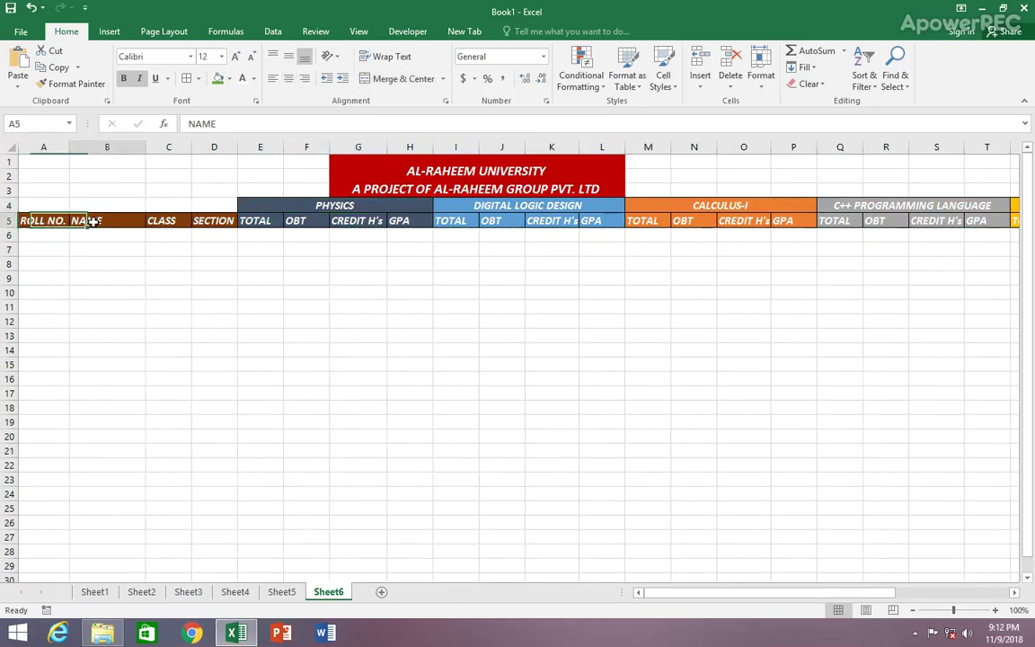
{"action": "left_click", "coordinate": [162, 221]}
{"action": "left_click", "coordinate": [204, 221]}
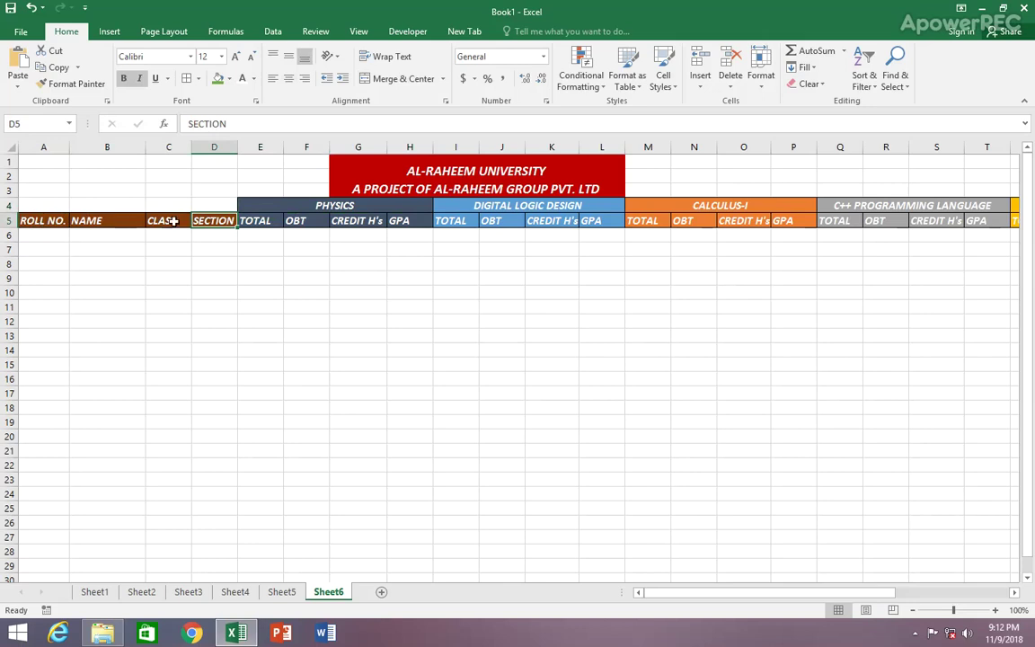
{"action": "left_click", "coordinate": [250, 221]}
{"action": "left_click", "coordinate": [277, 206]}
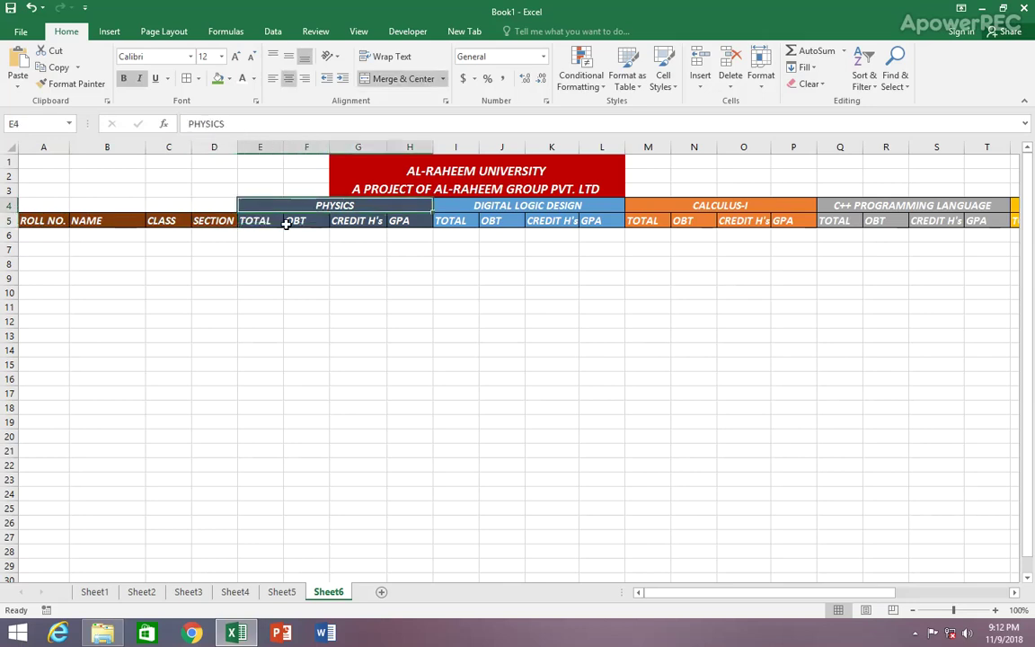
{"action": "left_click", "coordinate": [288, 235]}
{"action": "left_click", "coordinate": [281, 222]}
{"action": "left_click", "coordinate": [296, 221]}
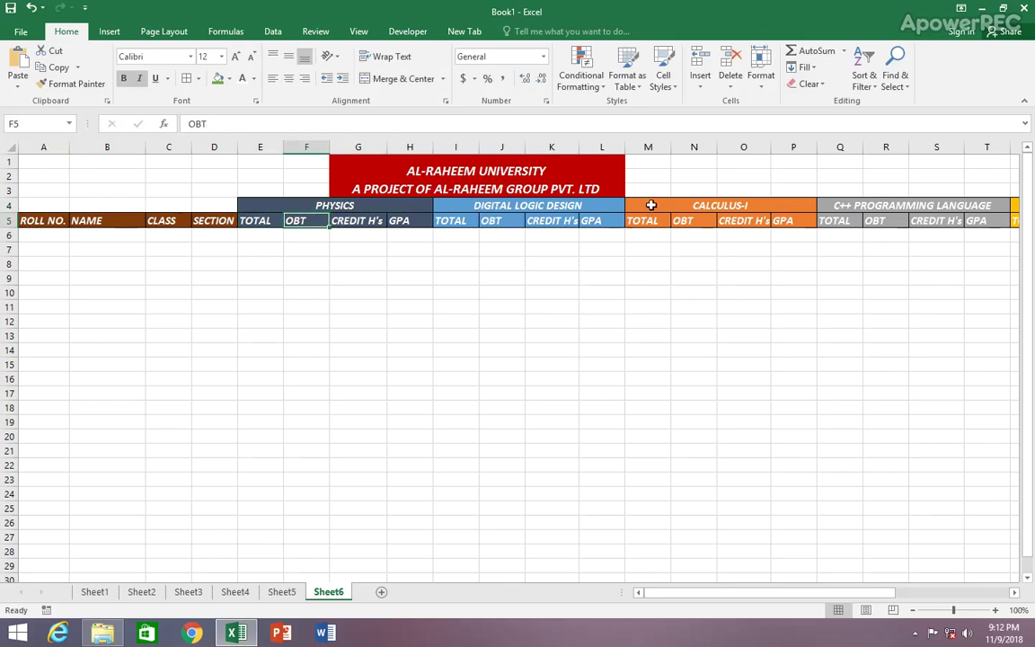
{"action": "left_click", "coordinate": [450, 205]}
{"action": "left_click", "coordinate": [381, 208]}
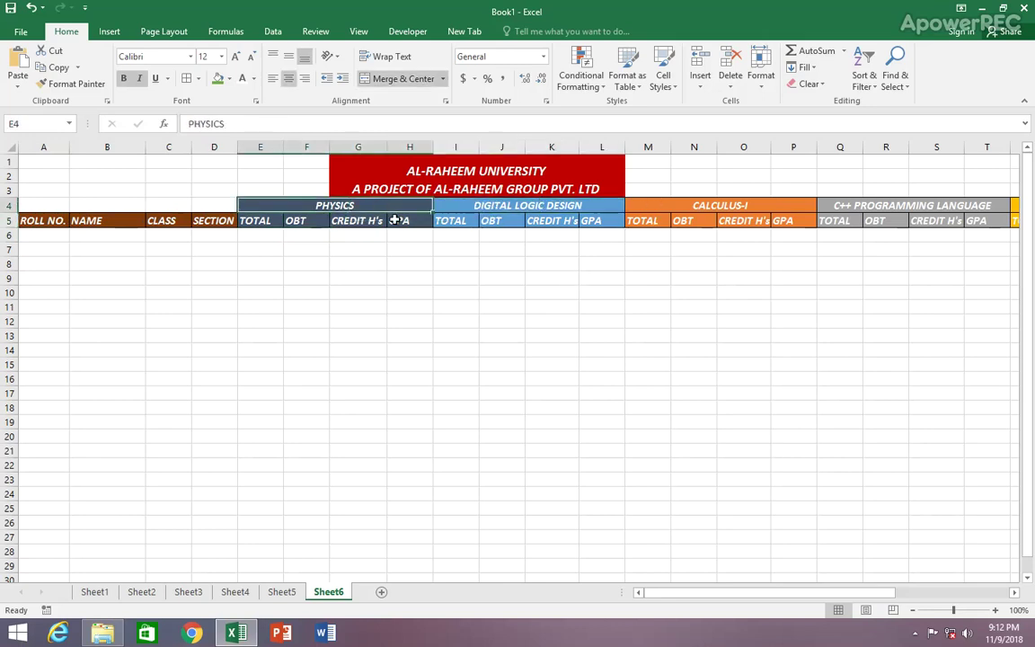
{"action": "left_click", "coordinate": [402, 220]}
{"action": "left_click", "coordinate": [317, 221]}
{"action": "left_click", "coordinate": [267, 221]}
{"action": "left_click", "coordinate": [319, 206]}
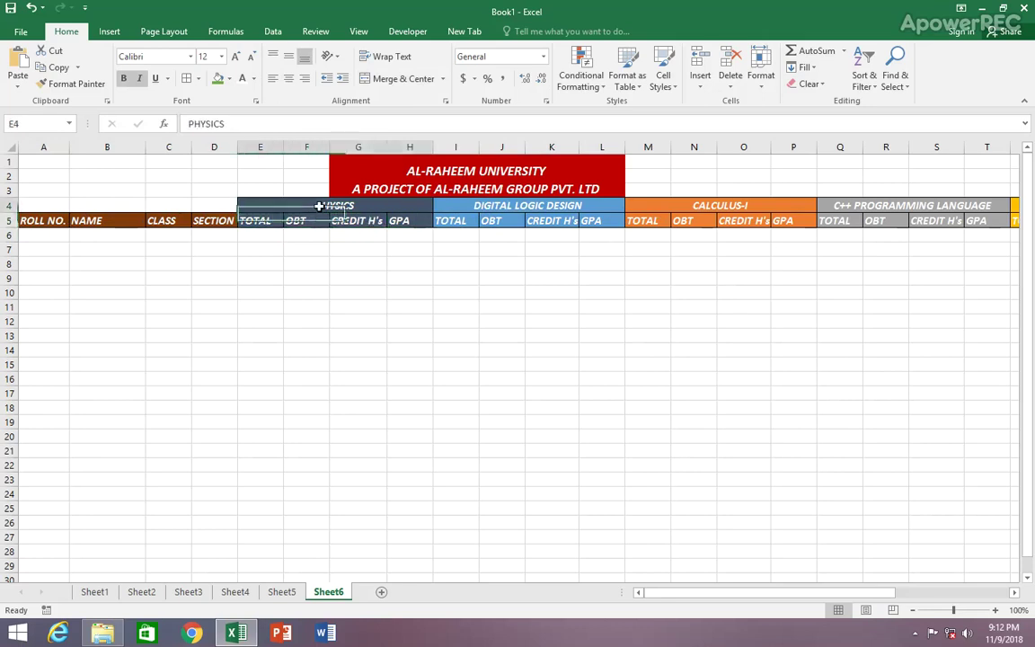
Step: Scroll across CALCULUS-I, C++ and OVER ALL RESULT headings to STATUS, then return to column A
{"action": "left_click", "coordinate": [859, 593]}
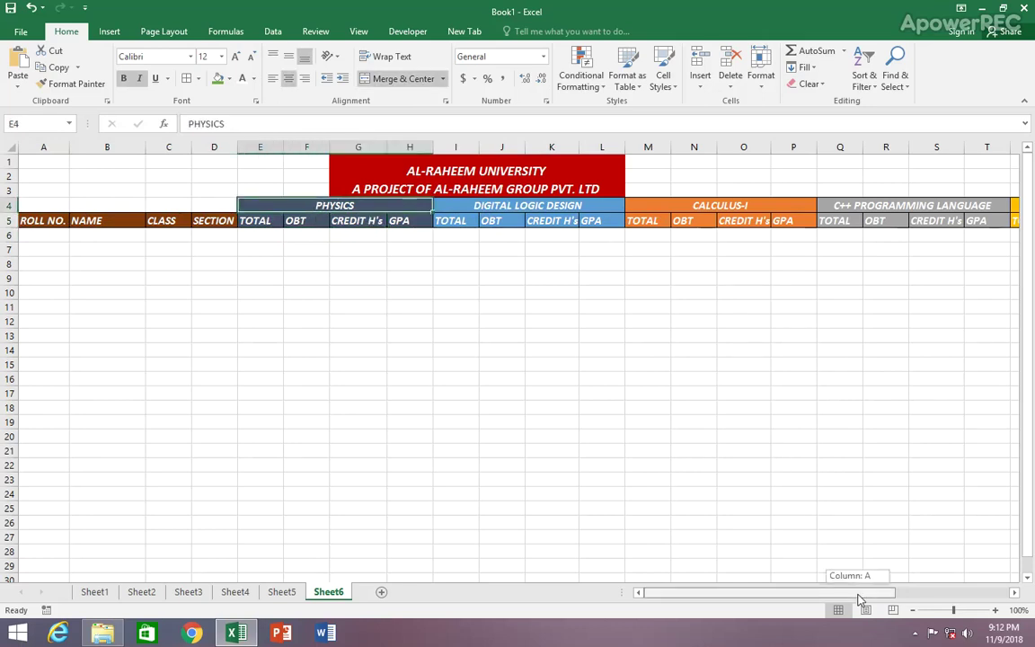
{"action": "left_click_drag", "start_coordinate": [858, 599], "coordinate": [910, 593]}
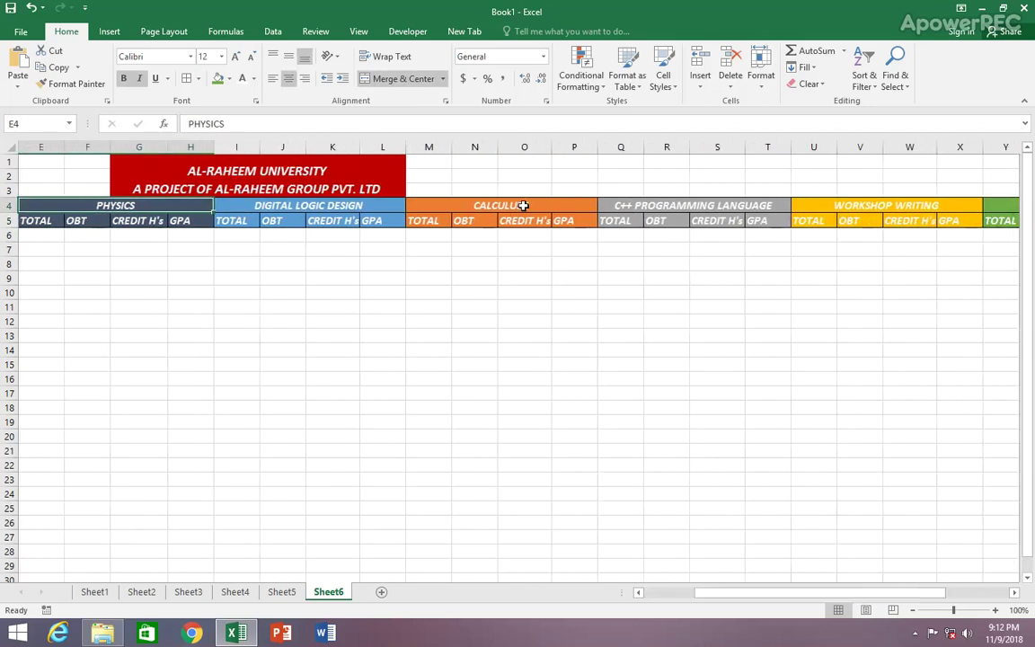
{"action": "left_click", "coordinate": [526, 206]}
{"action": "left_click", "coordinate": [668, 206]}
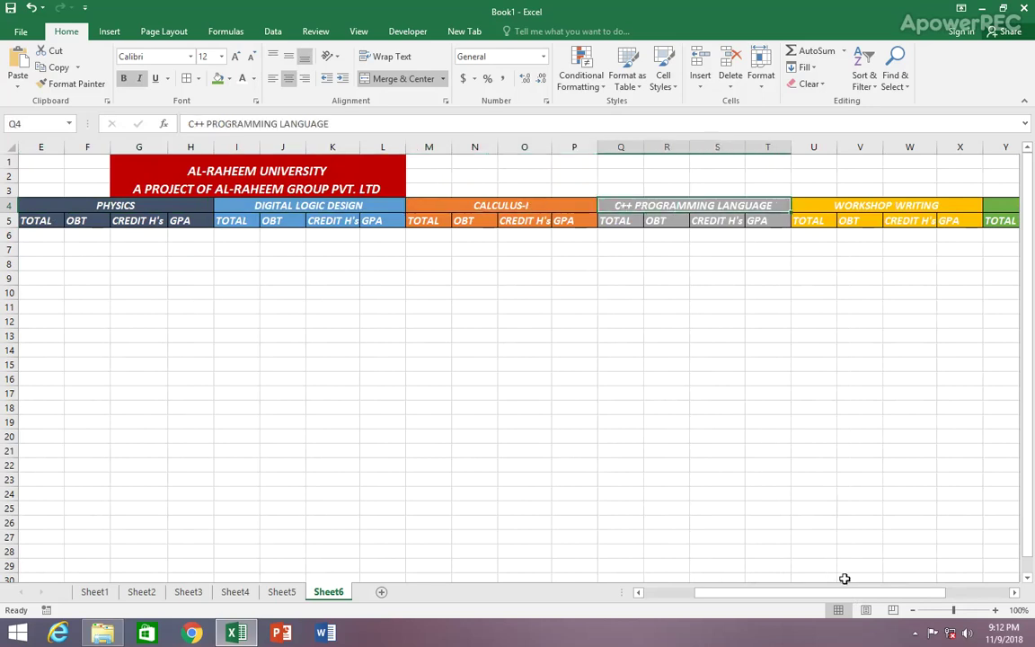
{"action": "left_click_drag", "start_coordinate": [854, 593], "coordinate": [952, 593]}
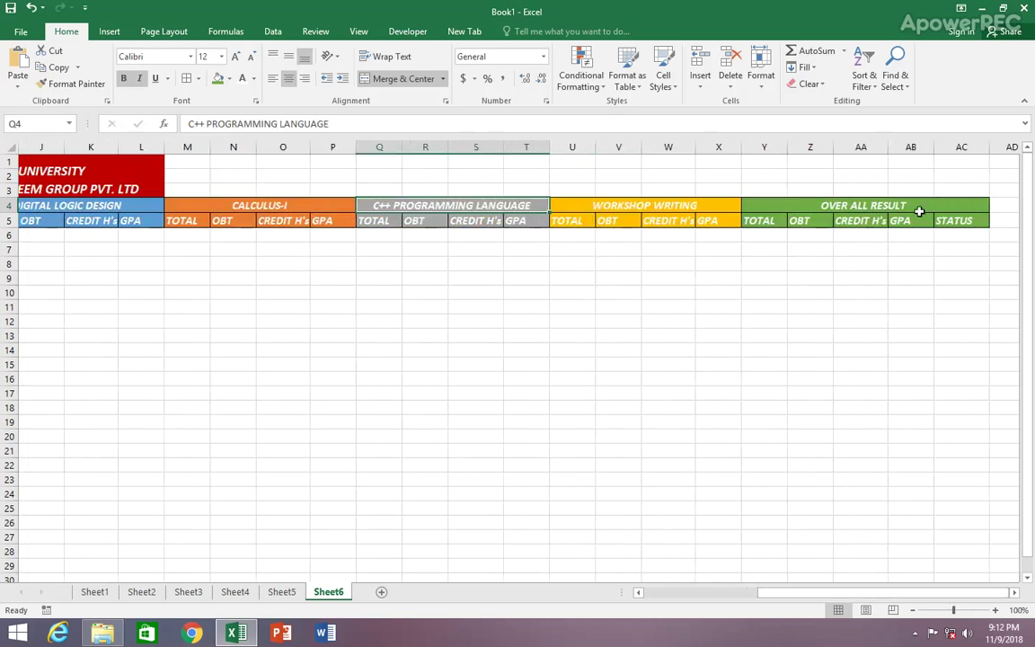
{"action": "left_click", "coordinate": [919, 211]}
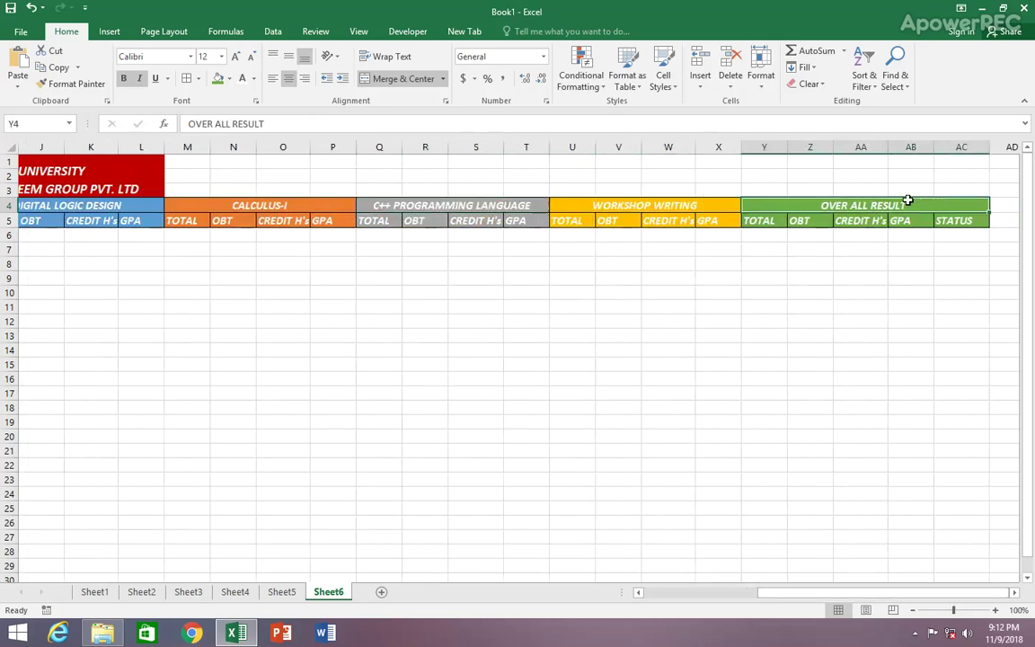
{"action": "left_click", "coordinate": [767, 223]}
{"action": "left_click", "coordinate": [809, 222]}
{"action": "left_click", "coordinate": [863, 222]}
{"action": "left_click", "coordinate": [904, 223]}
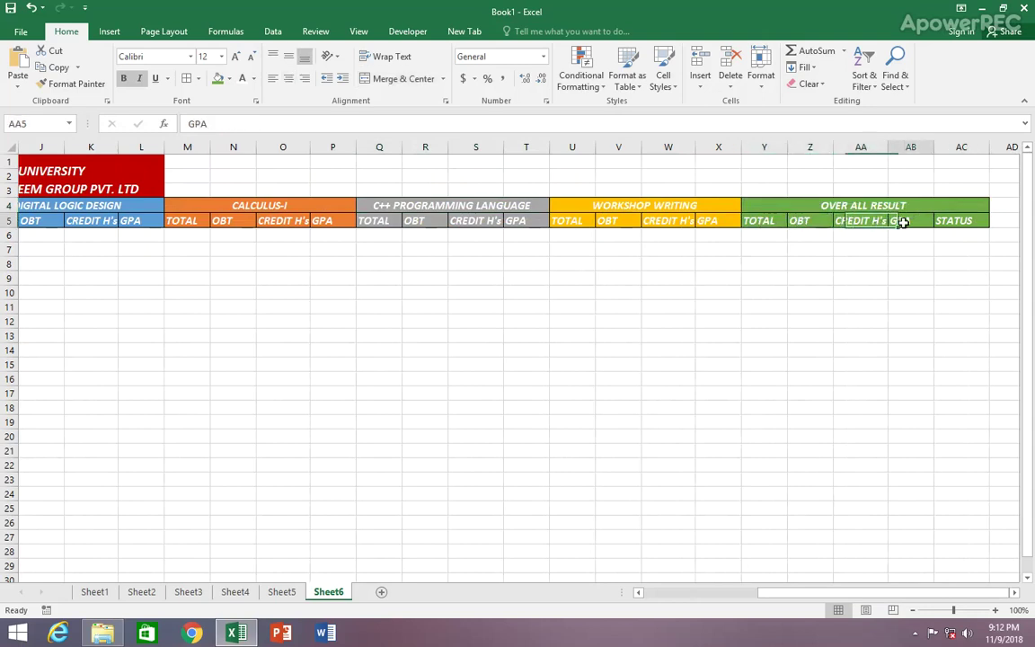
{"action": "left_click", "coordinate": [948, 222]}
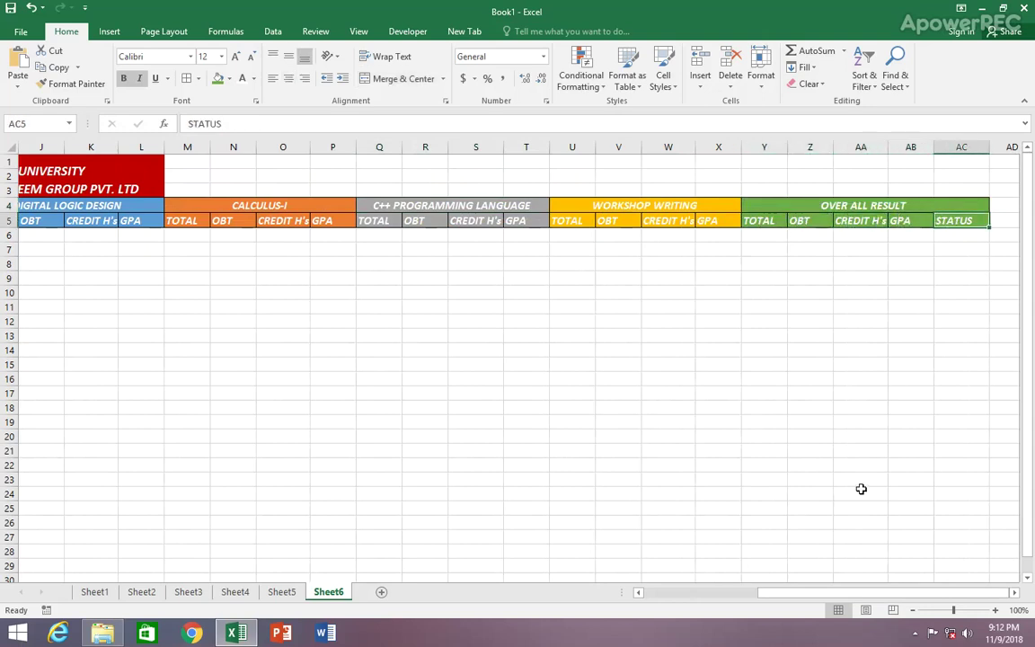
{"action": "left_click_drag", "start_coordinate": [836, 592], "coordinate": [720, 592]}
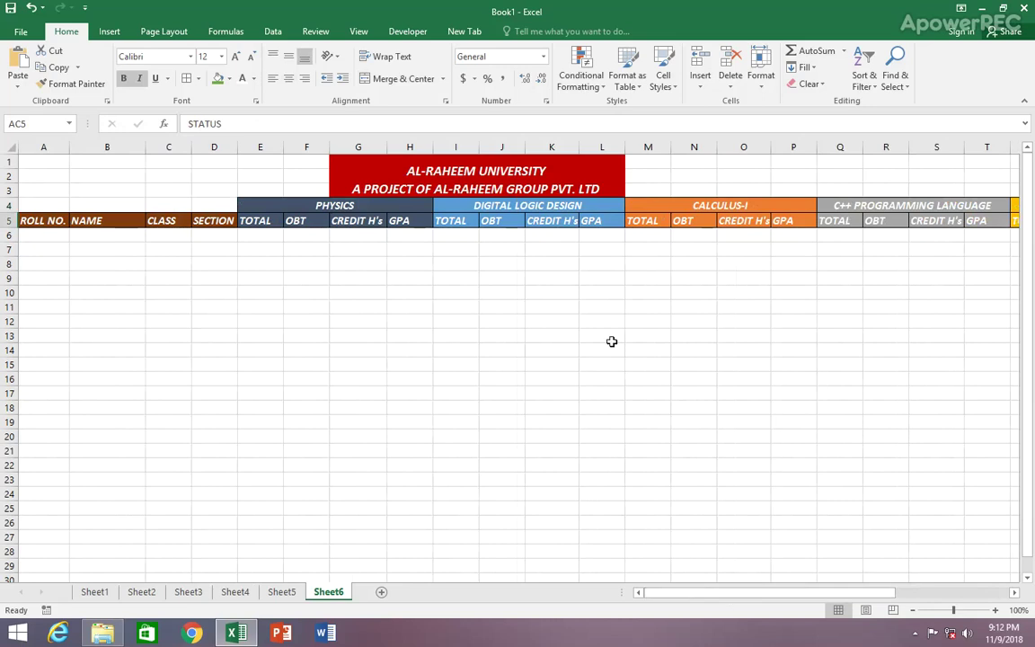
{"action": "left_click", "coordinate": [42, 235]}
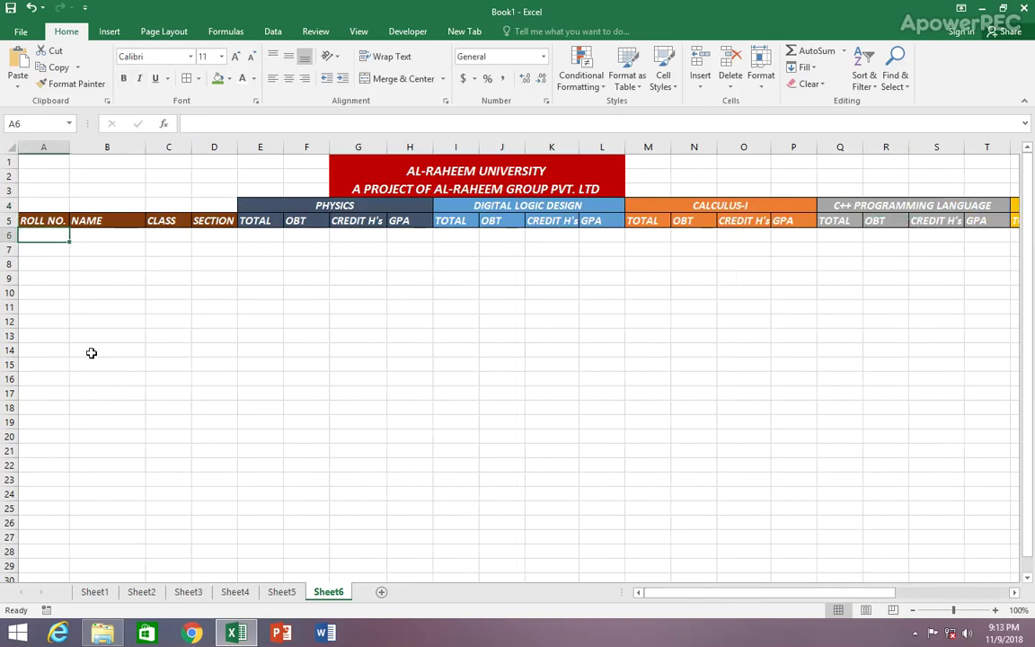
Step: Enter roll number 101, the student's name, class BS-IT and section A in row 6
{"action": "type", "text": "101"}
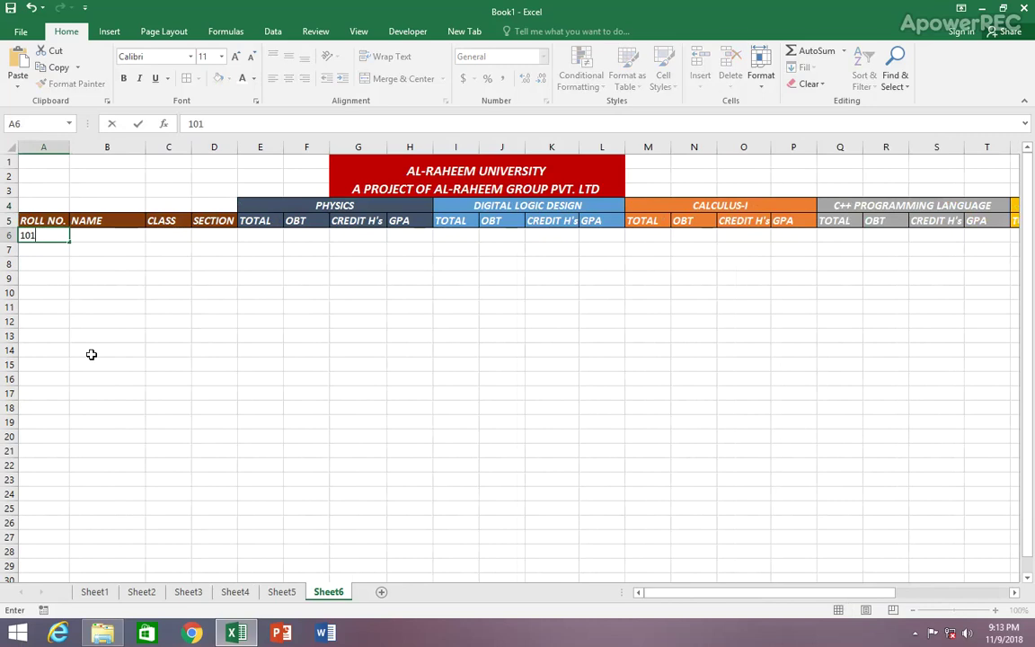
{"action": "key", "text": "Tab"}
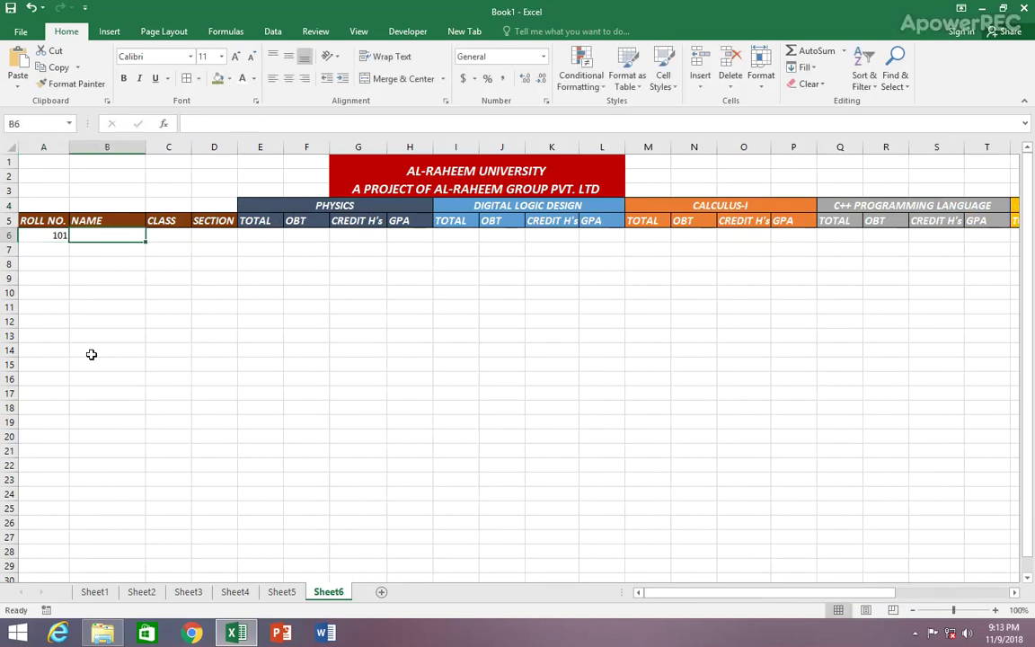
{"action": "type", "text": "KHIZAR SHAHAL"}
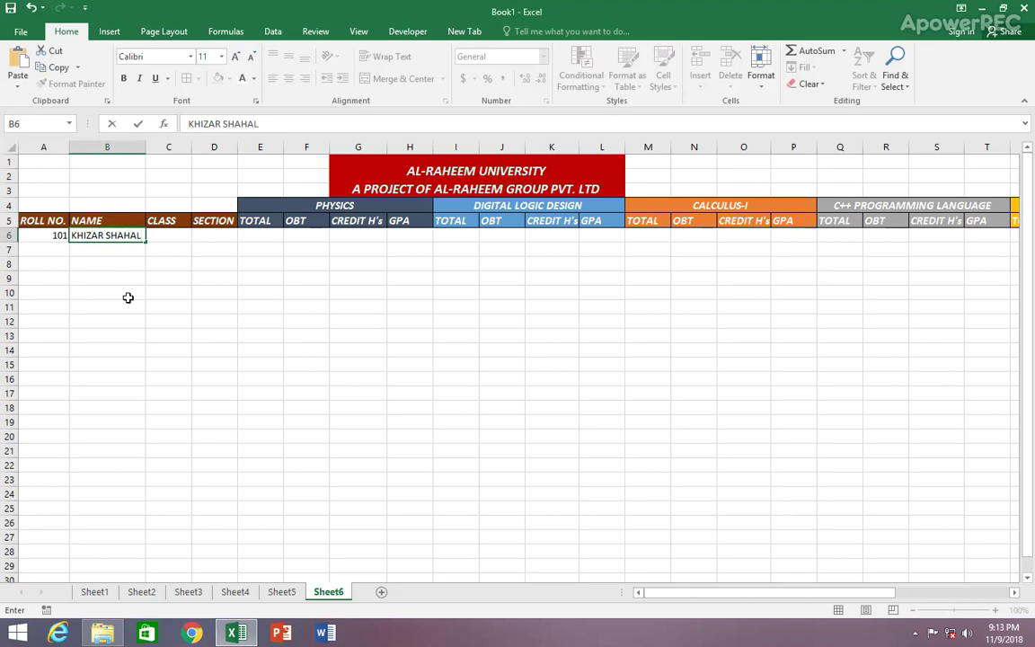
{"action": "left_click", "coordinate": [166, 236]}
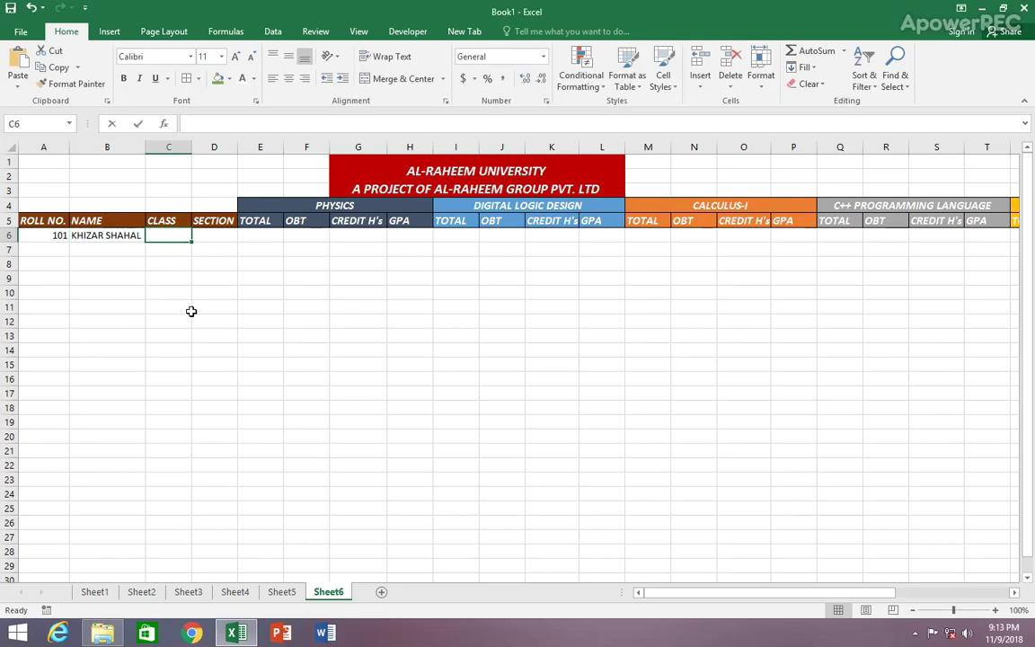
{"action": "type", "text": "BS-IT"}
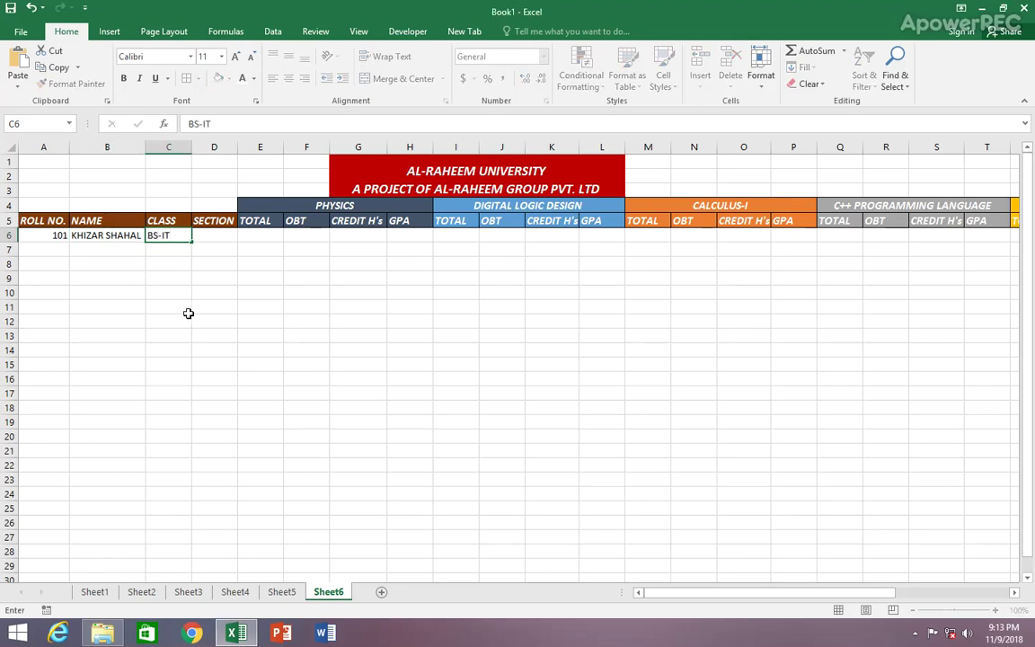
{"action": "key", "text": "Tab"}
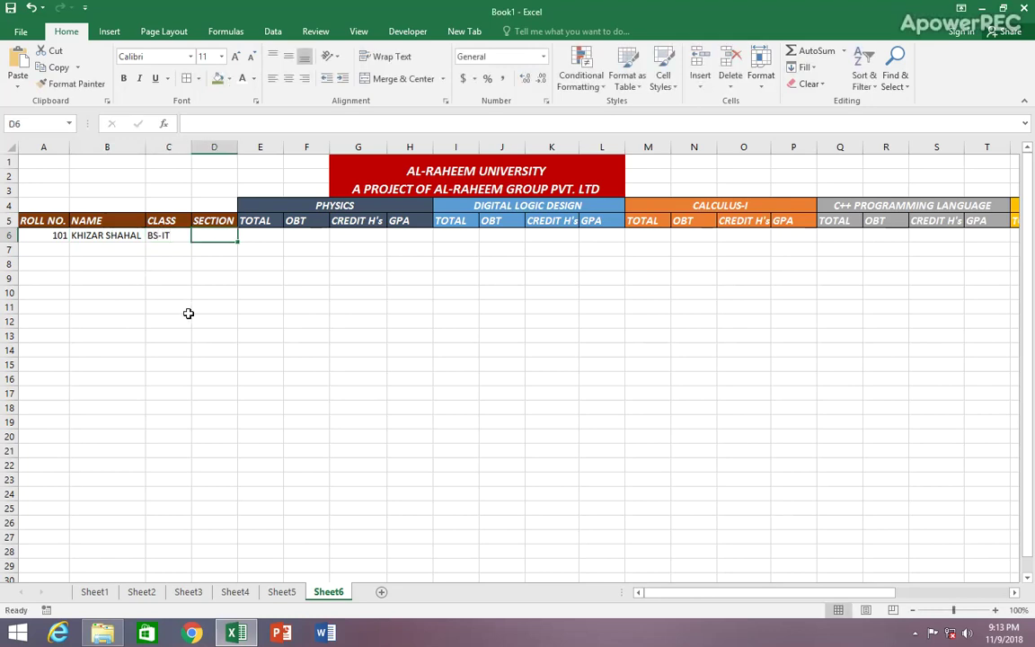
{"action": "type", "text": "A"}
{"action": "key", "text": "Tab"}
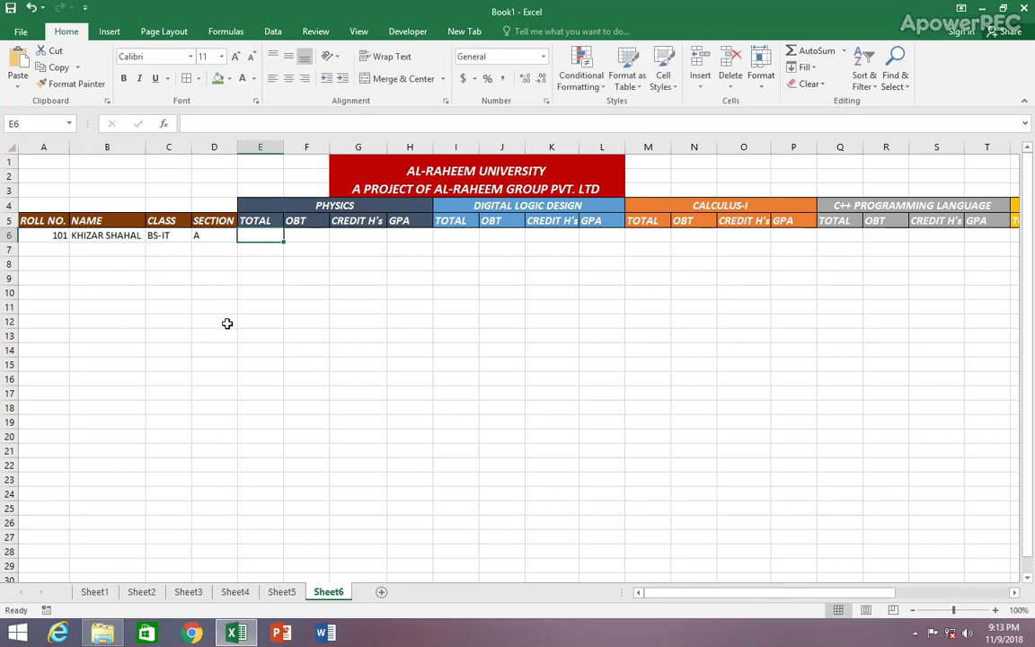
Step: Enter the Physics total 100, obtained marks 60 and 3 credit hours in E6:G6
{"action": "left_click", "coordinate": [401, 234]}
{"action": "left_click", "coordinate": [603, 235]}
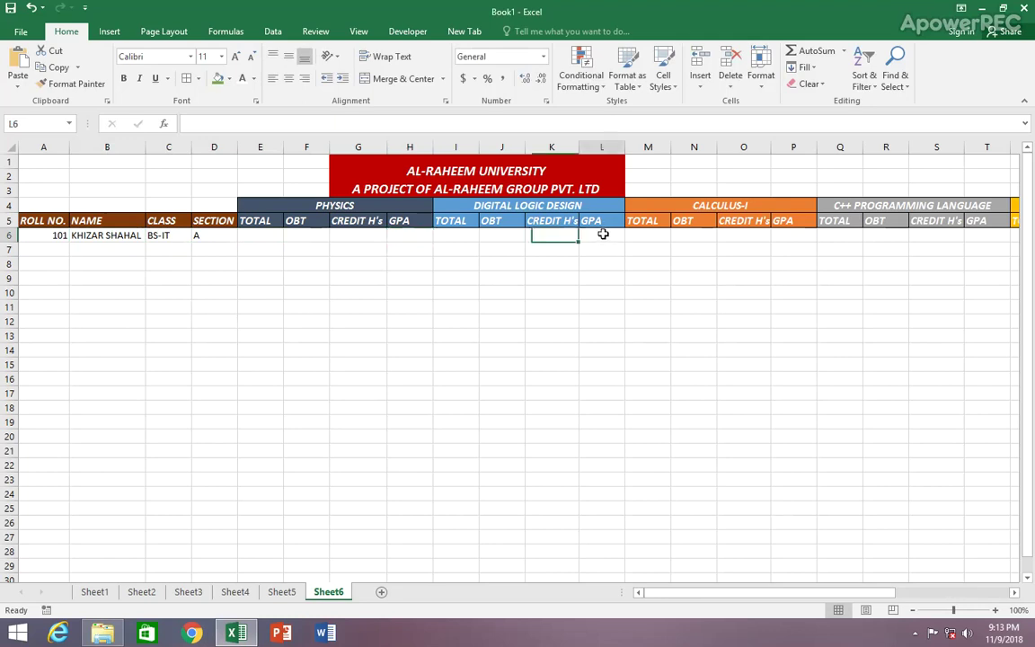
{"action": "left_click", "coordinate": [784, 236]}
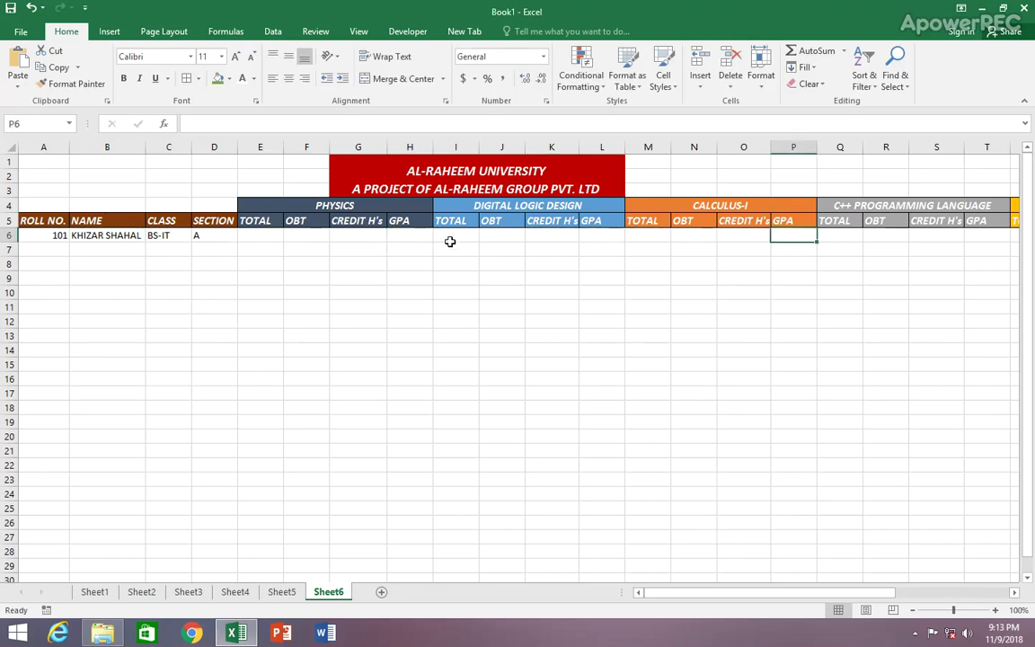
{"action": "left_click", "coordinate": [256, 235]}
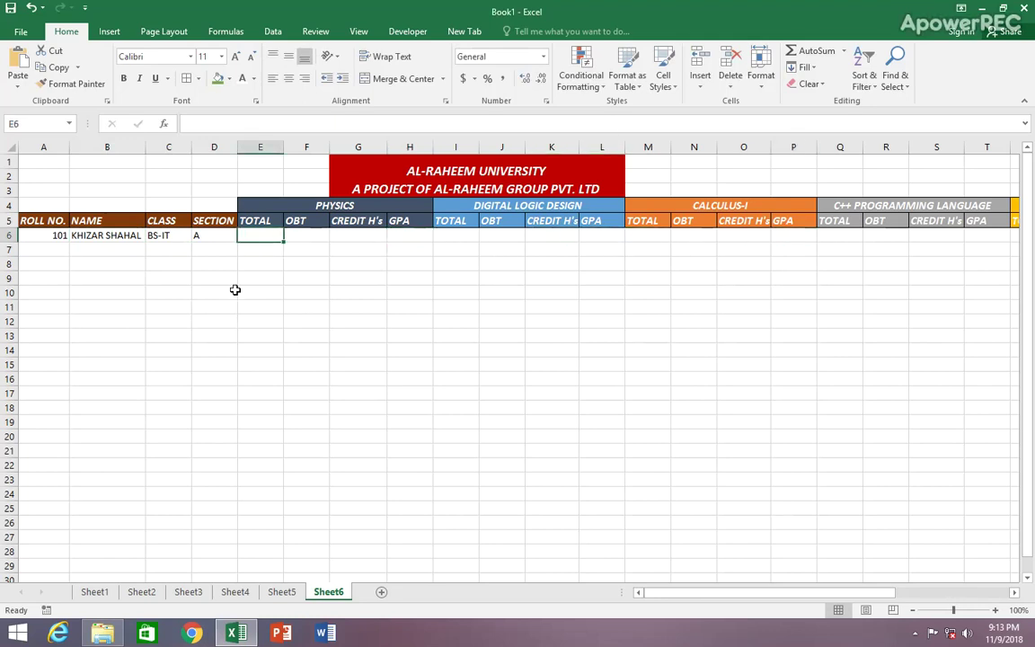
{"action": "type", "text": "100"}
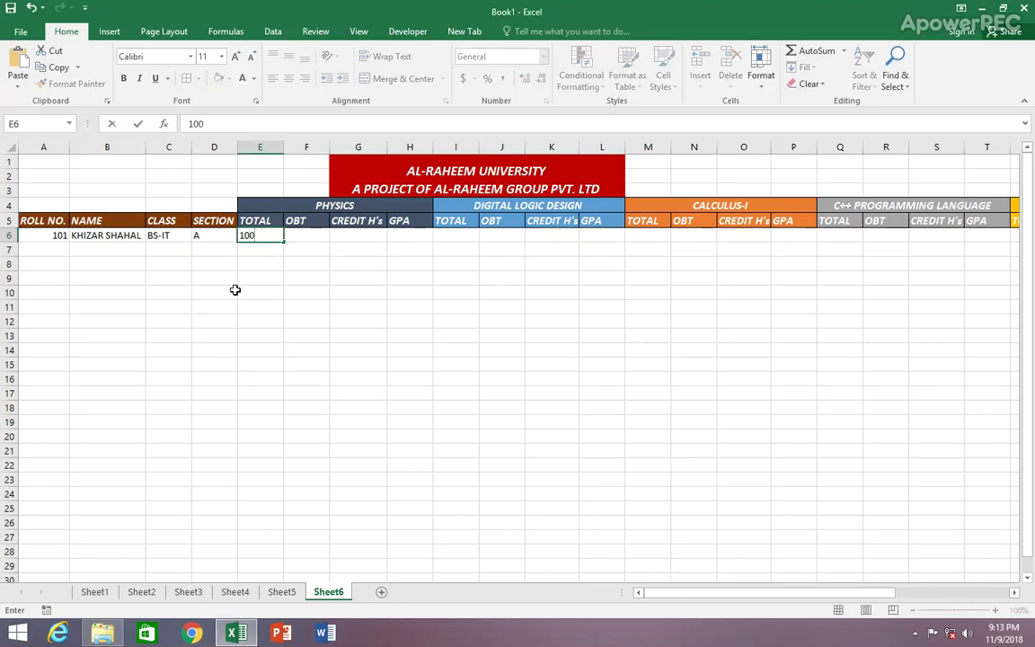
{"action": "key", "text": "Tab"}
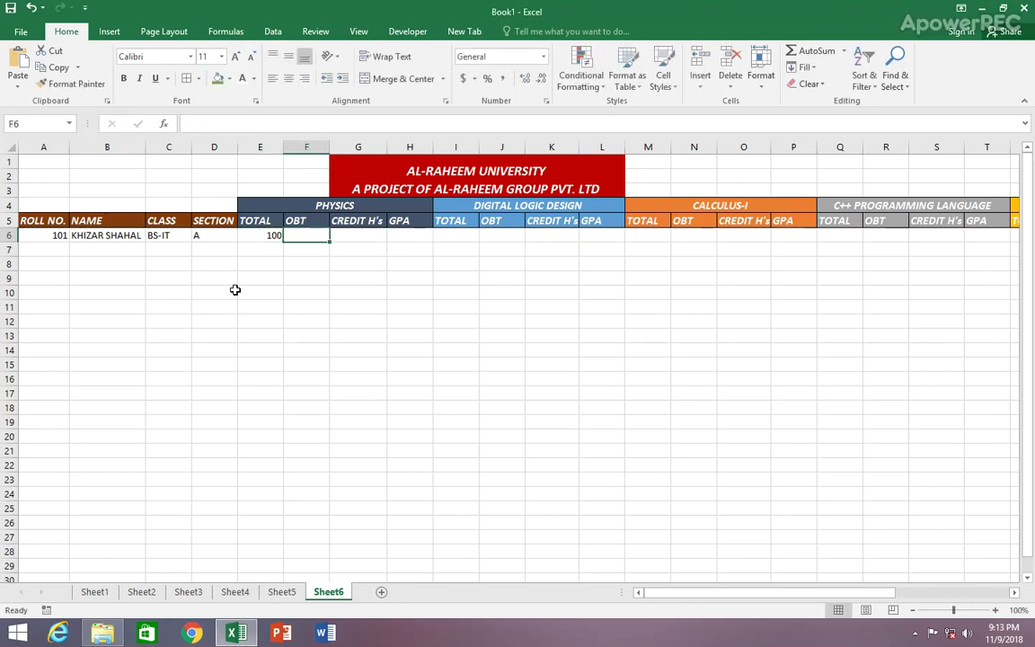
{"action": "type", "text": "60"}
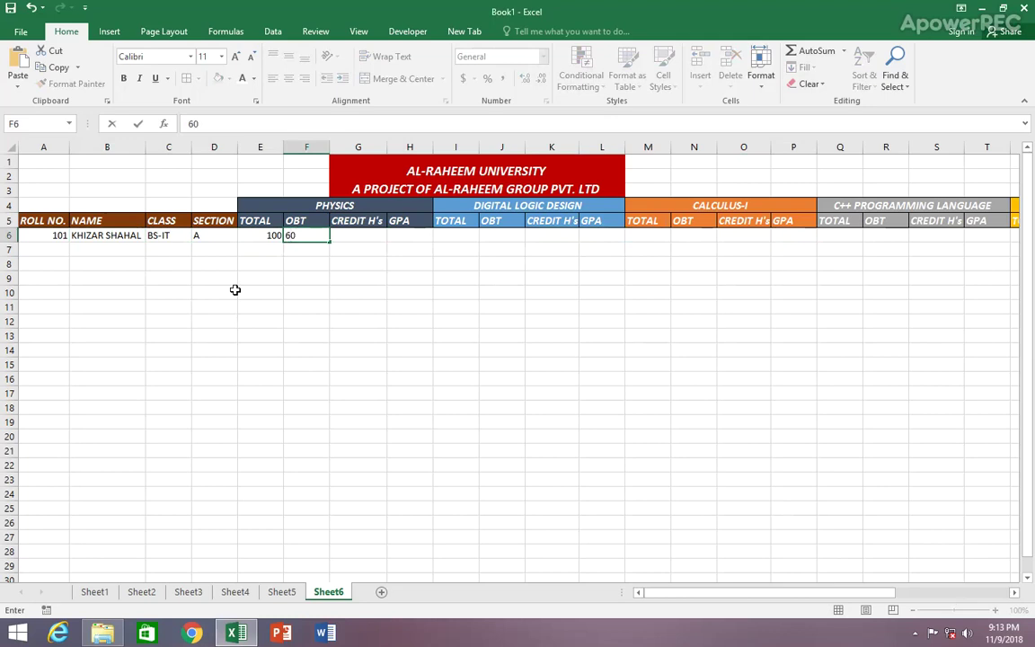
{"action": "left_click", "coordinate": [361, 236]}
{"action": "type", "text": "3"}
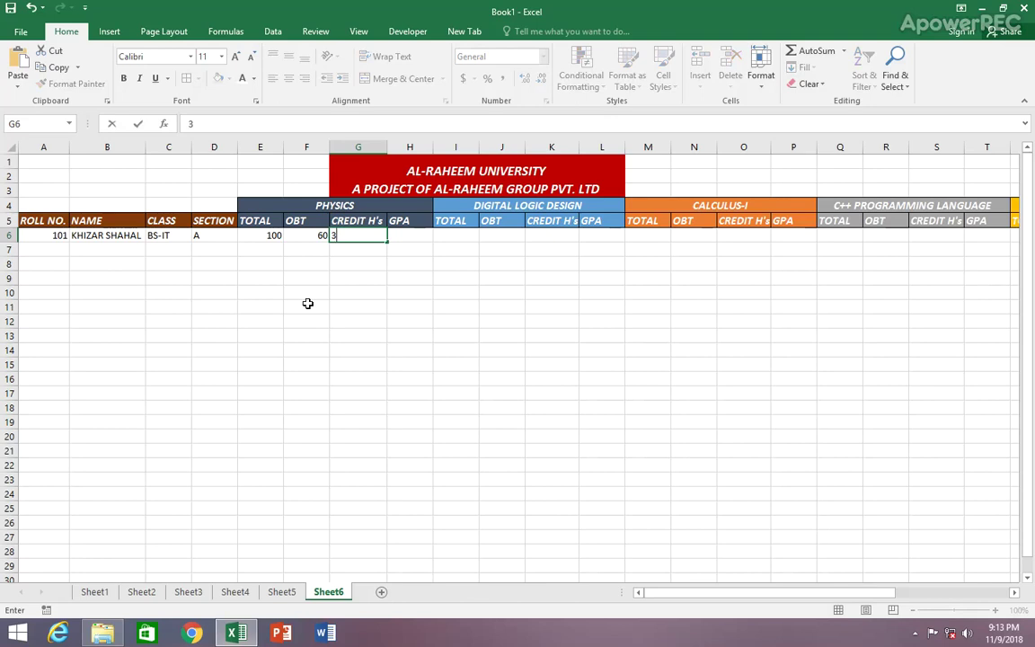
{"action": "left_click", "coordinate": [407, 237]}
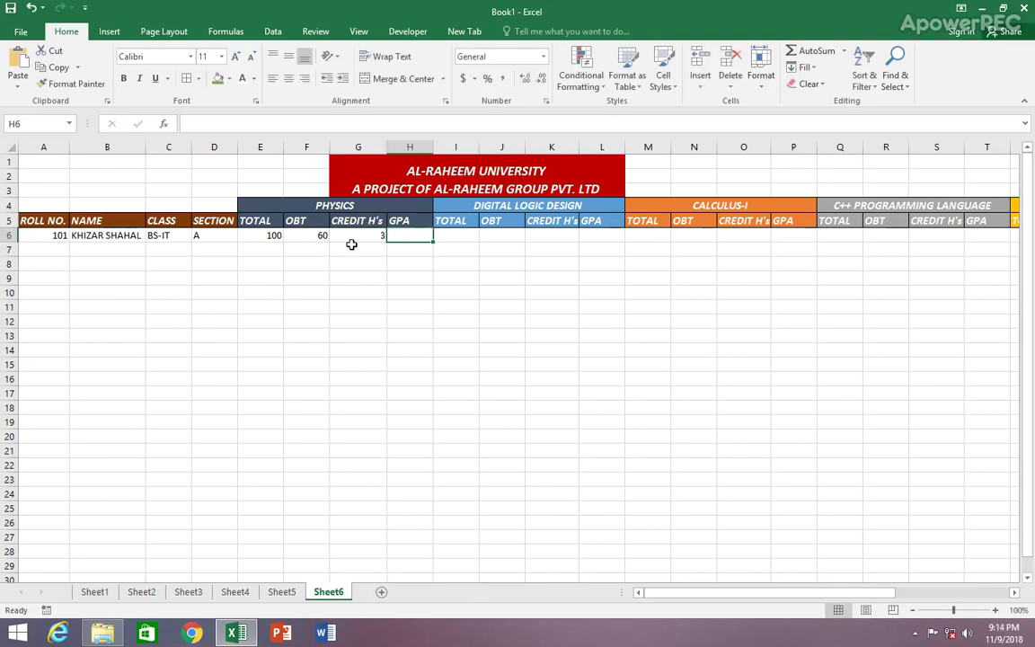
{"action": "left_click", "coordinate": [370, 236]}
{"action": "left_click", "coordinate": [406, 236]}
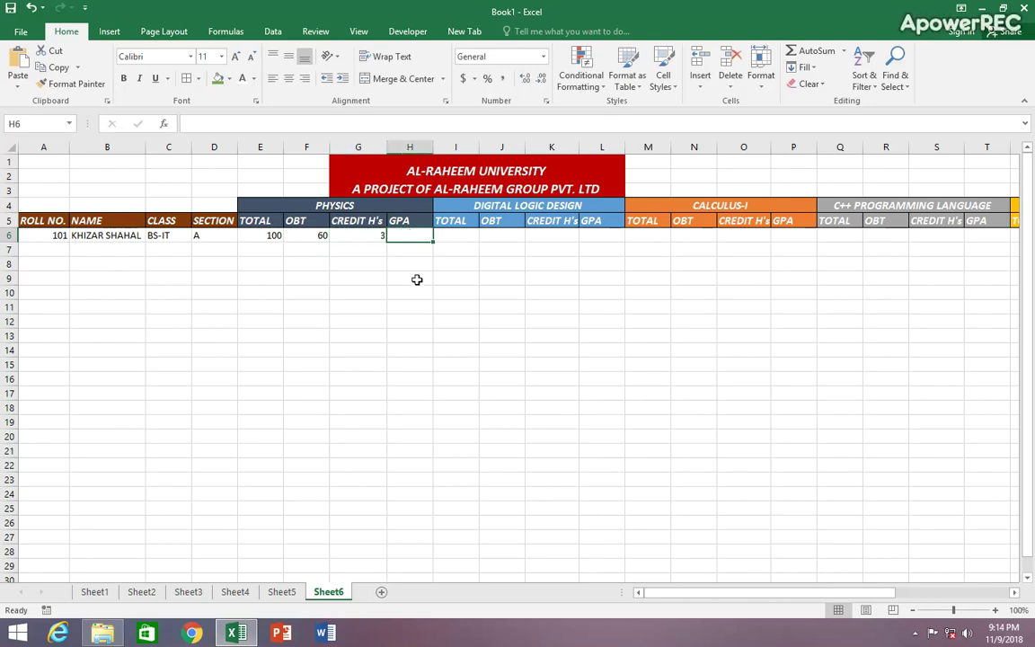
{"action": "left_click", "coordinate": [457, 236]}
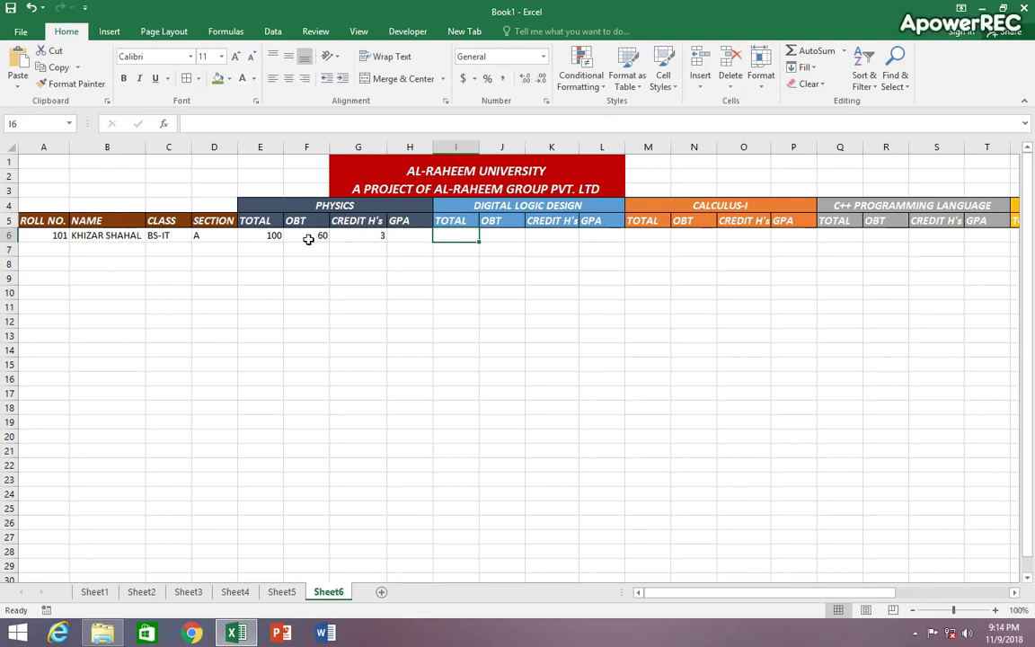
{"action": "left_click", "coordinate": [361, 236]}
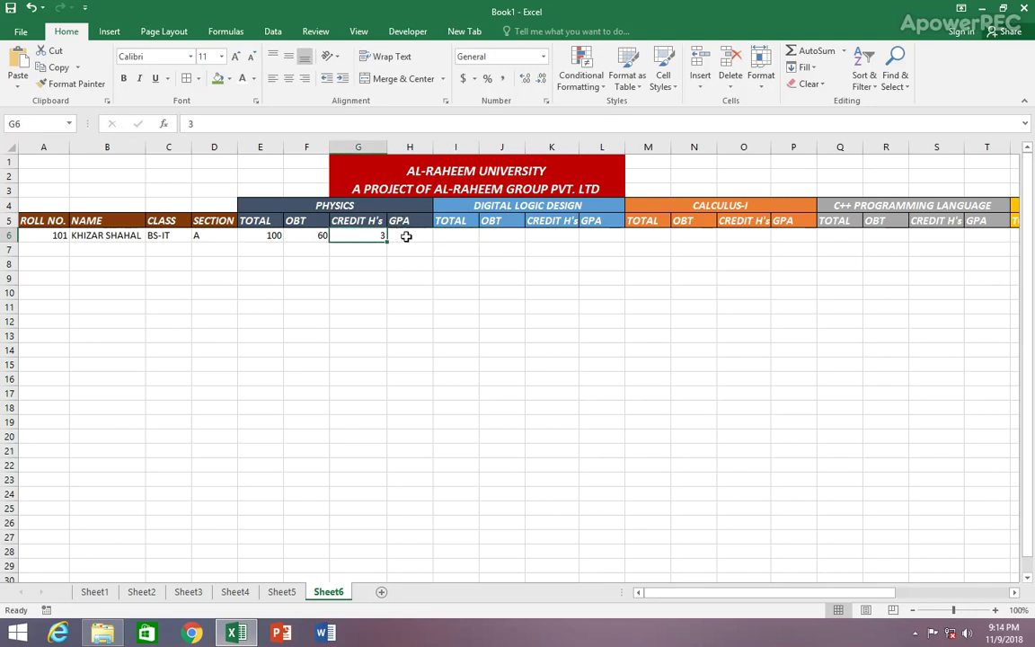
{"action": "left_click", "coordinate": [447, 236]}
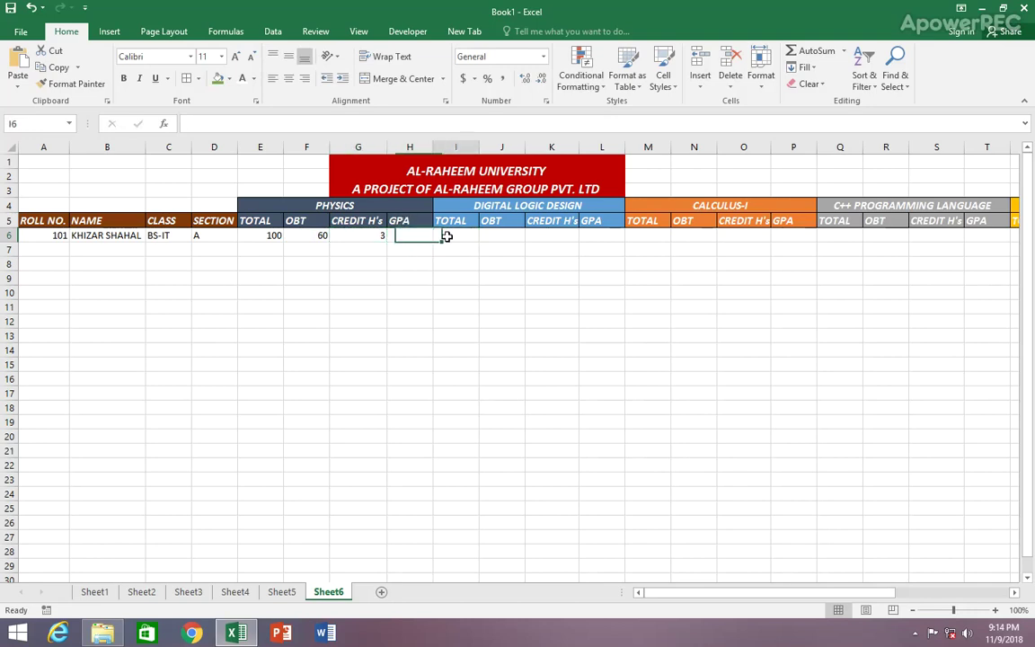
{"action": "left_click", "coordinate": [488, 236]}
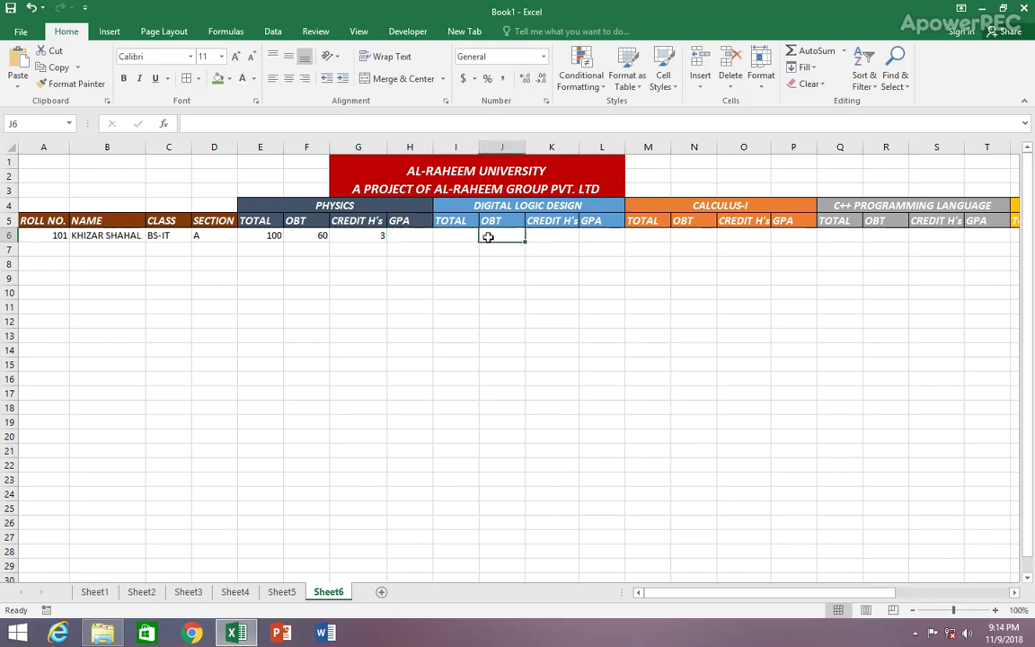
{"action": "left_click", "coordinate": [466, 236]}
{"action": "left_click", "coordinate": [400, 235]}
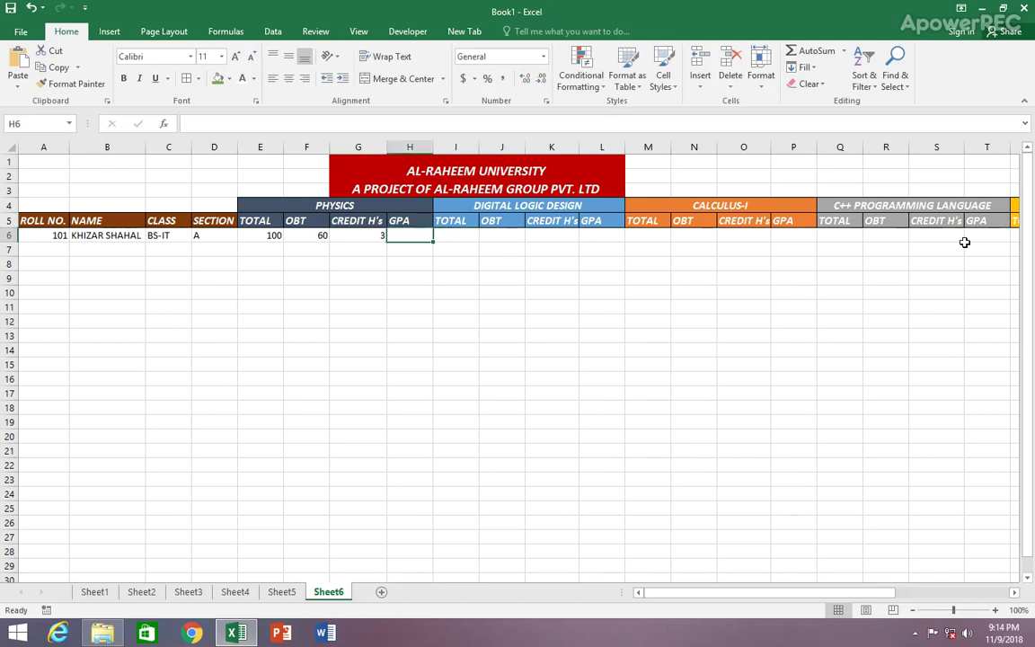
{"action": "left_click", "coordinate": [310, 236]}
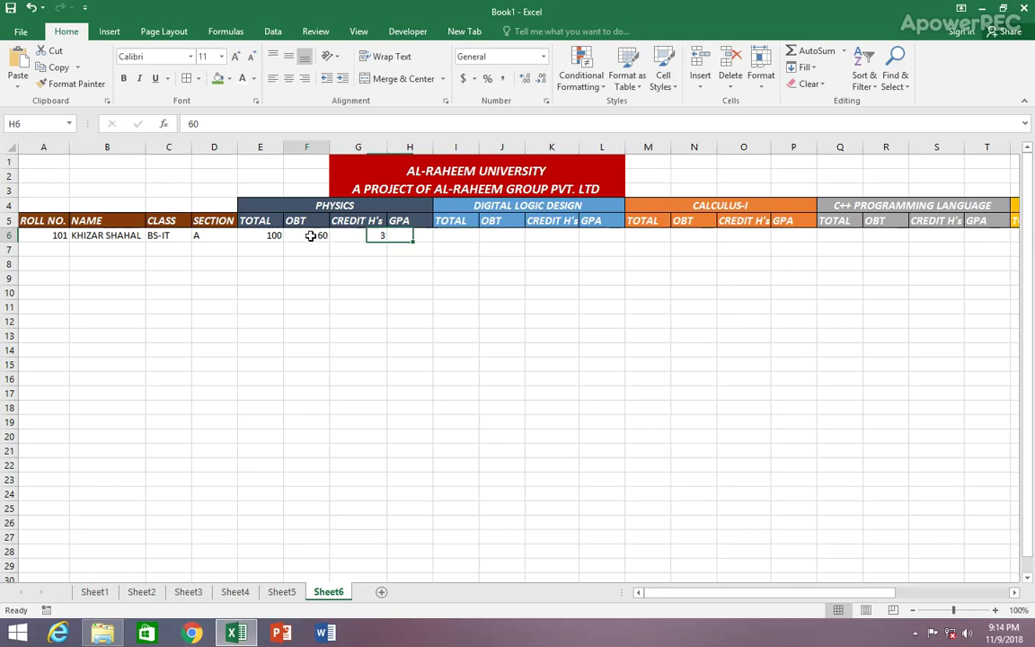
{"action": "left_click", "coordinate": [411, 235]}
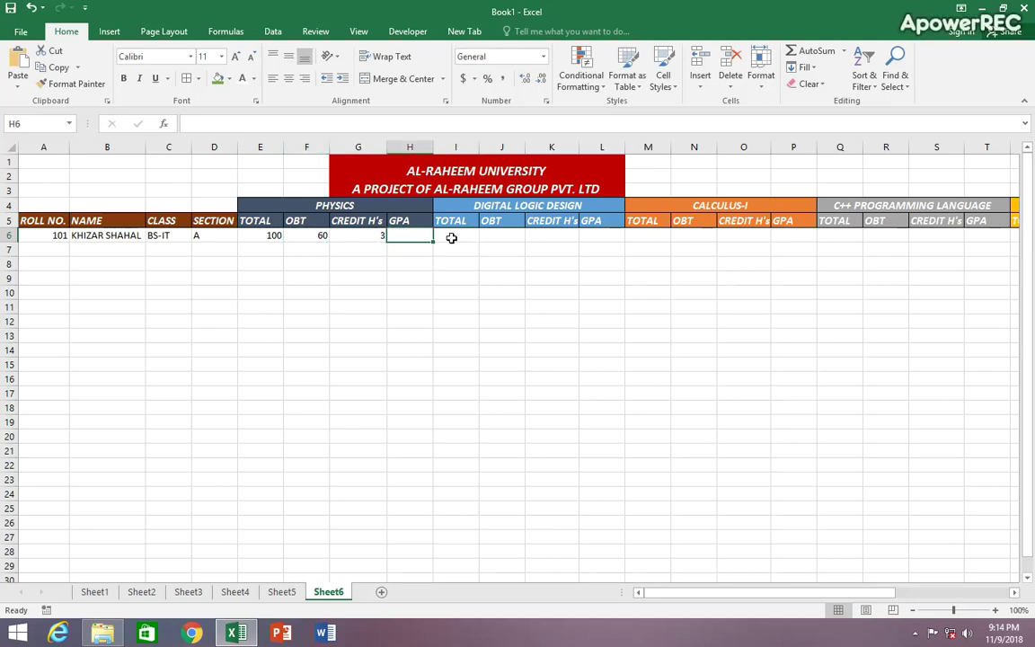
{"action": "left_click", "coordinate": [303, 236]}
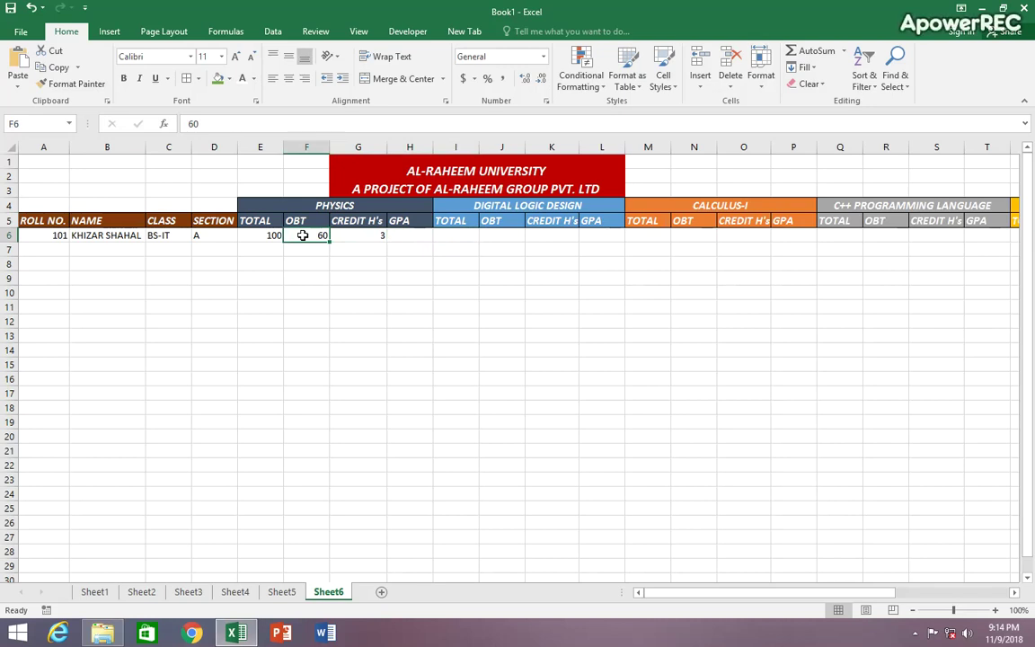
{"action": "key", "text": "Right"}
{"action": "left_click", "coordinate": [310, 236]}
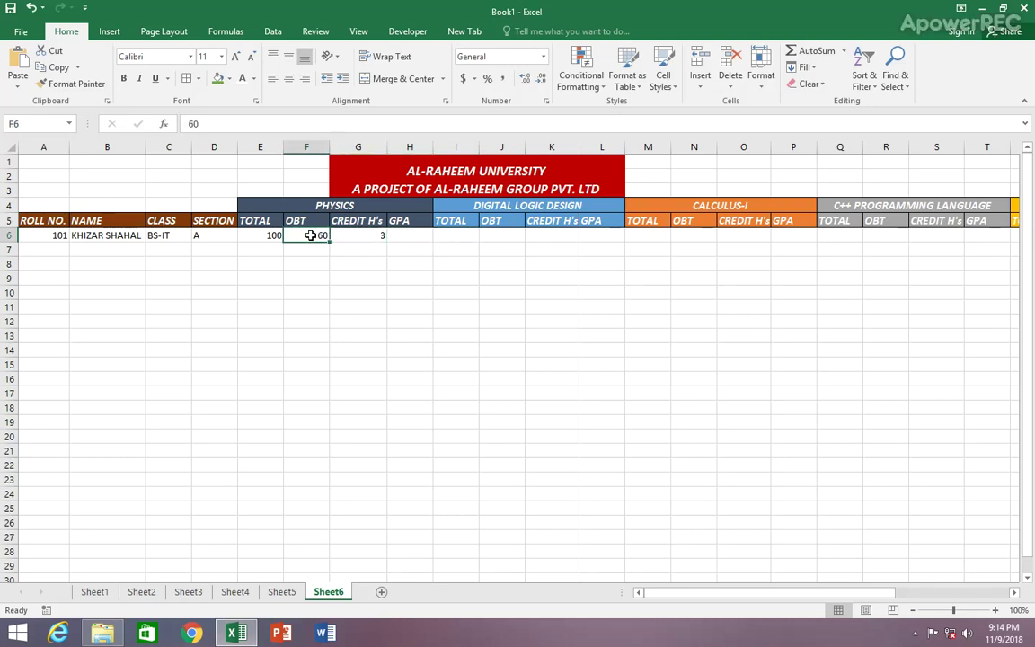
{"action": "left_click", "coordinate": [393, 237]}
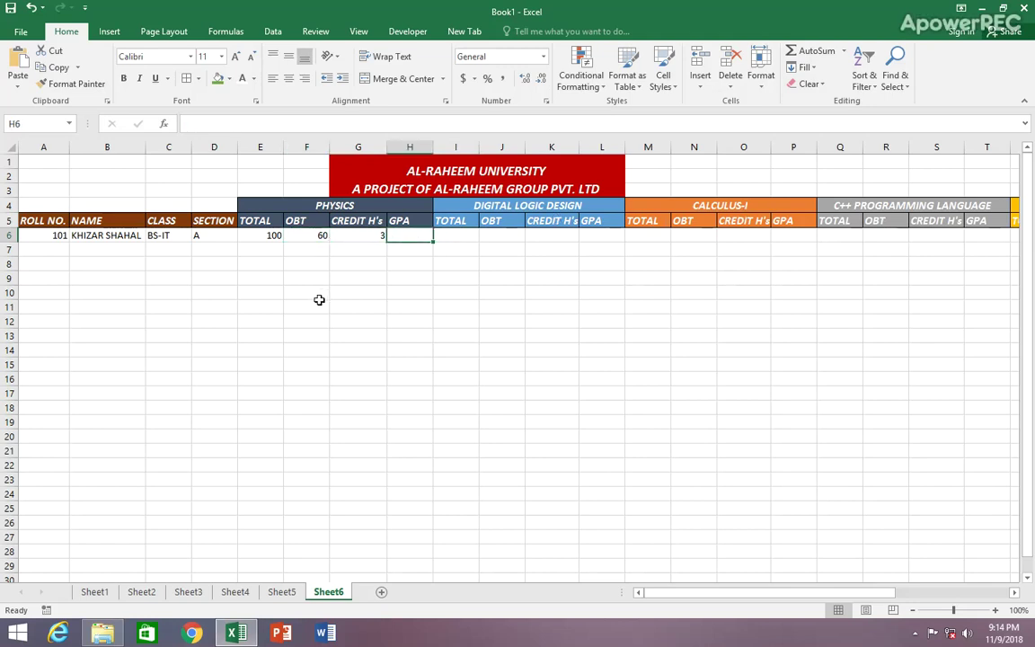
Step: Begin H6's GPA formula as =IF(F6>=85,"4",IF( for the top grade band
{"action": "type", "text": "="}
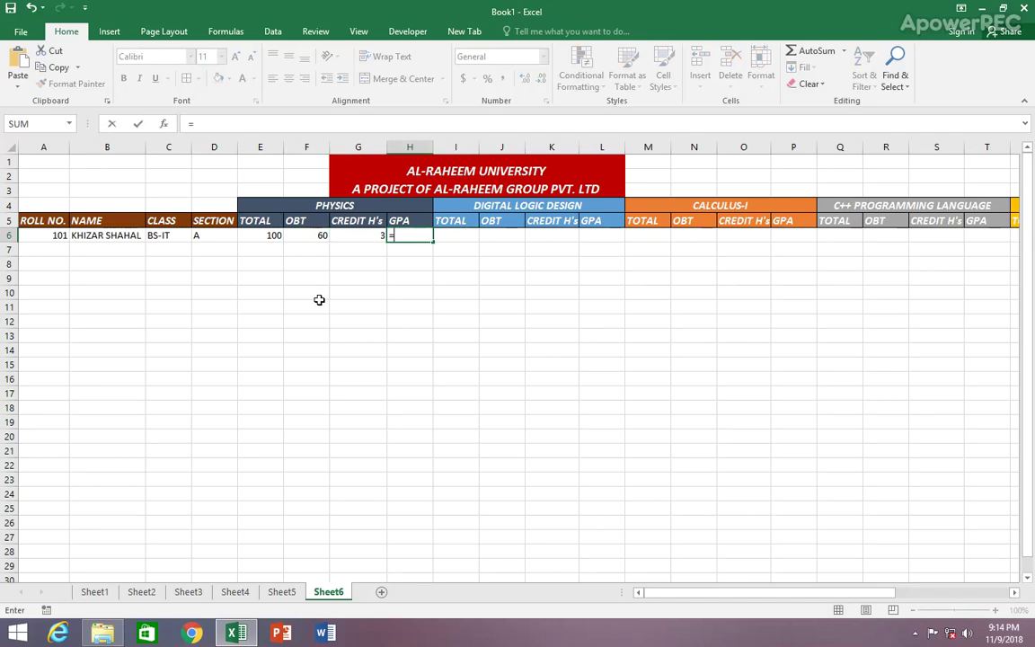
{"action": "type", "text": "IF"}
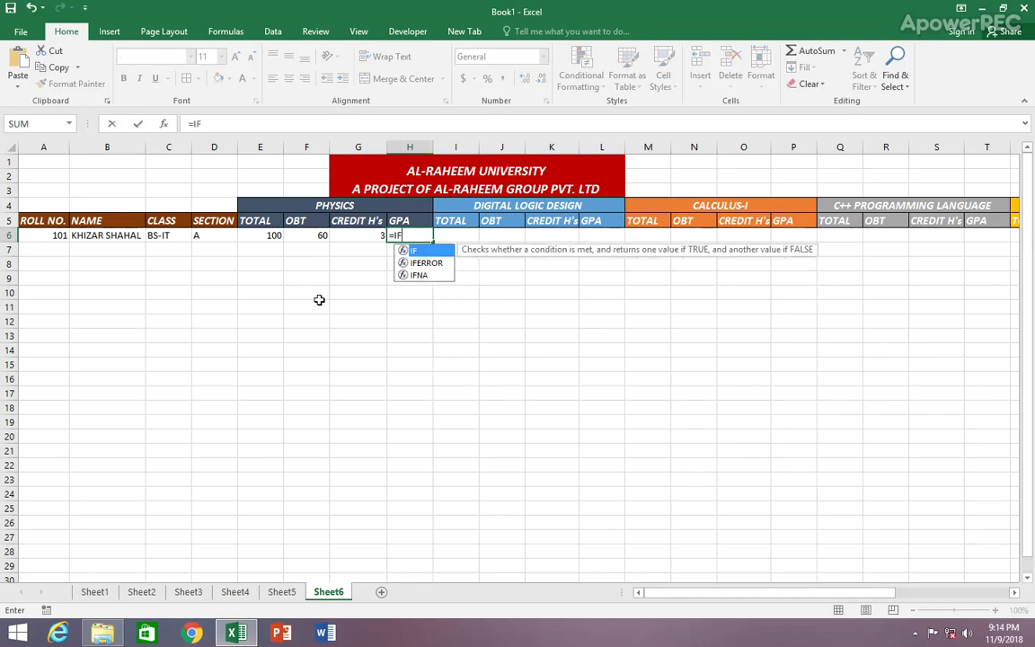
{"action": "type", "text": "("}
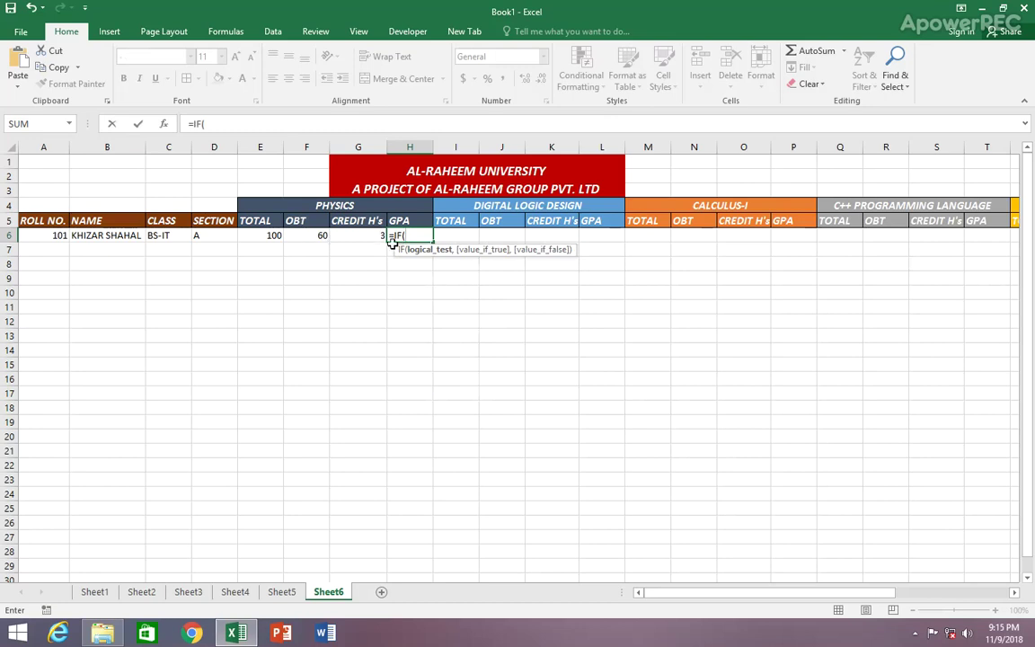
{"action": "left_click", "coordinate": [305, 237]}
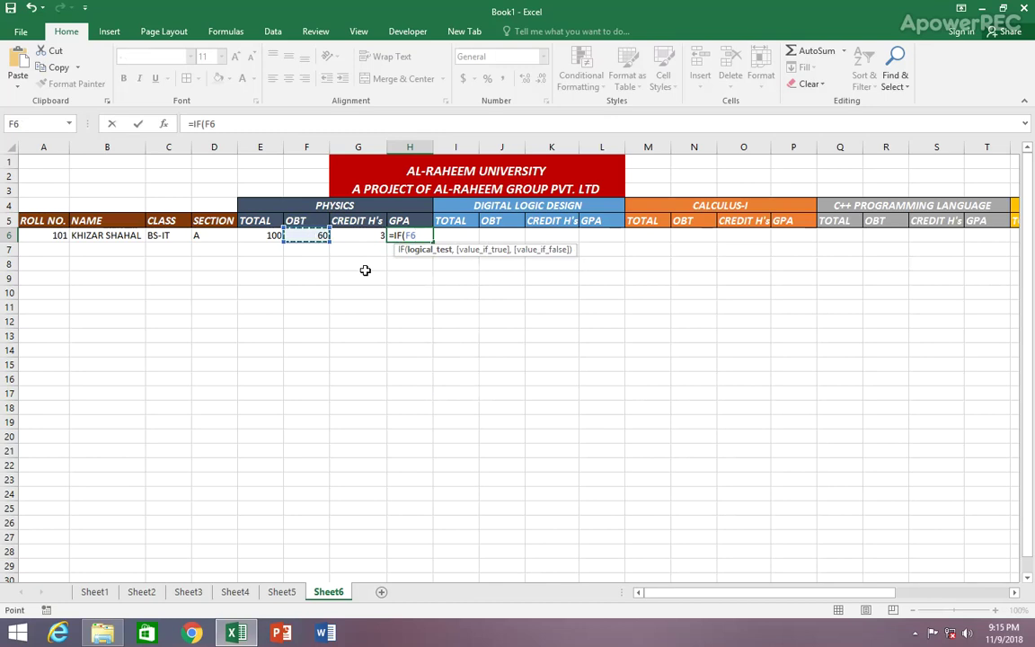
{"action": "type", "text": ">"}
{"action": "type", "text": "+"}
{"action": "type", "text": "=85"}
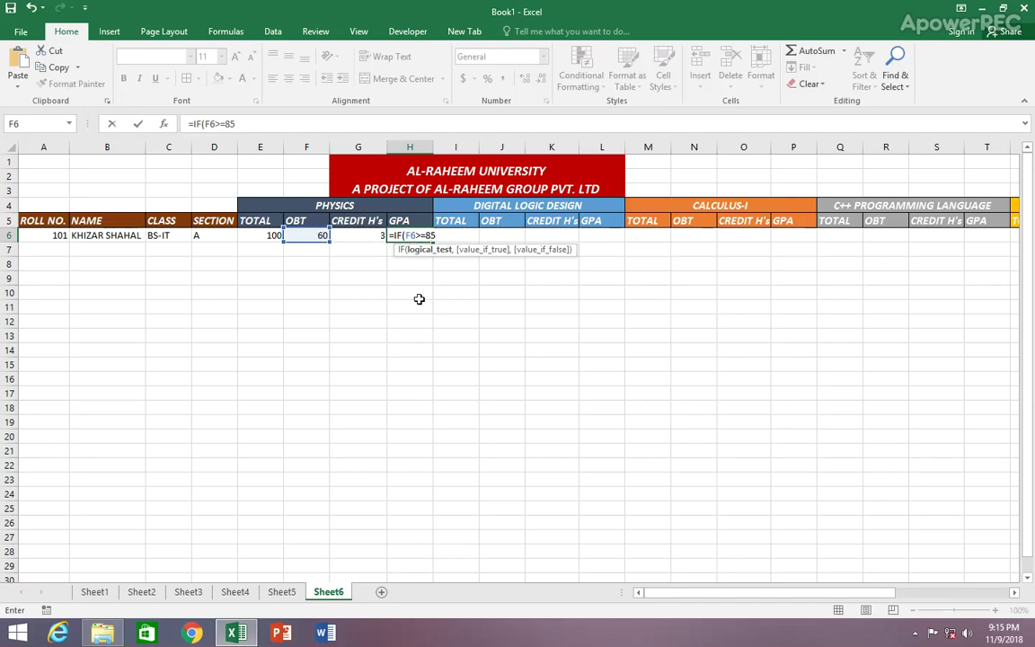
{"action": "type", "text": ","}
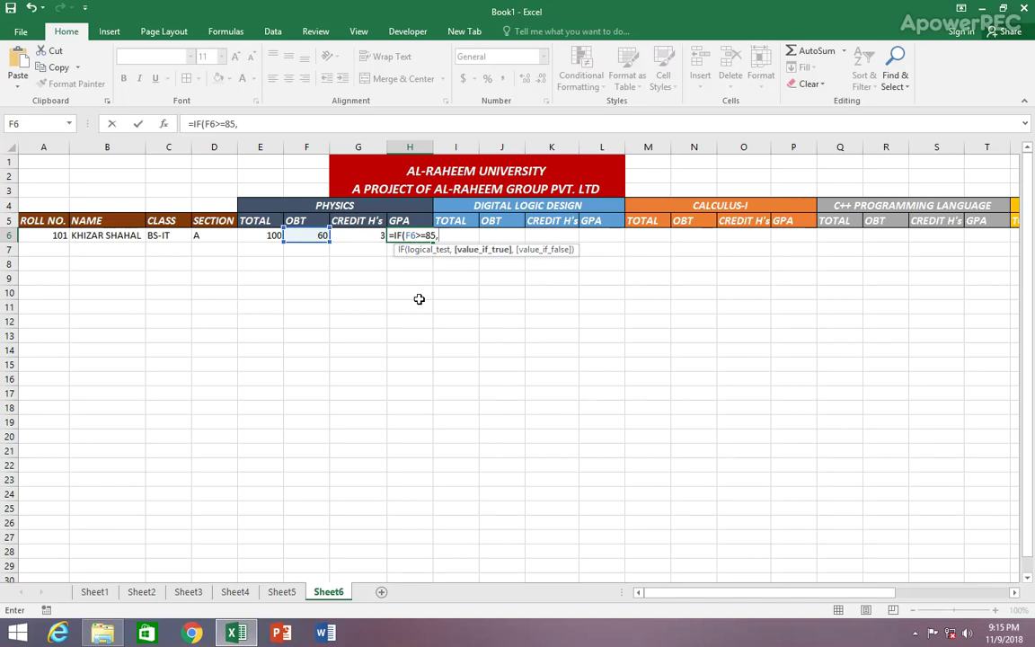
{"action": "type", "text": "\""}
{"action": "type", "text": "4"}
{"action": "type", "text": "\""}
{"action": "type", "text": ","}
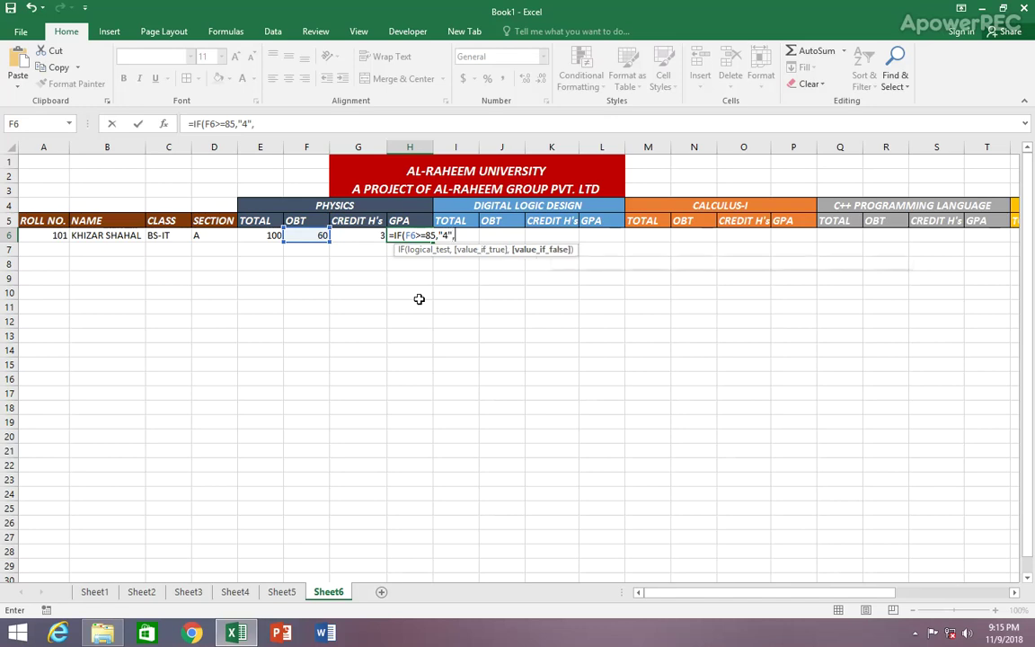
{"action": "type", "text": "IF("}
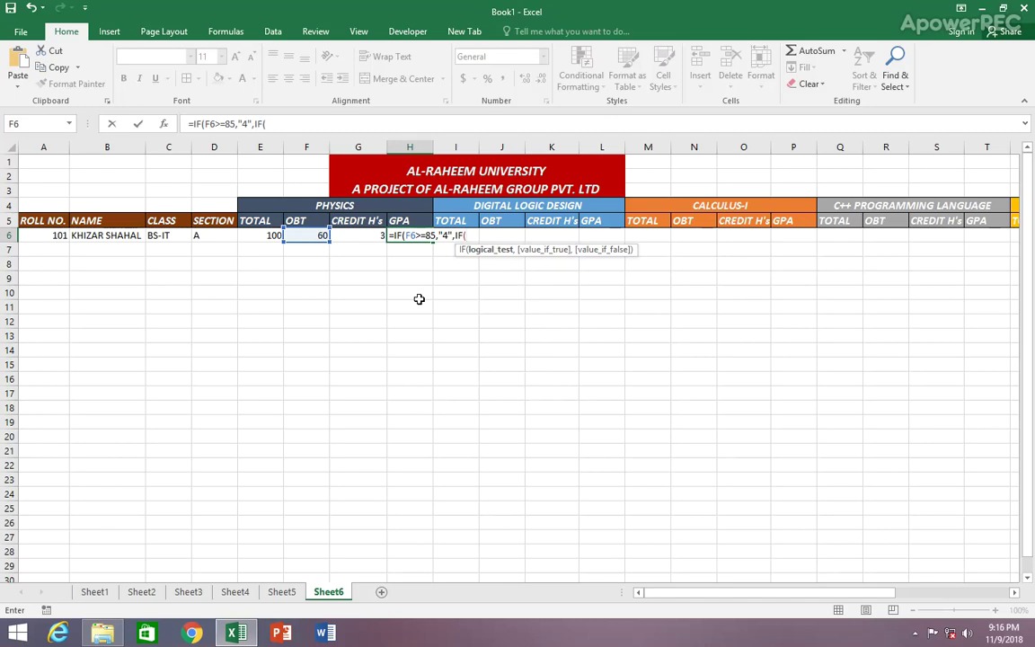
Step: Add the F6>=80 → 3.7, F6>=75 → 3.5 and F6>=70 → 3 bands to the nested IF
{"action": "left_click", "coordinate": [307, 235]}
{"action": "type", "text": ">="}
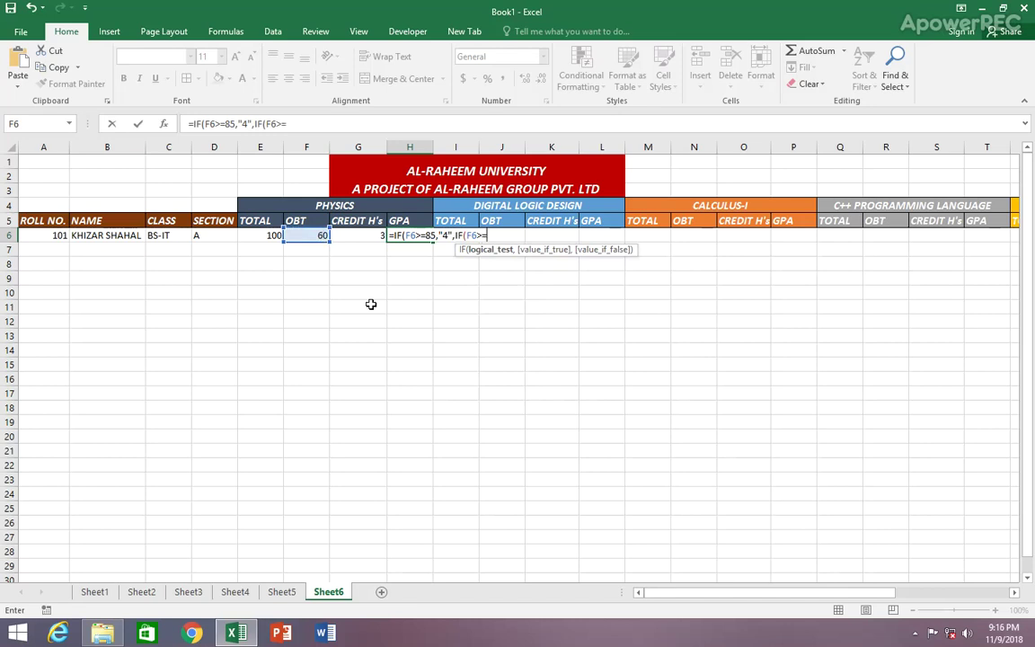
{"action": "type", "text": "80"}
{"action": "type", "text": ",\""}
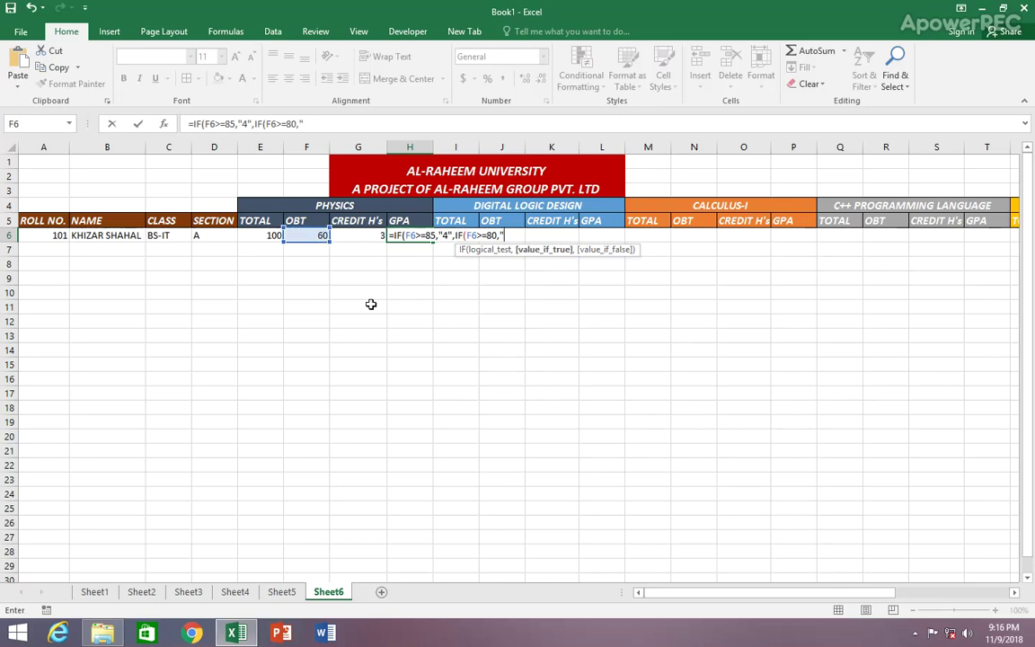
{"action": "type", "text": "3.7\","}
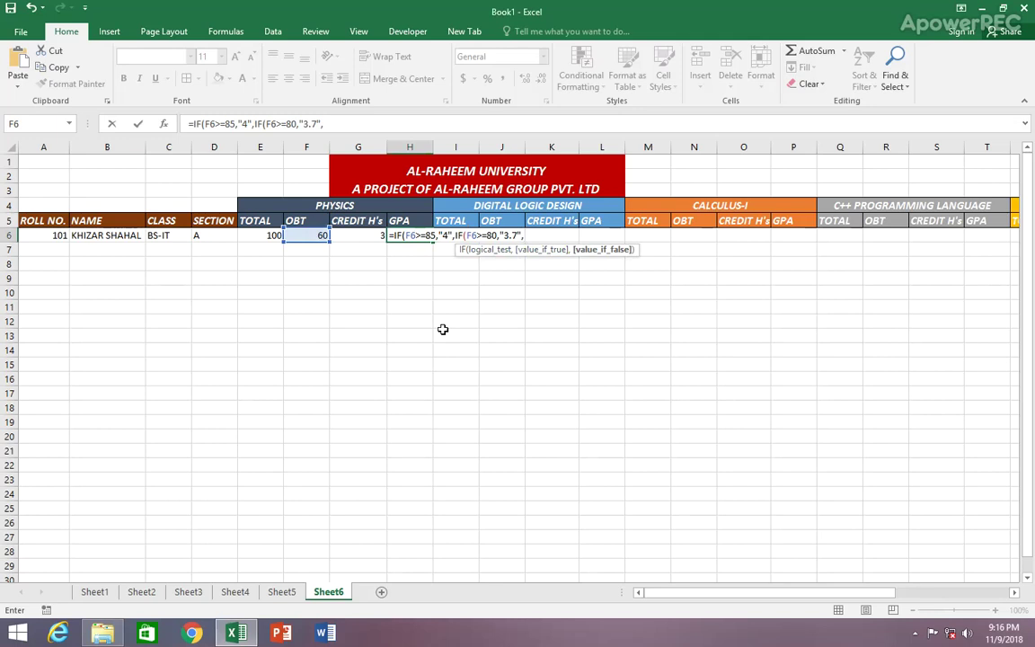
{"action": "type", "text": "IF("}
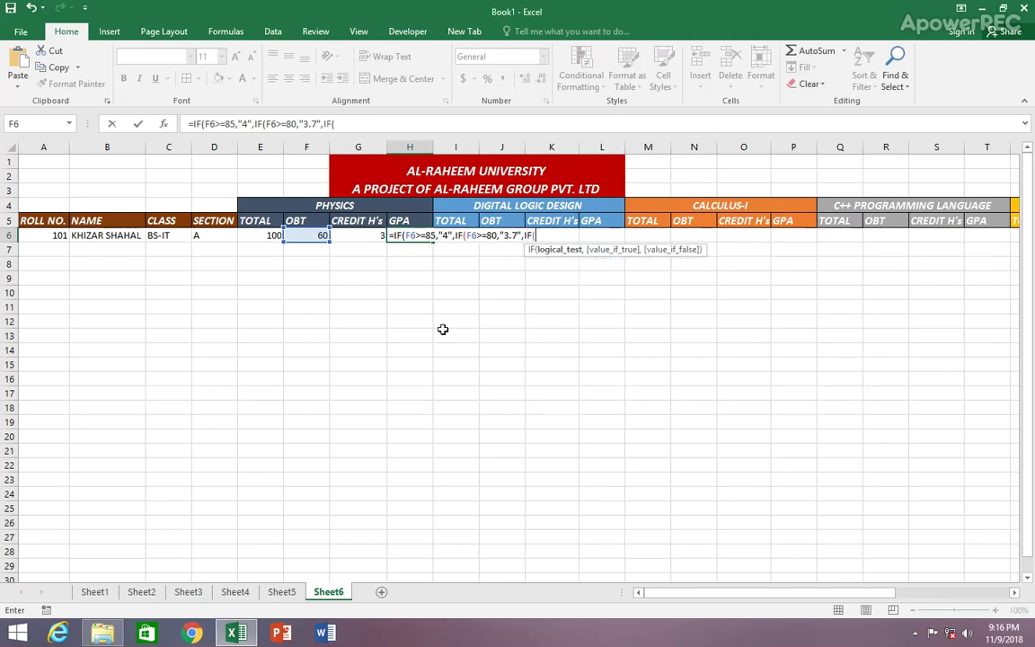
{"action": "left_click", "coordinate": [315, 234]}
{"action": "type", "text": ">"}
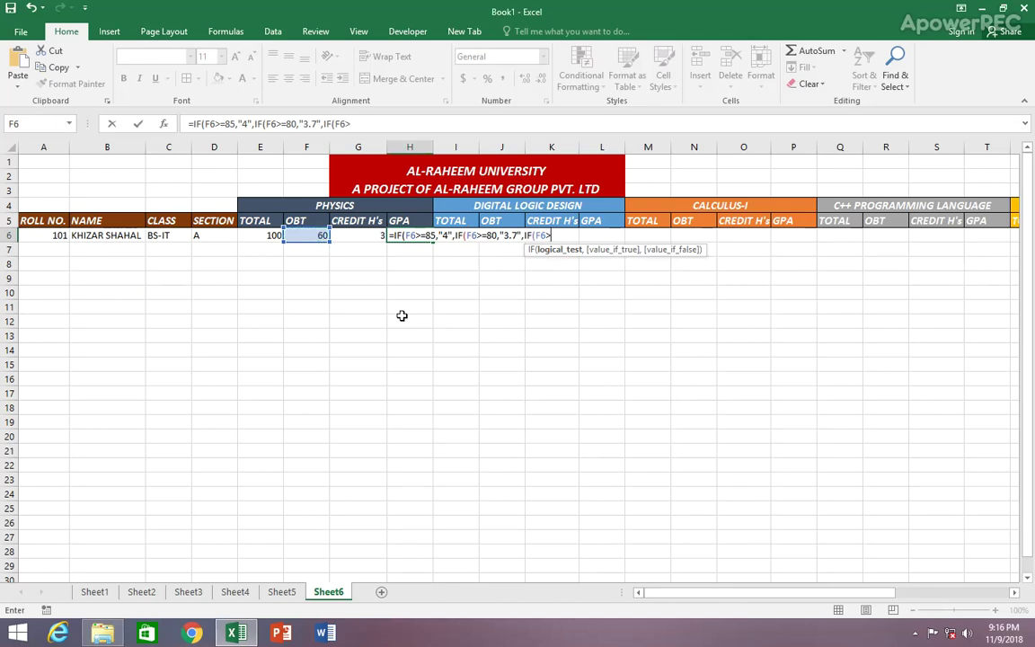
{"action": "type", "text": "=75"}
{"action": "type", "text": ","}
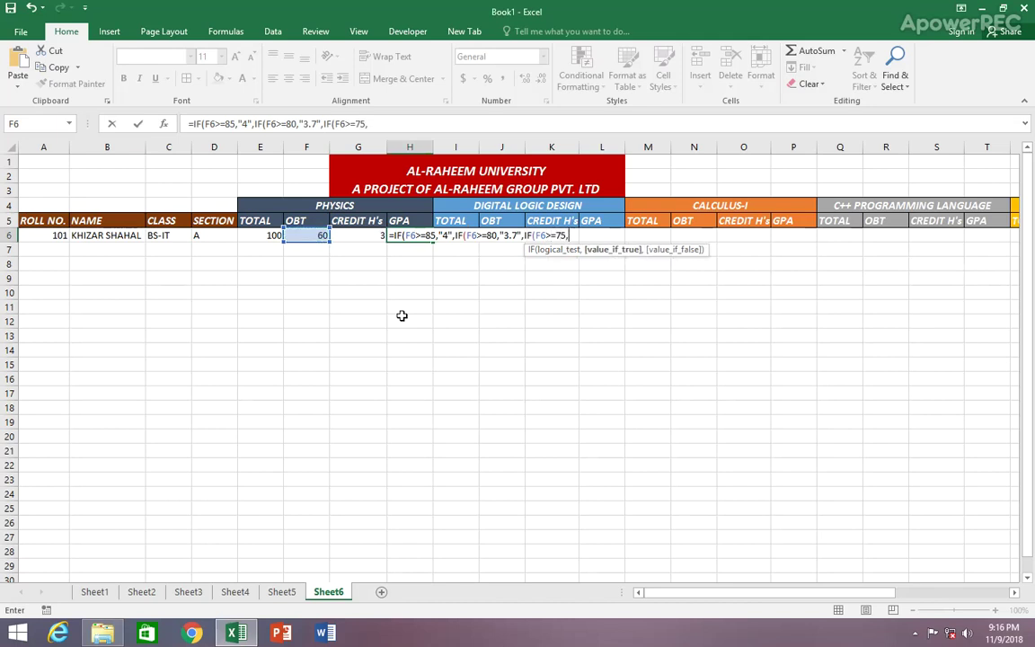
{"action": "type", "text": "\""}
{"action": "type", "text": "3."}
{"action": "type", "text": "5"}
{"action": "type", "text": "\","}
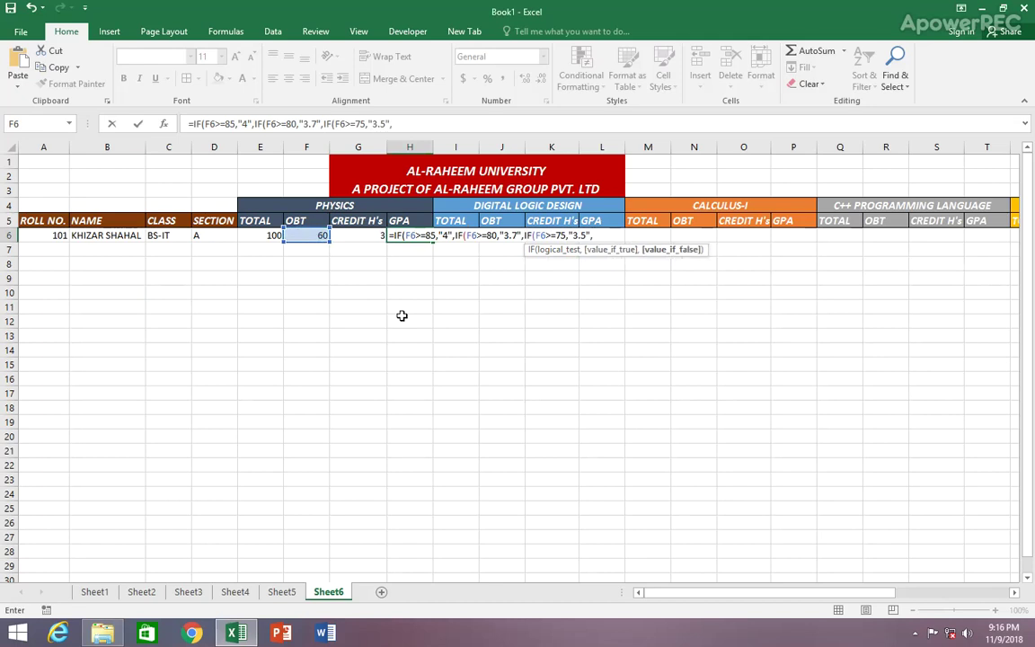
{"action": "type", "text": "IF("}
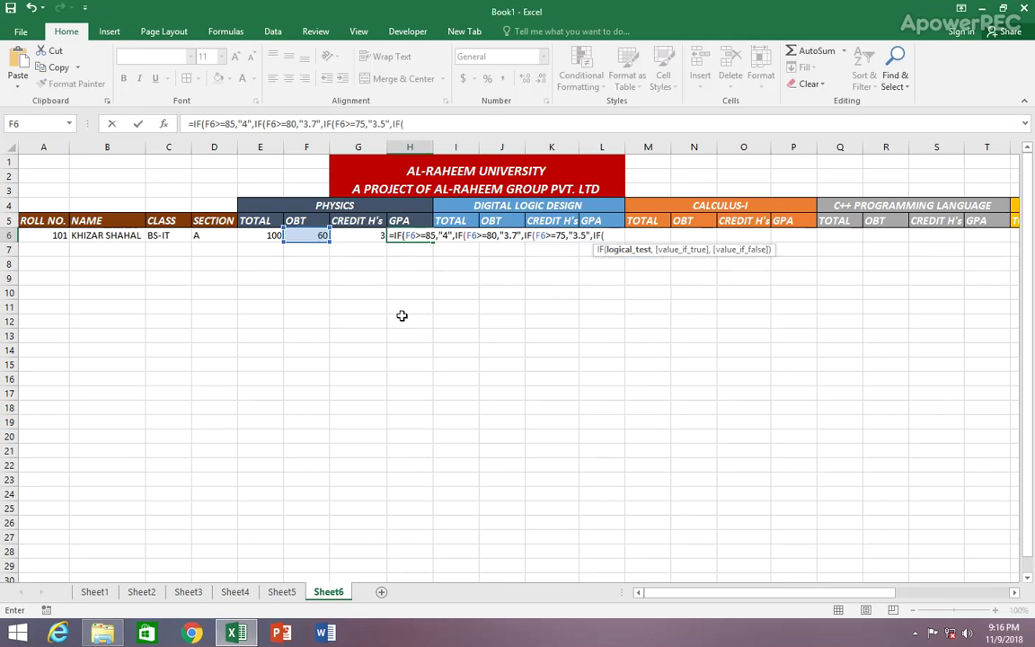
{"action": "left_click", "coordinate": [301, 233]}
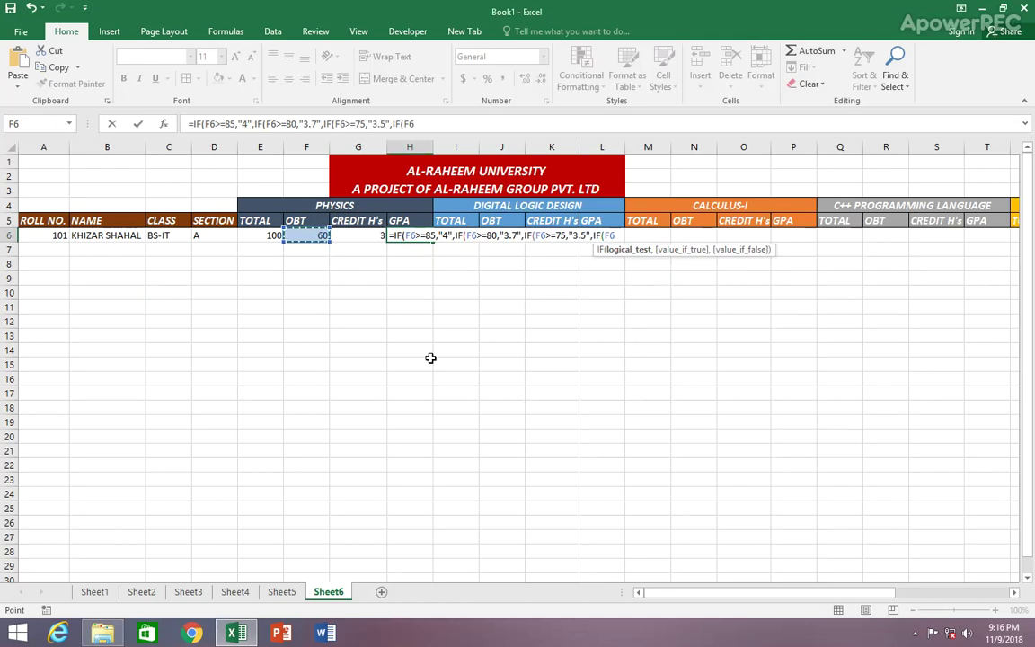
{"action": "type", "text": ">="}
{"action": "type", "text": "70"}
{"action": "type", "text": ",\""}
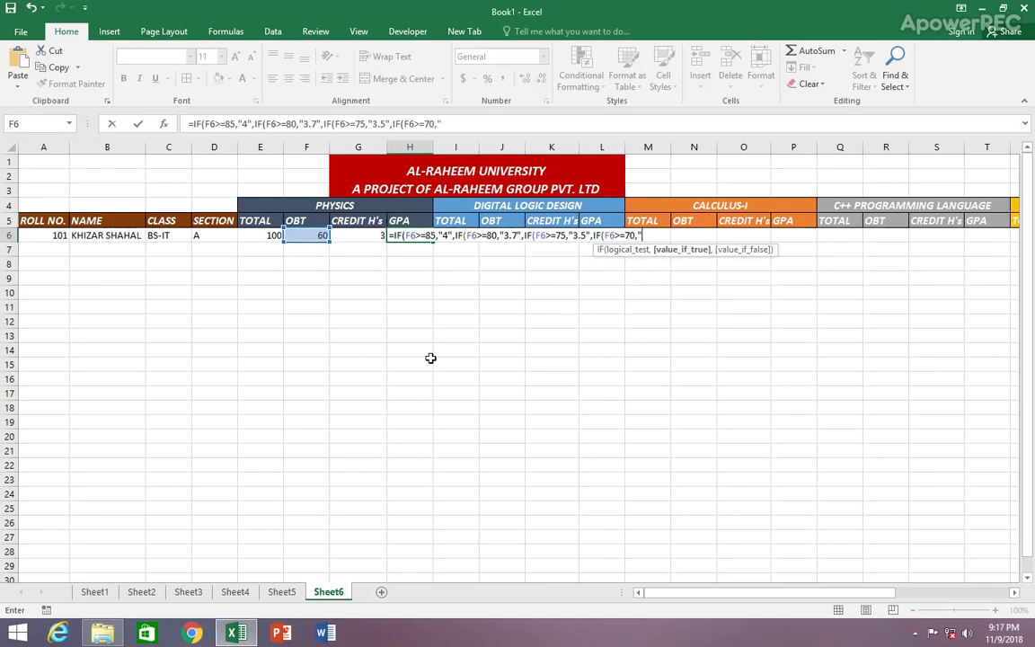
{"action": "type", "text": "3"}
{"action": "type", "text": "\","}
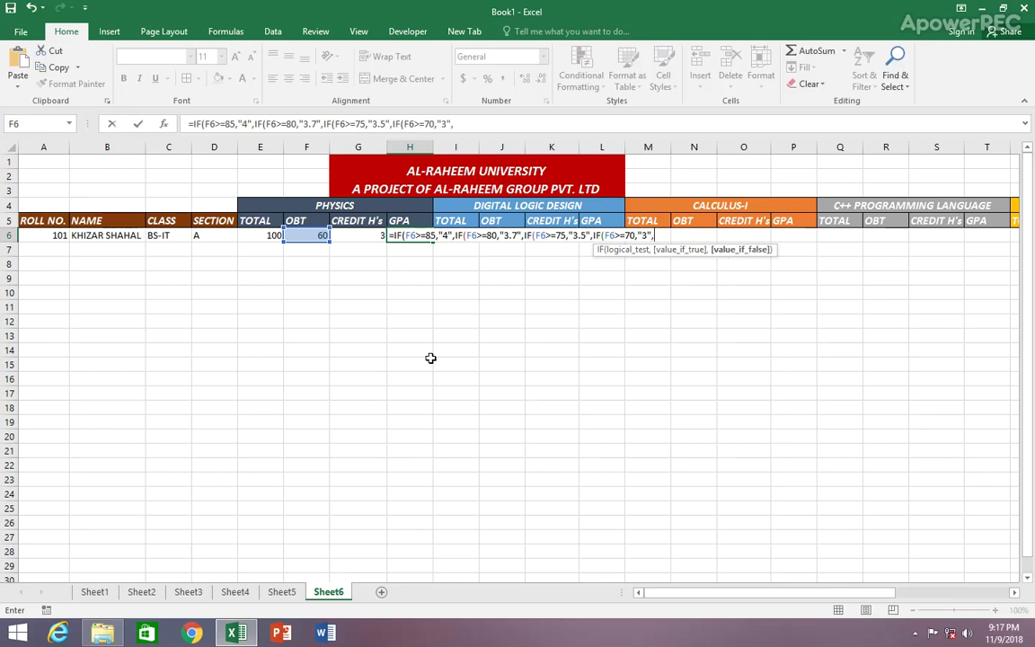
{"action": "type", "text": "IF("}
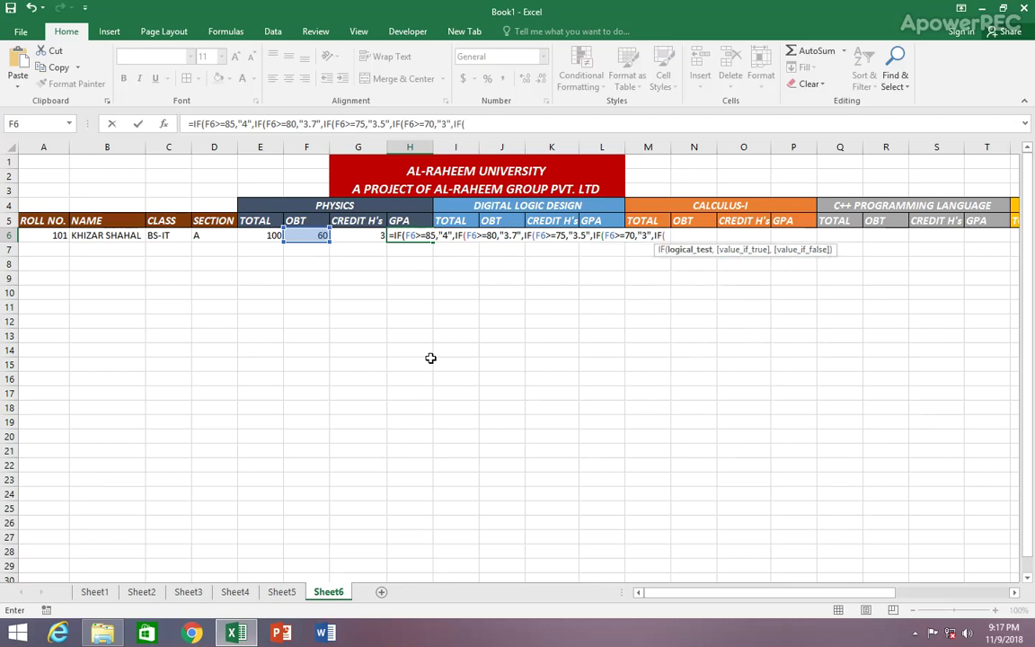
Step: Add the 65 (2.7), 58 (2.5), 55 (2) and 50 (1) bands with a 0 fallback and commit H6
{"action": "left_click", "coordinate": [310, 234]}
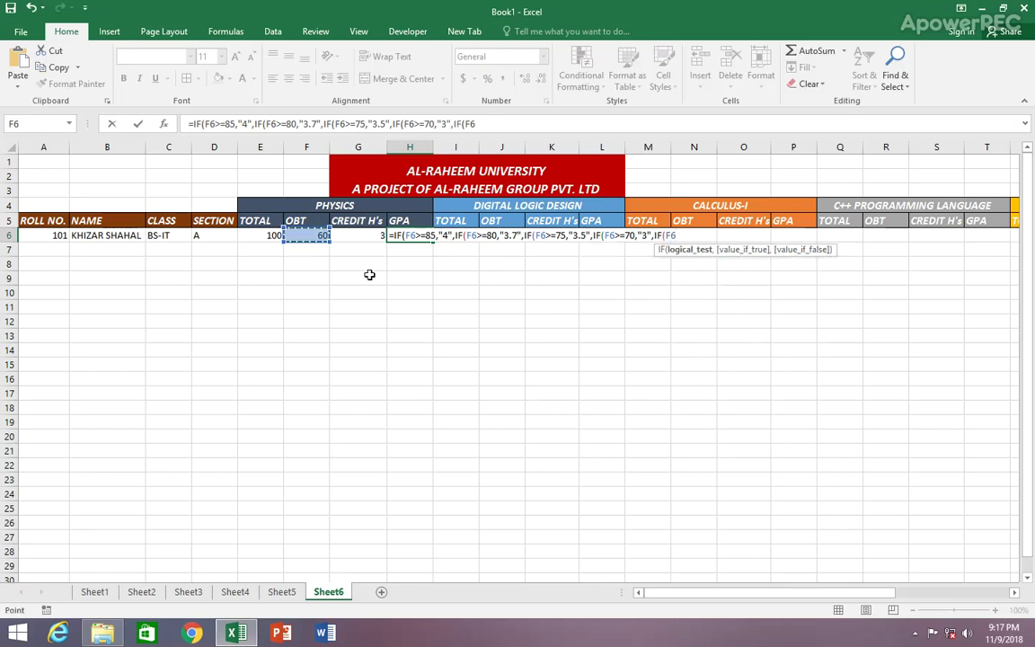
{"action": "type", "text": ">="}
{"action": "type", "text": "65"}
{"action": "type", "text": ",\""}
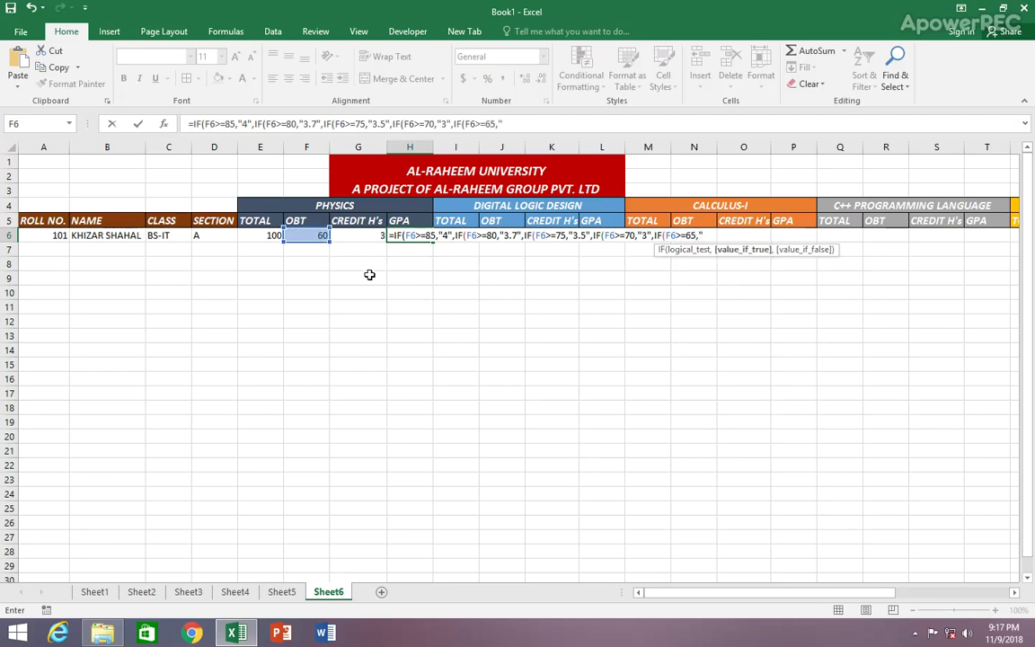
{"action": "type", "text": "2."}
{"action": "type", "text": "7\","}
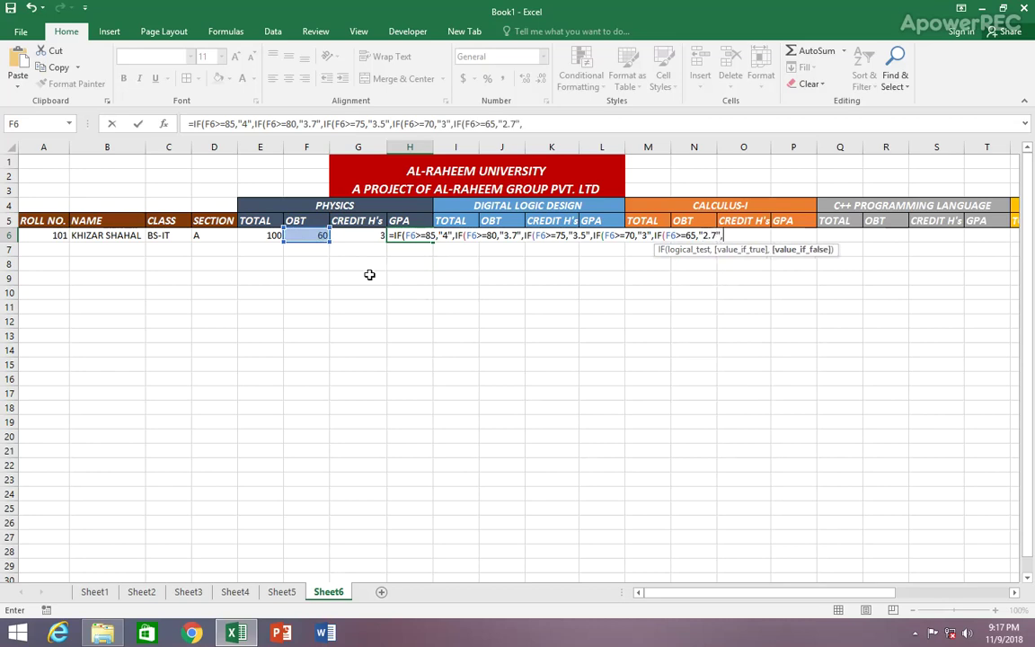
{"action": "type", "text": "IF"}
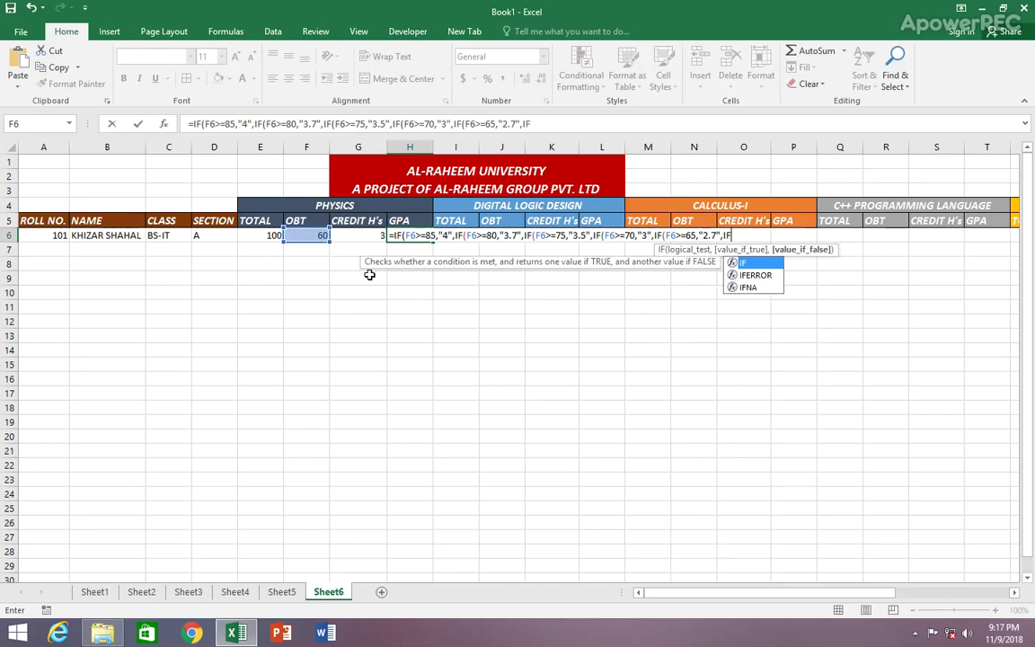
{"action": "type", "text": "("}
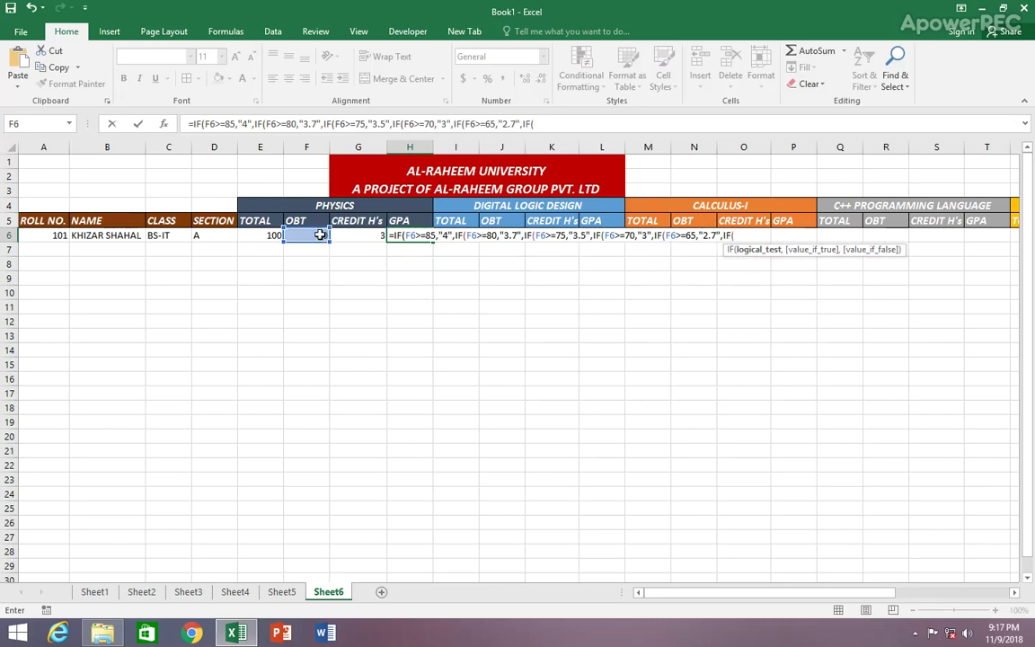
{"action": "left_click", "coordinate": [317, 234]}
{"action": "type", "text": ">="}
{"action": "type", "text": "58"}
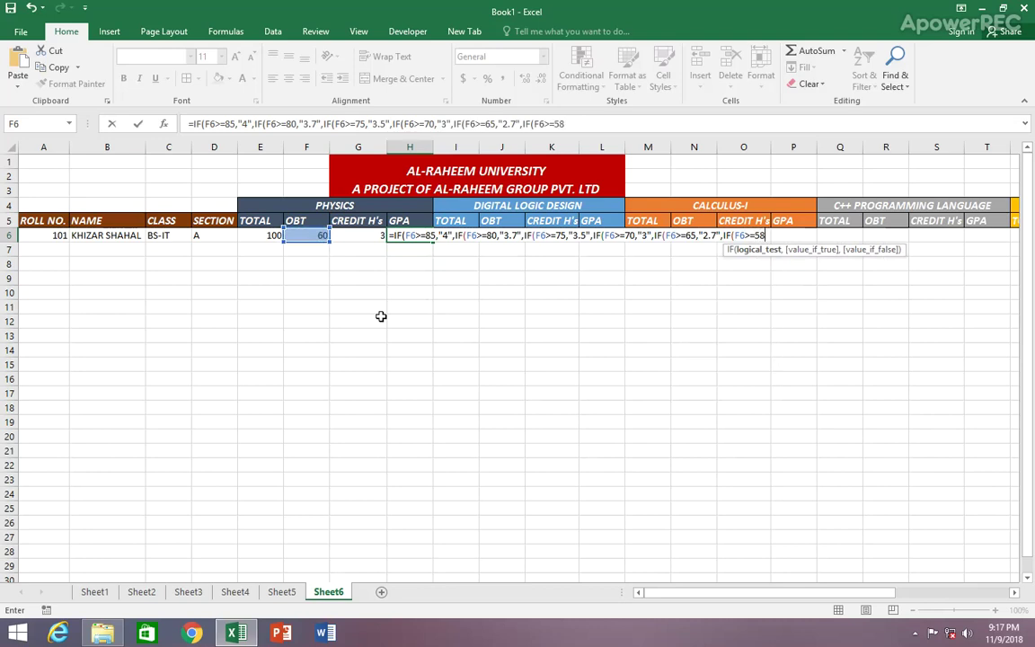
{"action": "type", "text": ",\""}
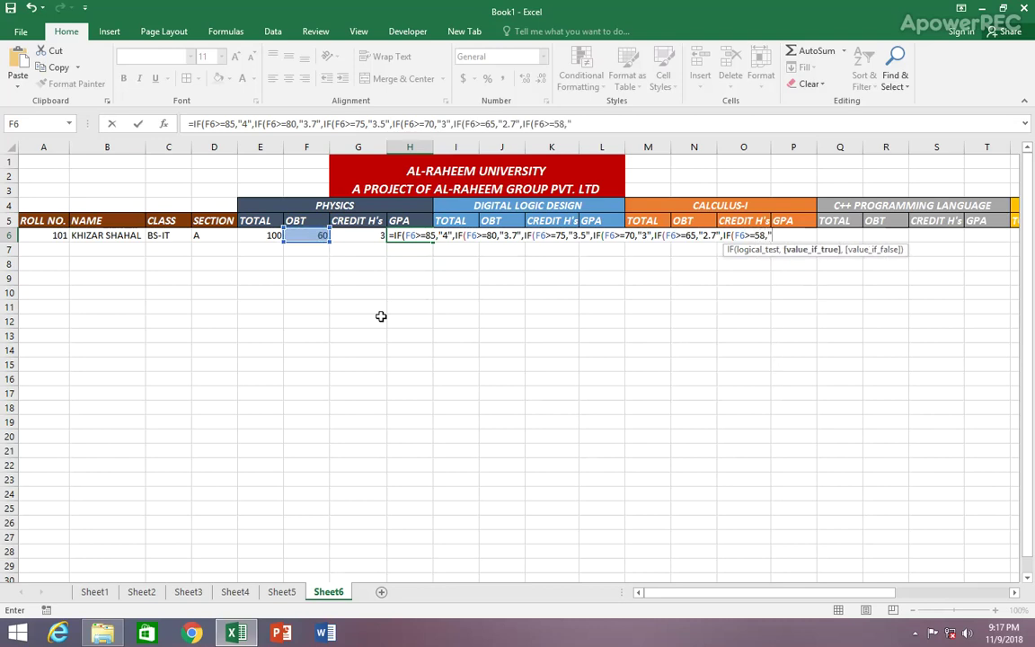
{"action": "type", "text": "2.5\""}
{"action": "type", "text": ",IF"}
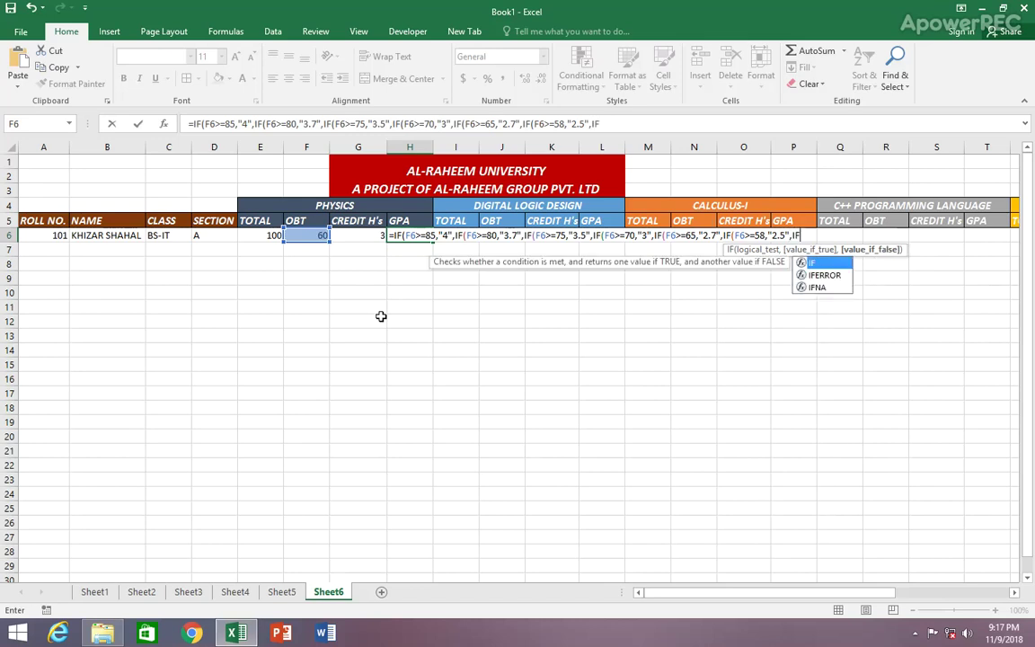
{"action": "type", "text": "("}
{"action": "left_click", "coordinate": [312, 235]}
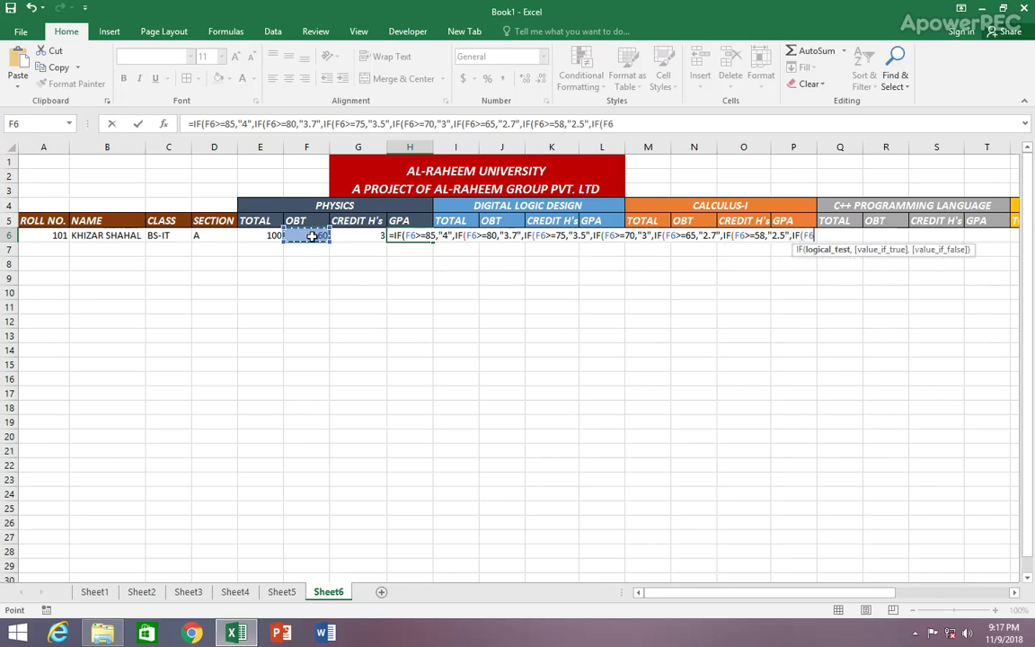
{"action": "type", "text": ">="}
{"action": "type", "text": "55,\""}
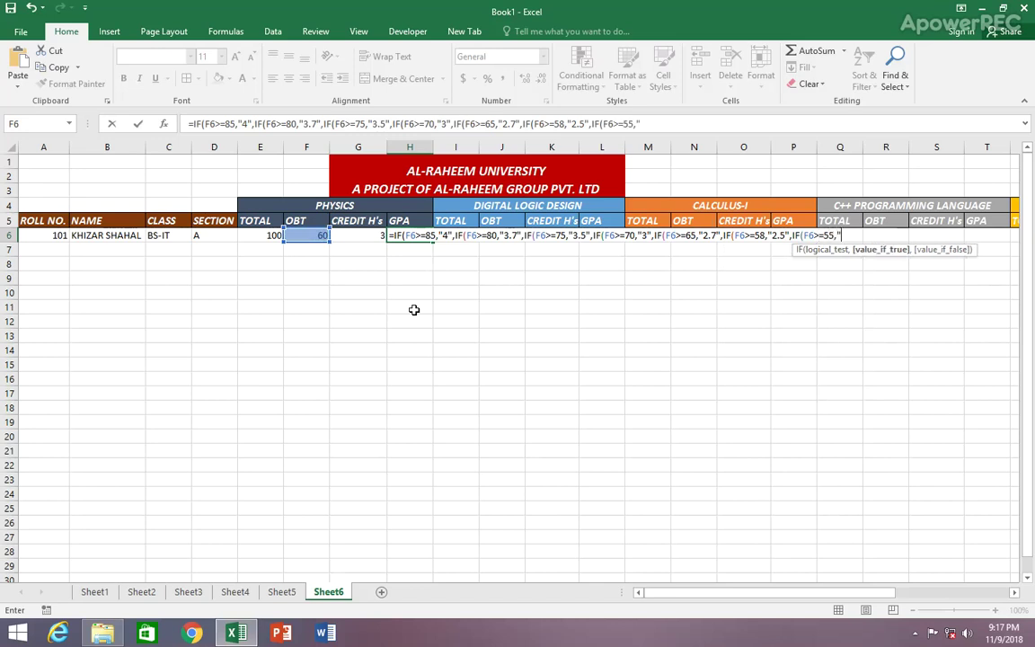
{"action": "type", "text": "2\""}
{"action": "type", "text": ","}
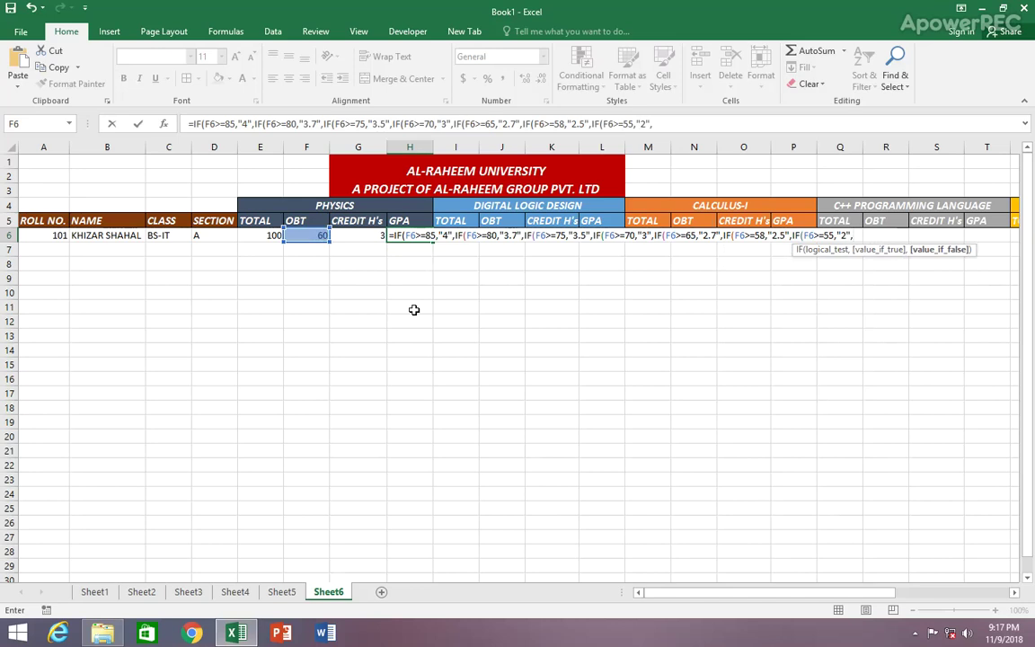
{"action": "type", "text": "IF("}
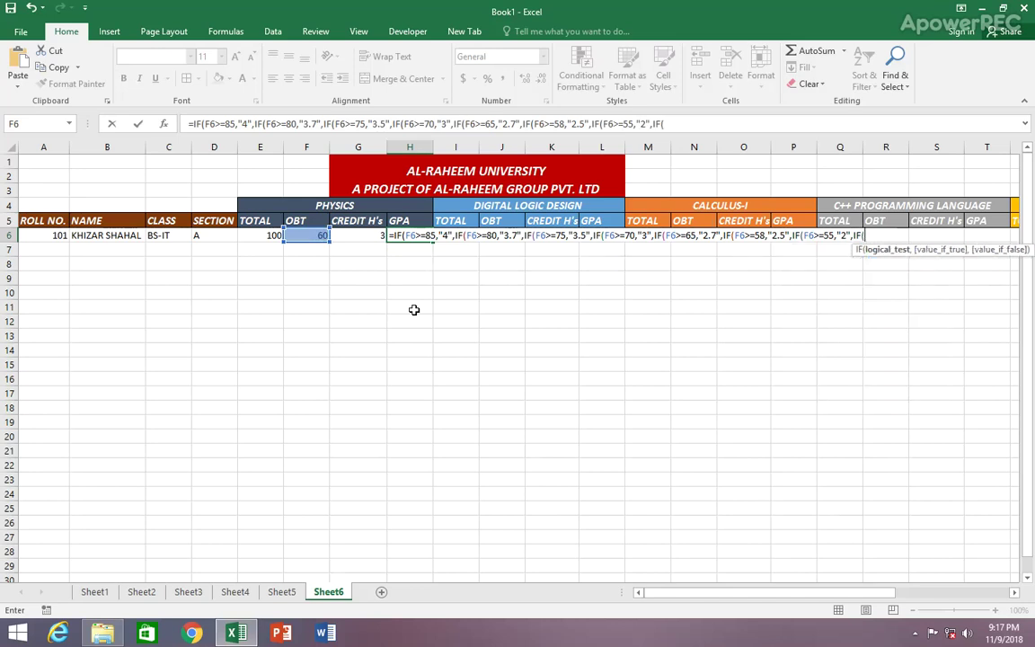
{"action": "left_click", "coordinate": [300, 234]}
{"action": "type", "text": ">"}
{"action": "type", "text": "="}
{"action": "type", "text": "5"}
{"action": "type", "text": "0"}
{"action": "type", "text": ",\""}
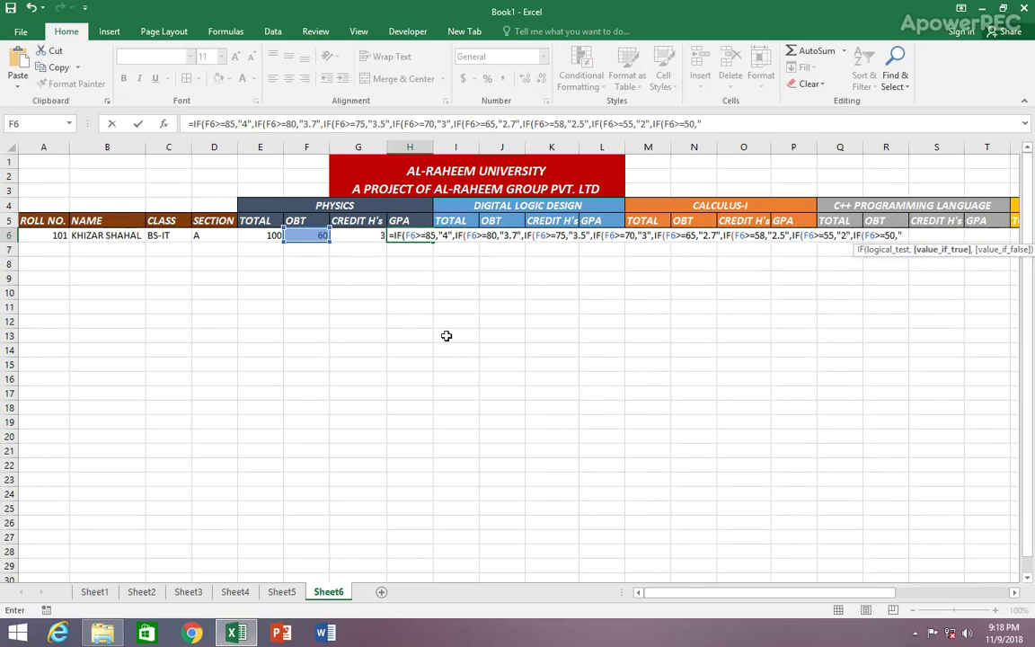
{"action": "type", "text": "1"}
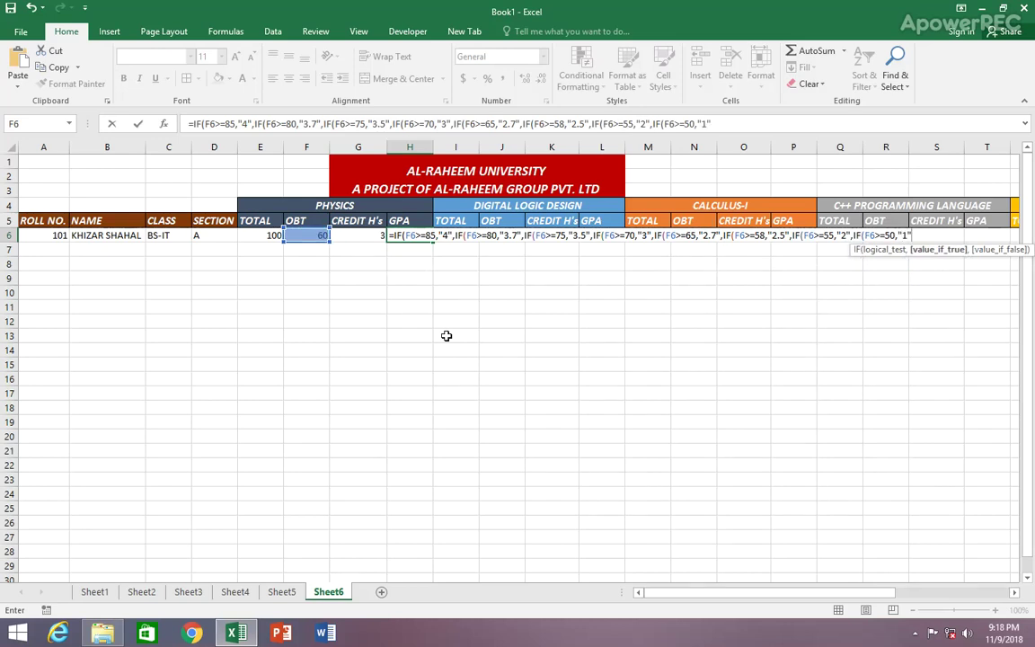
{"action": "type", "text": ","}
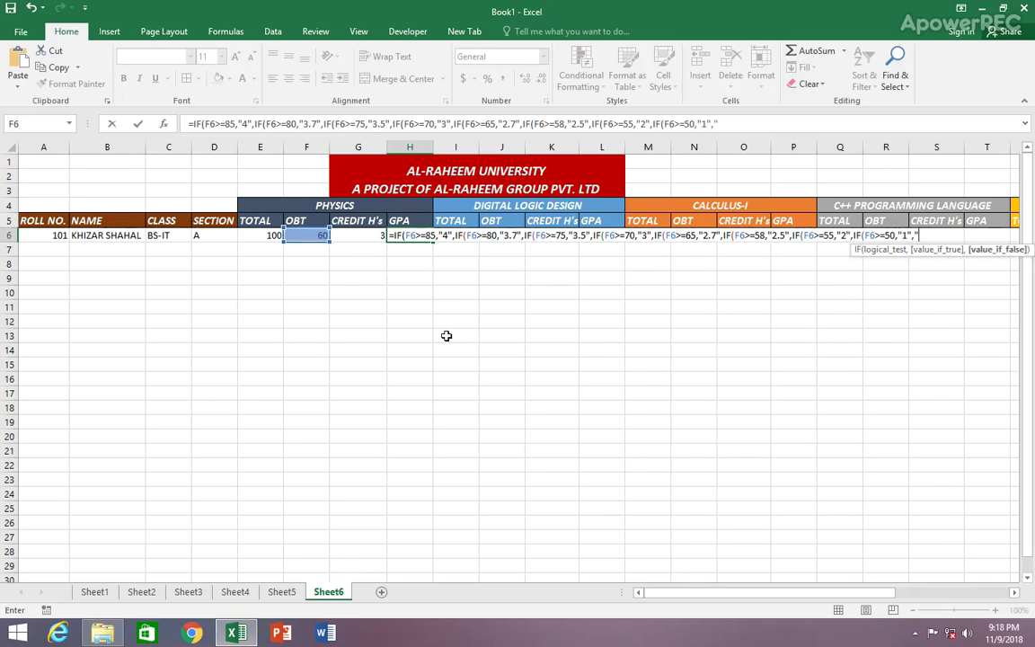
{"action": "type", "text": "0"}
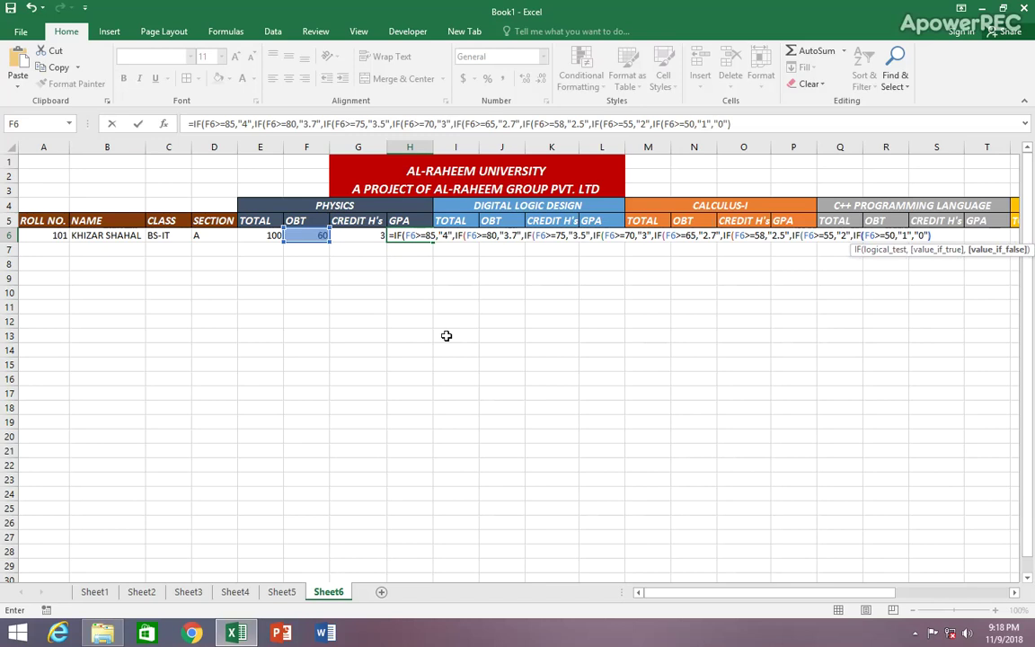
{"action": "type", "text": ")))))"}
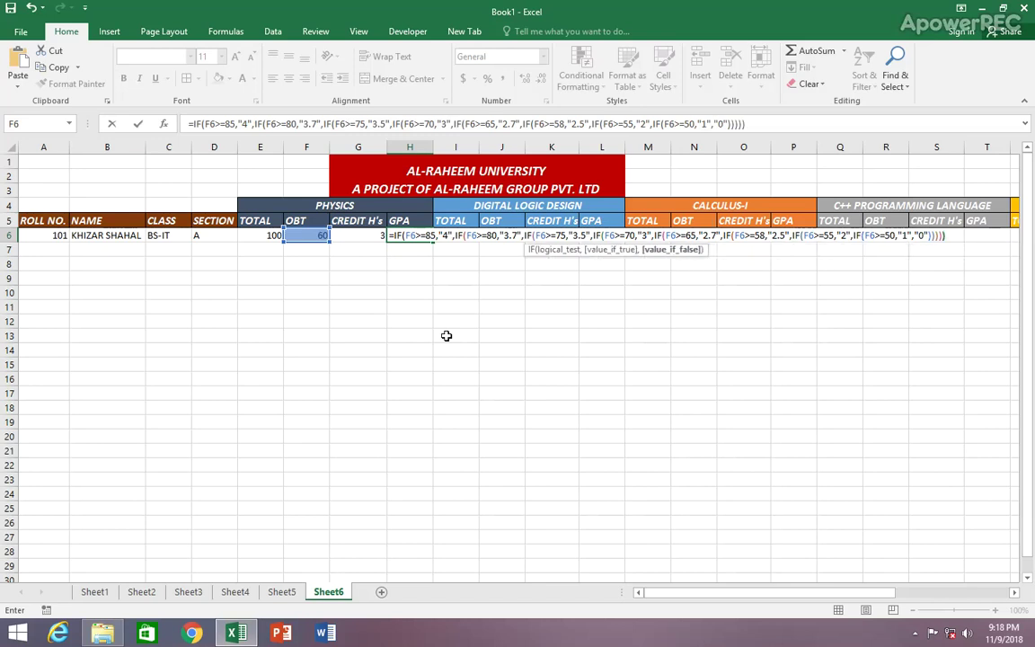
{"action": "type", "text": "))"}
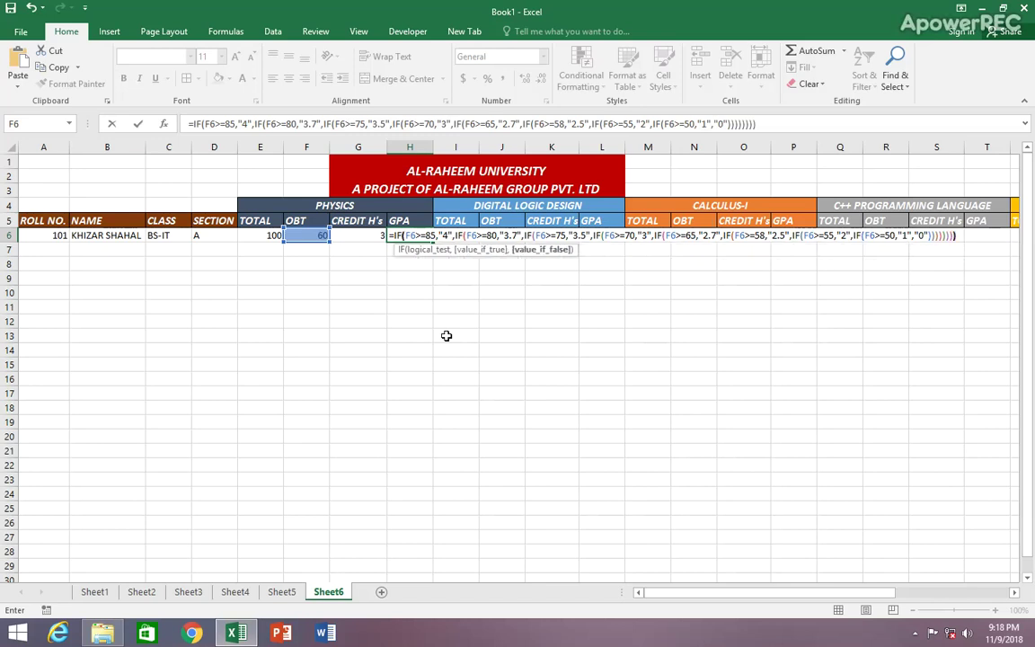
{"action": "key", "text": "Return"}
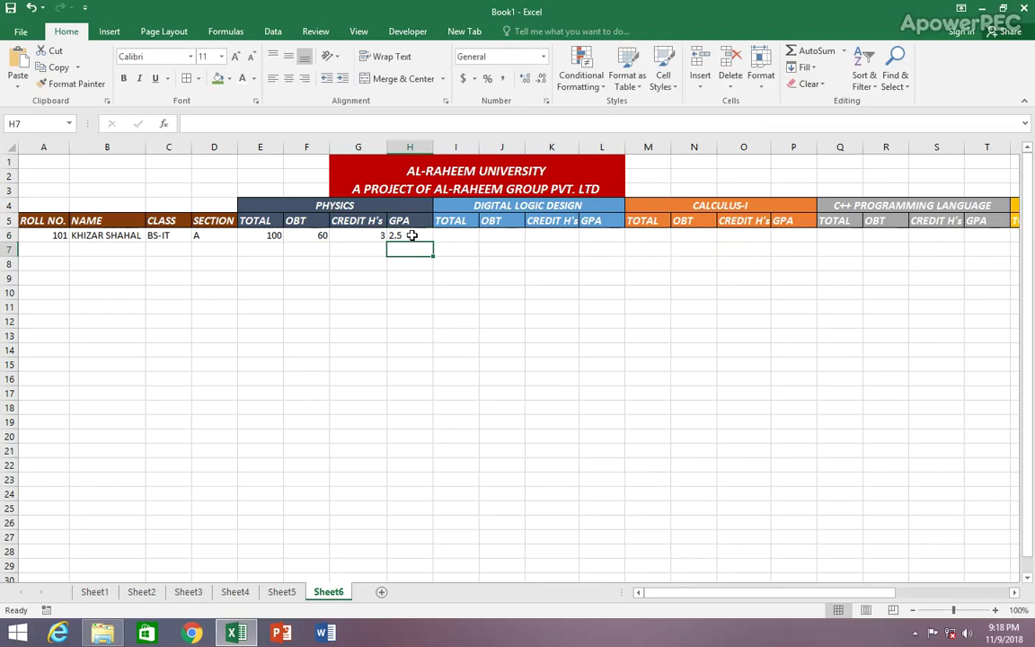
Step: Compare F6's obtained marks with H6's GPA result and begin editing H6's formula in the formula bar
{"action": "left_click", "coordinate": [411, 235]}
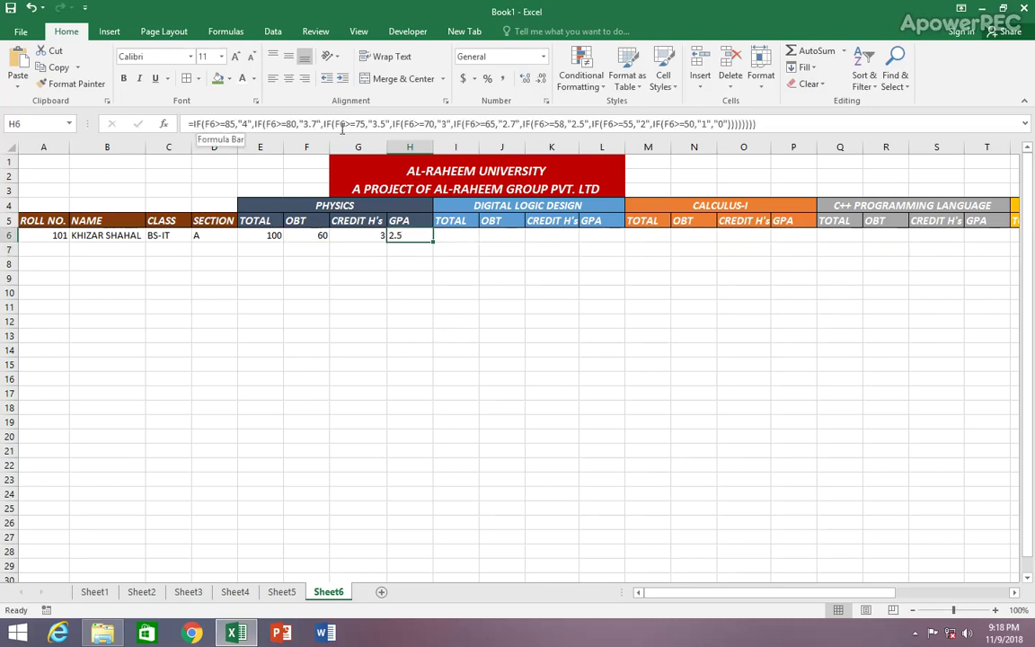
{"action": "left_click", "coordinate": [307, 236]}
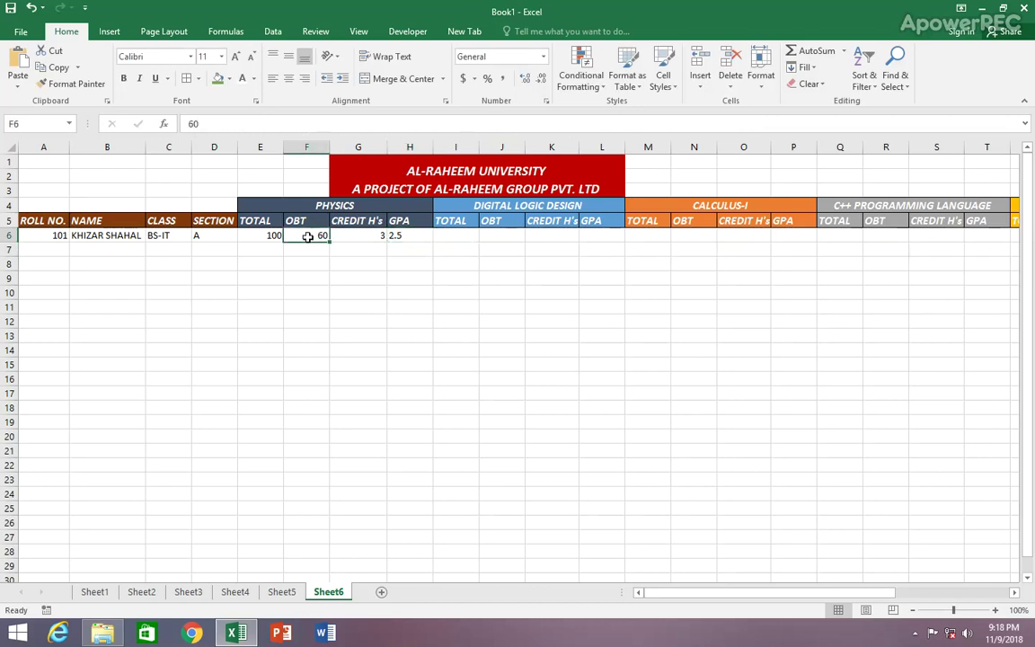
{"action": "left_click", "coordinate": [400, 236]}
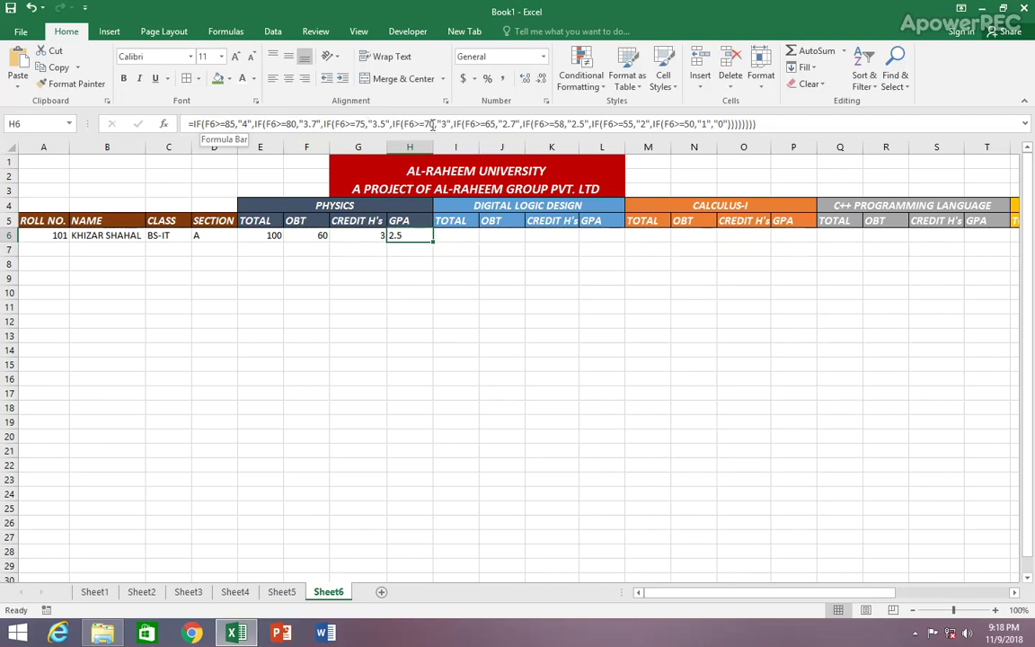
{"action": "left_click", "coordinate": [685, 124]}
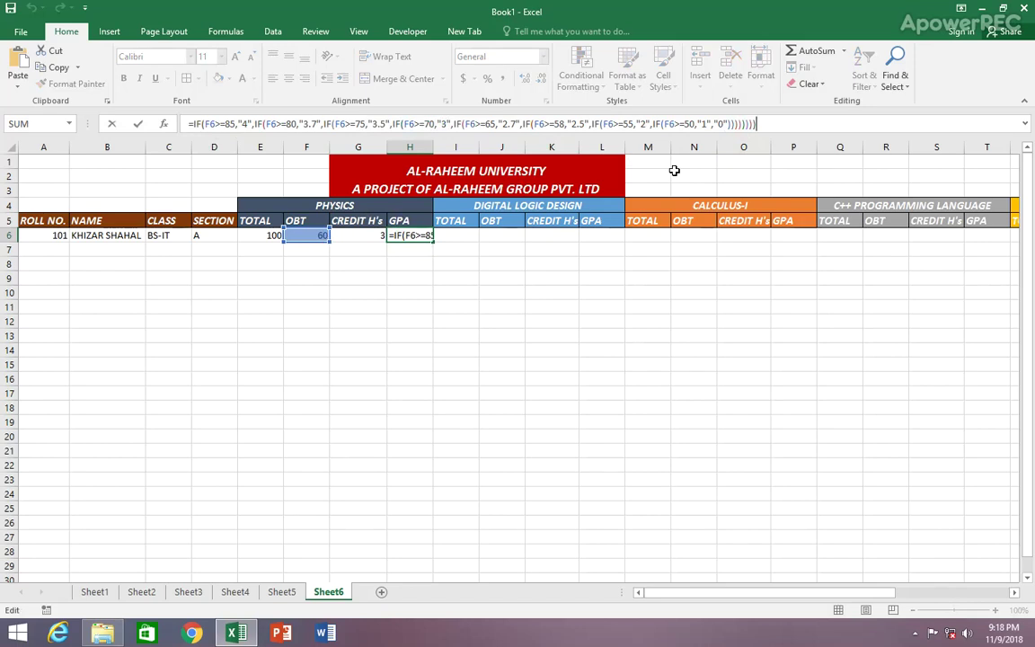
Step: Append *G6 to H6's formula and correct the 2 band to 2.7, giving a Physics GPA of 7.5
{"action": "type", "text": "*"}
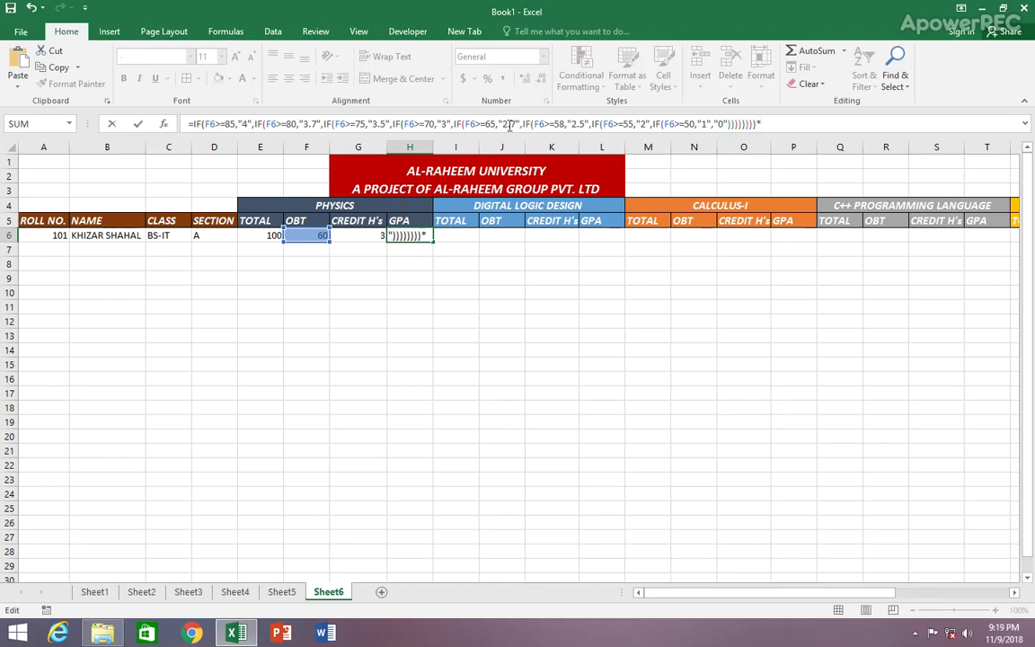
{"action": "left_click", "coordinate": [509, 125]}
{"action": "type", "text": ".7"}
{"action": "left_click", "coordinate": [361, 236]}
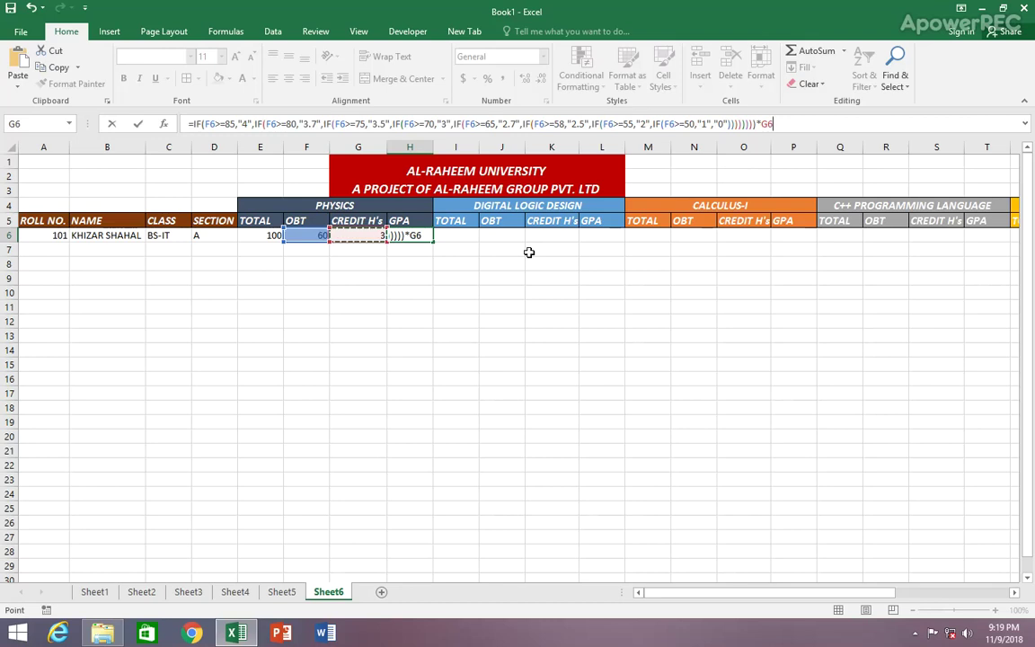
{"action": "key", "text": "Return"}
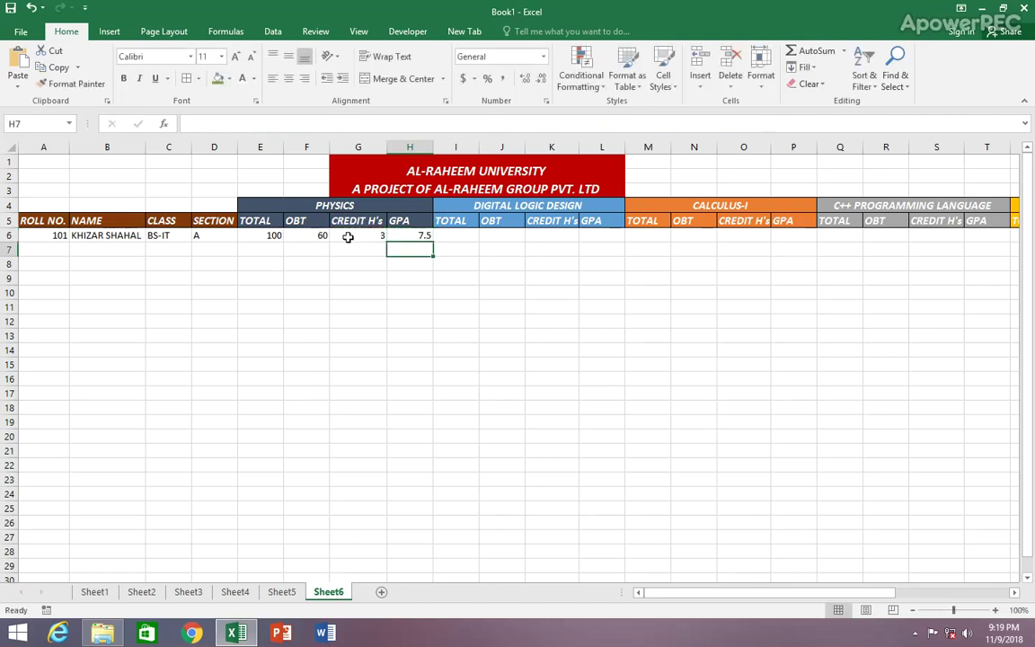
{"action": "left_click", "coordinate": [421, 237]}
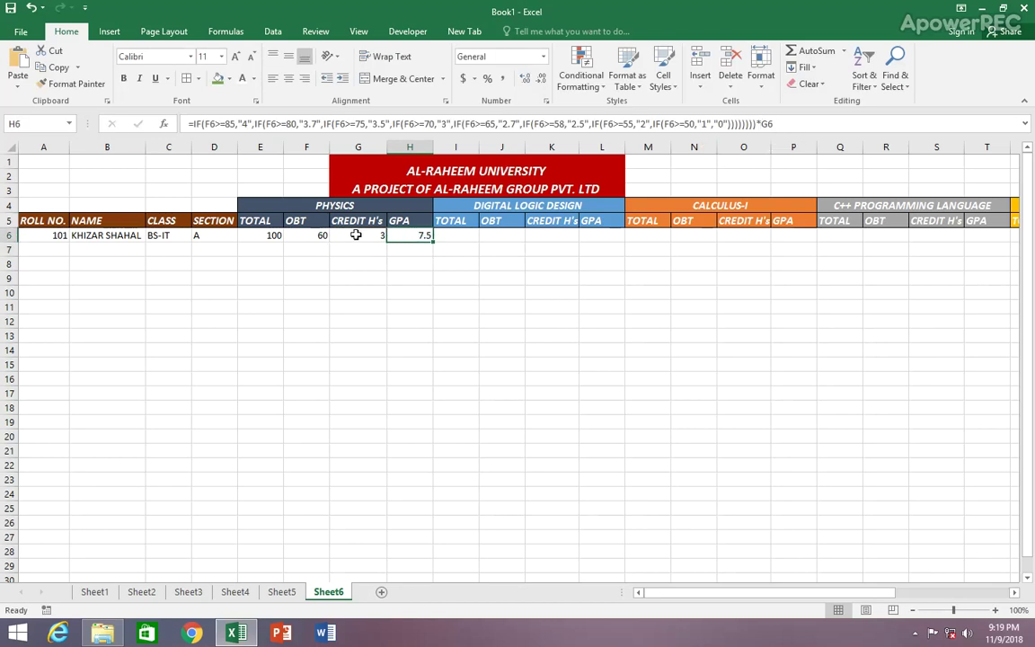
{"action": "left_click", "coordinate": [462, 238]}
{"action": "left_click", "coordinate": [409, 236]}
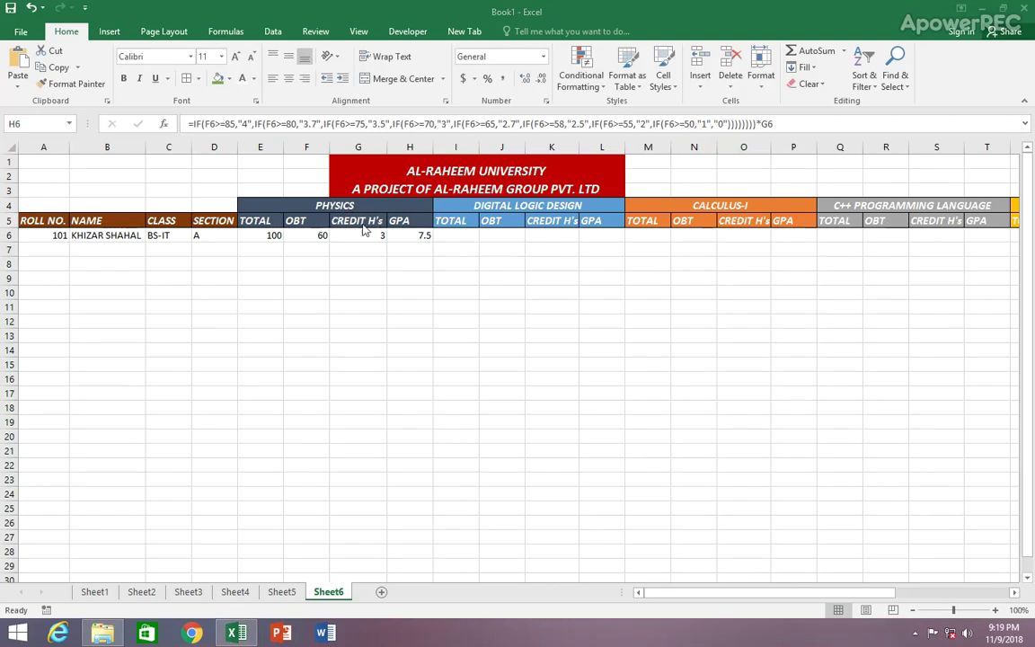
{"action": "left_click", "coordinate": [413, 235]}
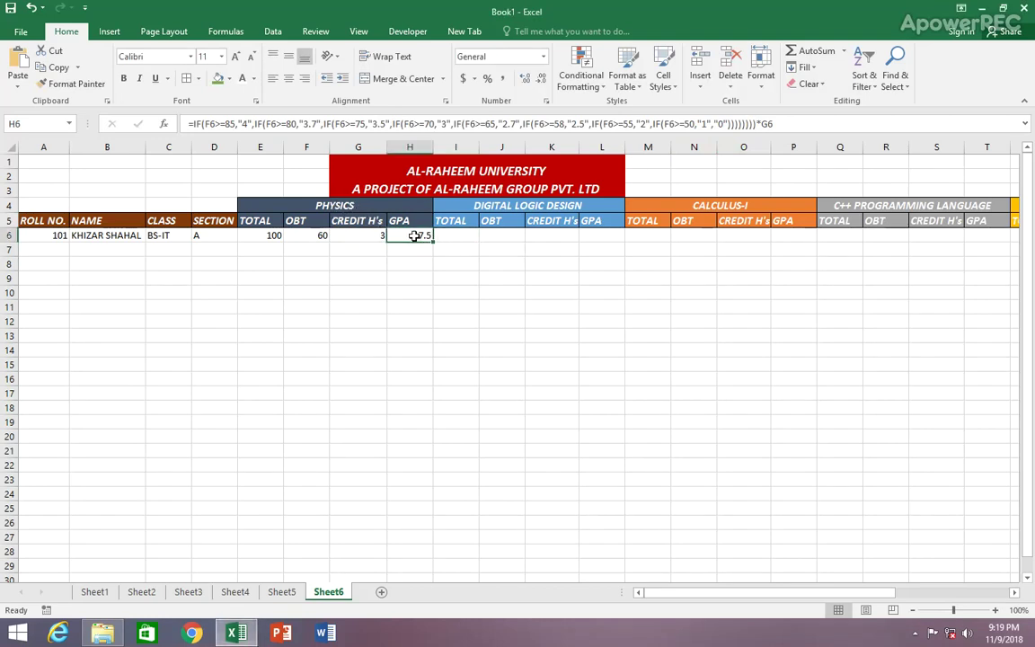
{"action": "left_click", "coordinate": [453, 236]}
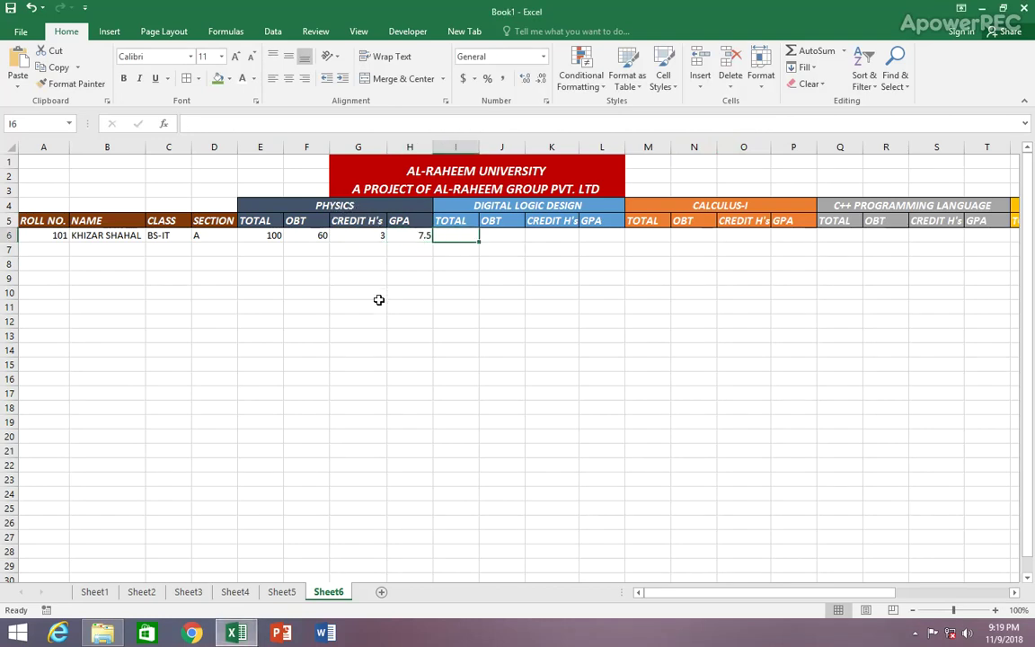
{"action": "left_click", "coordinate": [596, 234]}
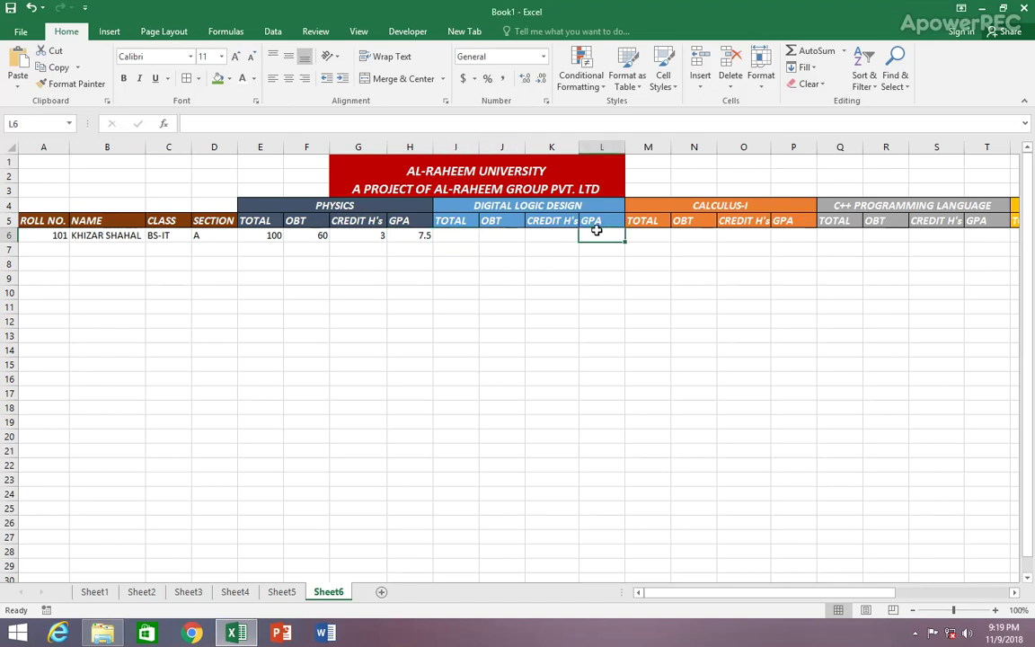
{"action": "left_click", "coordinate": [409, 235]}
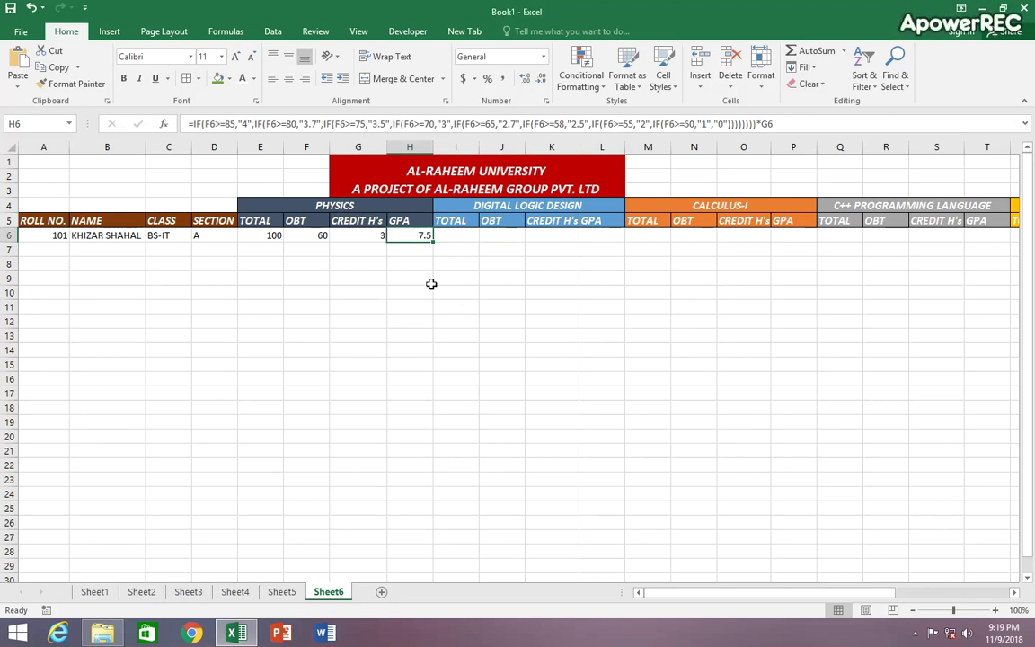
Step: Copy H6's GPA formula into the Digital Logic Design (L6) and Calculus-I (P6) GPA cells
{"action": "key", "text": "ctrl+c"}
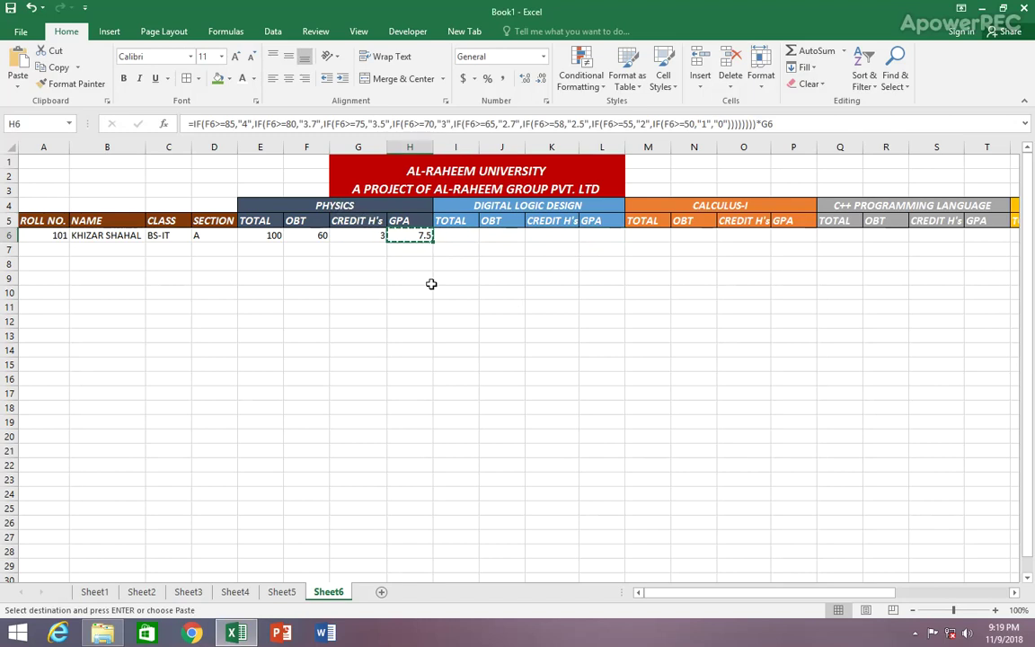
{"action": "left_click", "coordinate": [594, 234]}
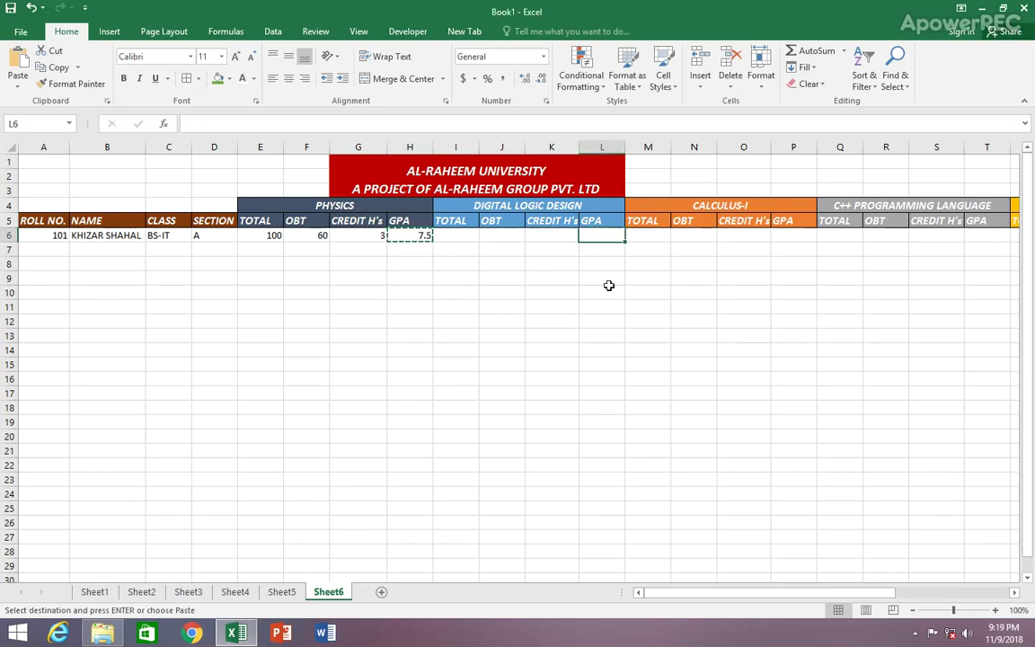
{"action": "key", "text": "ctrl+v"}
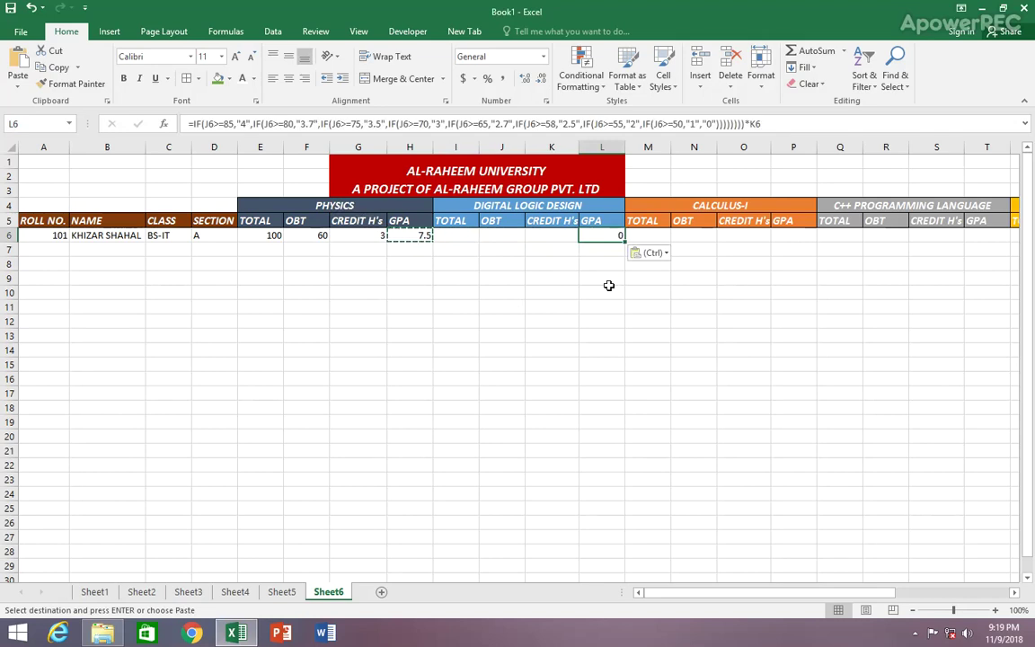
{"action": "left_click", "coordinate": [652, 235]}
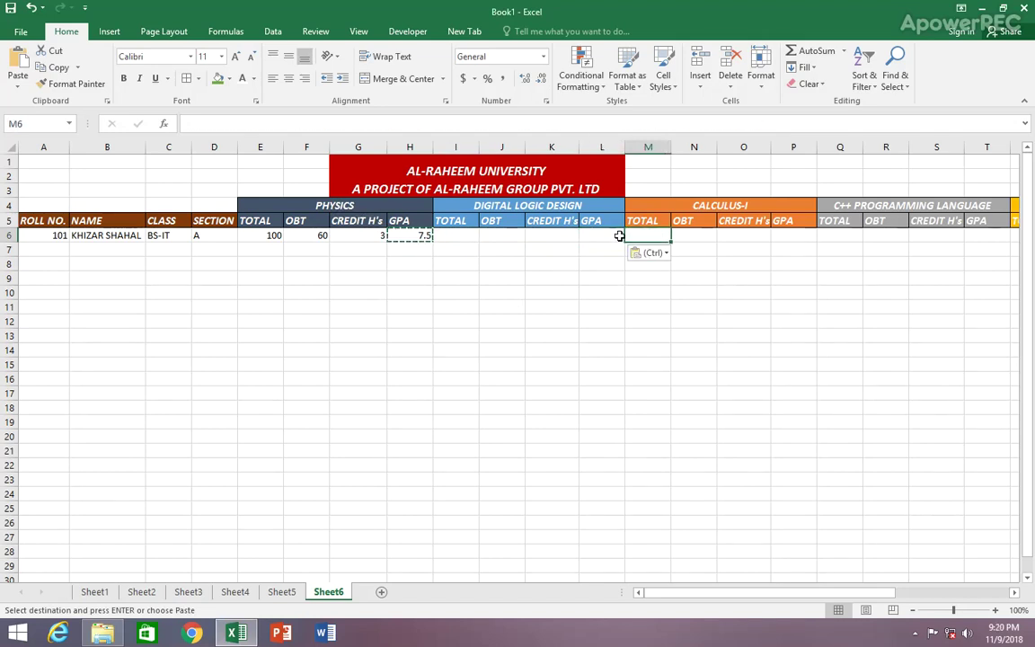
{"action": "left_click", "coordinate": [612, 237]}
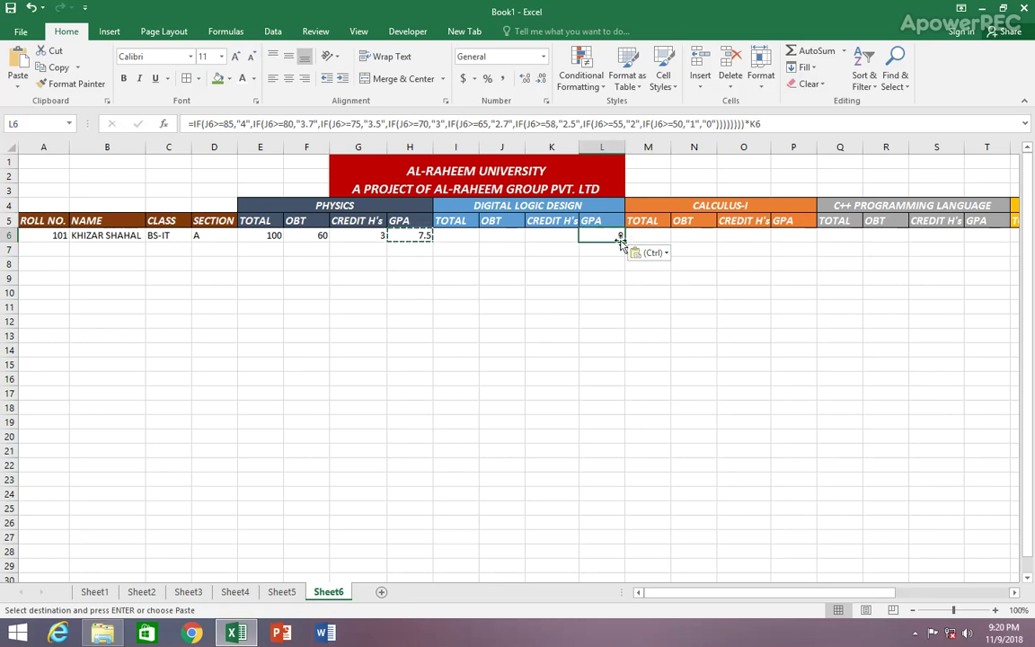
{"action": "left_click", "coordinate": [779, 237]}
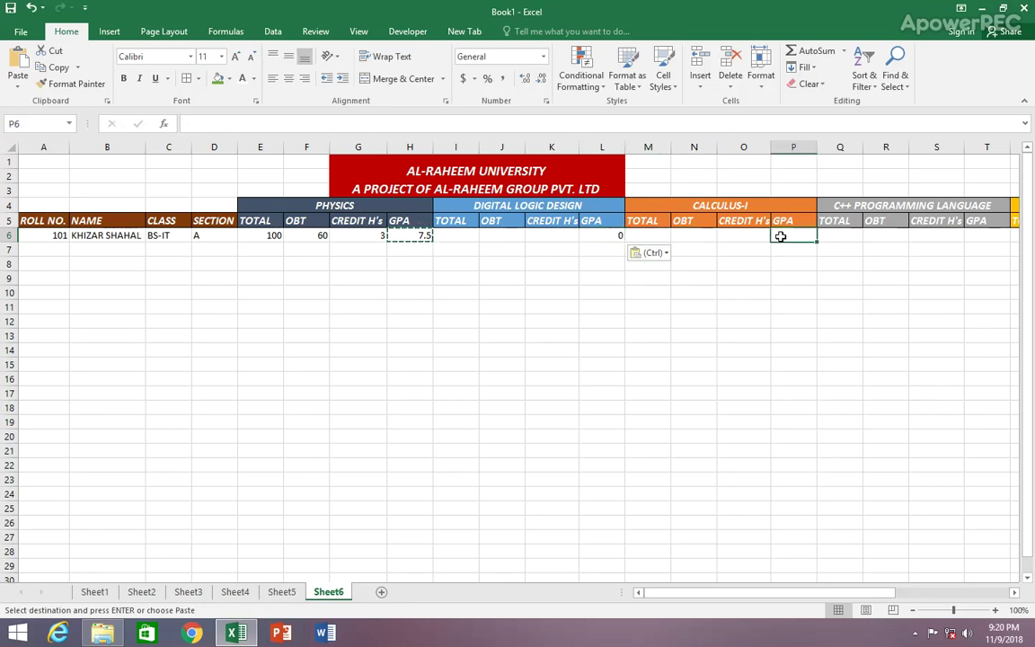
{"action": "key", "text": "ctrl+v"}
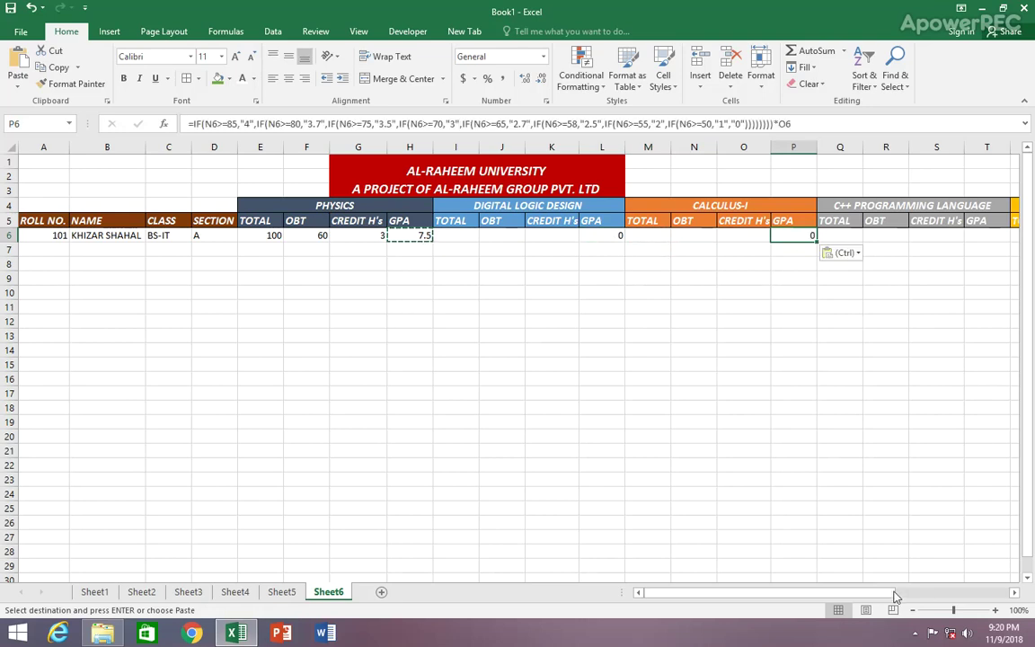
Step: Paste the same GPA formula into the C++ (T6) and Workshop Writing (X6) GPA cells
{"action": "left_click_drag", "start_coordinate": [892, 593], "coordinate": [982, 593]}
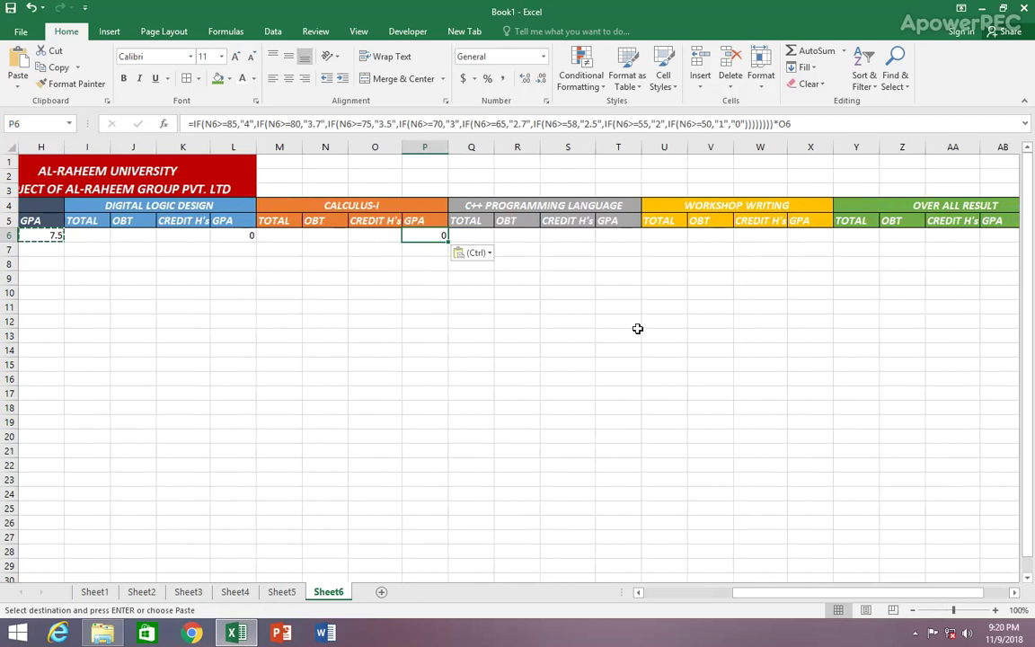
{"action": "left_click", "coordinate": [618, 235]}
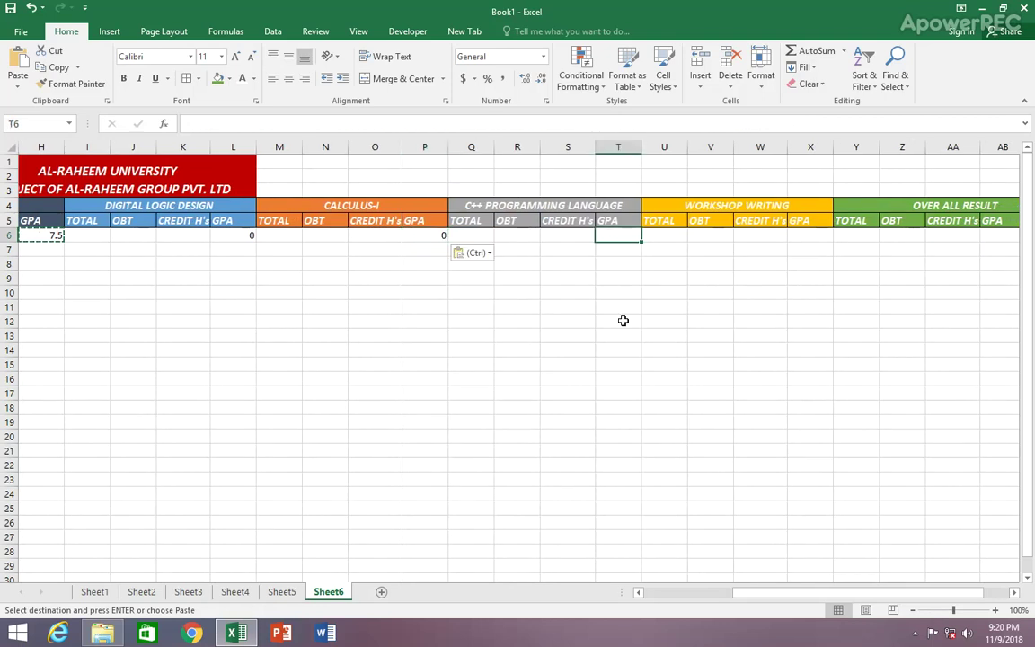
{"action": "key", "text": "ctrl+v"}
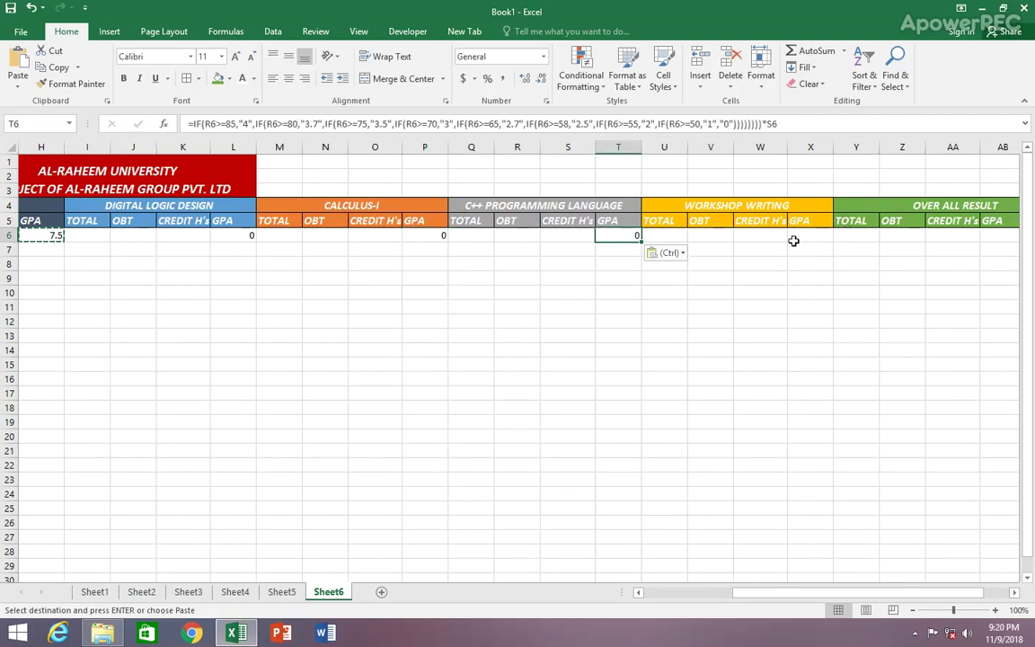
{"action": "left_click", "coordinate": [795, 237]}
{"action": "key", "text": "ctrl+v"}
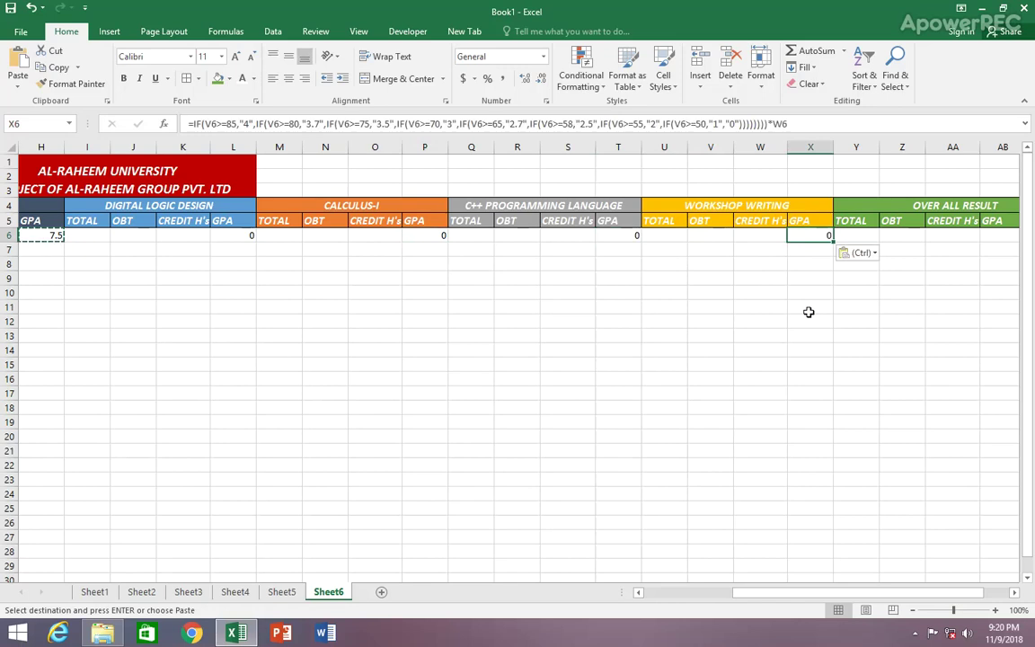
{"action": "left_click_drag", "start_coordinate": [937, 598], "coordinate": [962, 595]}
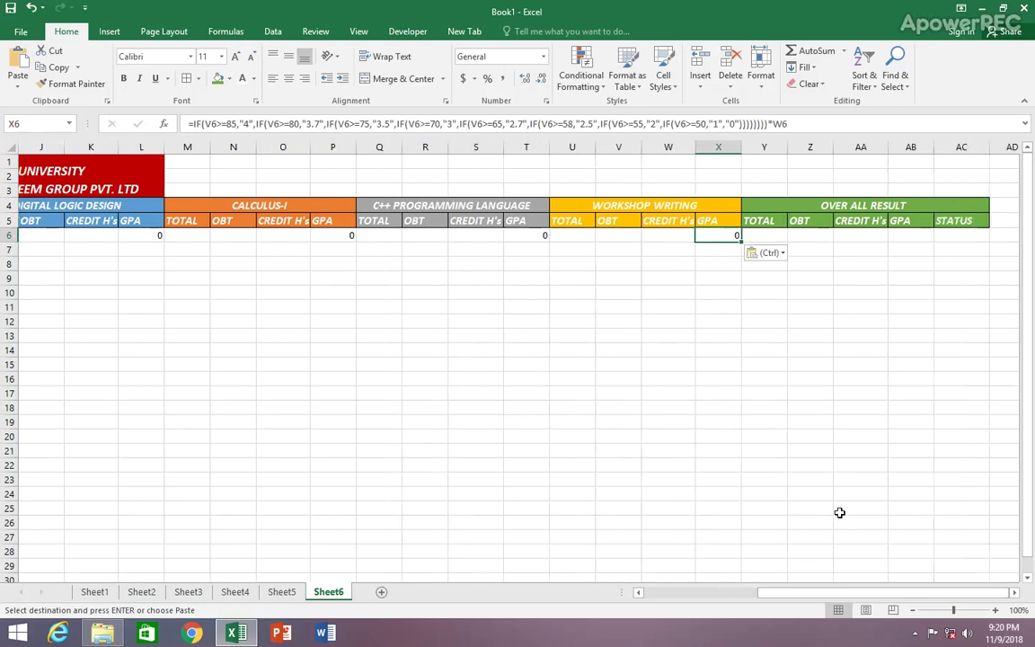
{"action": "left_click_drag", "start_coordinate": [890, 595], "coordinate": [710, 595]}
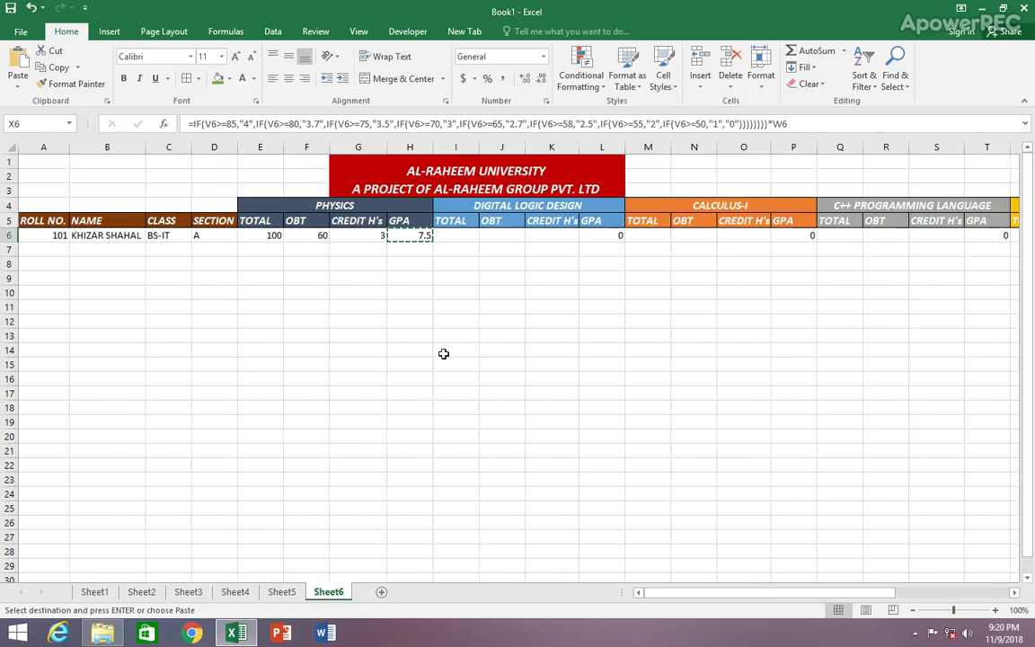
{"action": "left_click", "coordinate": [490, 250]}
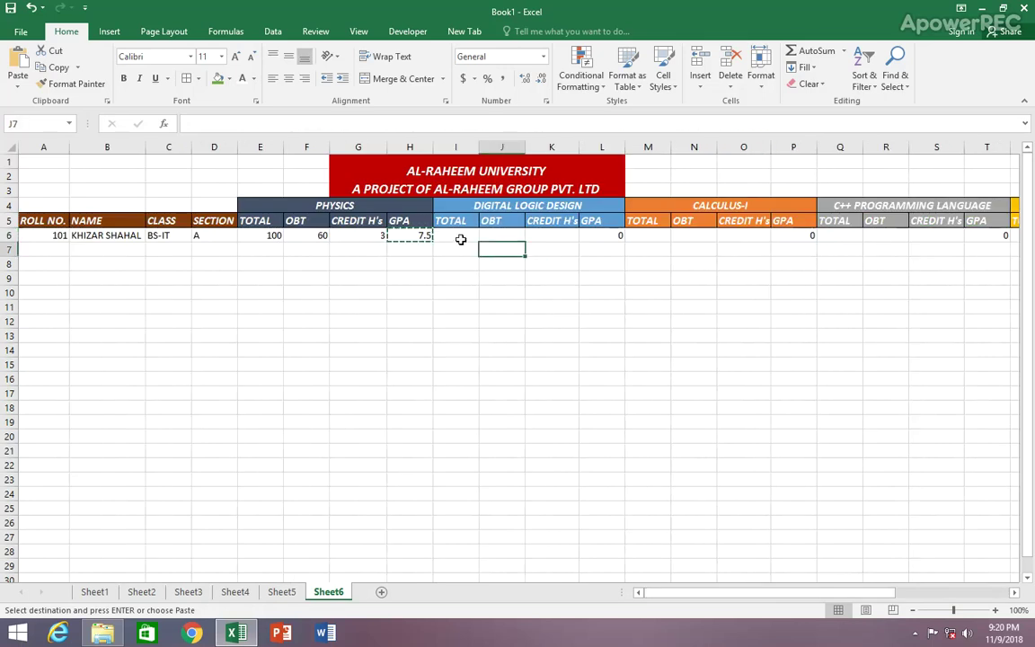
{"action": "left_click", "coordinate": [459, 235]}
{"action": "key", "text": "Escape"}
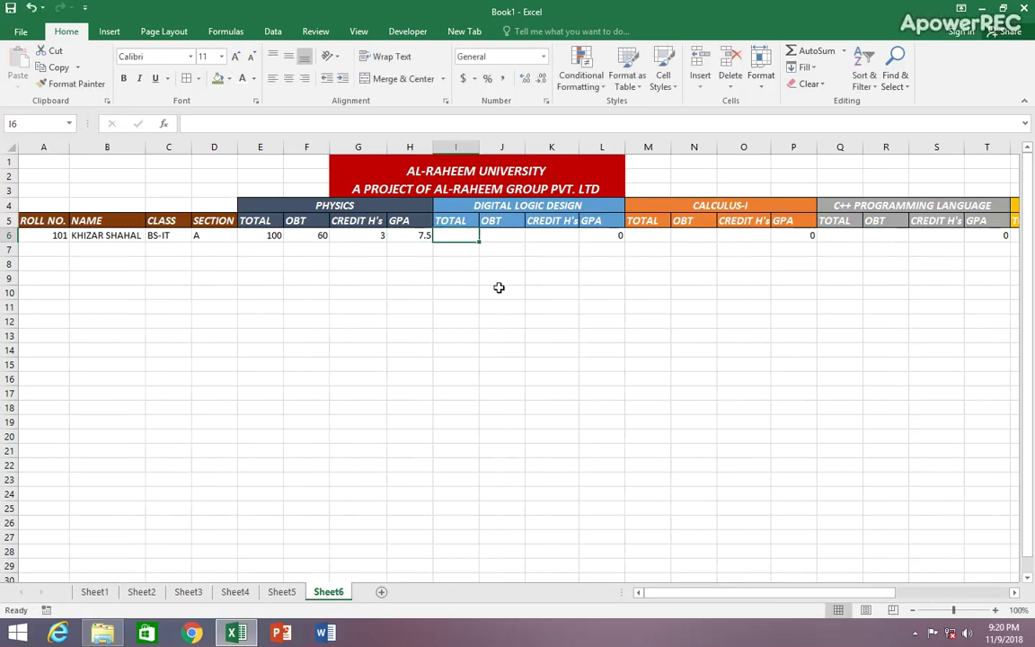
{"action": "left_click", "coordinate": [594, 236]}
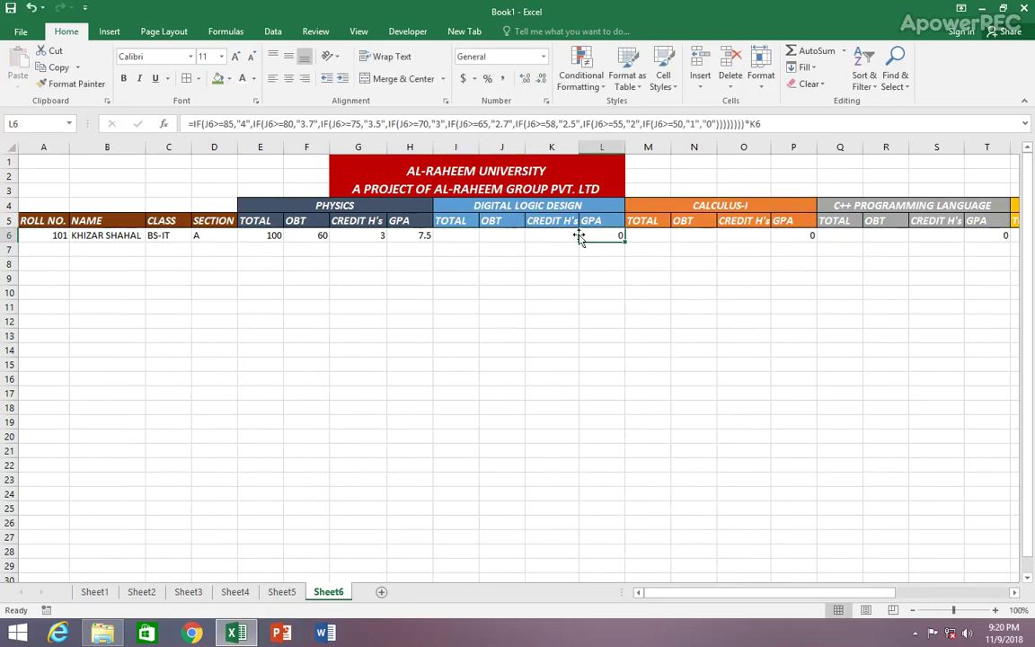
{"action": "left_click", "coordinate": [500, 234]}
{"action": "left_click", "coordinate": [602, 236]}
{"action": "left_click", "coordinate": [797, 237]}
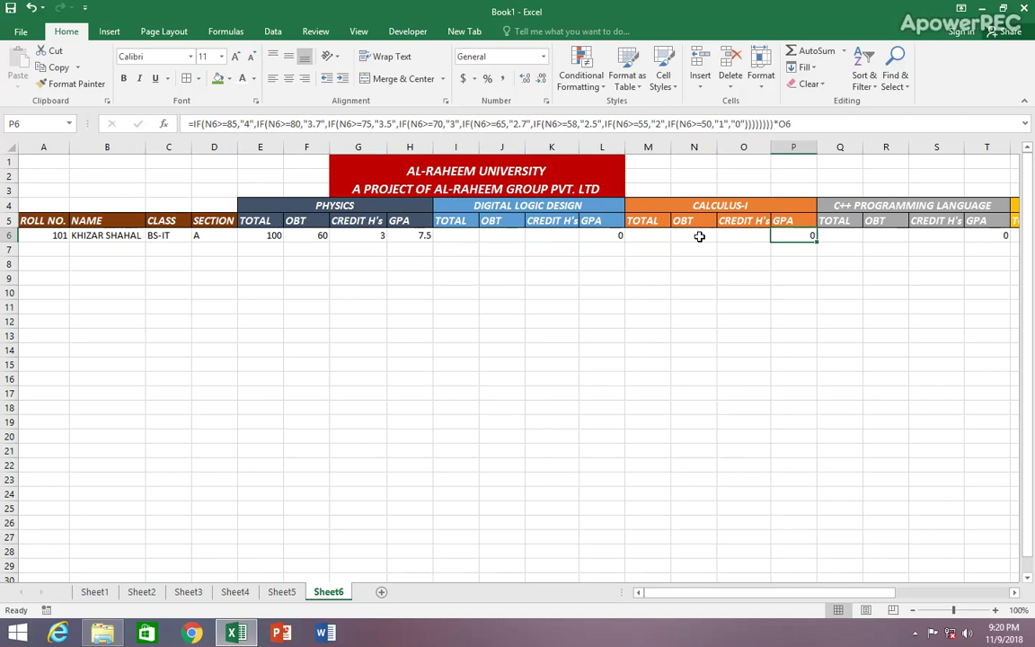
{"action": "left_click", "coordinate": [980, 236]}
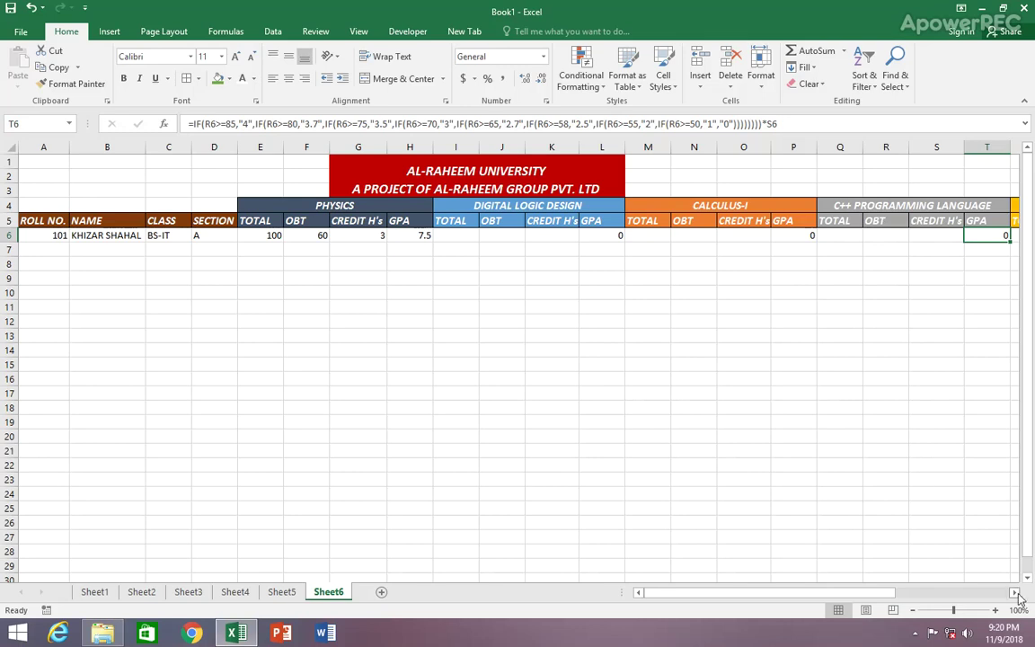
{"action": "left_click", "coordinate": [1015, 592]}
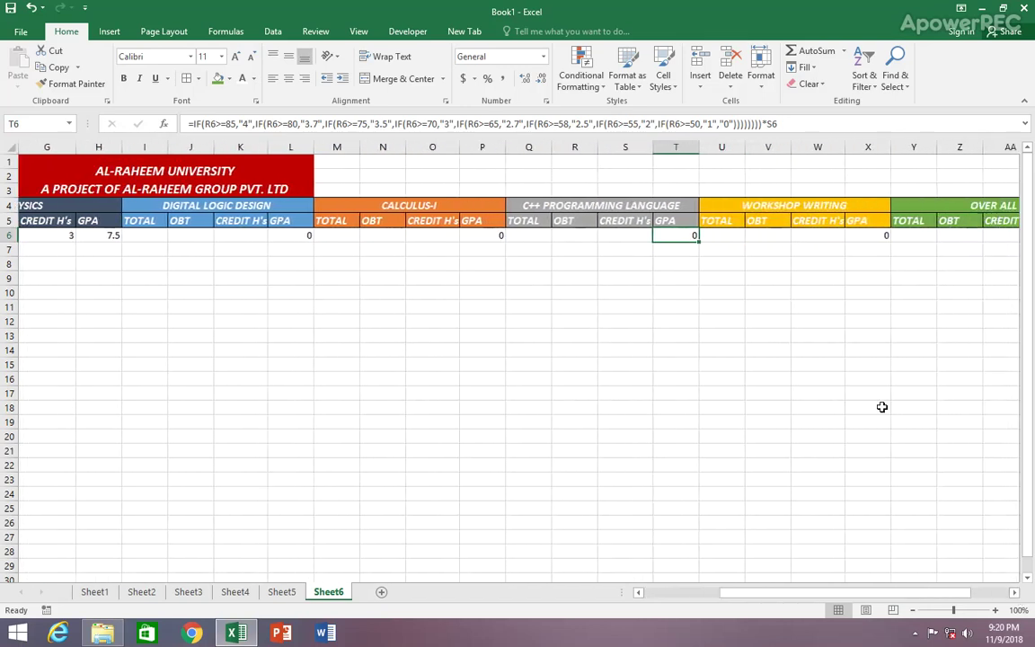
{"action": "left_click", "coordinate": [865, 237]}
{"action": "left_click", "coordinate": [778, 237]}
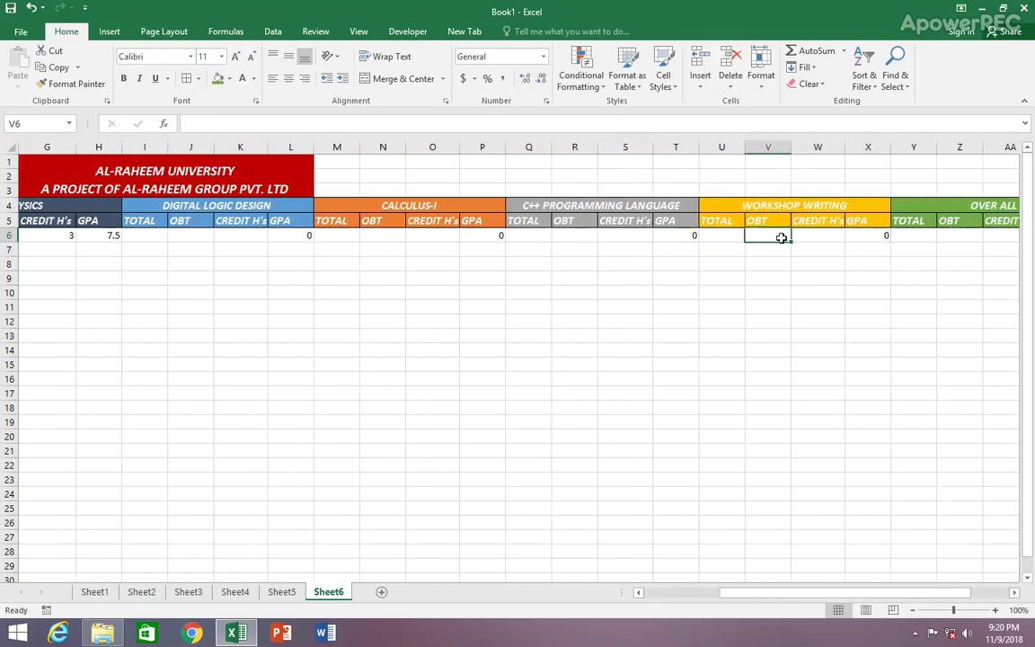
{"action": "left_click", "coordinate": [816, 236]}
{"action": "left_click", "coordinate": [861, 235]}
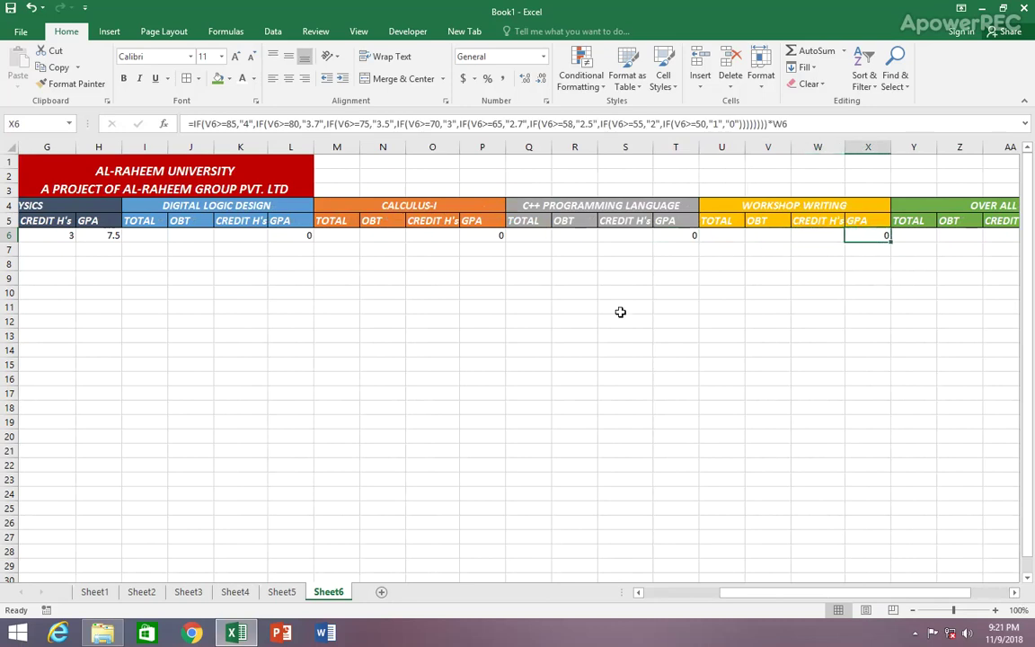
{"action": "left_click_drag", "start_coordinate": [855, 593], "coordinate": [693, 594]}
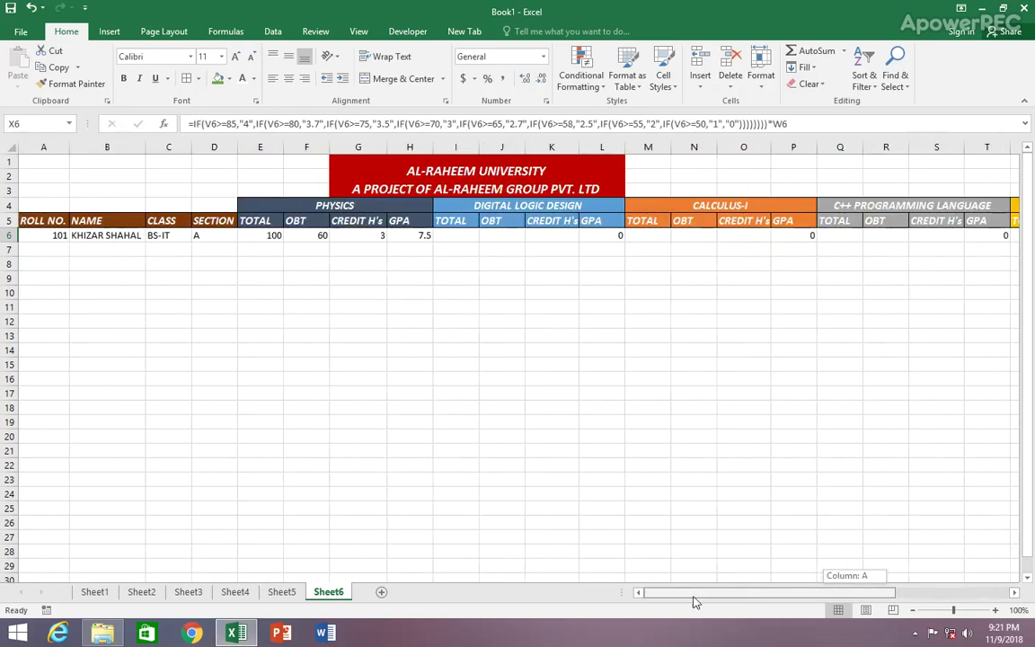
{"action": "left_click", "coordinate": [408, 236]}
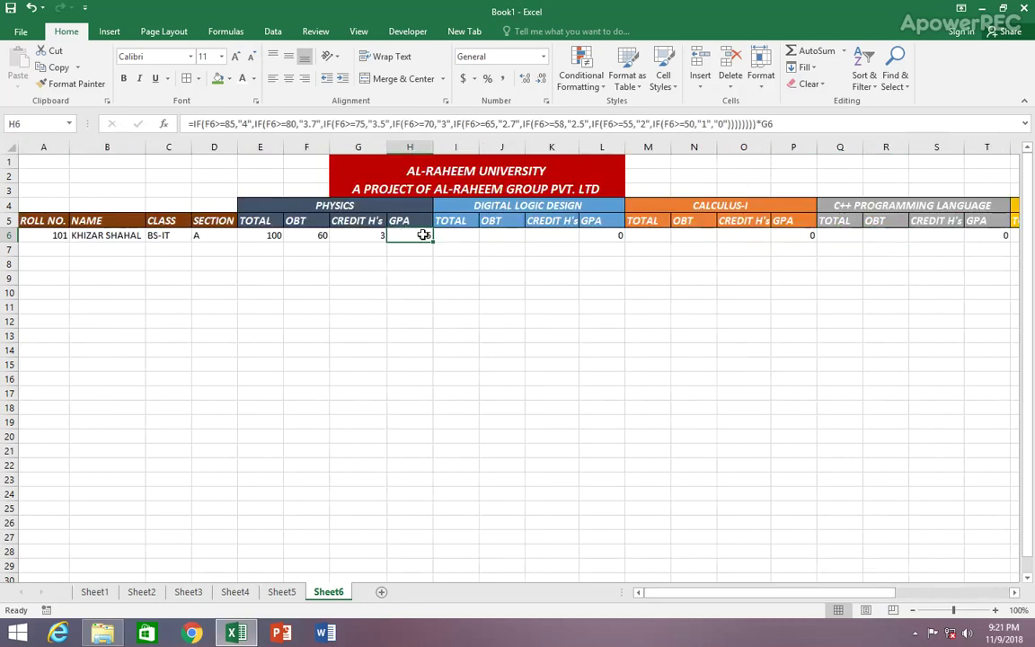
{"action": "left_click", "coordinate": [596, 236]}
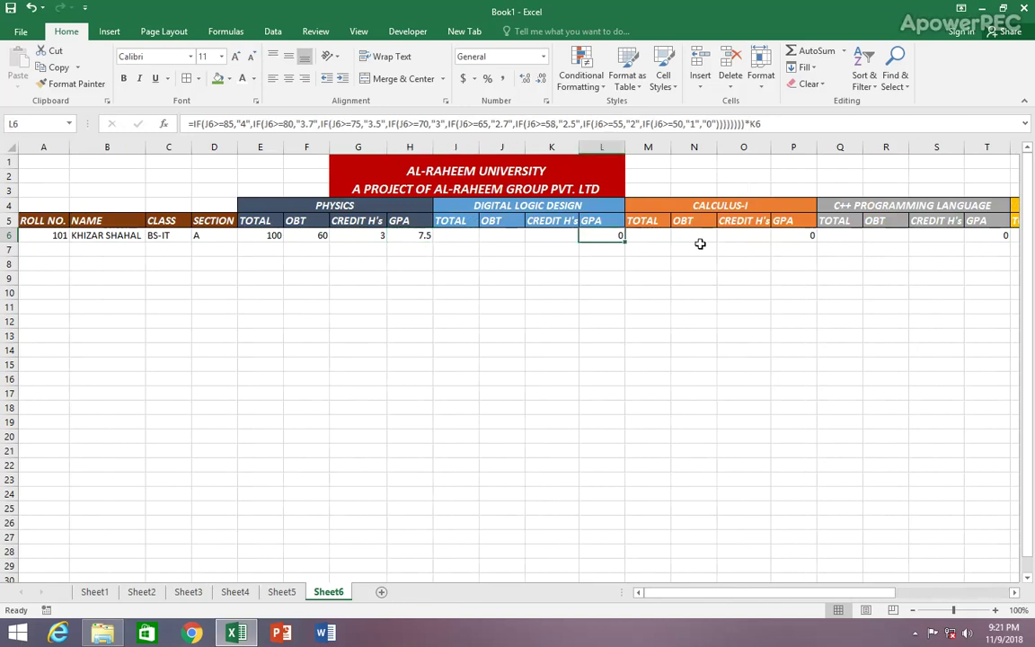
{"action": "left_click", "coordinate": [773, 237]}
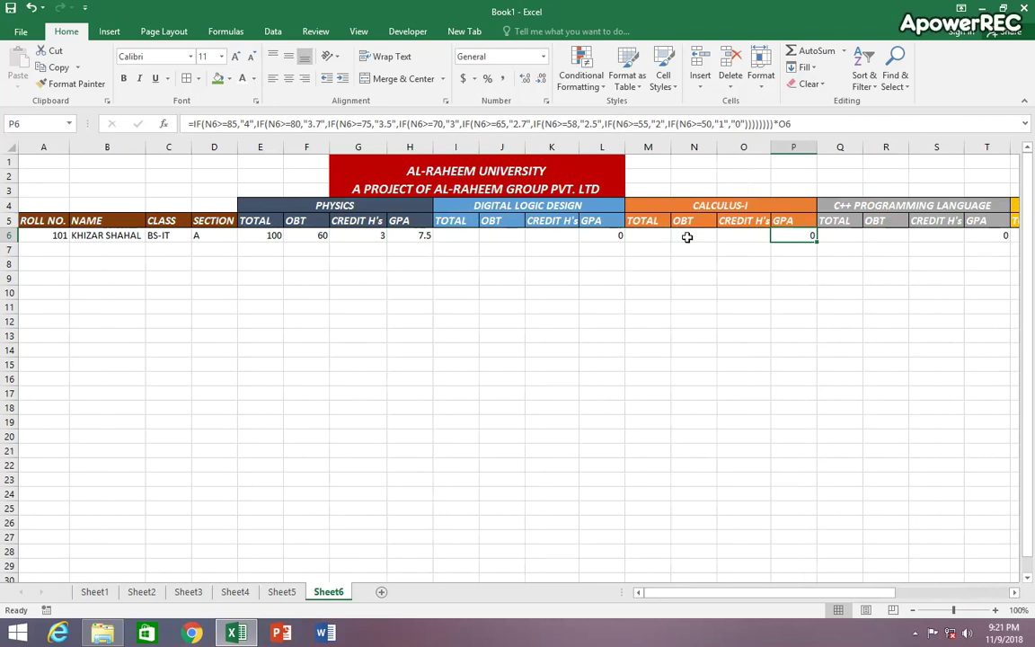
{"action": "left_click", "coordinate": [447, 240]}
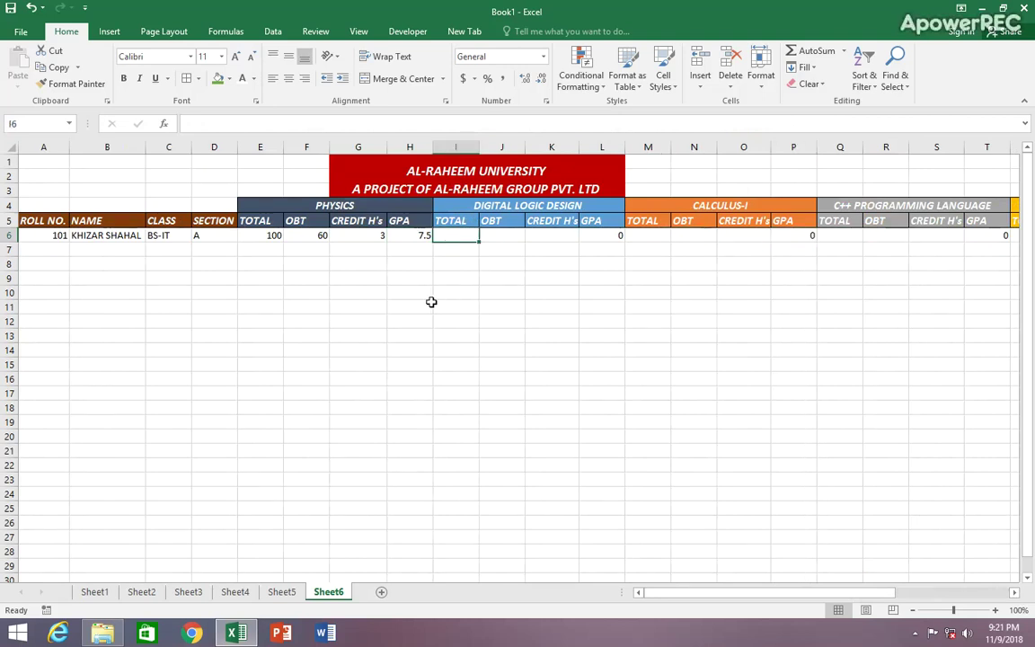
Step: Enter Digital Logic Design marks: total 100, obtained 58, 4 credit hours
{"action": "type", "text": "100"}
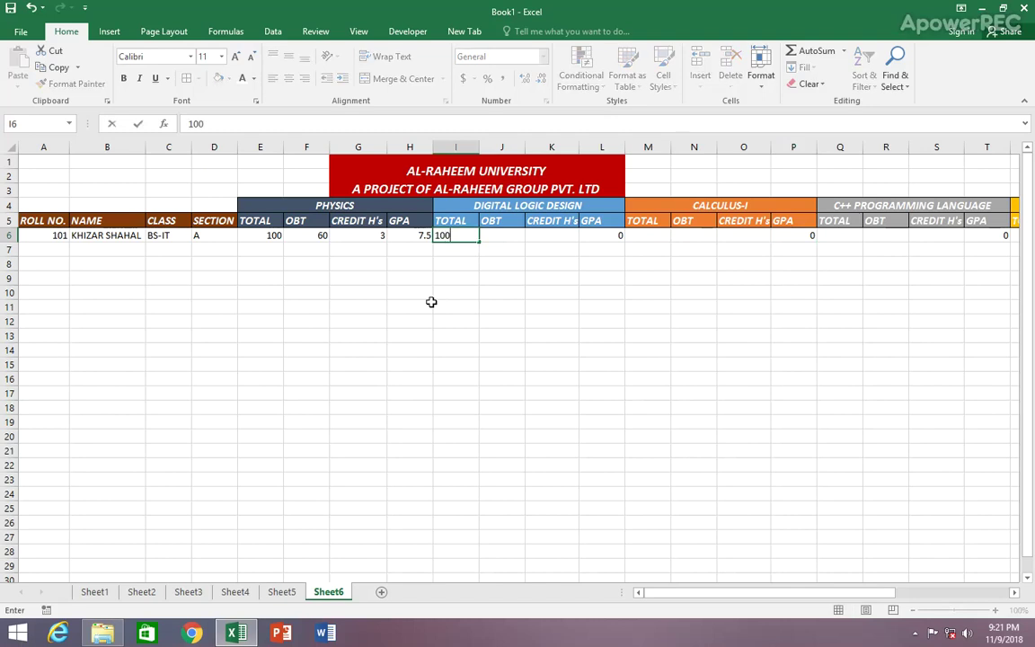
{"action": "key", "text": "Tab"}
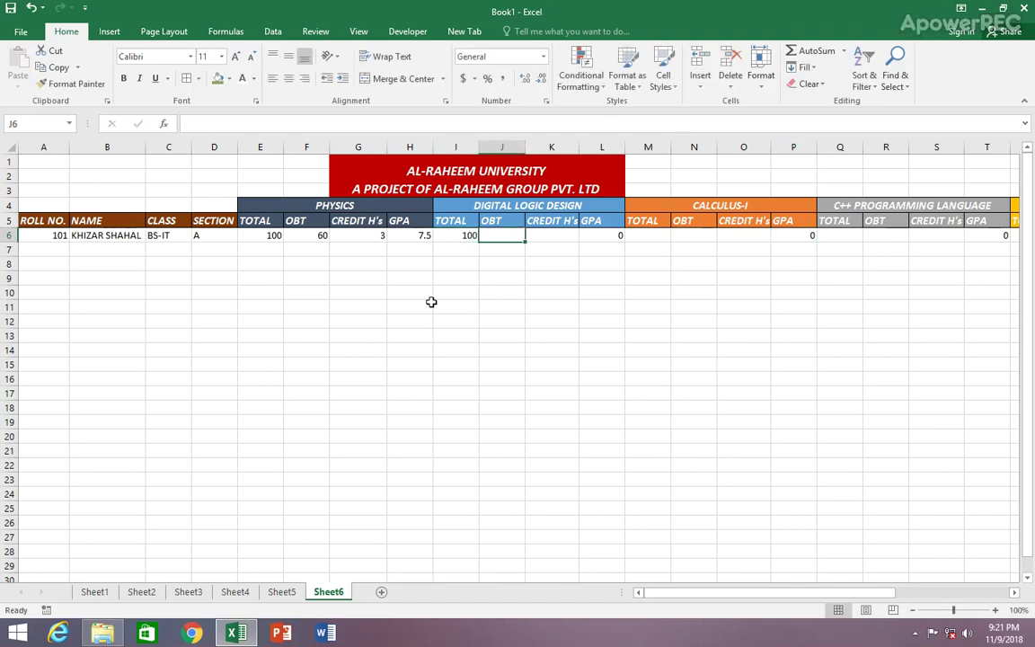
{"action": "type", "text": "58"}
{"action": "key", "text": "Tab"}
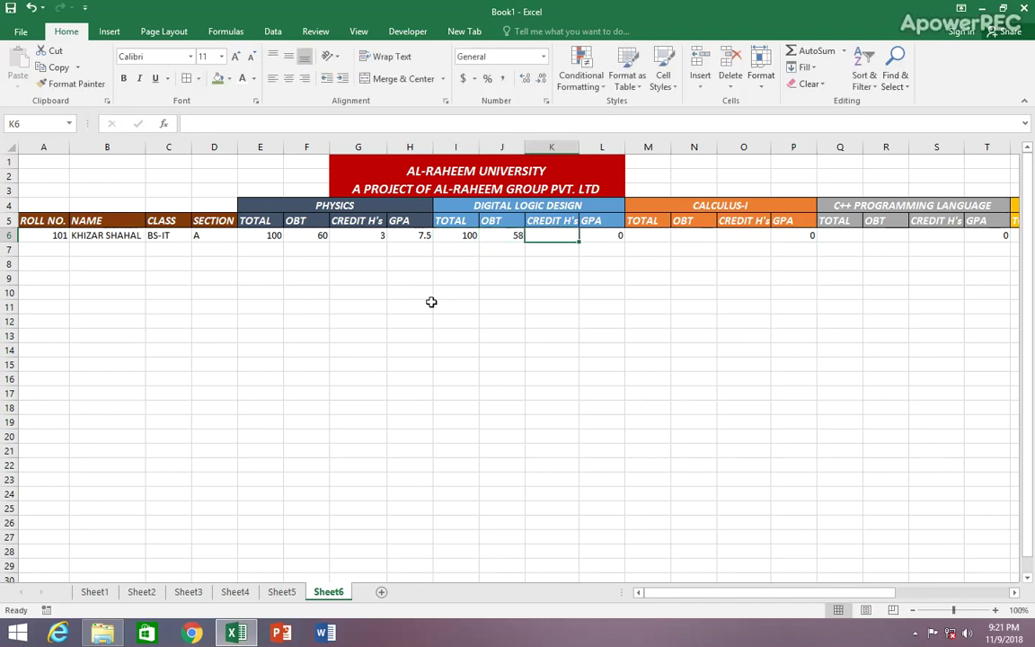
{"action": "type", "text": "4"}
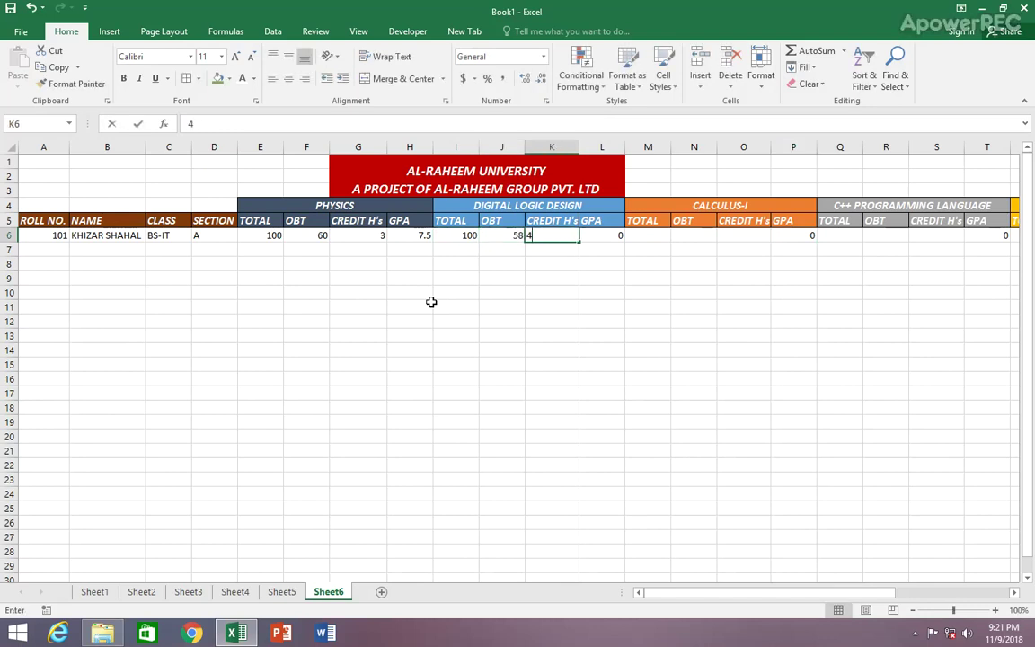
{"action": "left_click", "coordinate": [654, 235]}
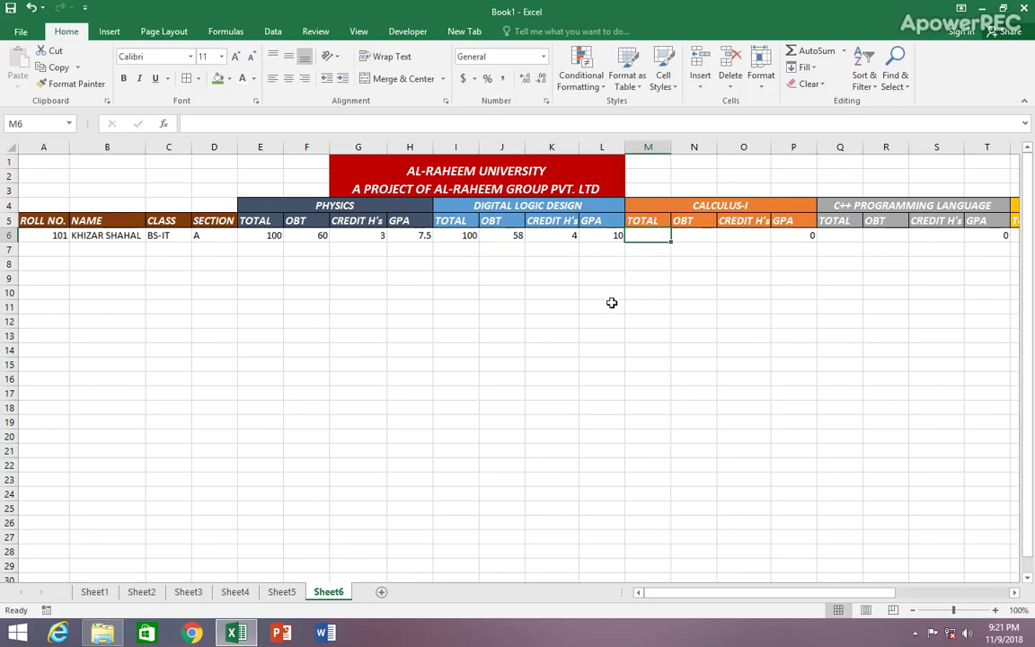
Step: Enter Calculus-I marks: total 100, obtained 71, 3 credit hours
{"action": "type", "text": "100"}
{"action": "key", "text": "Tab"}
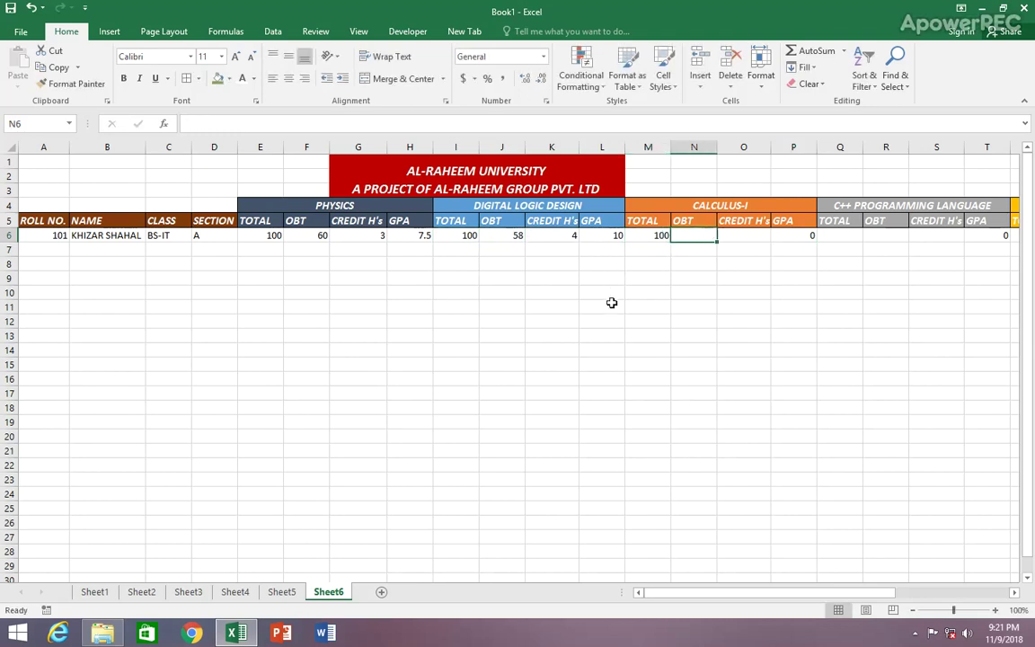
{"action": "type", "text": "71"}
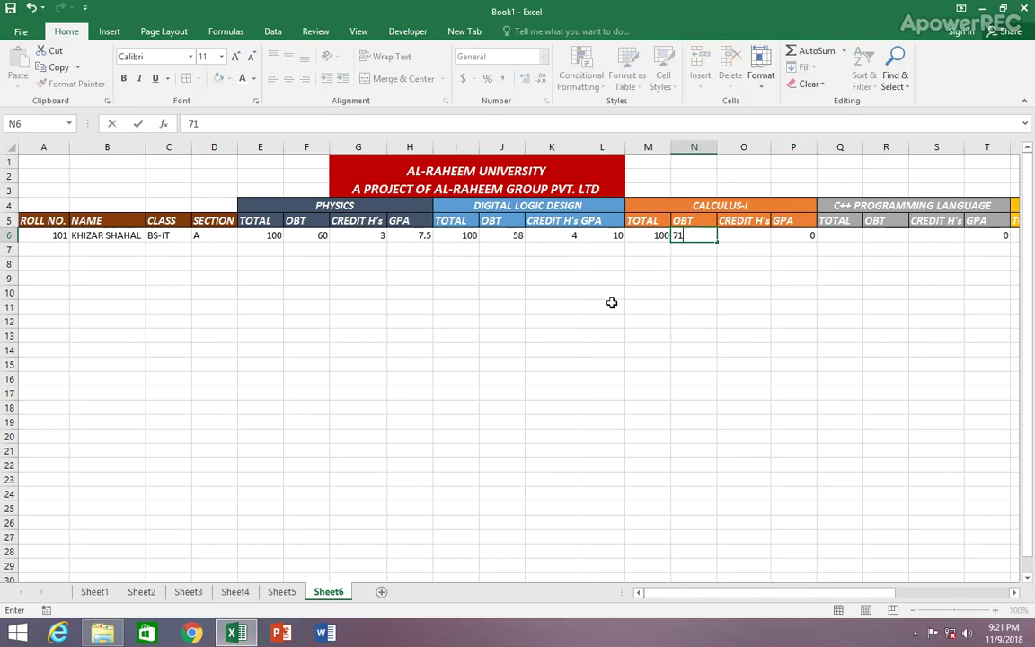
{"action": "key", "text": "Tab"}
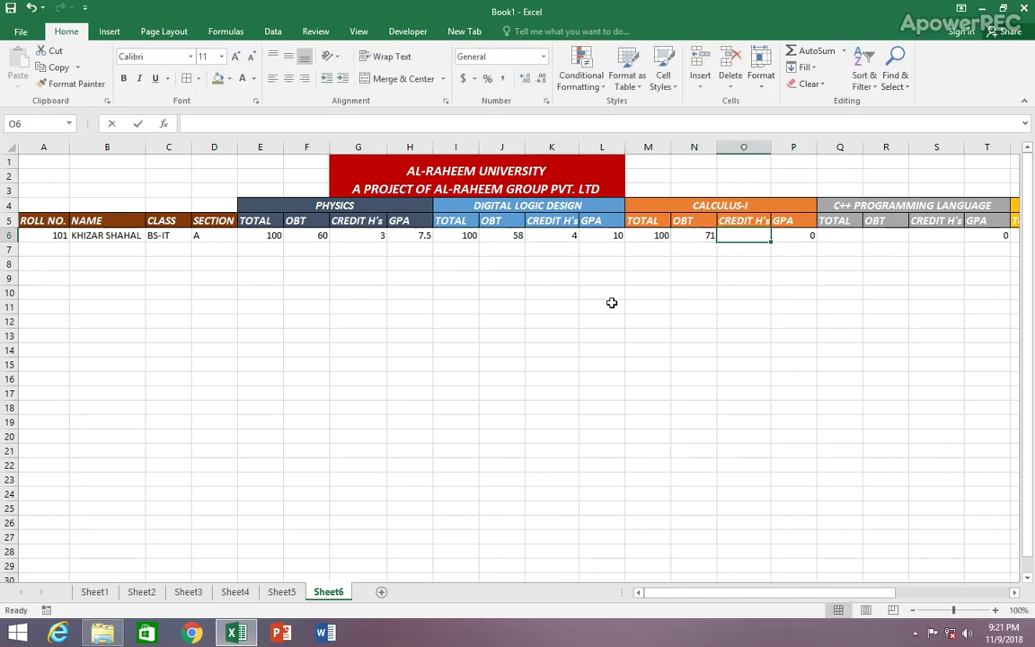
{"action": "type", "text": "3"}
{"action": "key", "text": "Return"}
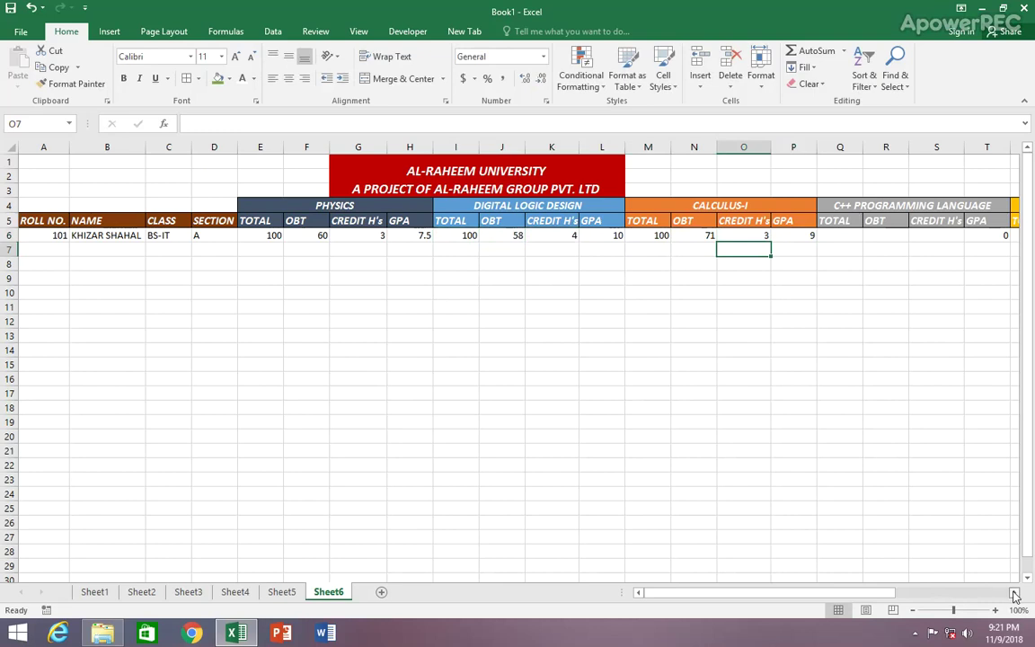
{"action": "left_click", "coordinate": [1014, 595]}
Step: Enter C++ Programming Language marks: total 100, obtained 60, 4 credit hours
{"action": "left_click", "coordinate": [1014, 595]}
{"action": "left_click", "coordinate": [616, 239]}
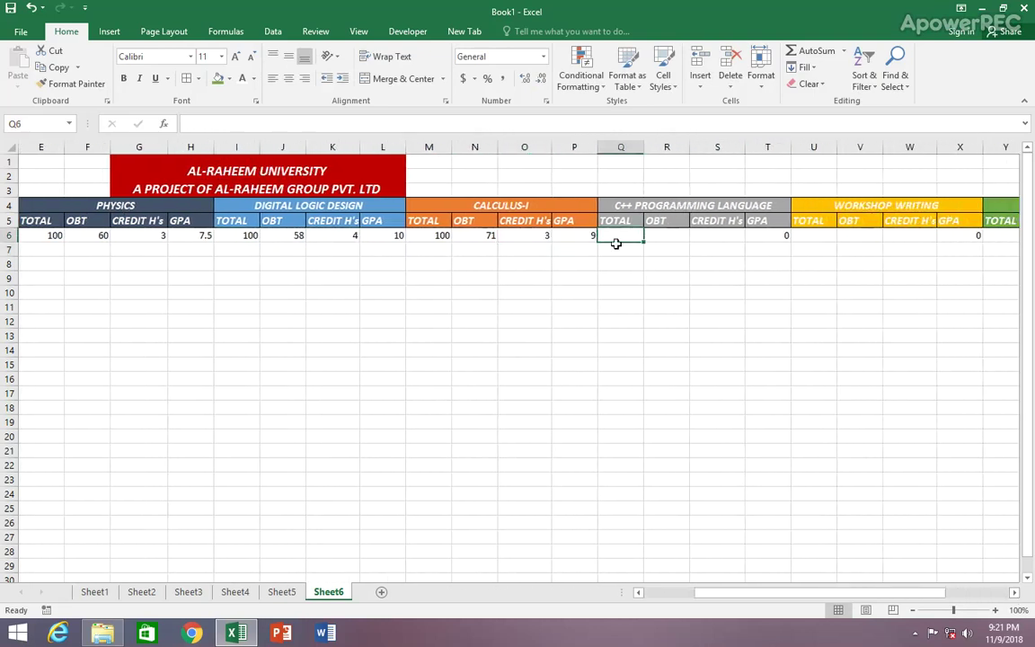
{"action": "type", "text": "100"}
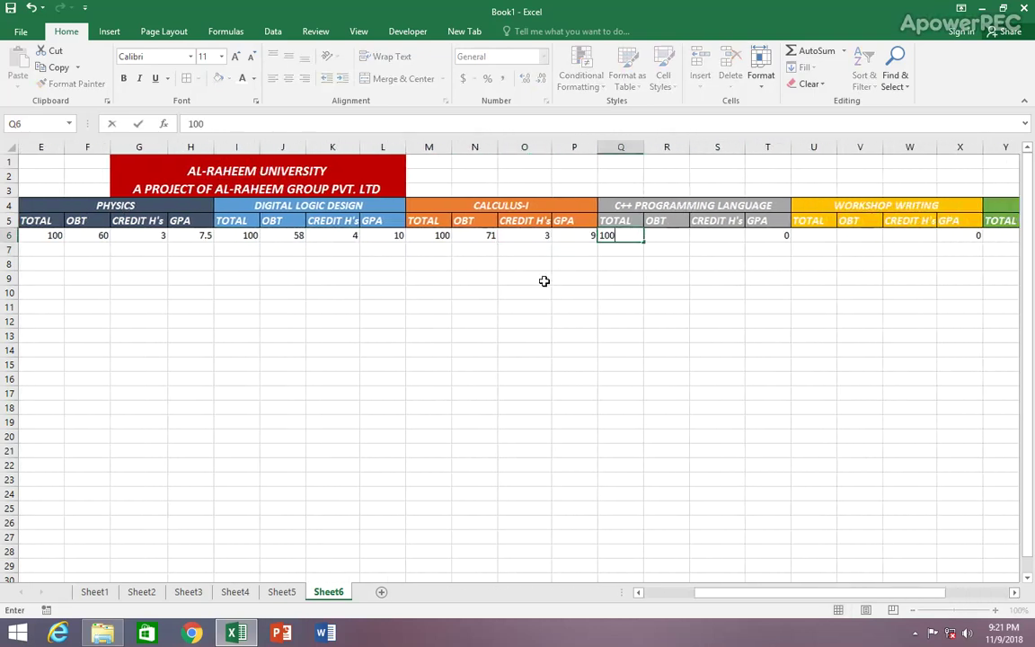
{"action": "key", "text": "Tab"}
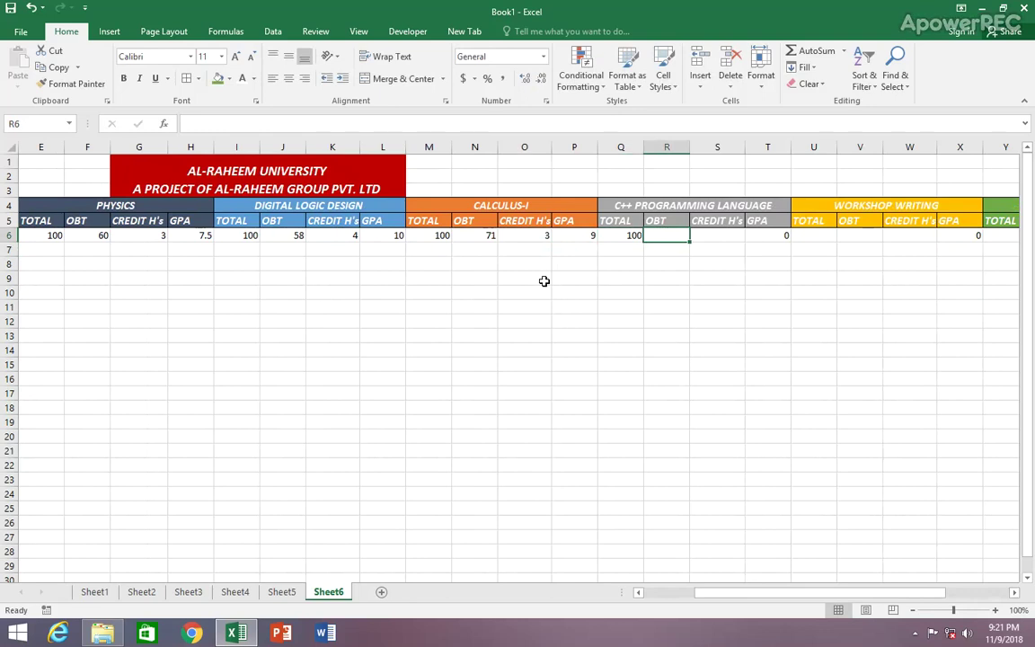
{"action": "type", "text": "60"}
{"action": "key", "text": "Tab"}
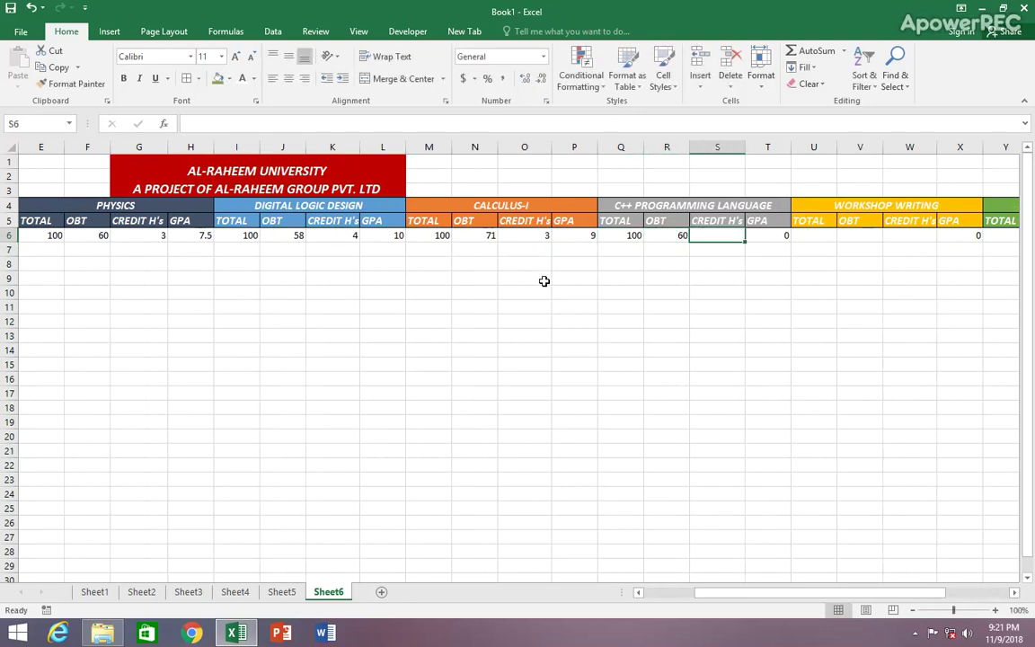
{"action": "type", "text": "4"}
{"action": "key", "text": "Tab"}
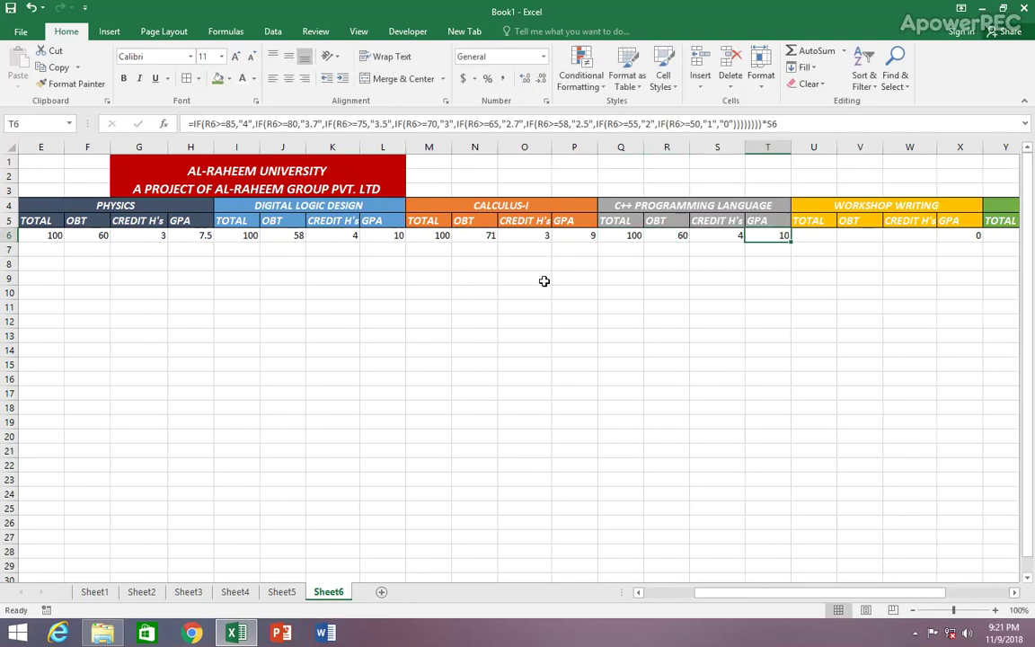
Step: Enter Workshop Writing marks: total 100, obtained 70, 3 credit hours
{"action": "key", "text": "Tab"}
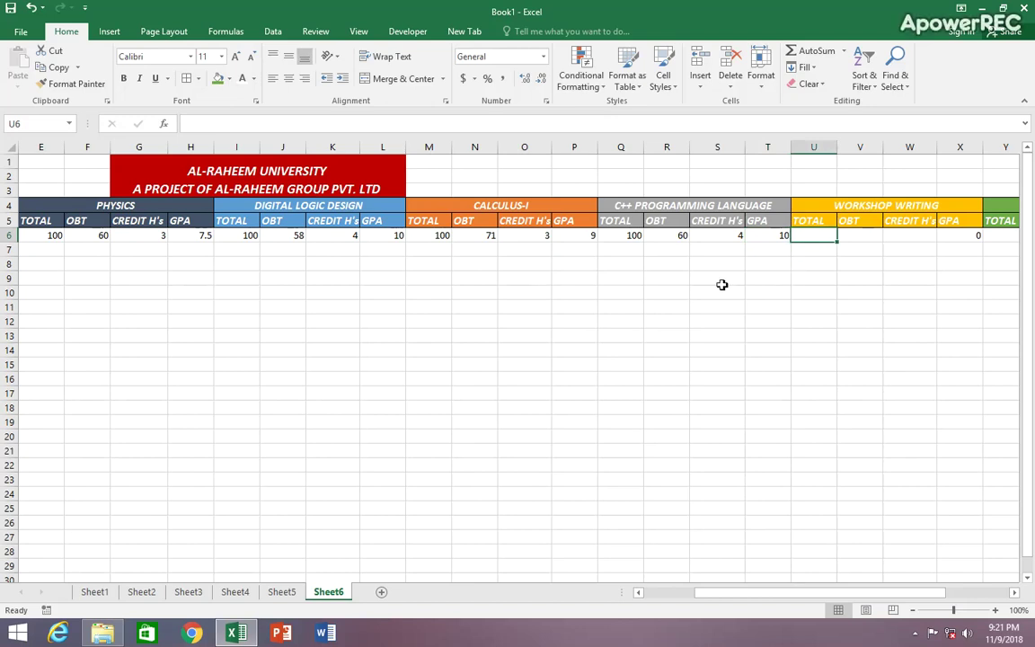
{"action": "type", "text": "100"}
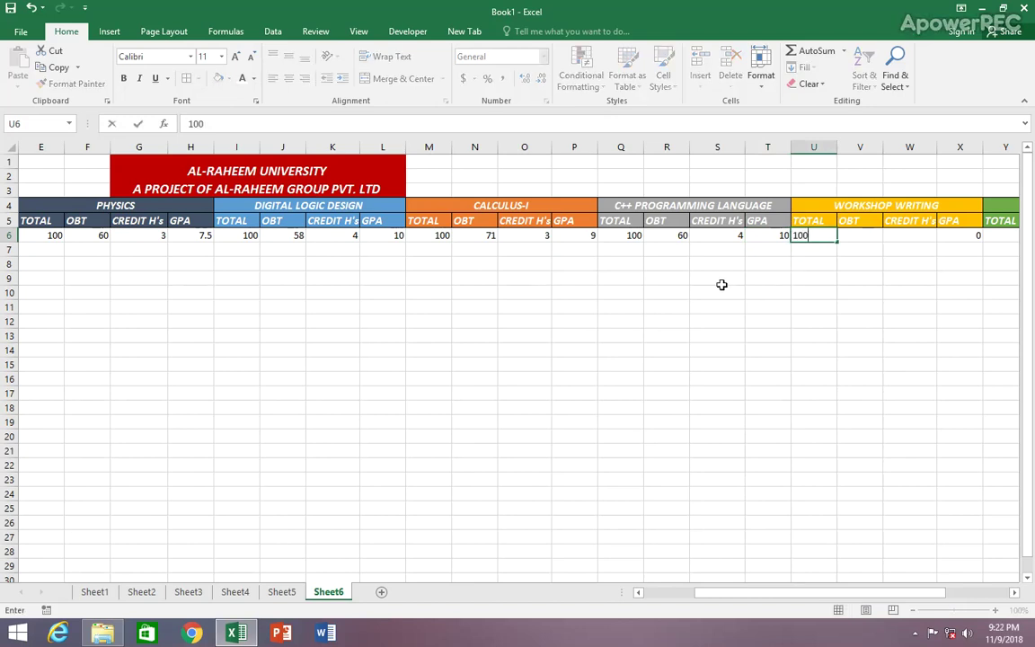
{"action": "key", "text": "Tab"}
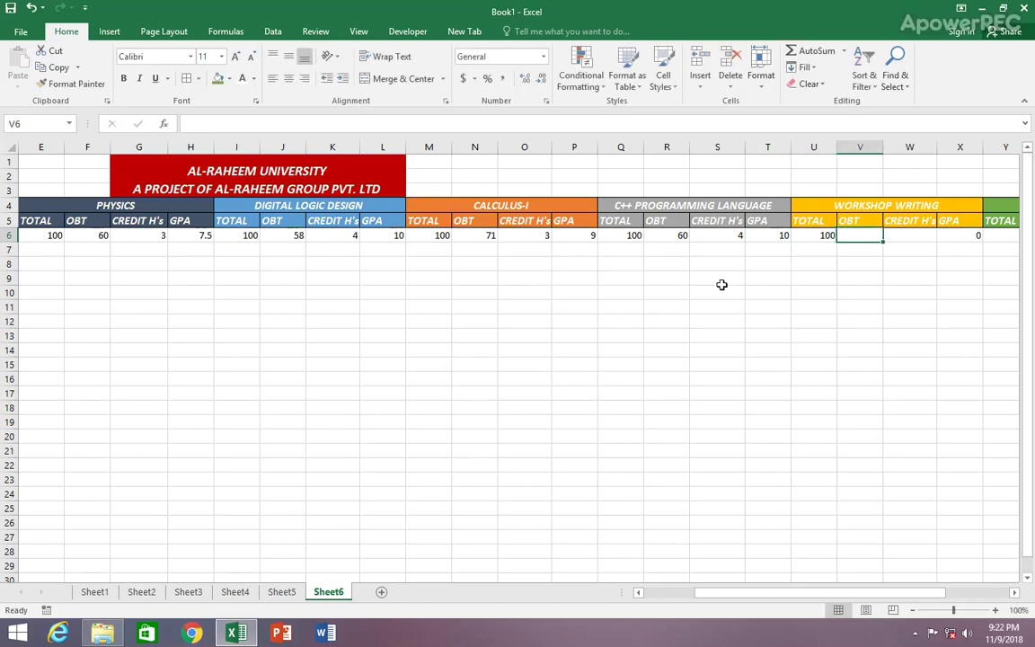
{"action": "type", "text": "70"}
{"action": "key", "text": "Tab"}
{"action": "type", "text": "3"}
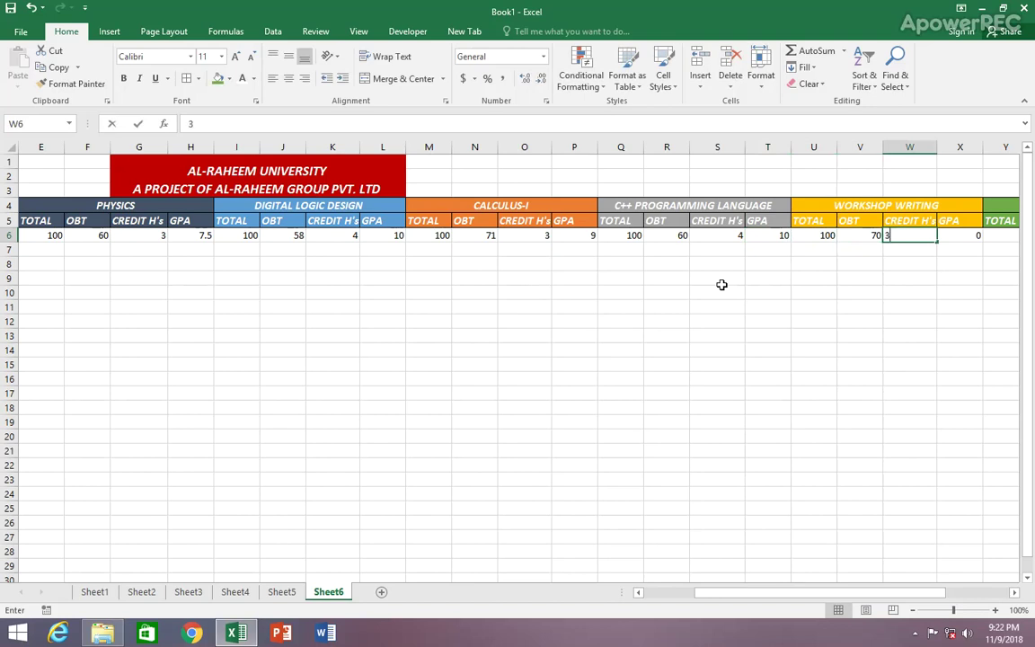
{"action": "key", "text": "Return"}
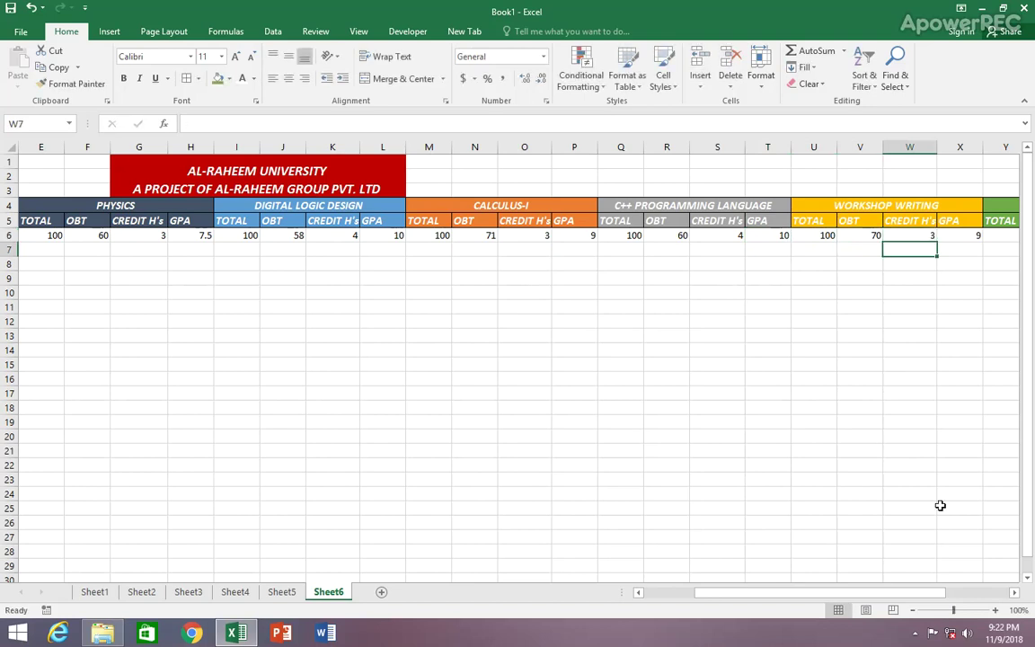
{"action": "left_click_drag", "start_coordinate": [1015, 597], "coordinate": [1019, 596]}
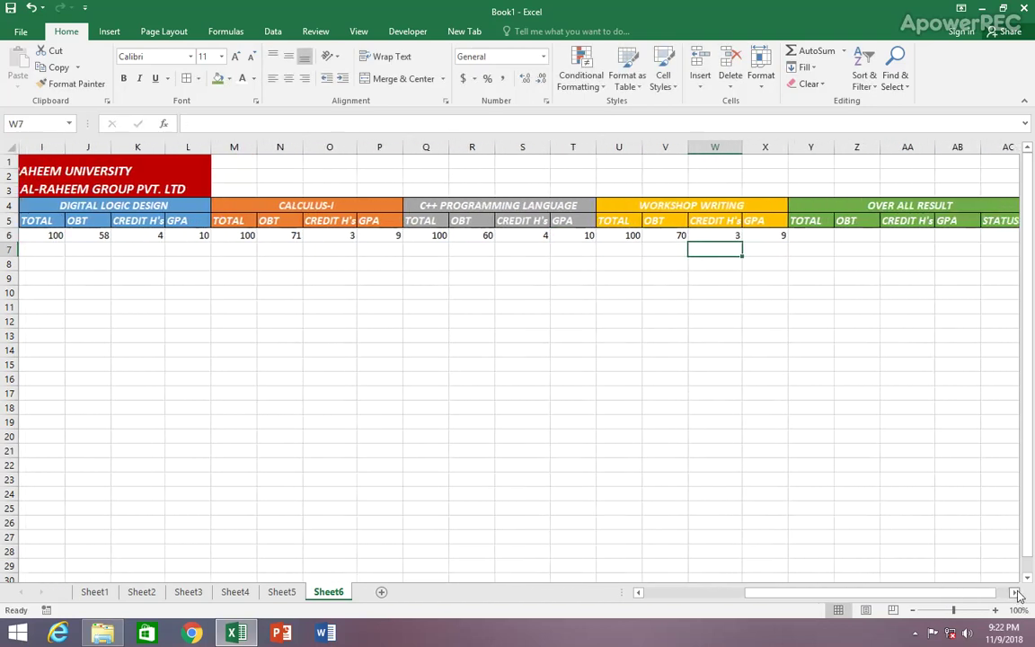
{"action": "left_click", "coordinate": [764, 236]}
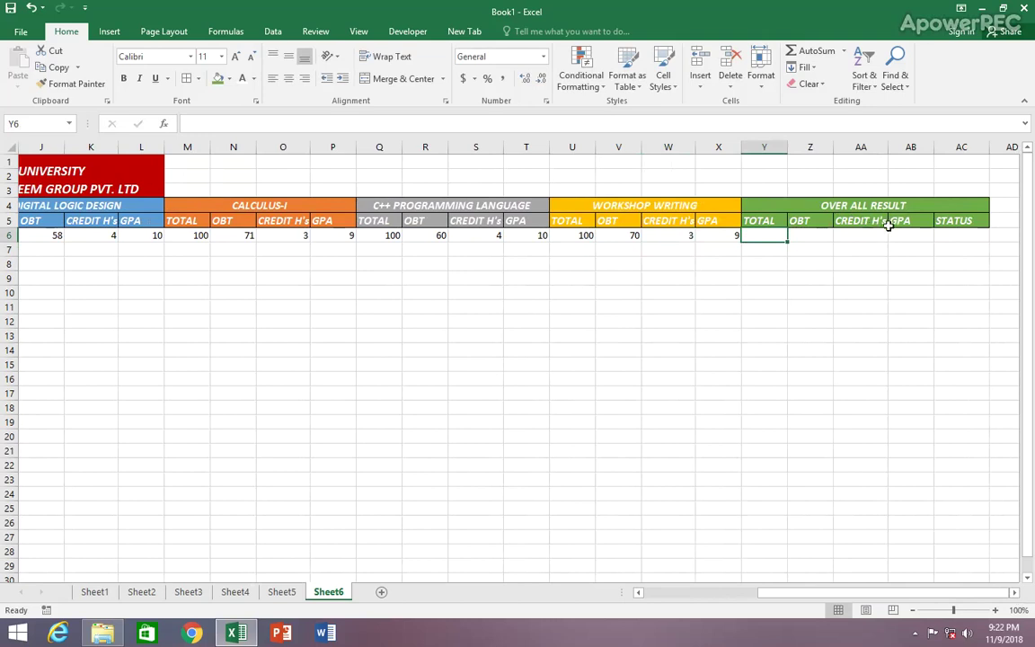
{"action": "left_click", "coordinate": [895, 222]}
{"action": "left_click", "coordinate": [960, 222]}
{"action": "left_click", "coordinate": [766, 235]}
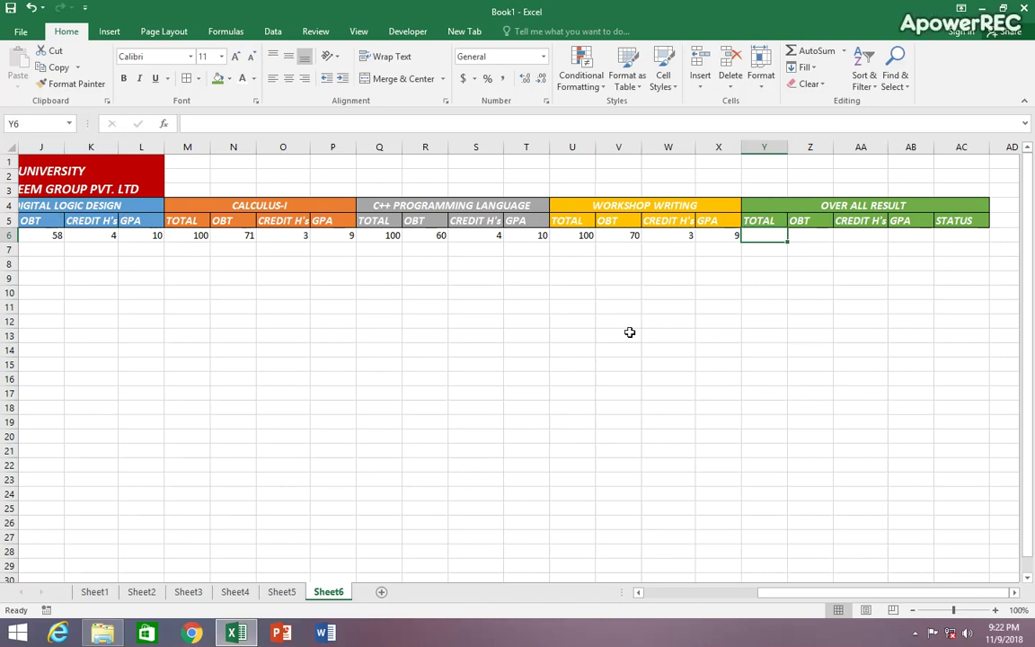
Step: Start the Y6 total formula =SUM( with the PHYSICS E6 and DIGITAL LOGIC I6 totals
{"action": "type", "text": "="}
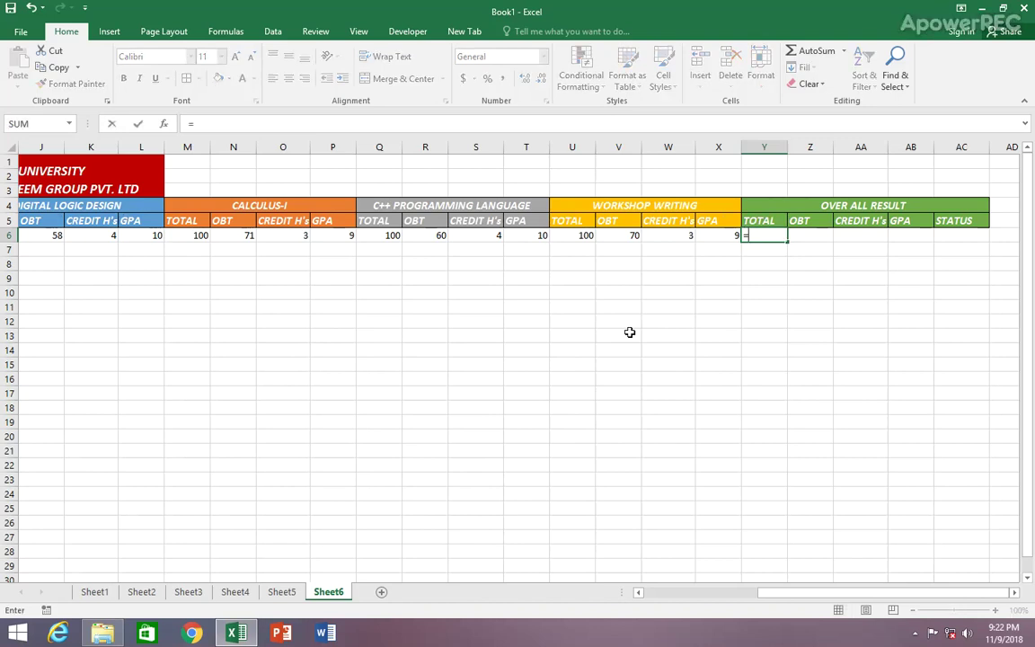
{"action": "type", "text": "SUM"}
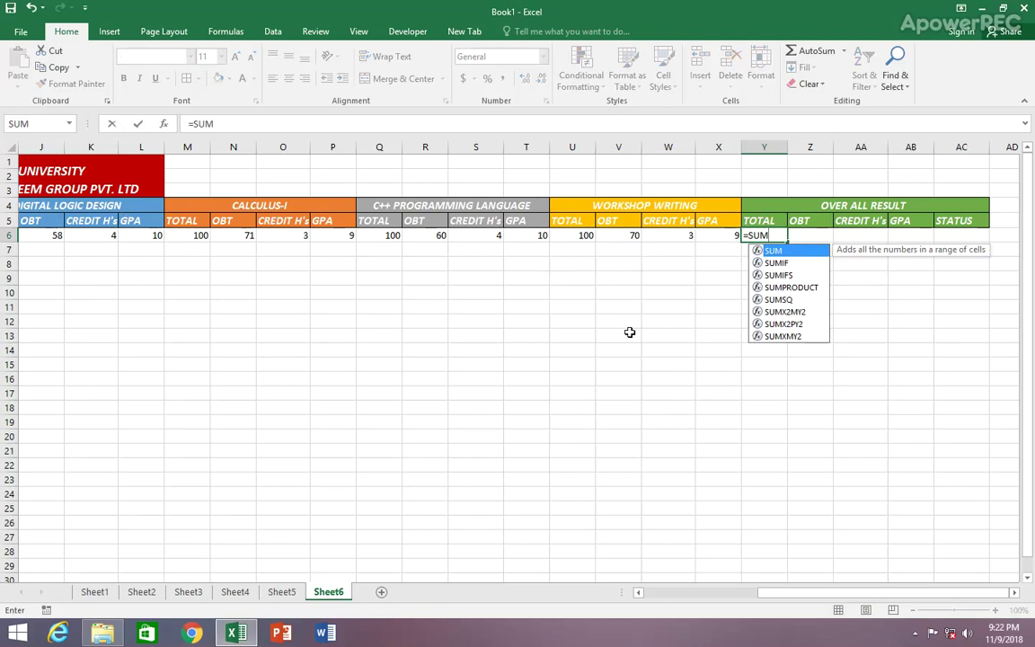
{"action": "type", "text": "("}
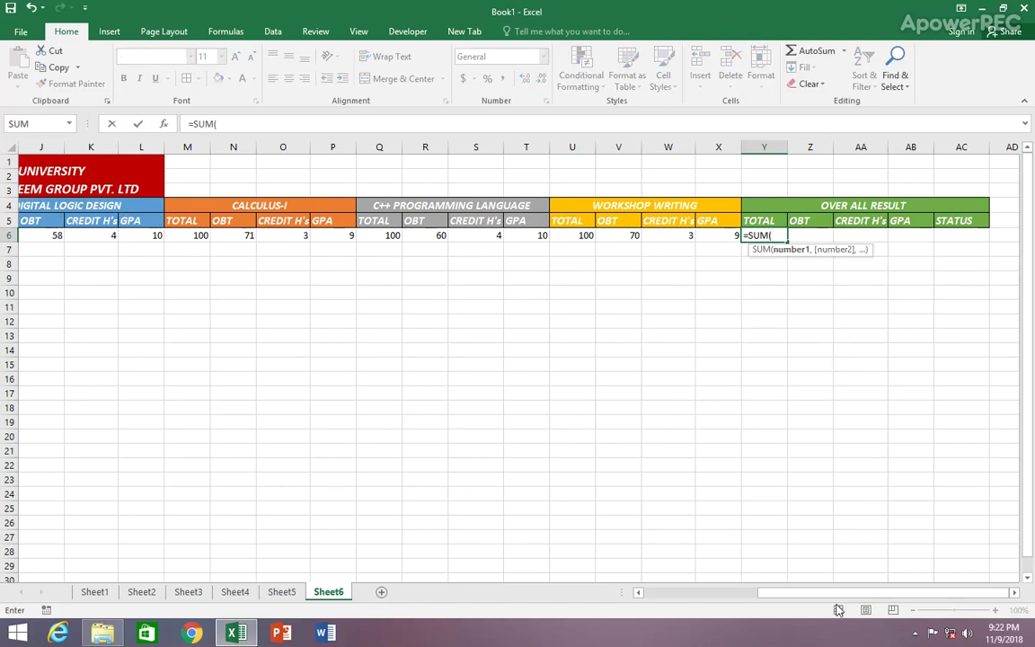
{"action": "scroll", "coordinate": [718, 412], "scroll_direction": "left", "scroll_amount": 2}
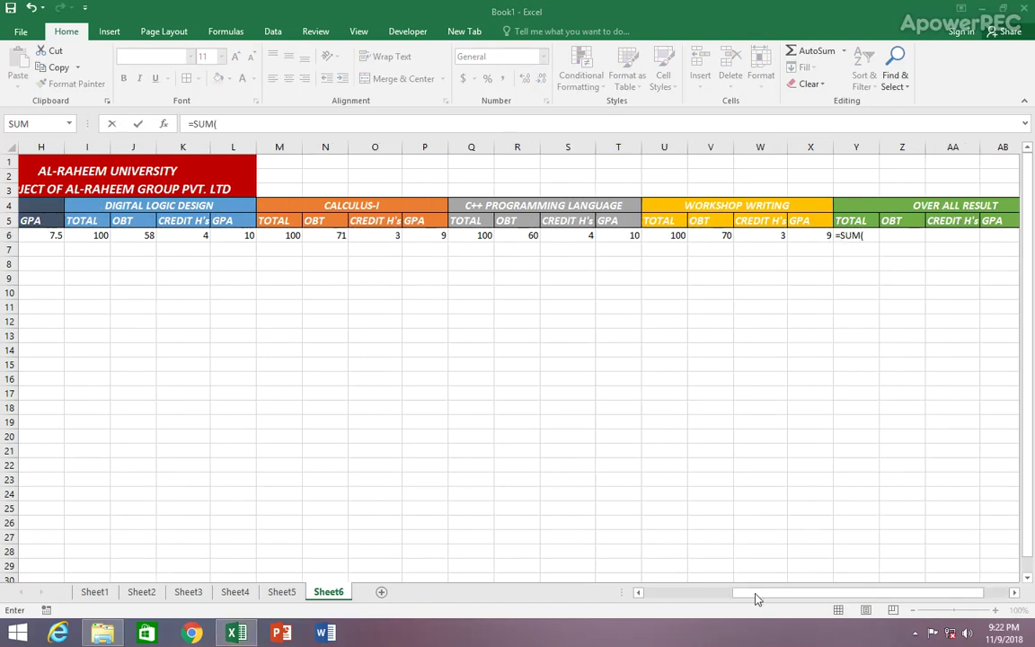
{"action": "left_click_drag", "start_coordinate": [640, 596], "coordinate": [658, 598]}
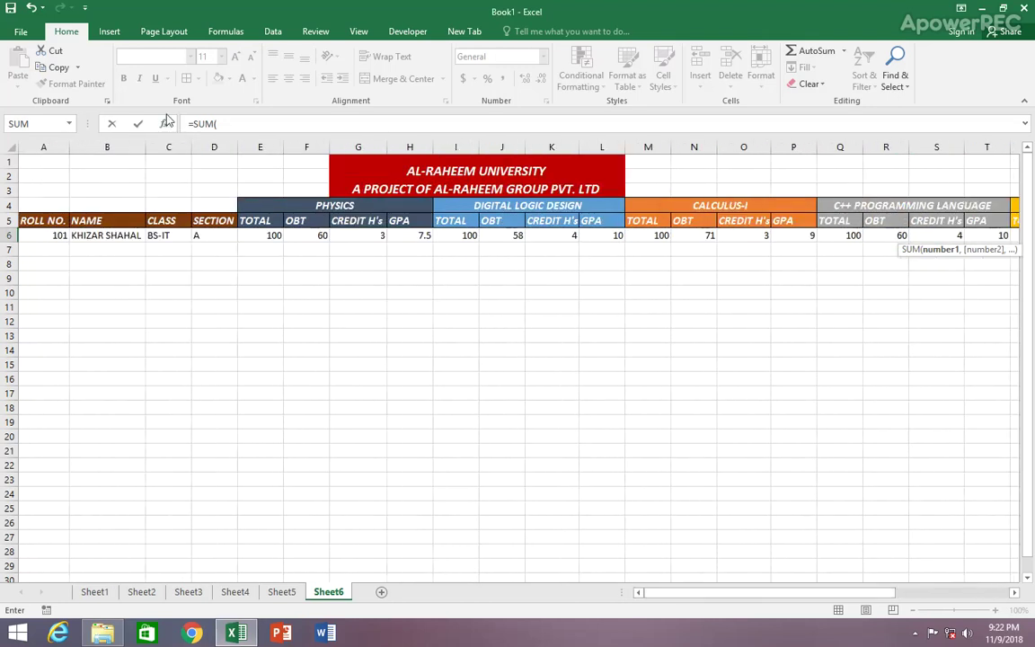
{"action": "left_click", "coordinate": [222, 126]}
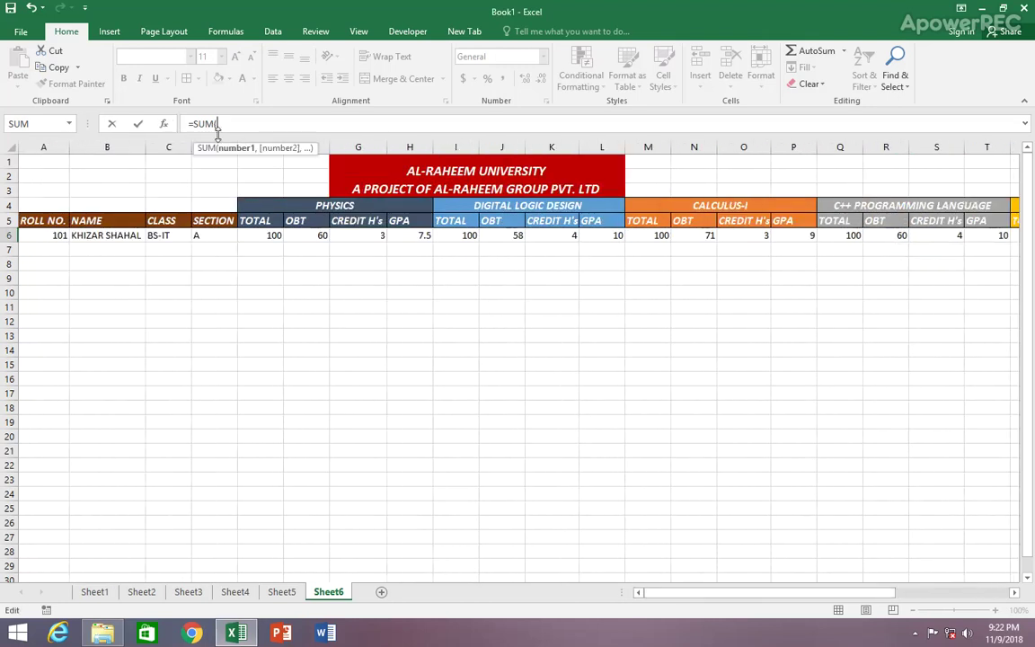
{"action": "left_click", "coordinate": [257, 236]}
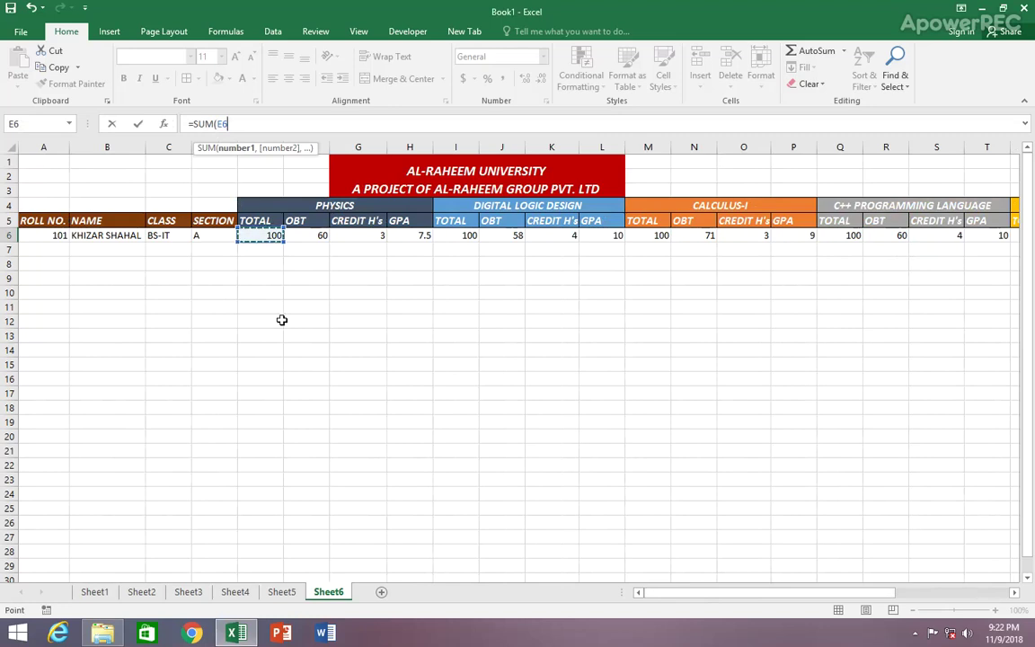
{"action": "type", "text": "+"}
{"action": "left_click", "coordinate": [453, 236]}
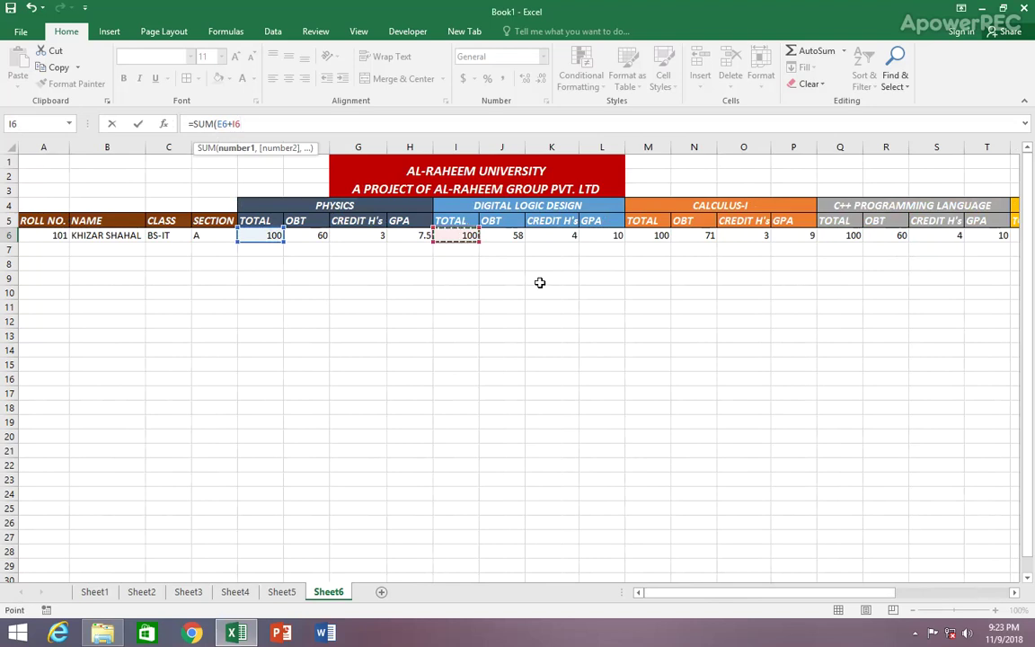
{"action": "type", "text": "+"}
Step: Add the M6, Q6 and U6 totals to finish =SUM(E6+I6+M6+Q6+U6), showing 500
{"action": "left_click", "coordinate": [642, 235]}
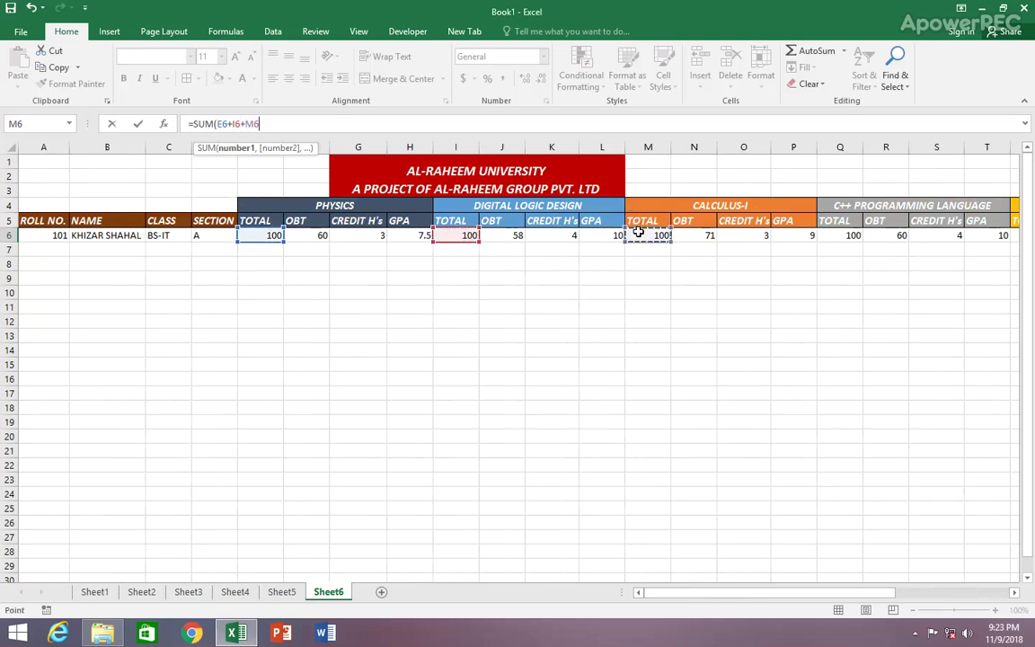
{"action": "type", "text": "+"}
{"action": "left_click_drag", "start_coordinate": [870, 593], "coordinate": [940, 594]}
{"action": "left_click", "coordinate": [573, 234]}
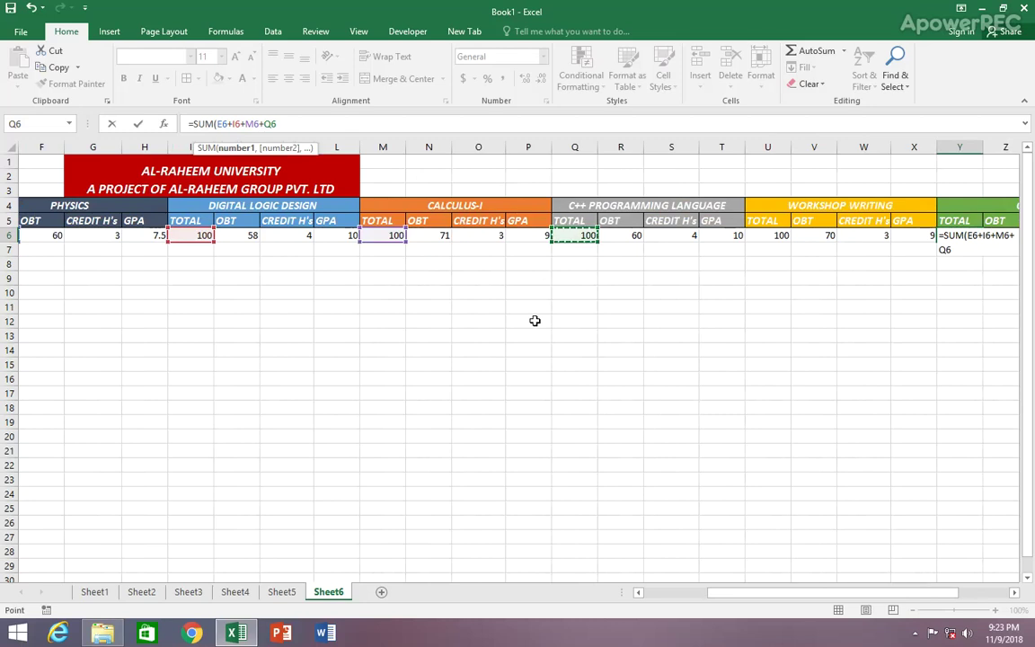
{"action": "type", "text": "+"}
{"action": "left_click", "coordinate": [765, 234]}
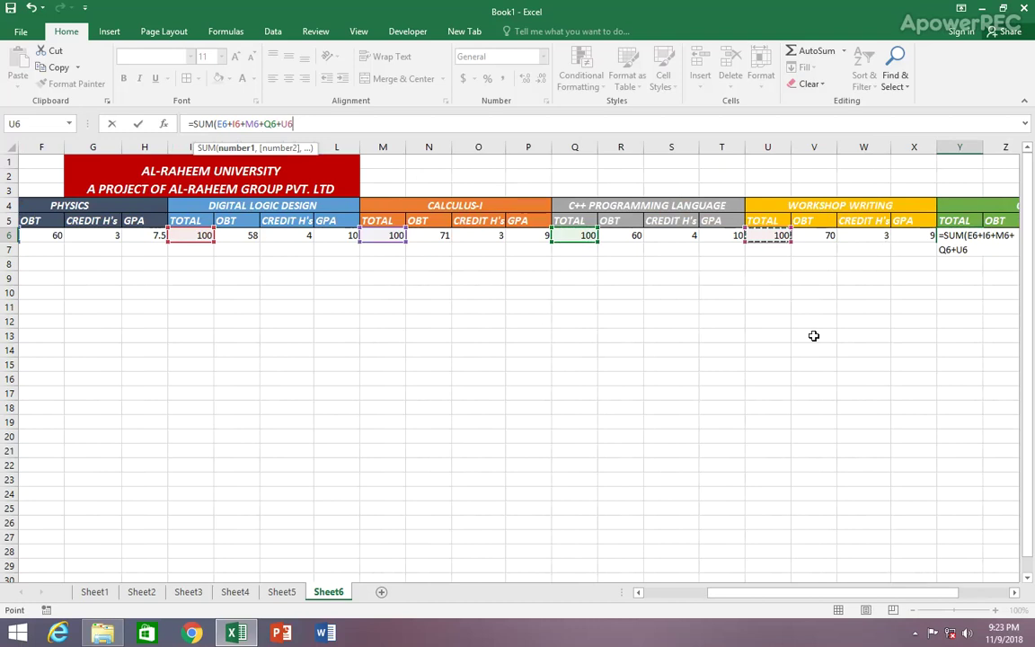
{"action": "type", "text": ")"}
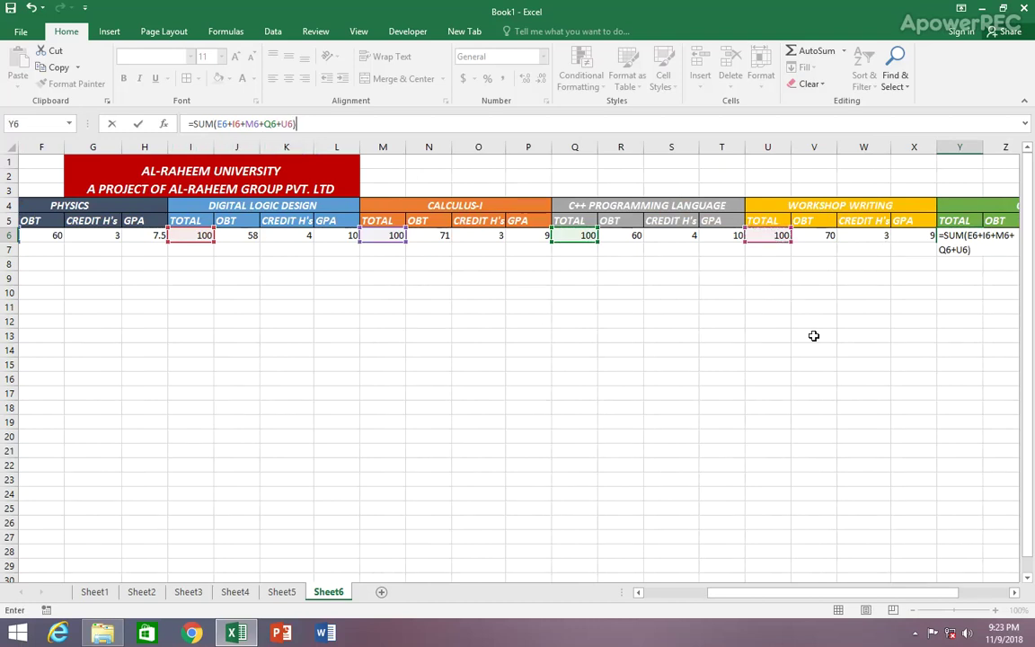
{"action": "key", "text": "Return"}
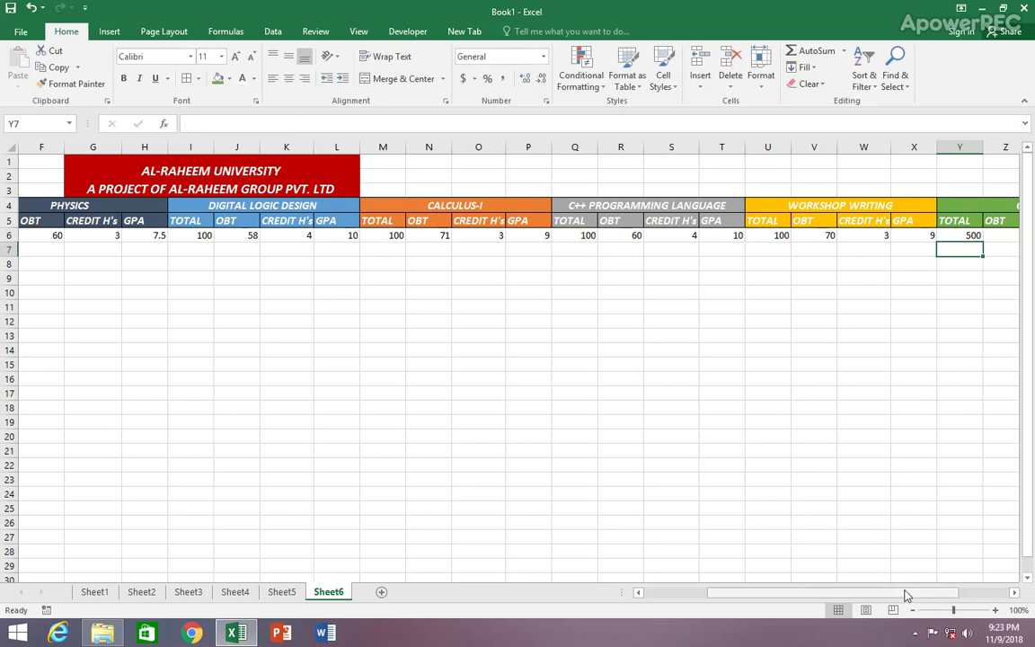
{"action": "left_click_drag", "start_coordinate": [901, 593], "coordinate": [948, 592]}
Step: Start the Z6 formula =SUM( with the obtained marks F6 and J6
{"action": "left_click", "coordinate": [802, 237]}
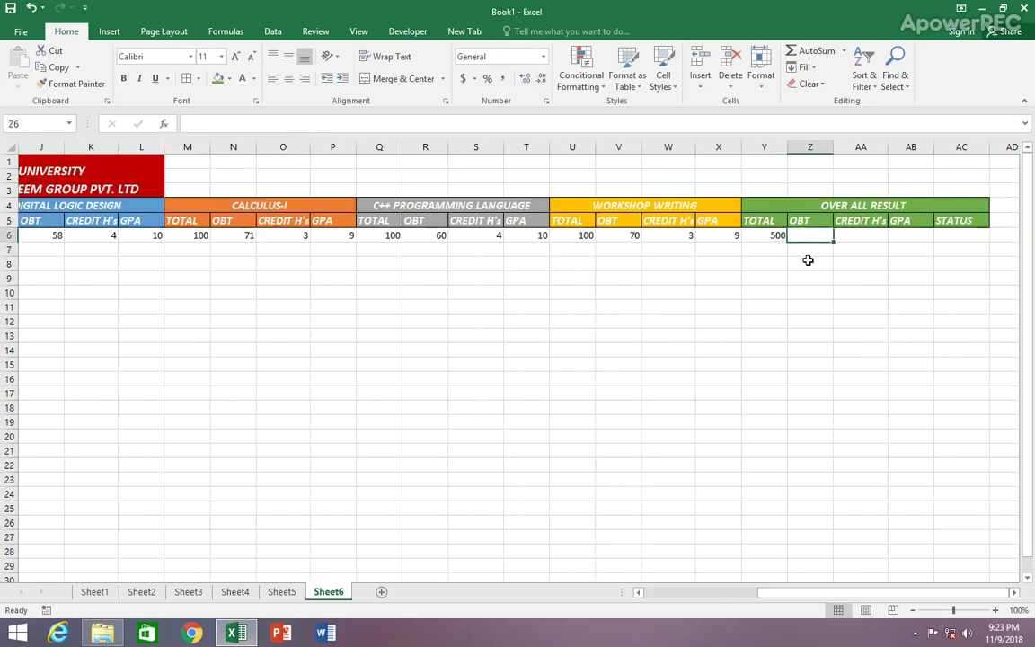
{"action": "type", "text": "="}
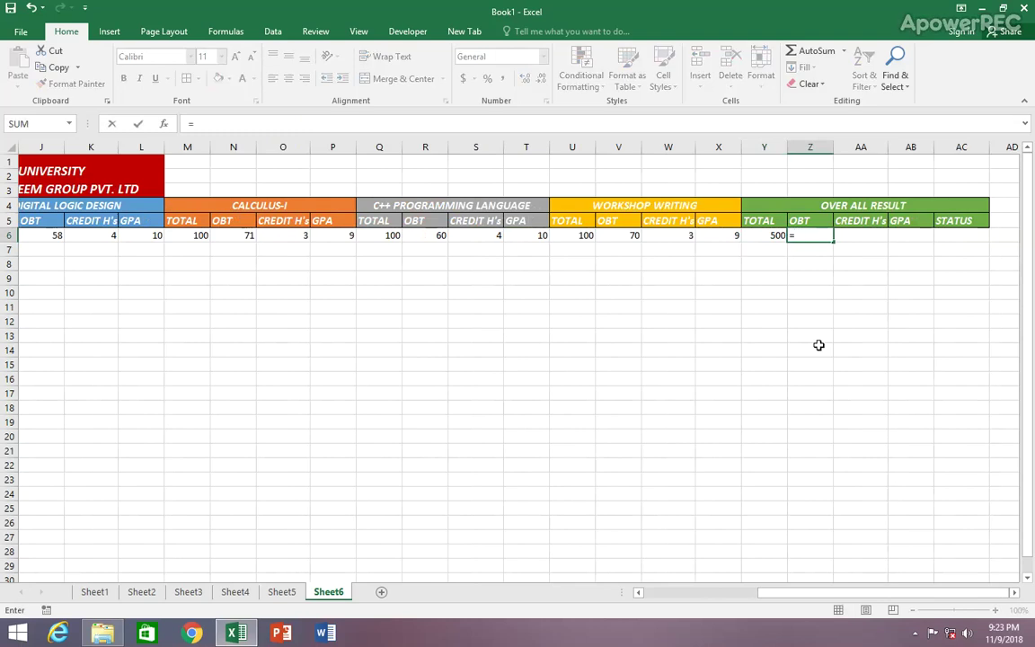
{"action": "type", "text": "SU"}
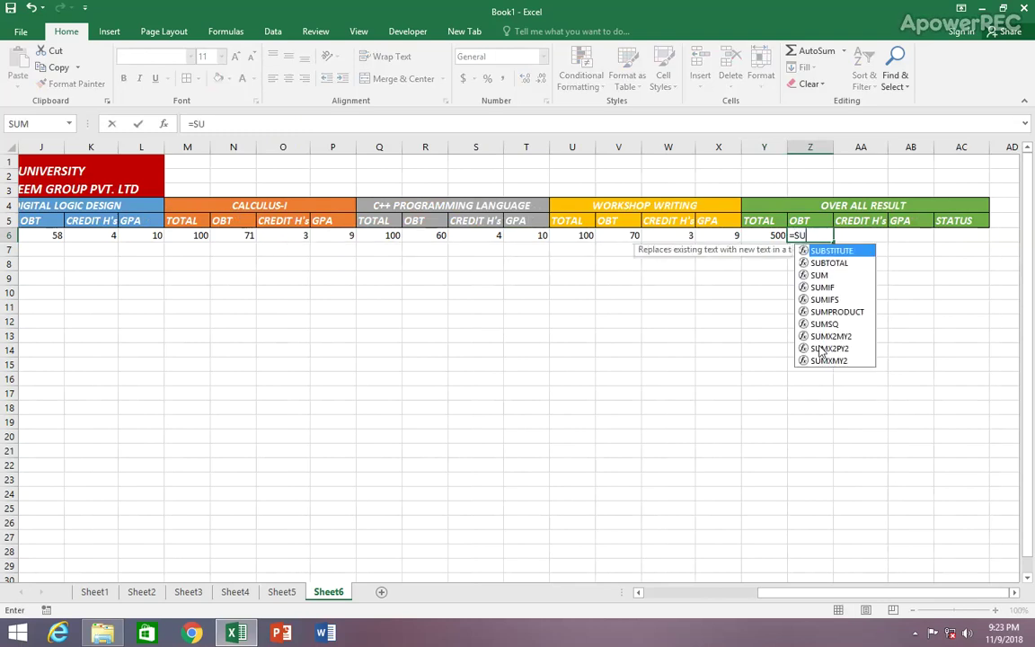
{"action": "type", "text": "M("}
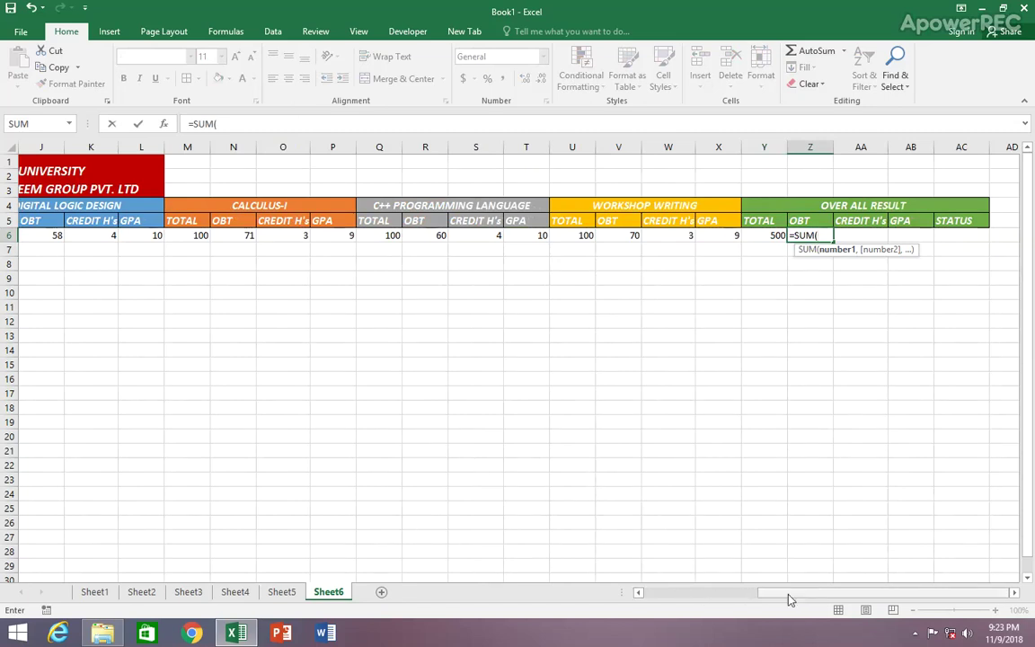
{"action": "left_click_drag", "start_coordinate": [789, 599], "coordinate": [667, 598]}
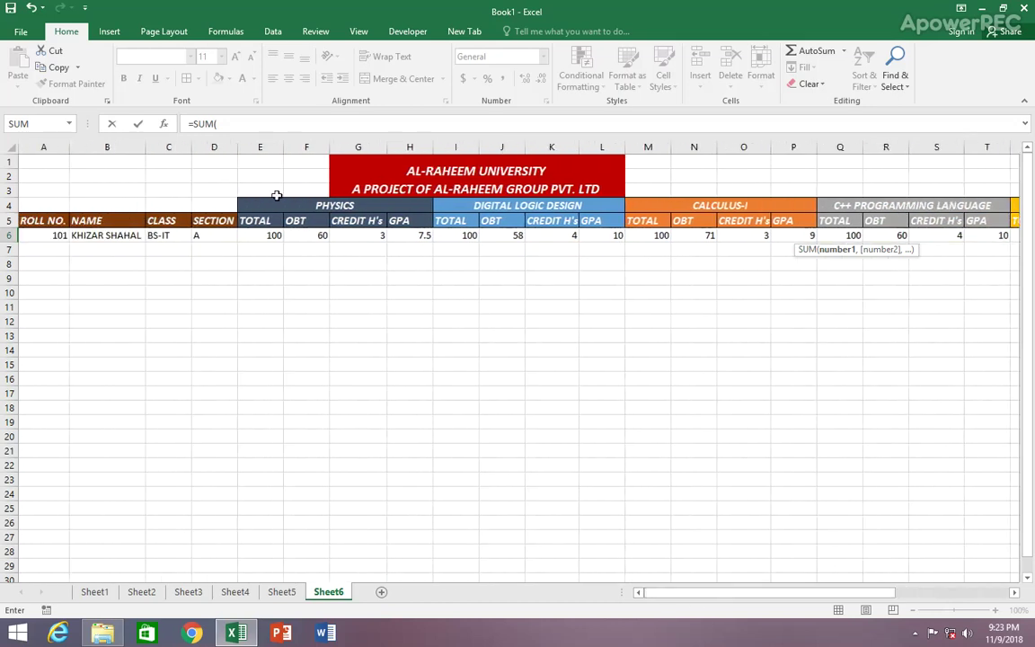
{"action": "left_click", "coordinate": [217, 124]}
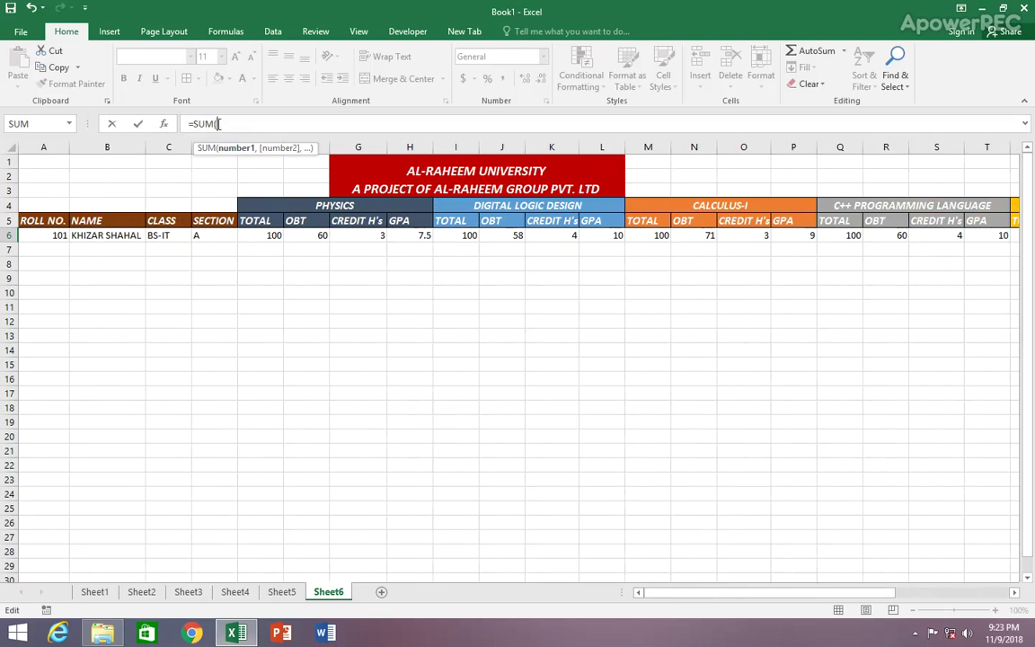
{"action": "left_click", "coordinate": [308, 238]}
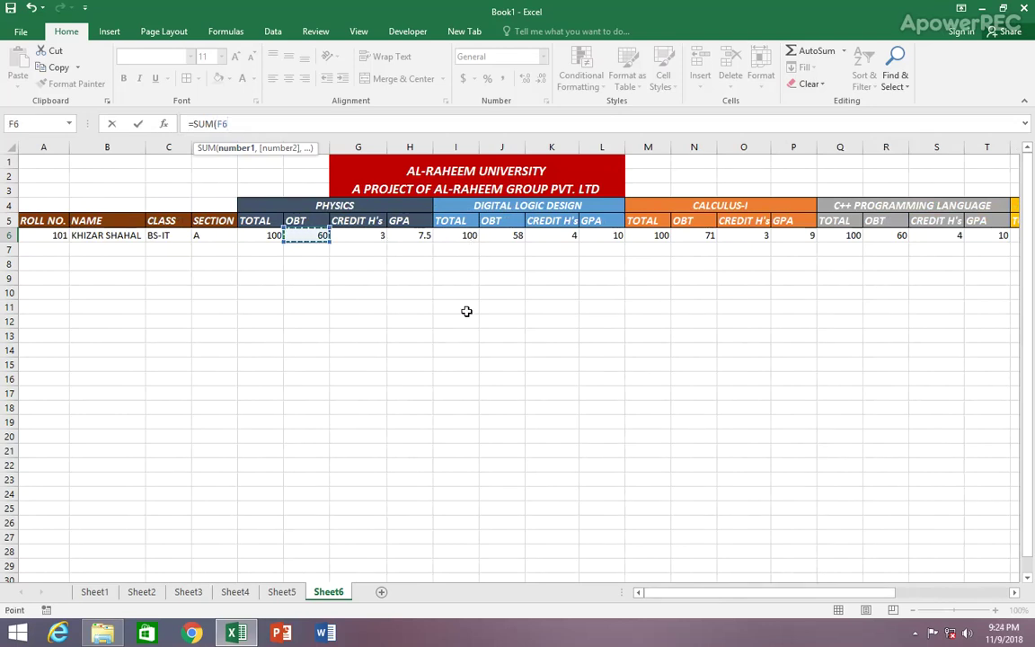
{"action": "type", "text": "+"}
{"action": "left_click", "coordinate": [497, 235]}
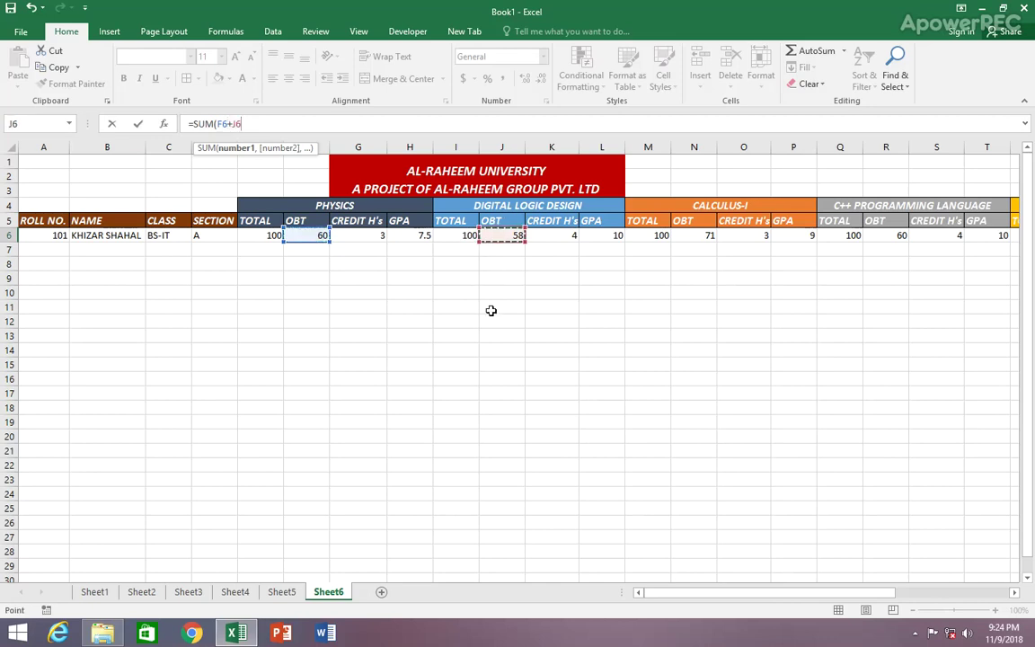
{"action": "type", "text": "+"}
Step: Add N6, R6 and V6 to complete =SUM(F6+J6+N6+R6+V6), showing 319
{"action": "left_click", "coordinate": [686, 236]}
{"action": "type", "text": "+"}
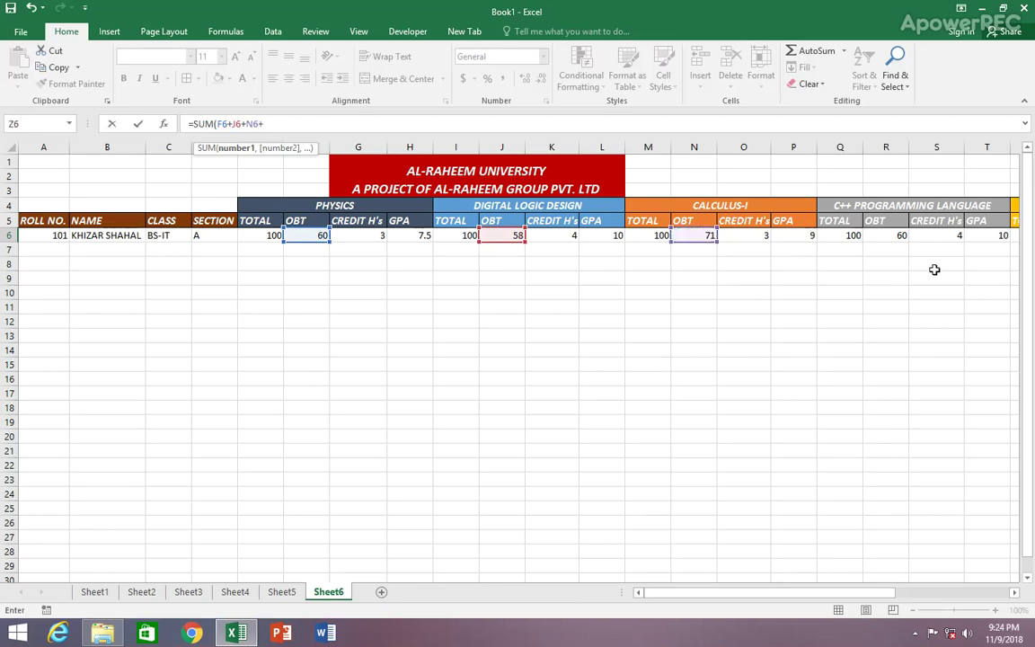
{"action": "left_click", "coordinate": [885, 235]}
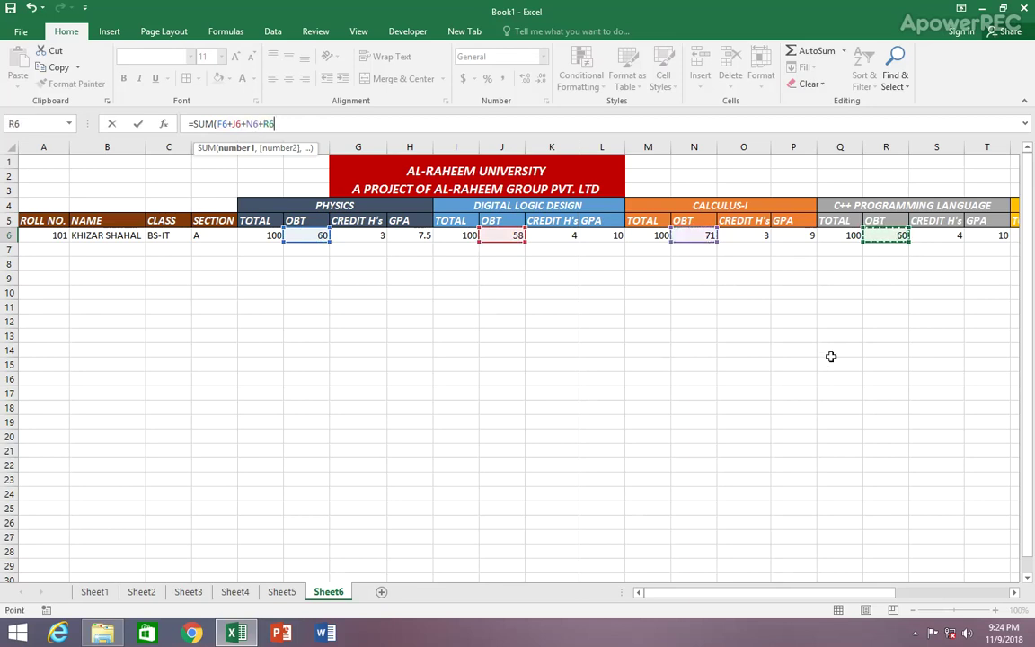
{"action": "type", "text": "+"}
{"action": "left_click_drag", "start_coordinate": [871, 601], "coordinate": [944, 597]}
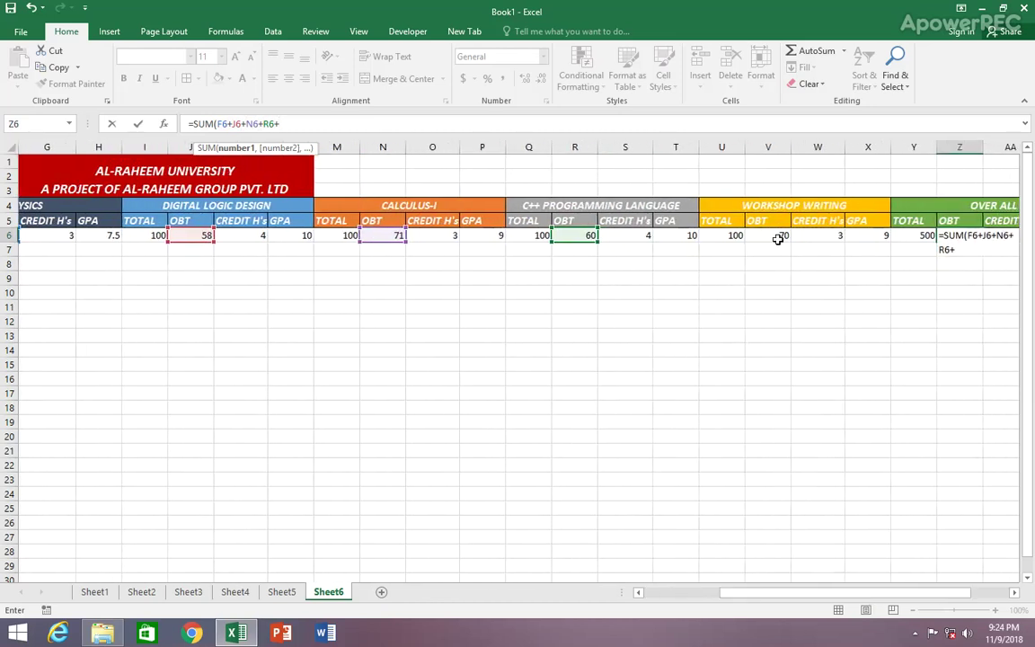
{"action": "left_click", "coordinate": [769, 235]}
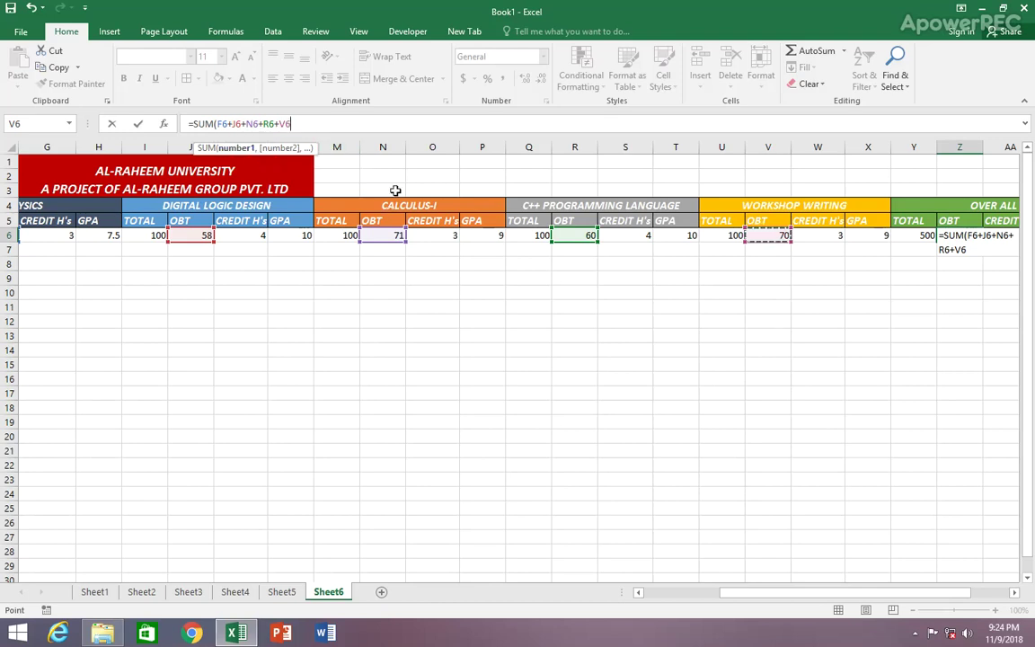
{"action": "key", "text": "Return"}
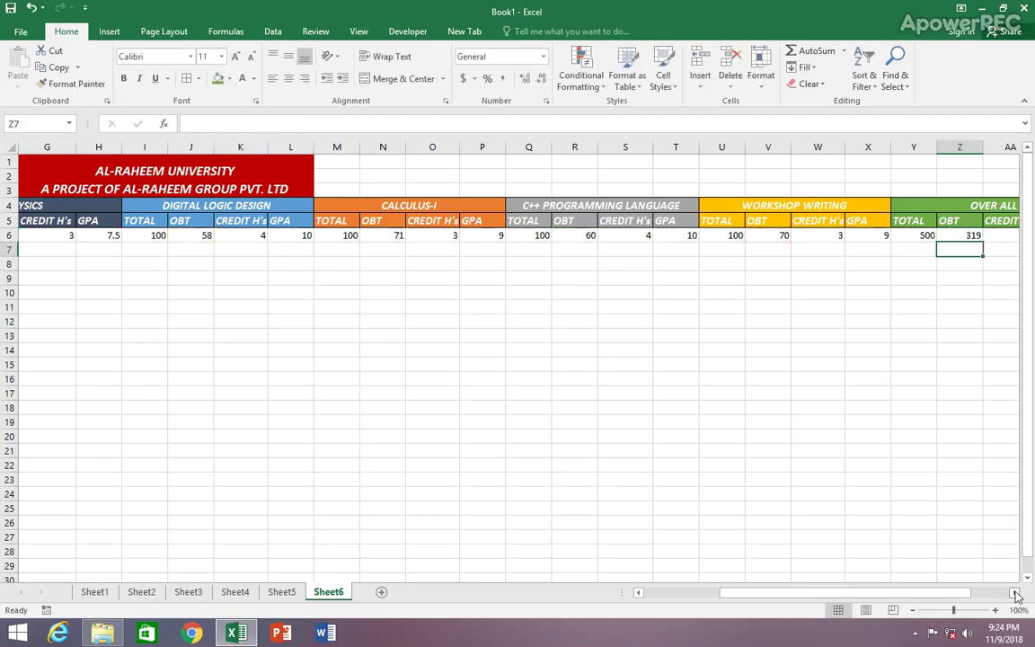
{"action": "scroll", "coordinate": [917, 537], "scroll_direction": "right", "scroll_amount": 4}
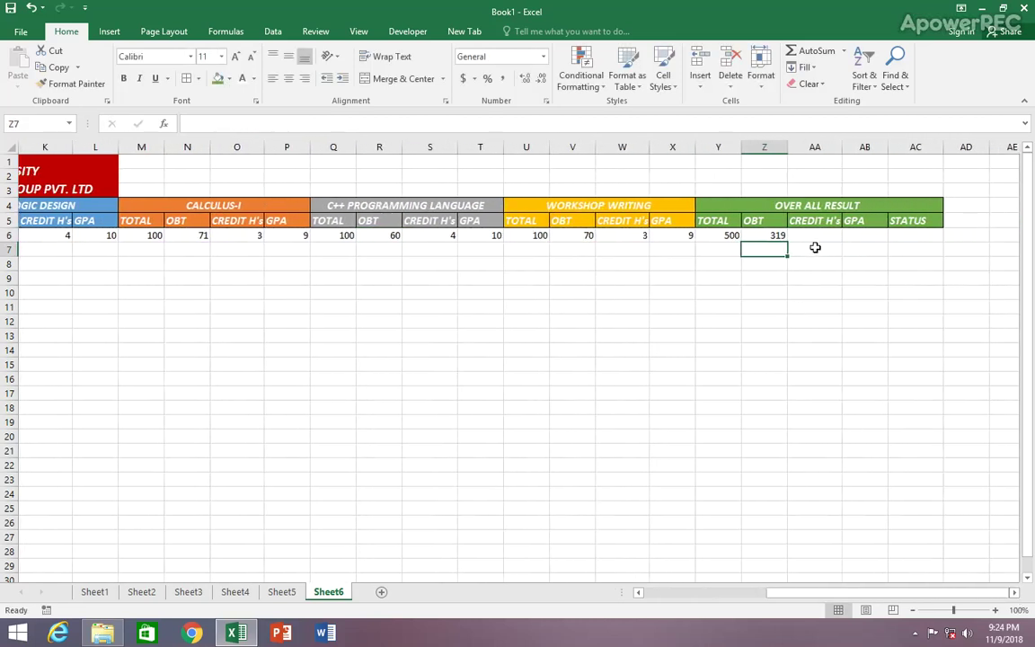
Step: Start the AA6 formula =SUM( with the credit hours G6 and K6
{"action": "left_click", "coordinate": [809, 236]}
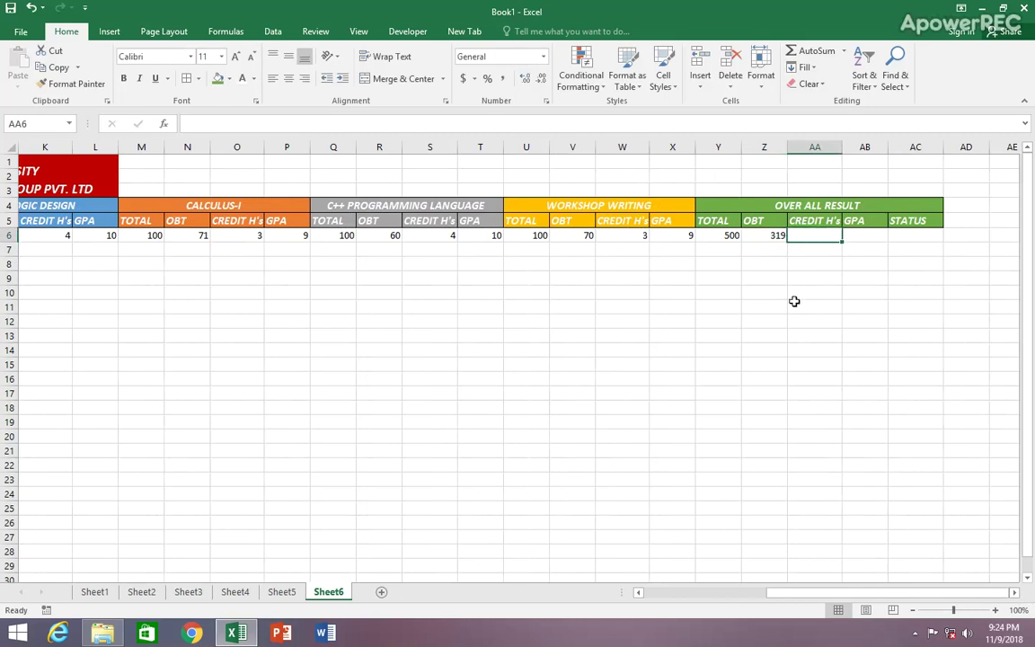
{"action": "type", "text": "="}
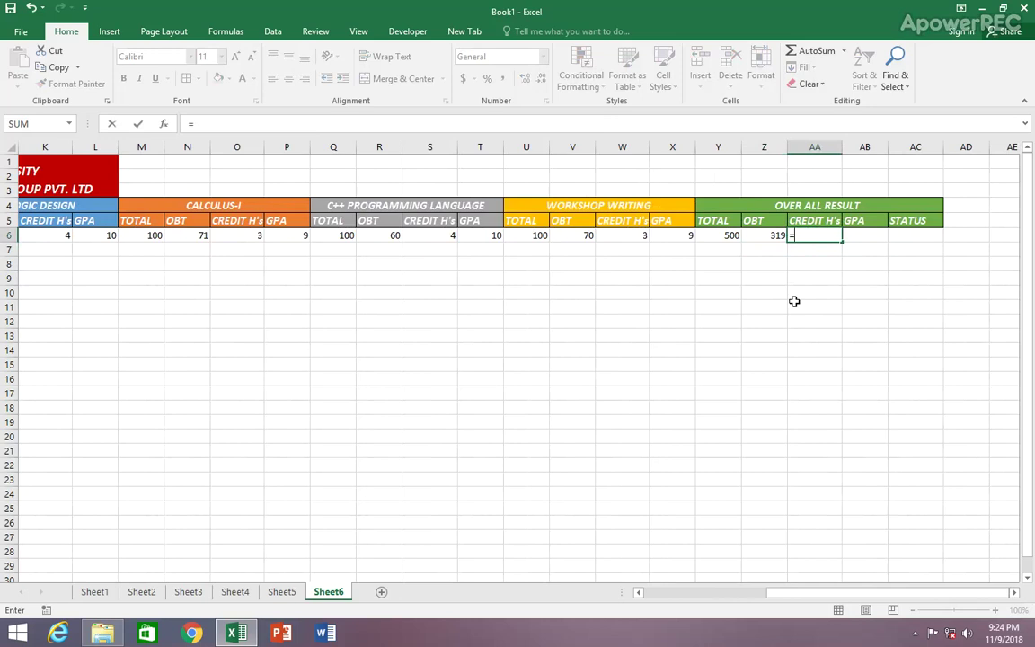
{"action": "type", "text": "SUM"}
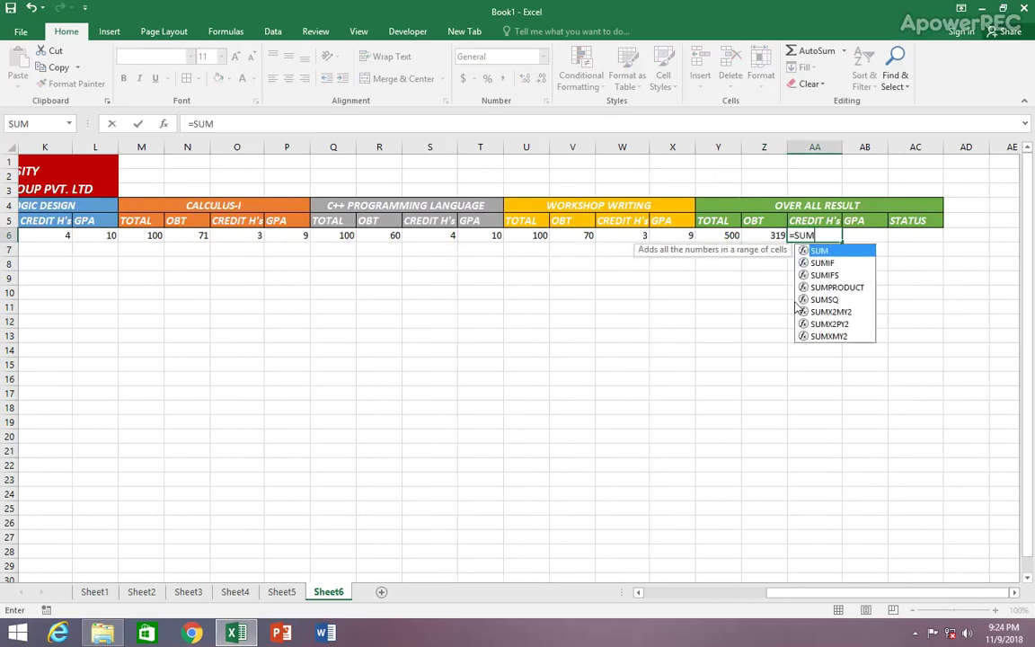
{"action": "type", "text": "("}
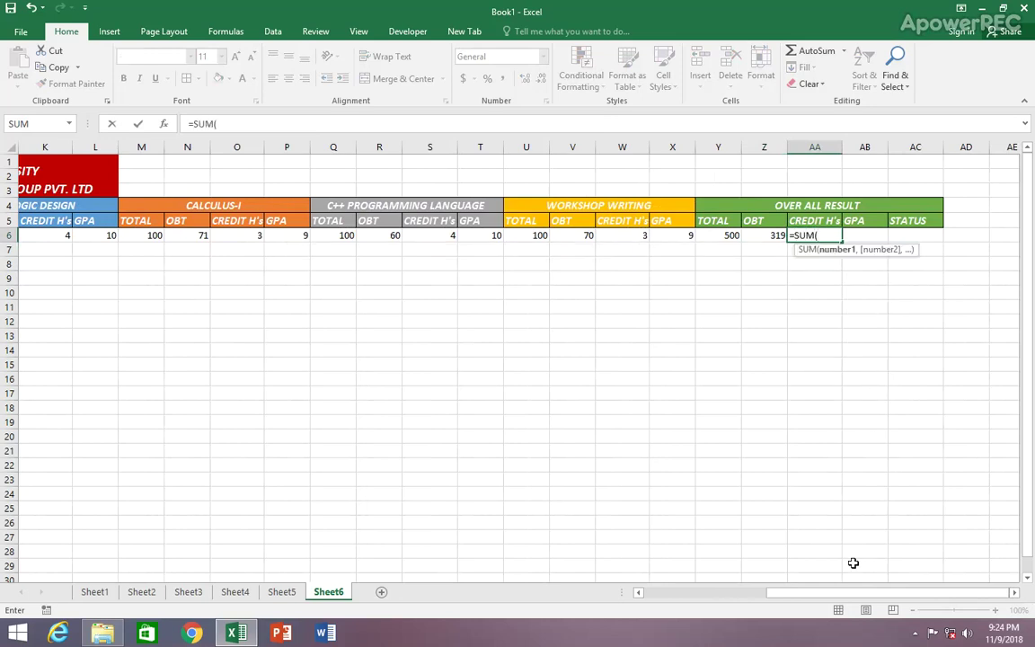
{"action": "left_click_drag", "start_coordinate": [866, 593], "coordinate": [734, 589]}
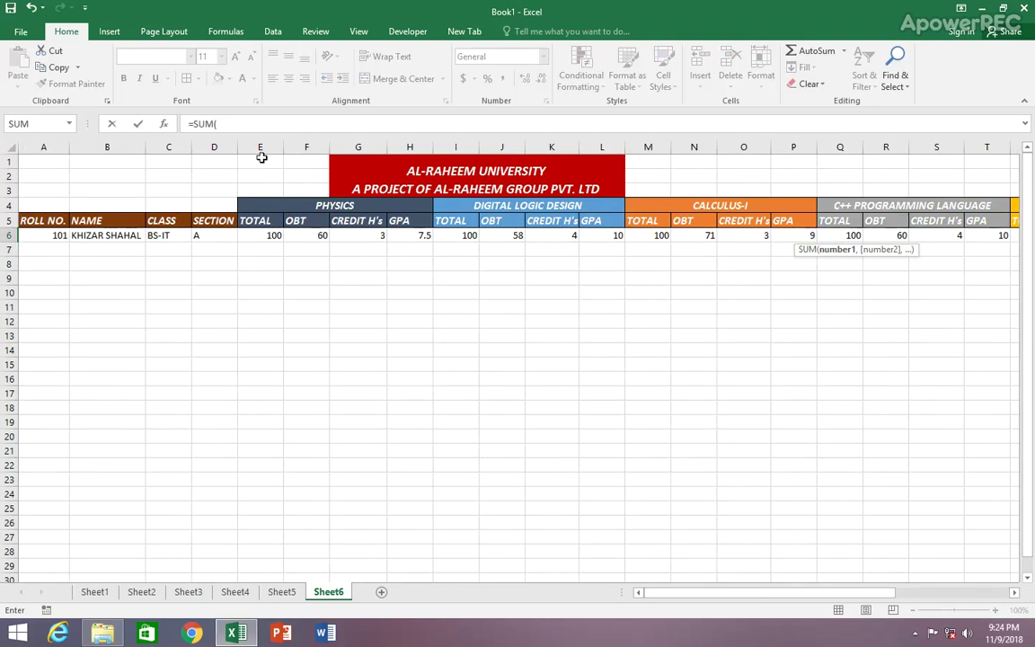
{"action": "left_click", "coordinate": [221, 124]}
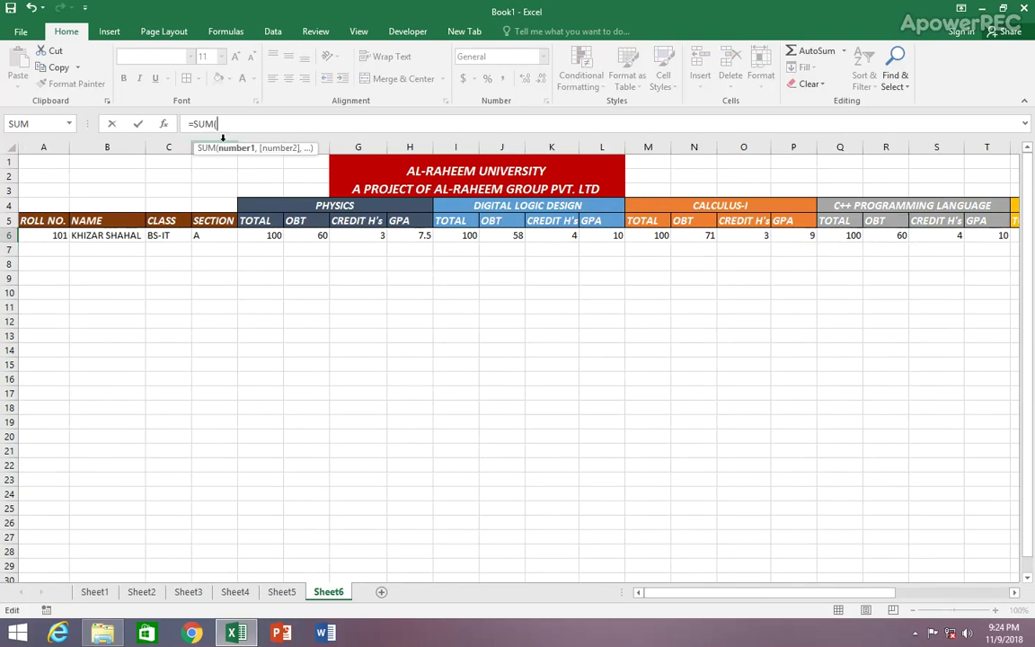
{"action": "left_click", "coordinate": [364, 236]}
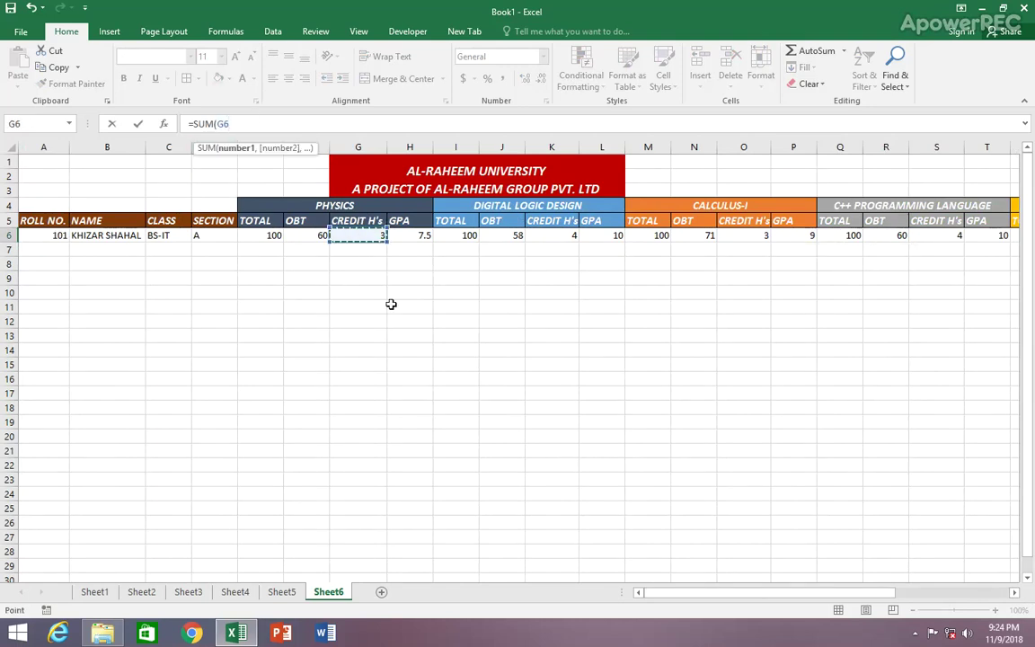
{"action": "type", "text": "+"}
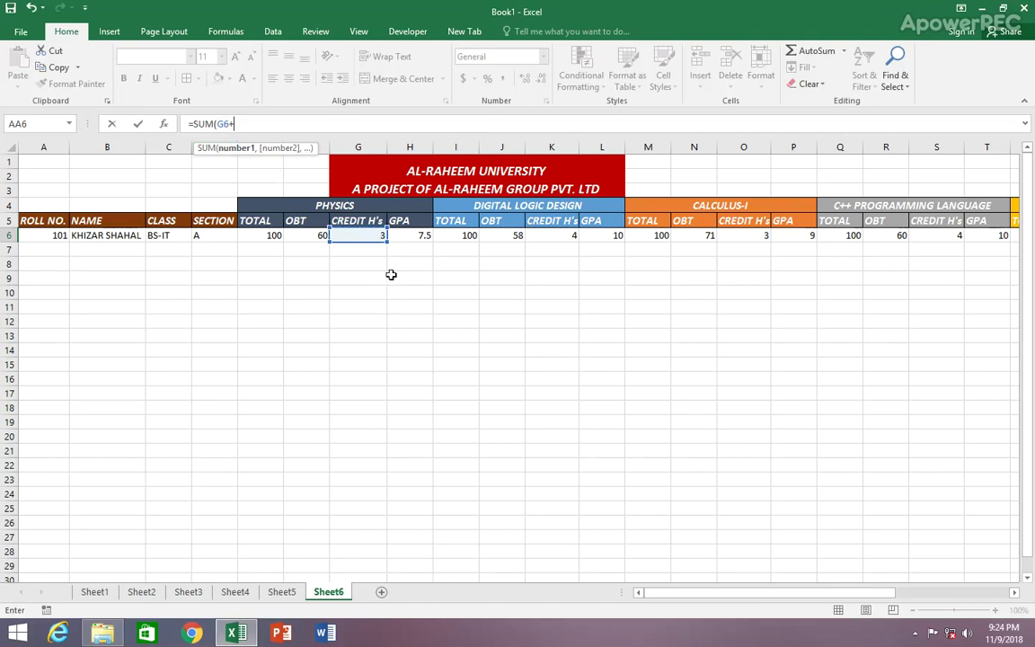
{"action": "left_click", "coordinate": [556, 237]}
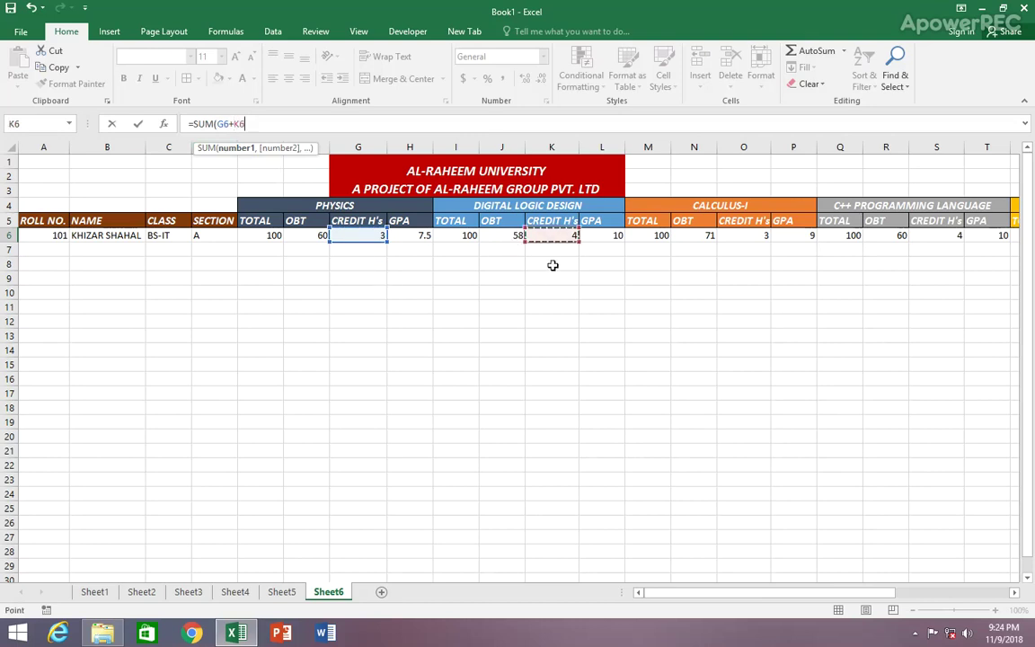
{"action": "type", "text": "+"}
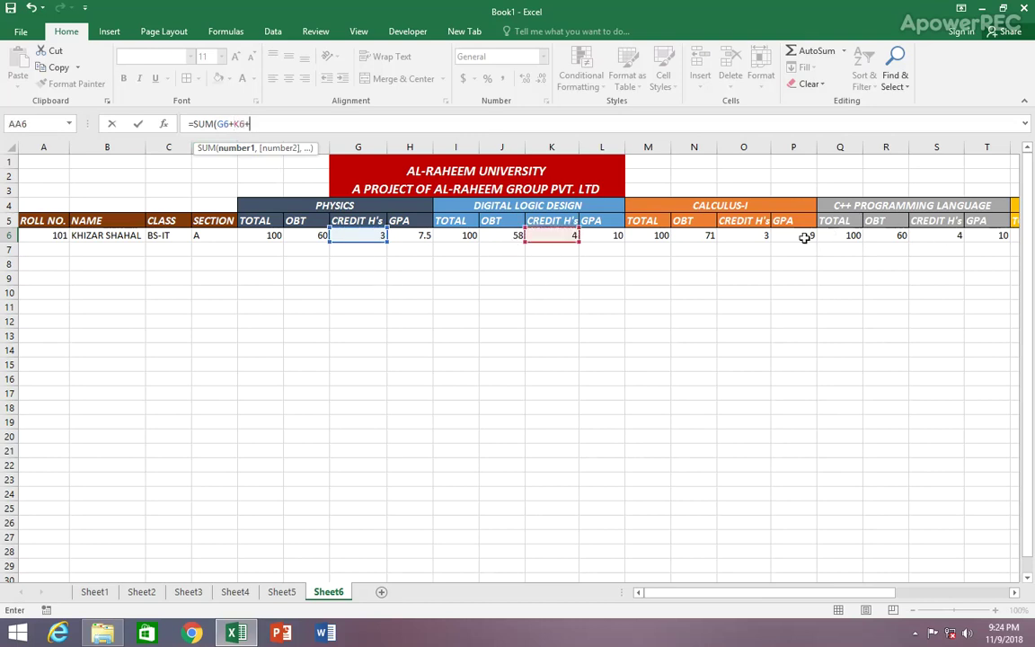
Step: Add O6, S6 and W6 to complete =SUM(G6+K6+O6+S6+W6), showing 17
{"action": "left_click", "coordinate": [740, 235]}
{"action": "type", "text": "+"}
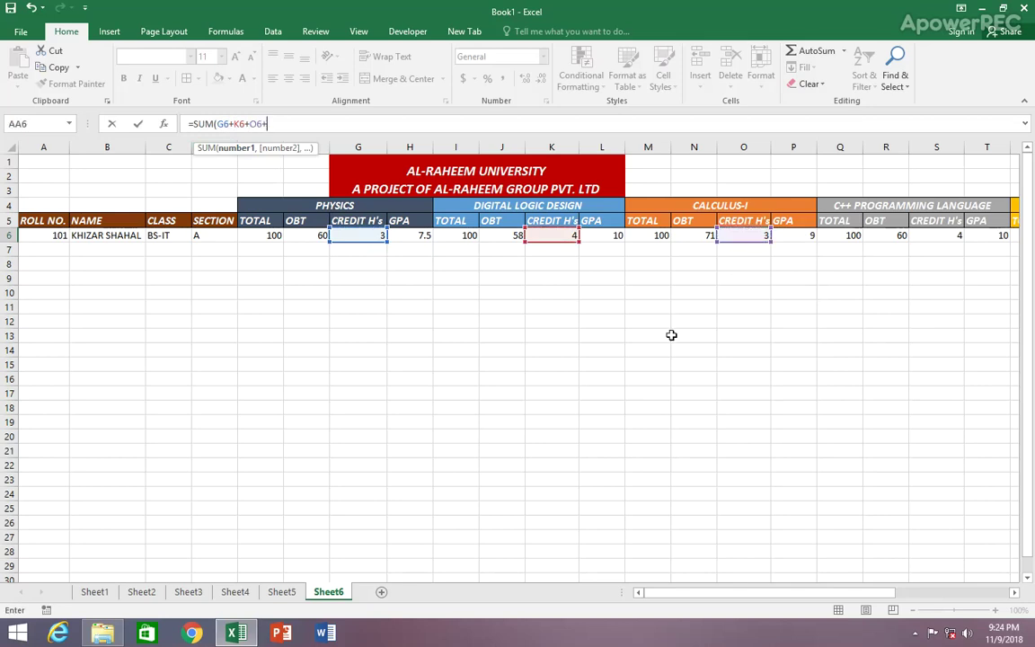
{"action": "left_click_drag", "start_coordinate": [836, 594], "coordinate": [901, 595]}
{"action": "left_click", "coordinate": [673, 235]}
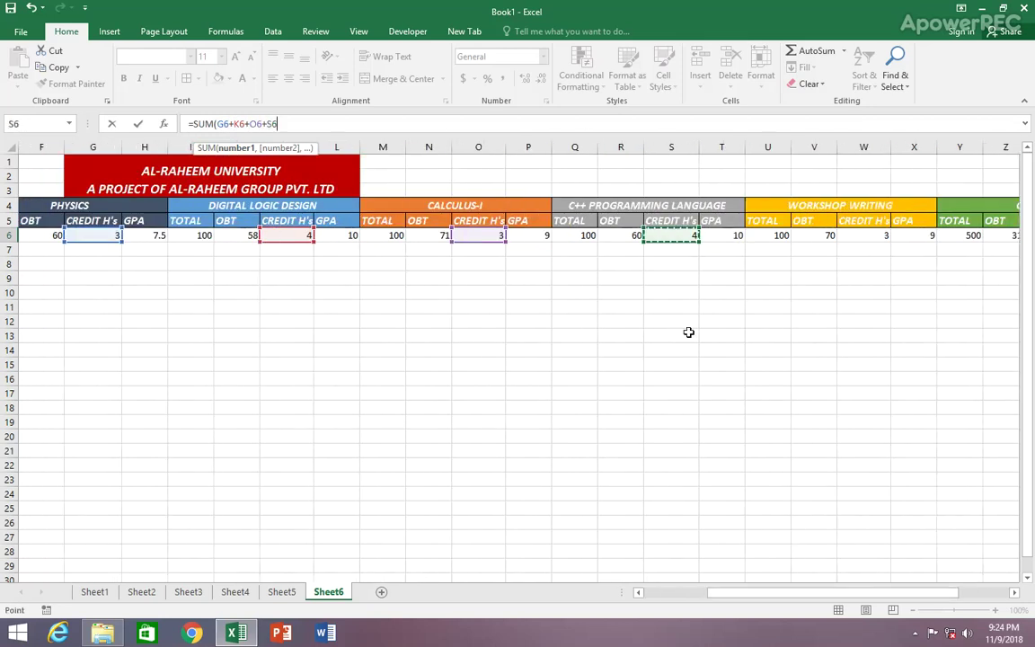
{"action": "type", "text": "+"}
{"action": "left_click", "coordinate": [862, 235]}
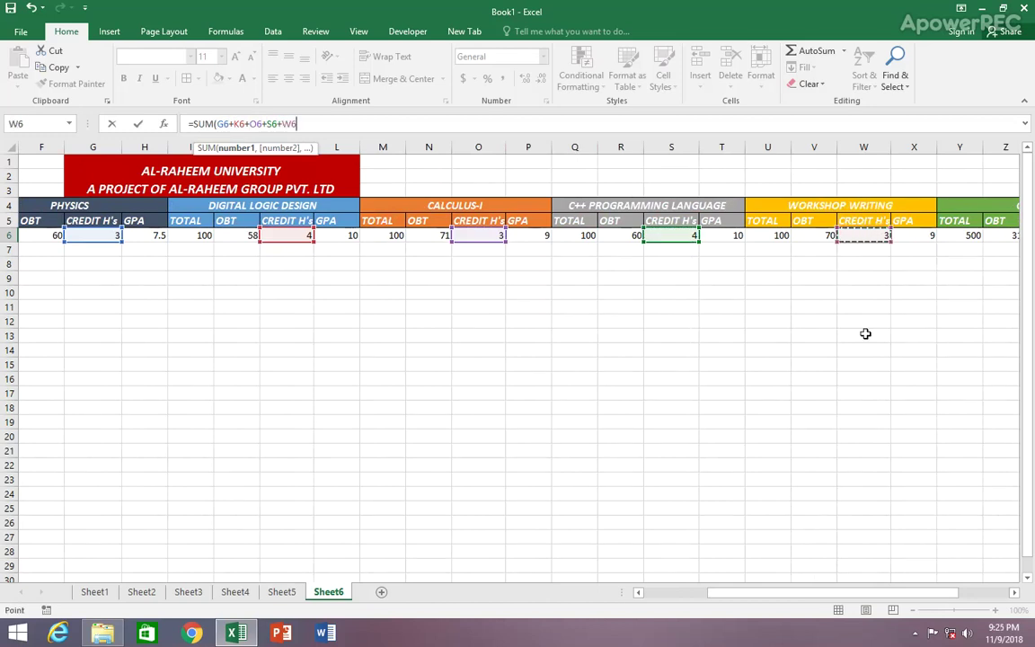
{"action": "type", "text": ")"}
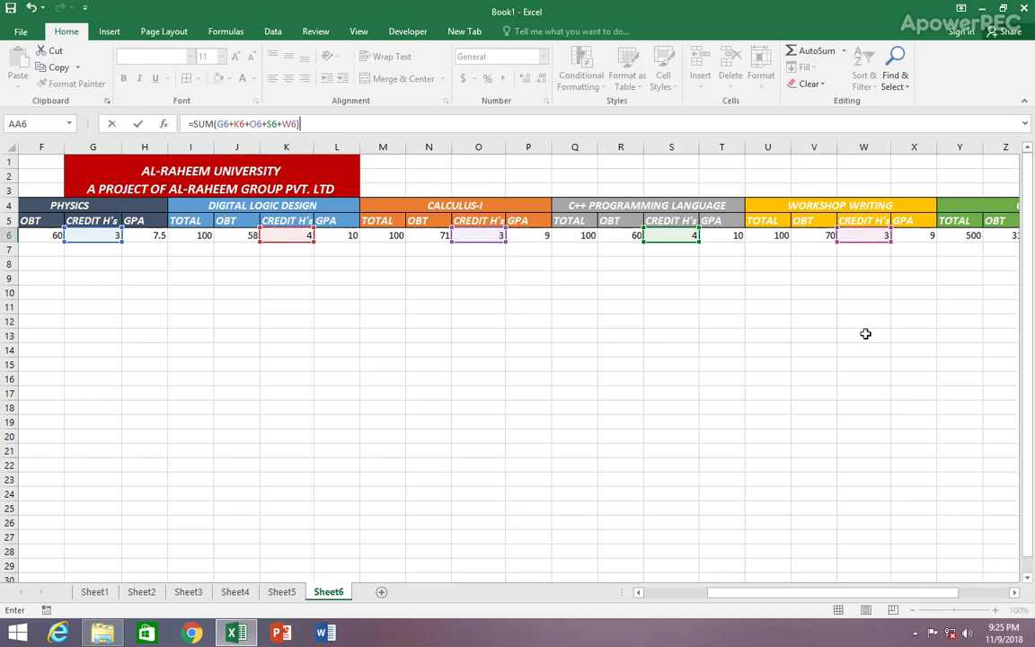
{"action": "key", "text": "Return"}
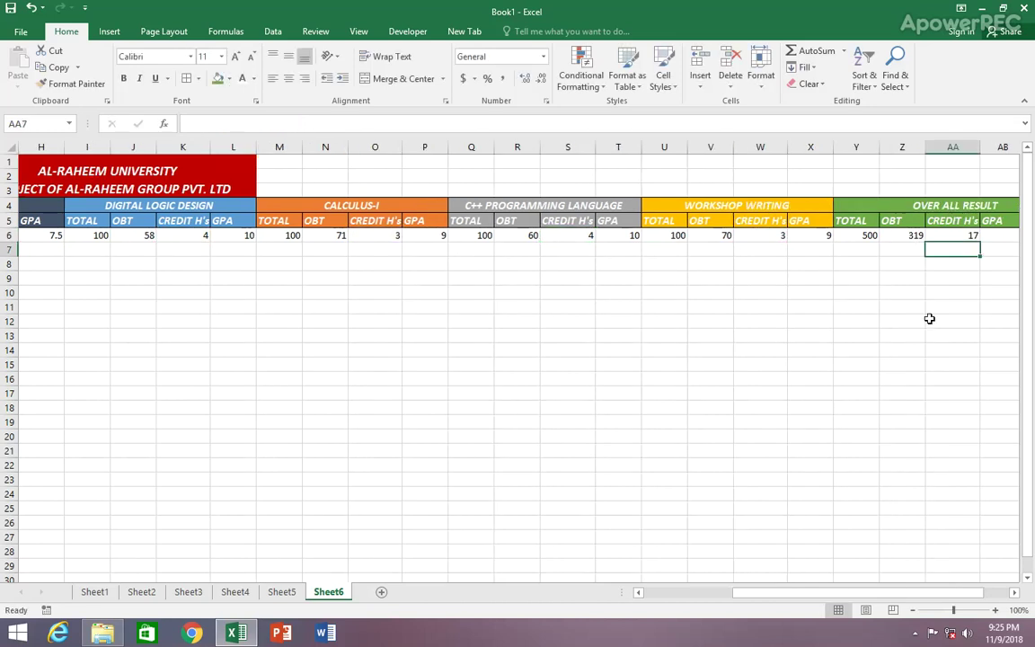
Step: Select AB6 and start =SUM( with the PHYSICS GPA H6
{"action": "left_click_drag", "start_coordinate": [901, 594], "coordinate": [943, 596]}
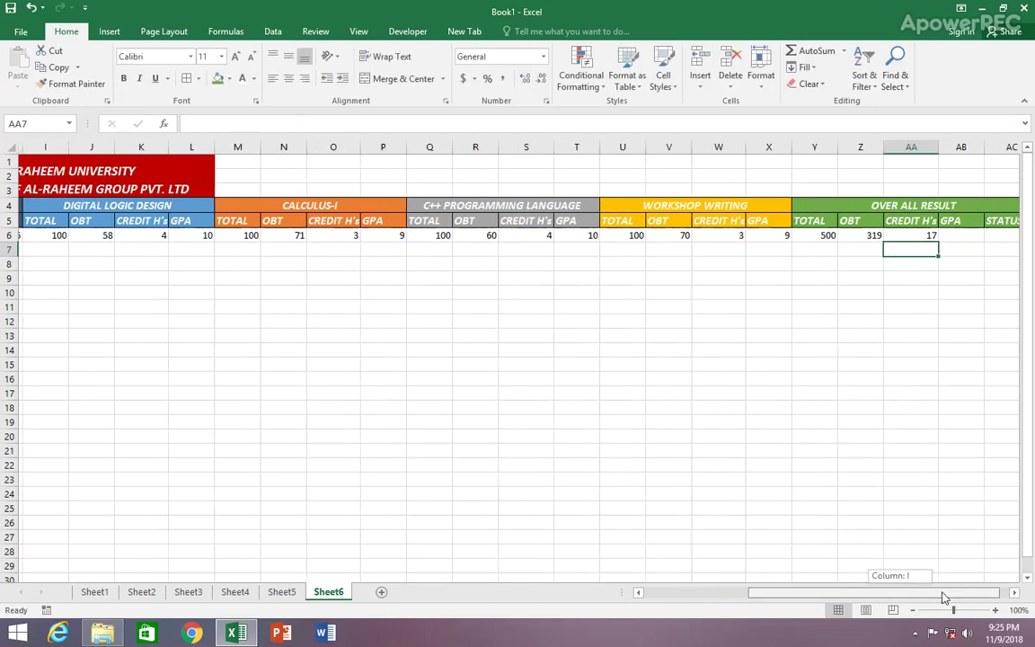
{"action": "left_click", "coordinate": [924, 239]}
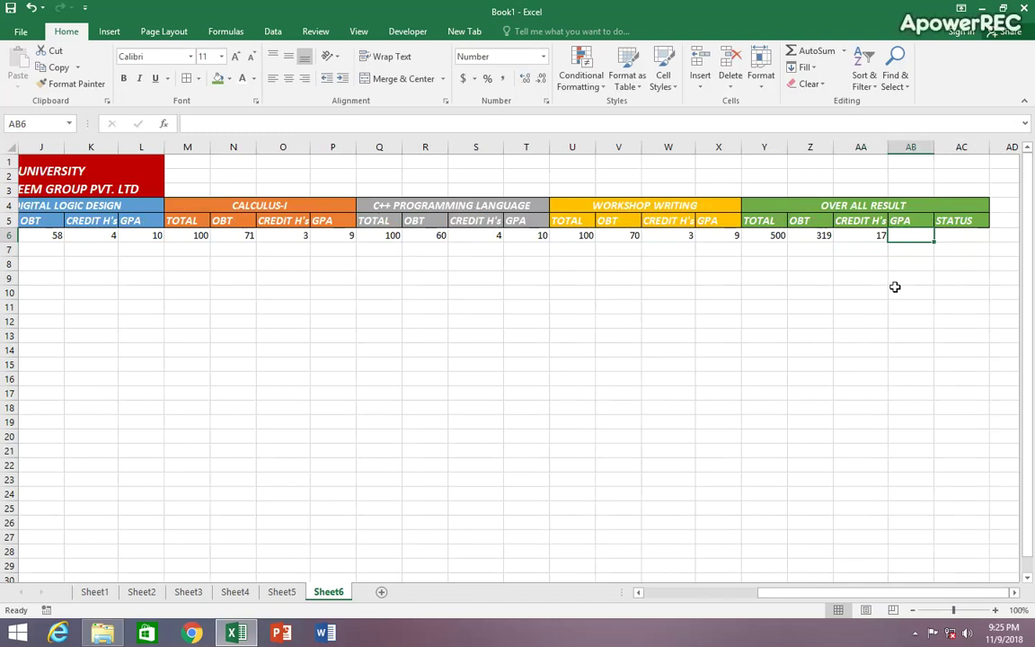
{"action": "left_click", "coordinate": [955, 238]}
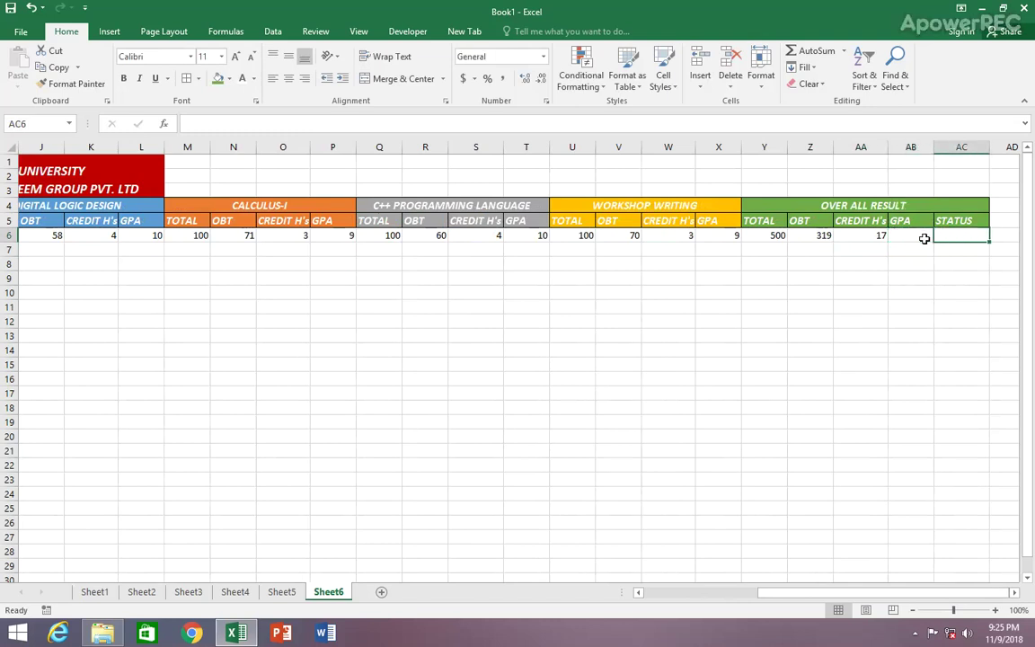
{"action": "left_click", "coordinate": [924, 239]}
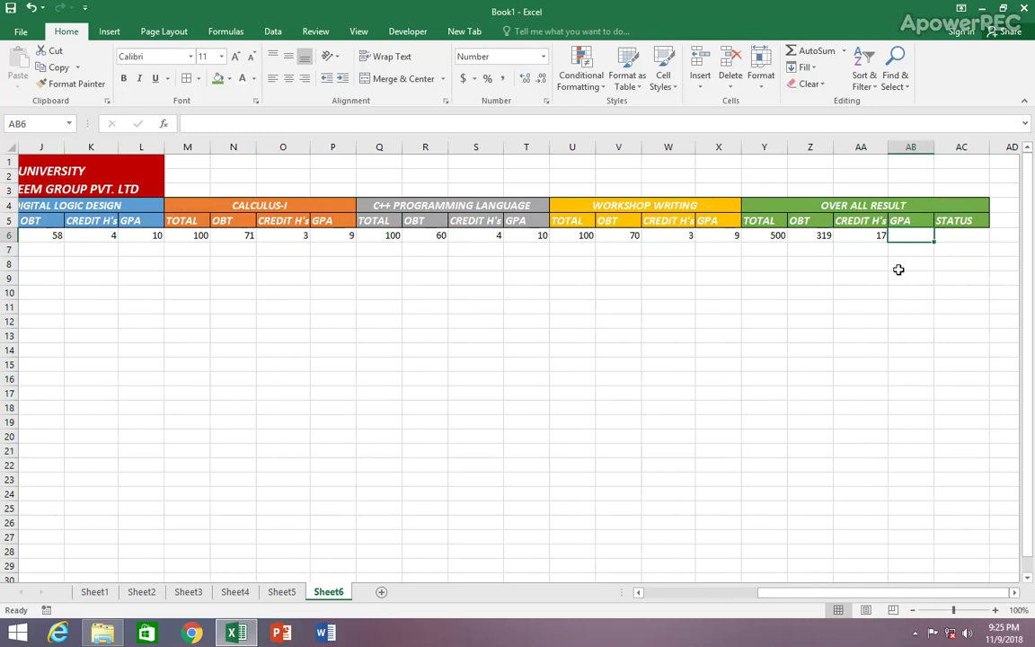
{"action": "type", "text": "=S"}
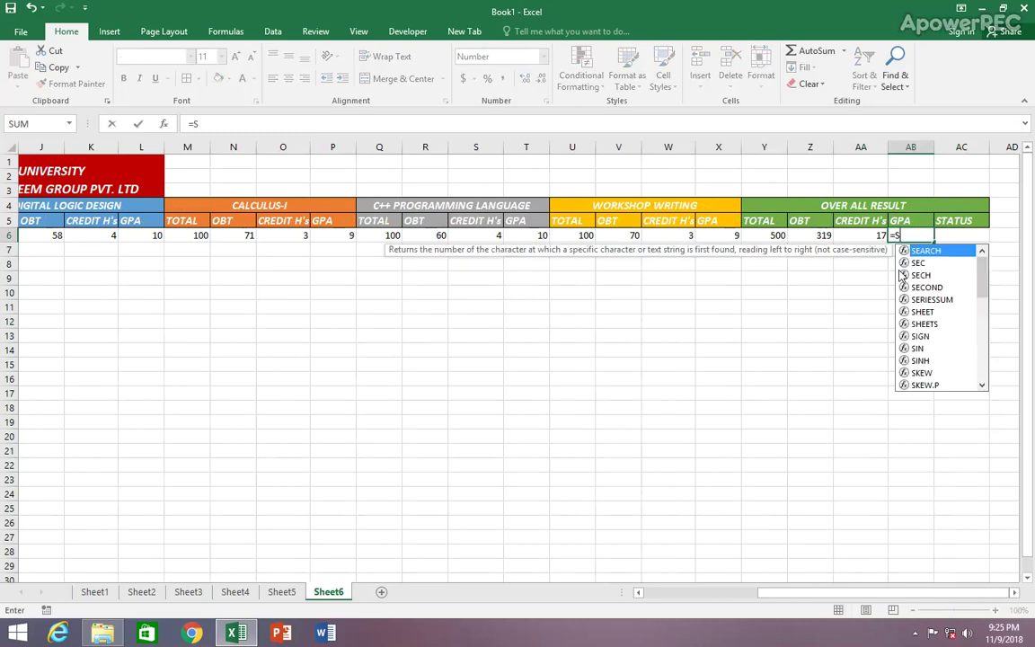
{"action": "type", "text": "UM("}
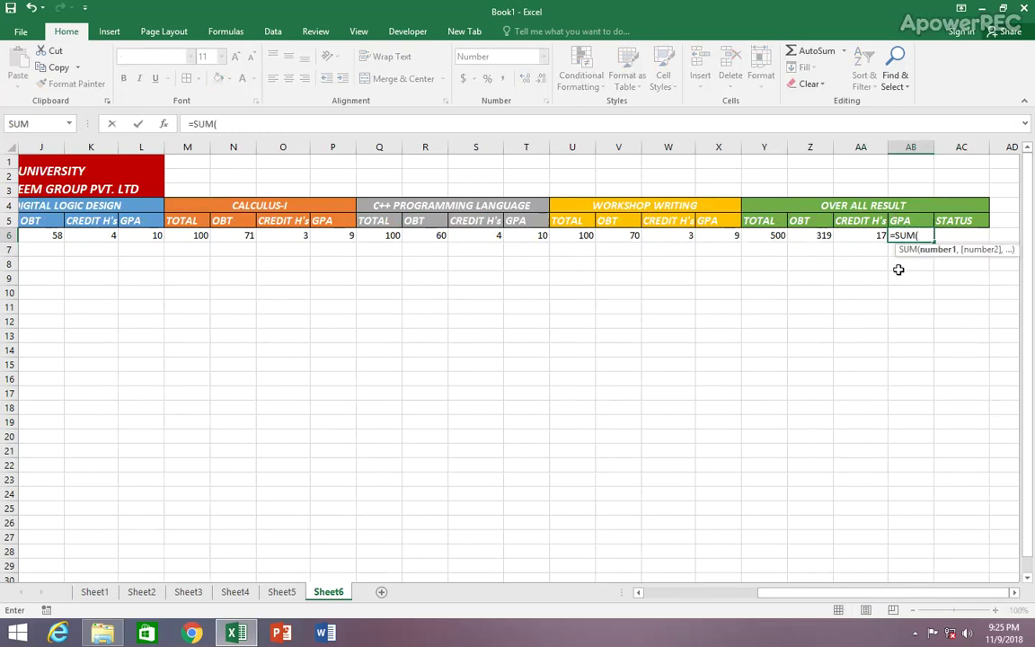
{"action": "left_click_drag", "start_coordinate": [865, 595], "coordinate": [692, 594]}
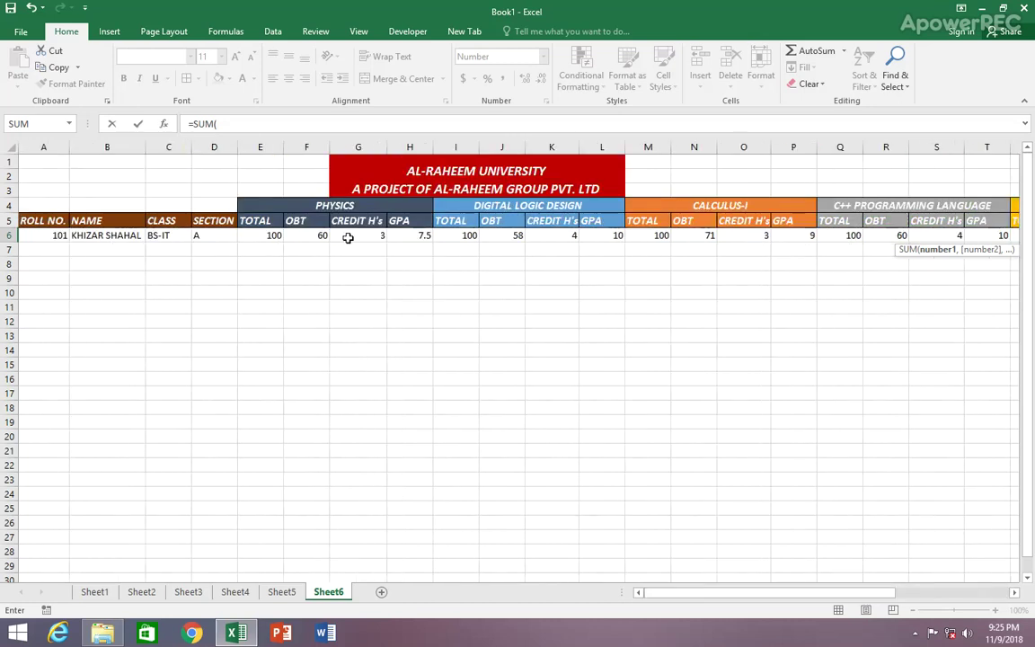
{"action": "left_click", "coordinate": [410, 235]}
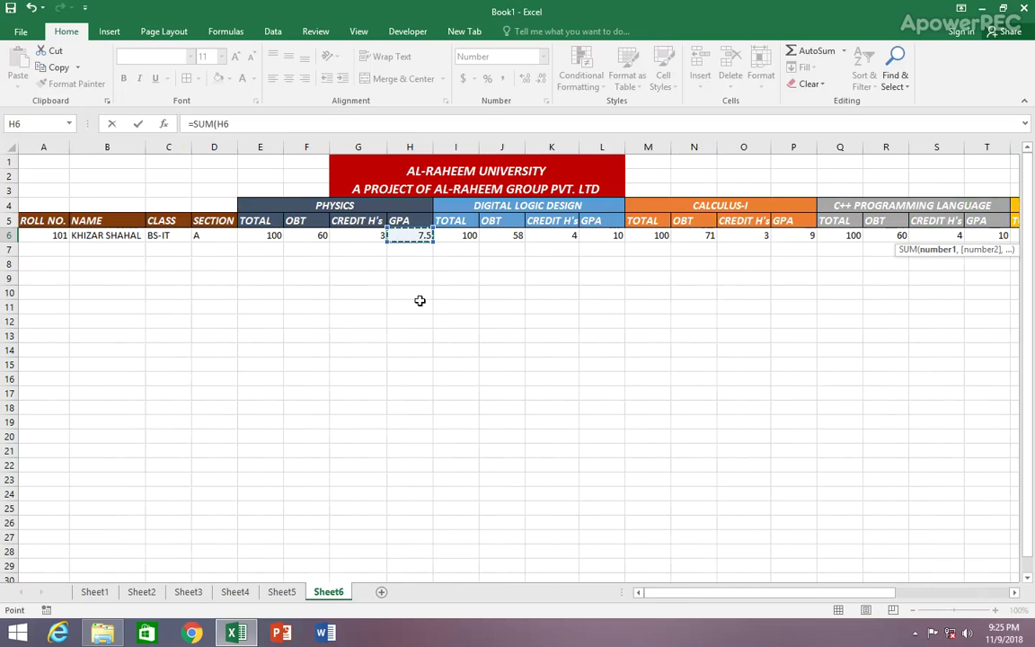
{"action": "type", "text": "+"}
Step: Add GPAs L6, P6, T6 and X6 to complete =SUM(H6+L6+P6+T6+X6), showing 45.50
{"action": "left_click", "coordinate": [601, 238]}
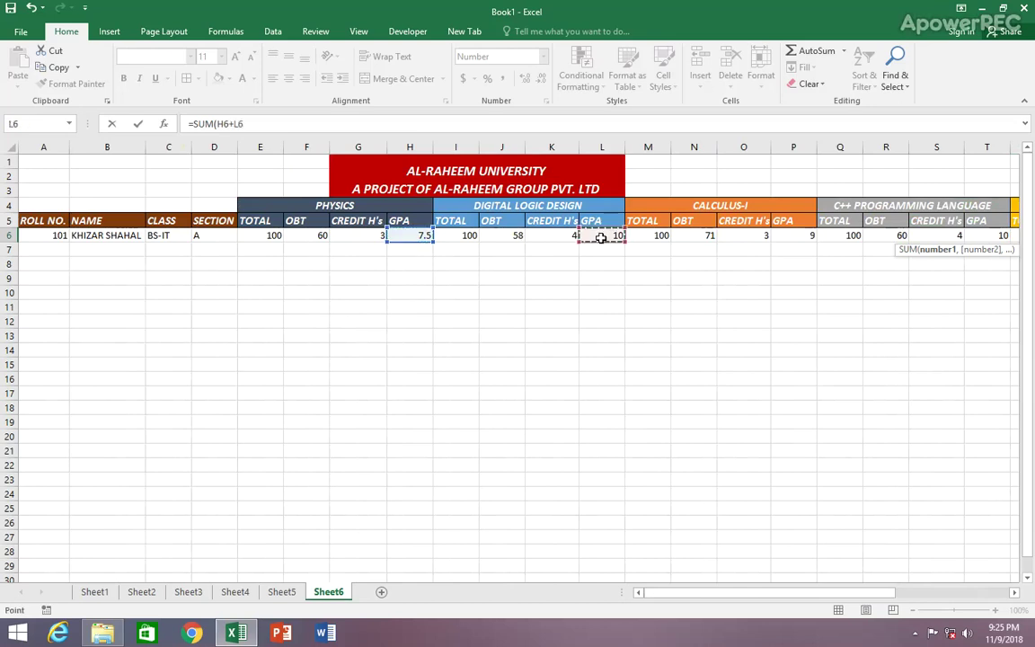
{"action": "type", "text": "+"}
{"action": "left_click", "coordinate": [793, 235]}
{"action": "type", "text": "+"}
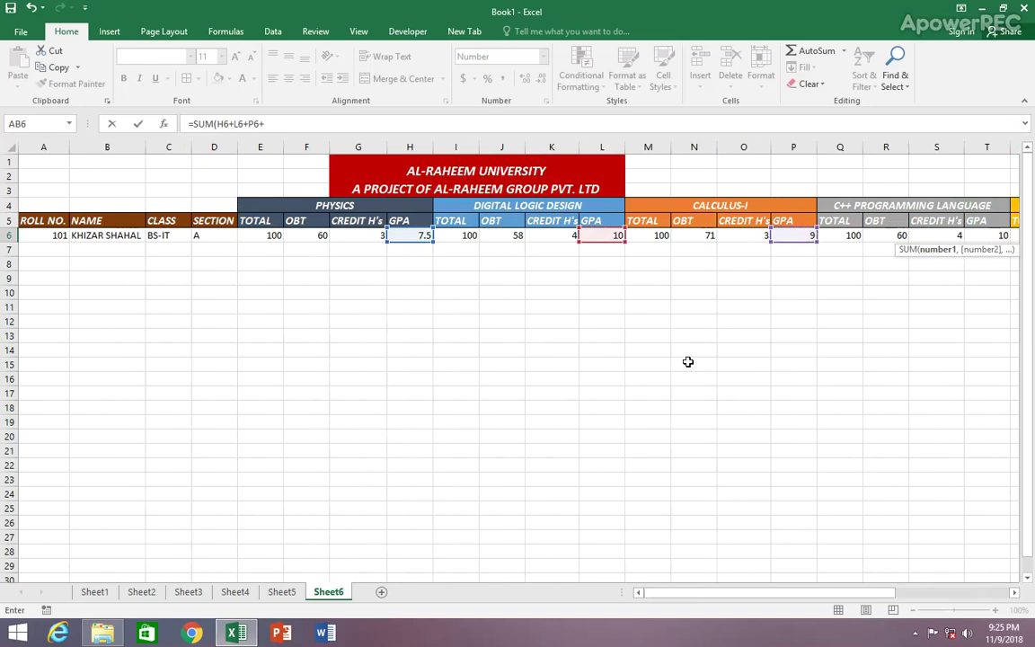
{"action": "left_click_drag", "start_coordinate": [838, 598], "coordinate": [901, 598]}
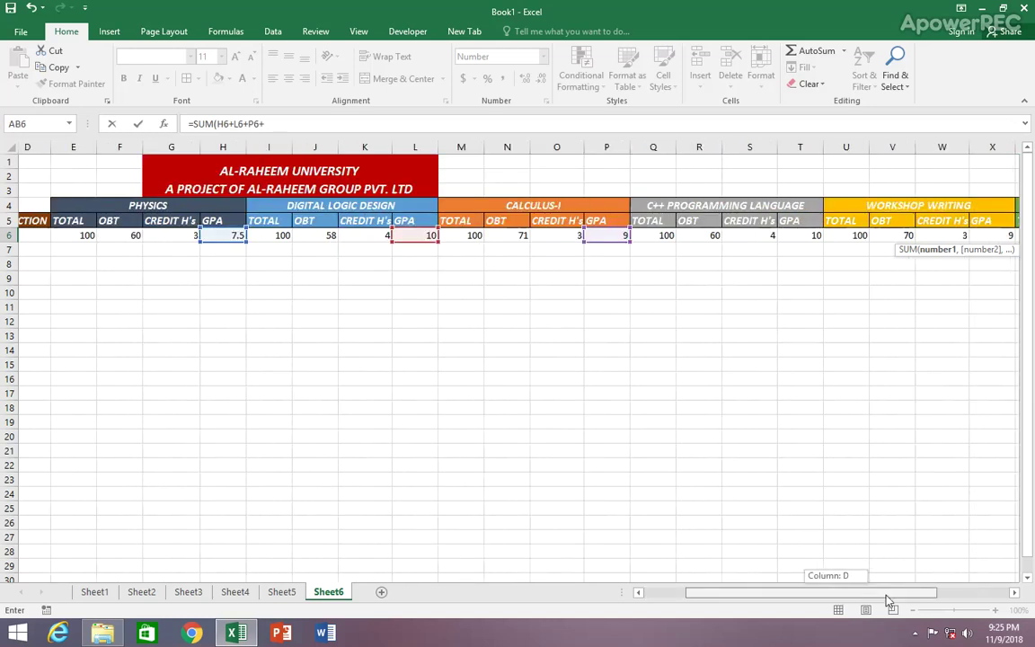
{"action": "left_click", "coordinate": [721, 237]}
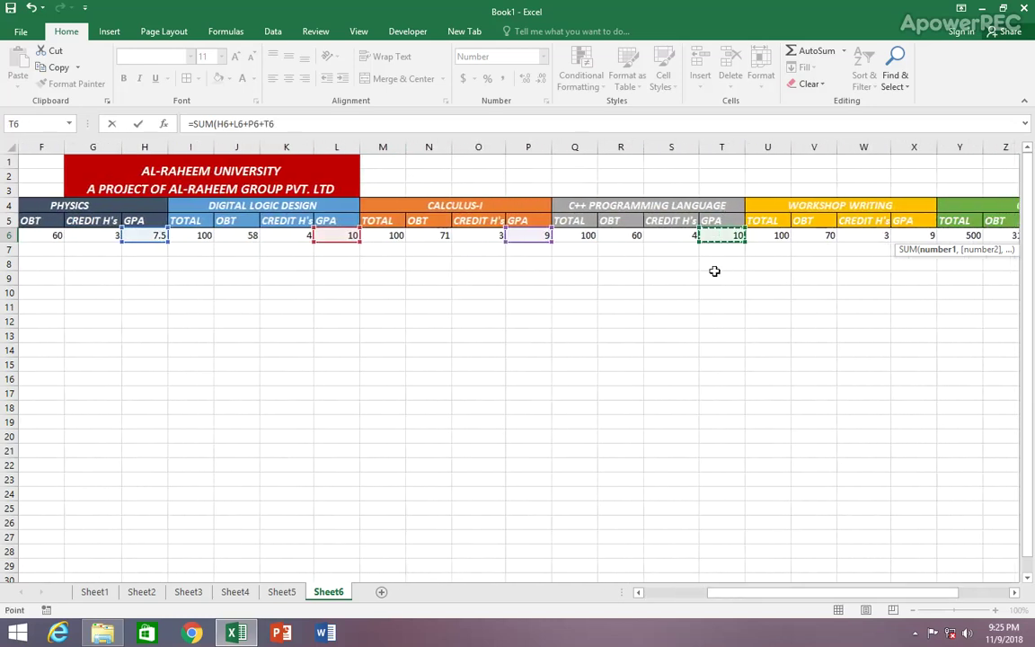
{"action": "type", "text": "+"}
{"action": "left_click", "coordinate": [915, 236]}
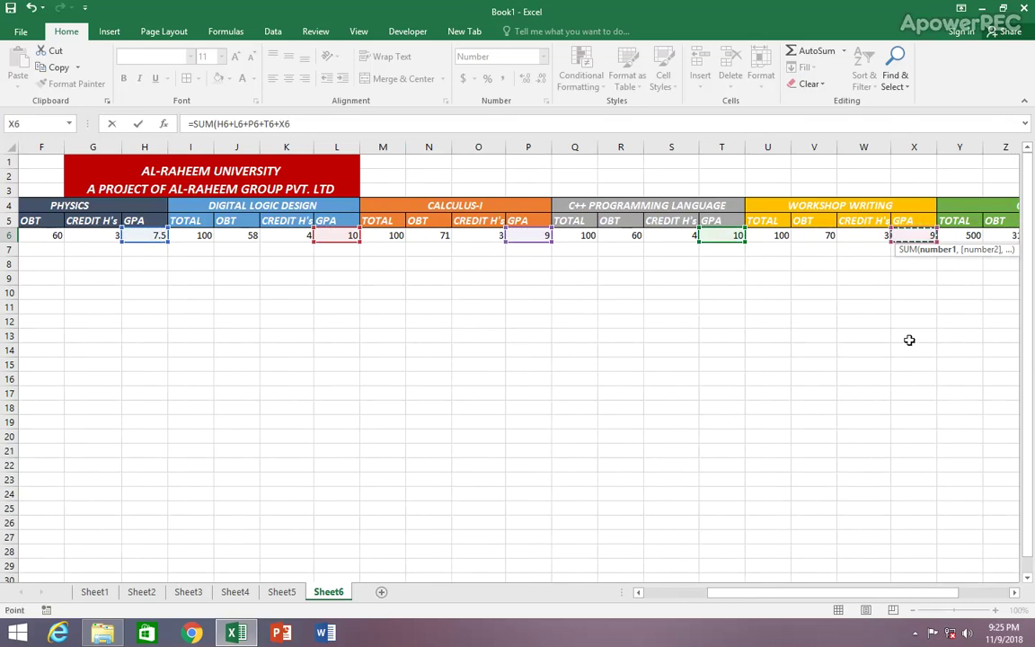
{"action": "type", "text": ")"}
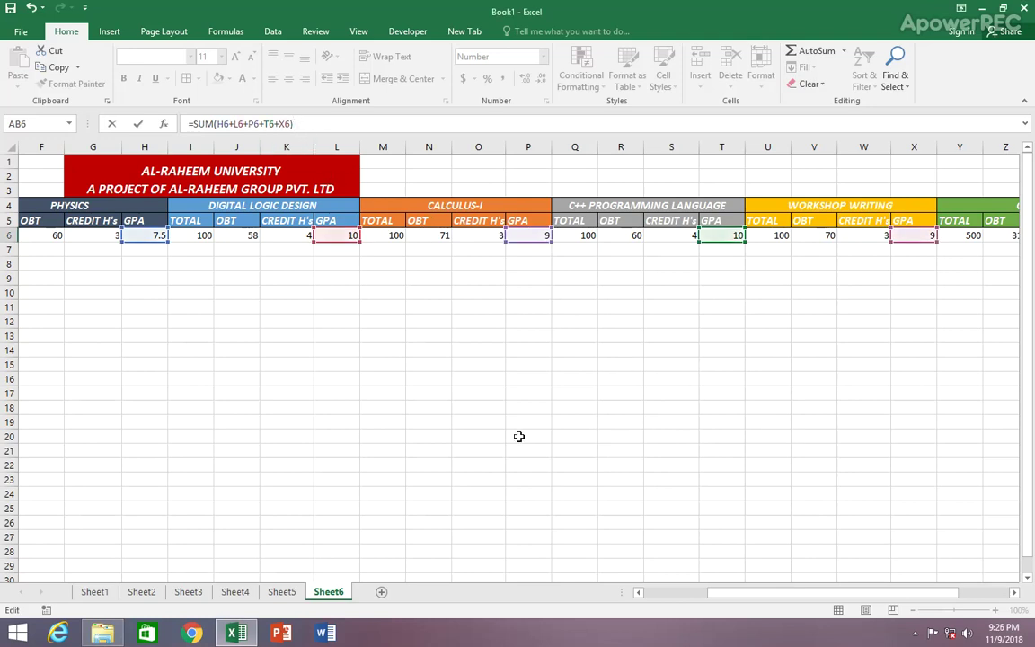
{"action": "key", "text": "Return"}
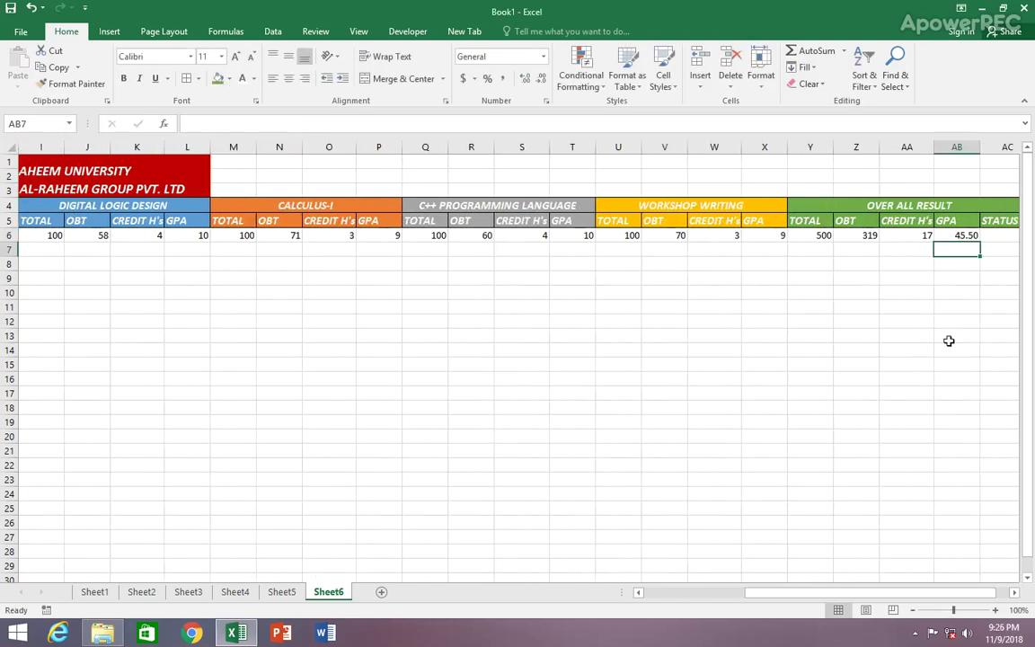
Step: Change AB6 to =SUM(H6+L6+P6+T6+X6)/AA6 so the overall GPA shows 2.68
{"action": "left_click_drag", "start_coordinate": [933, 593], "coordinate": [947, 592]}
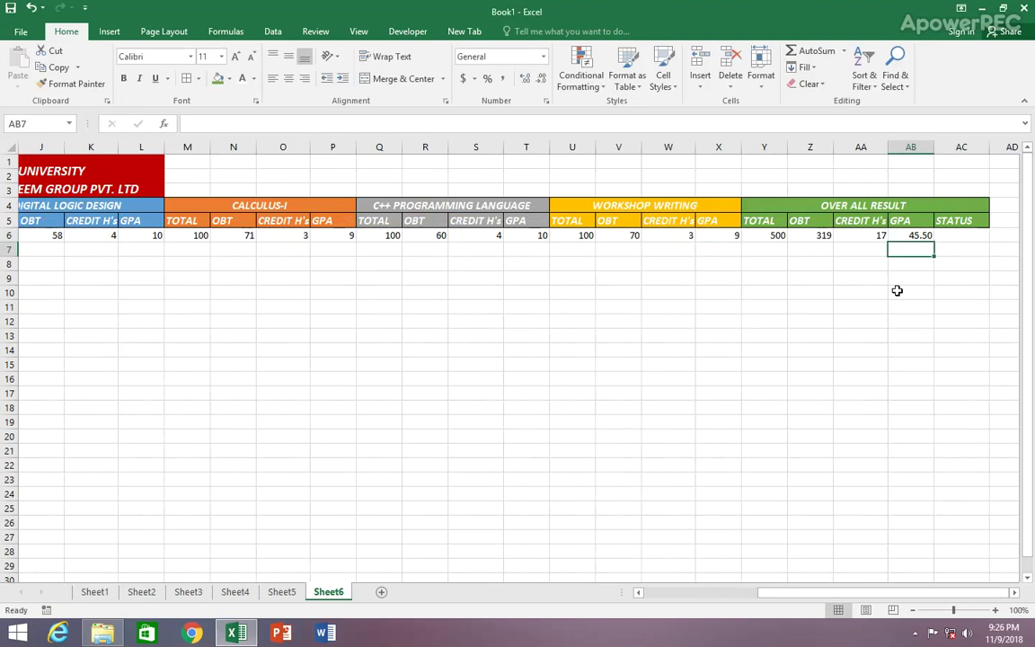
{"action": "left_click", "coordinate": [913, 235]}
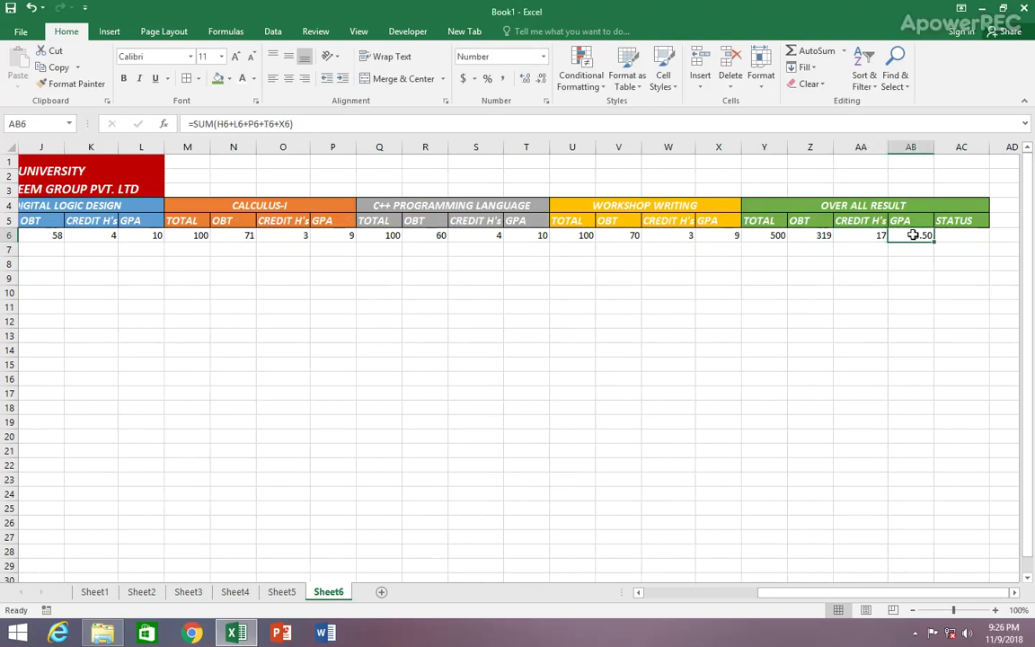
{"action": "left_click", "coordinate": [286, 127]}
{"action": "key", "text": "BackSpace"}
{"action": "type", "text": "6)"}
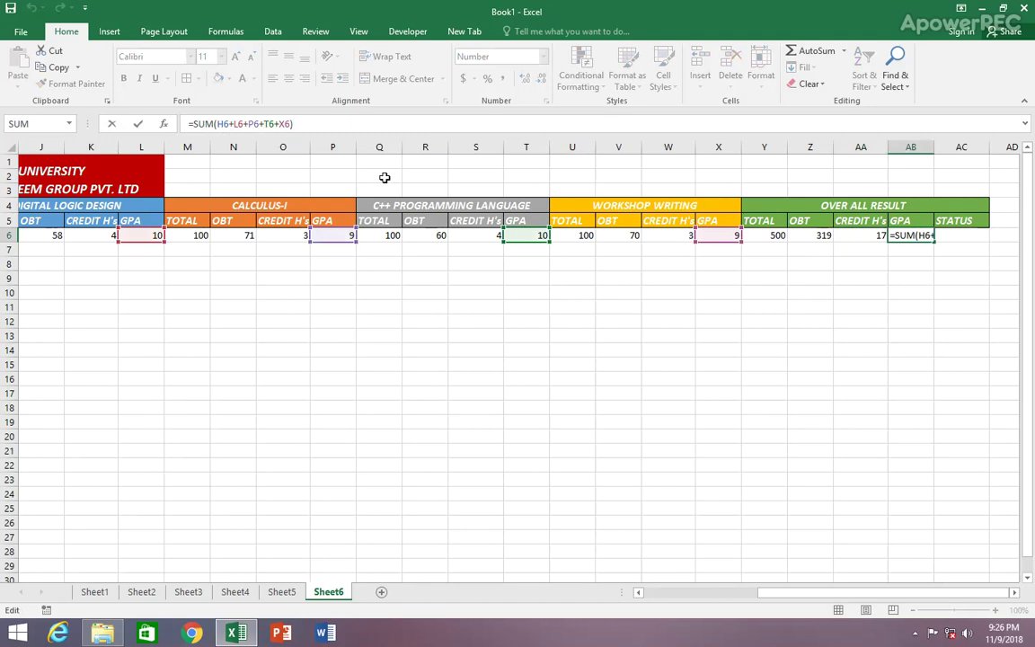
{"action": "type", "text": "/"}
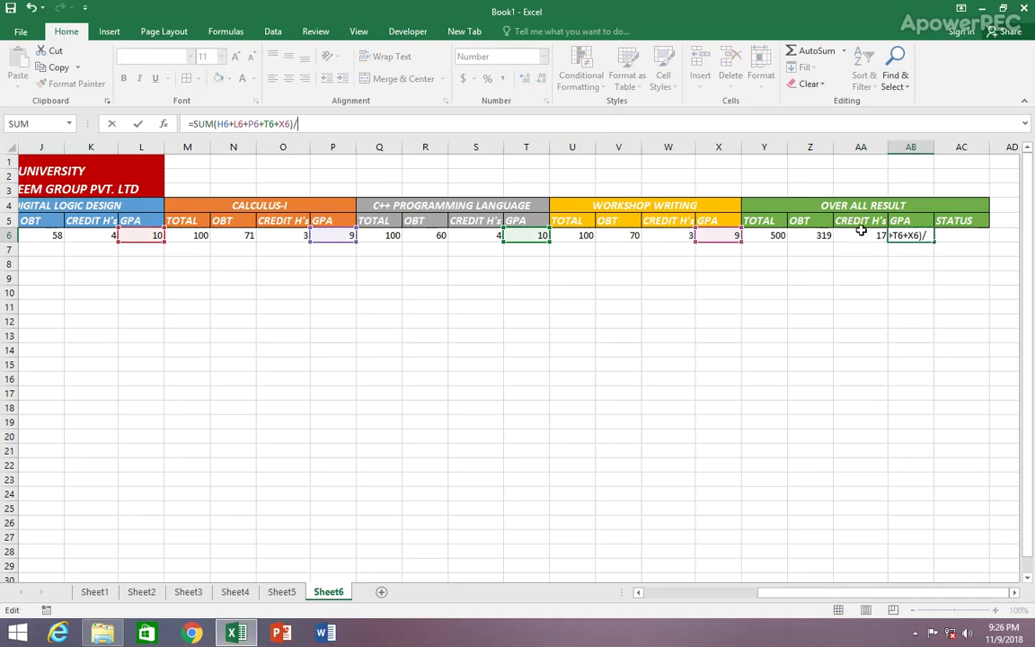
{"action": "left_click", "coordinate": [865, 237]}
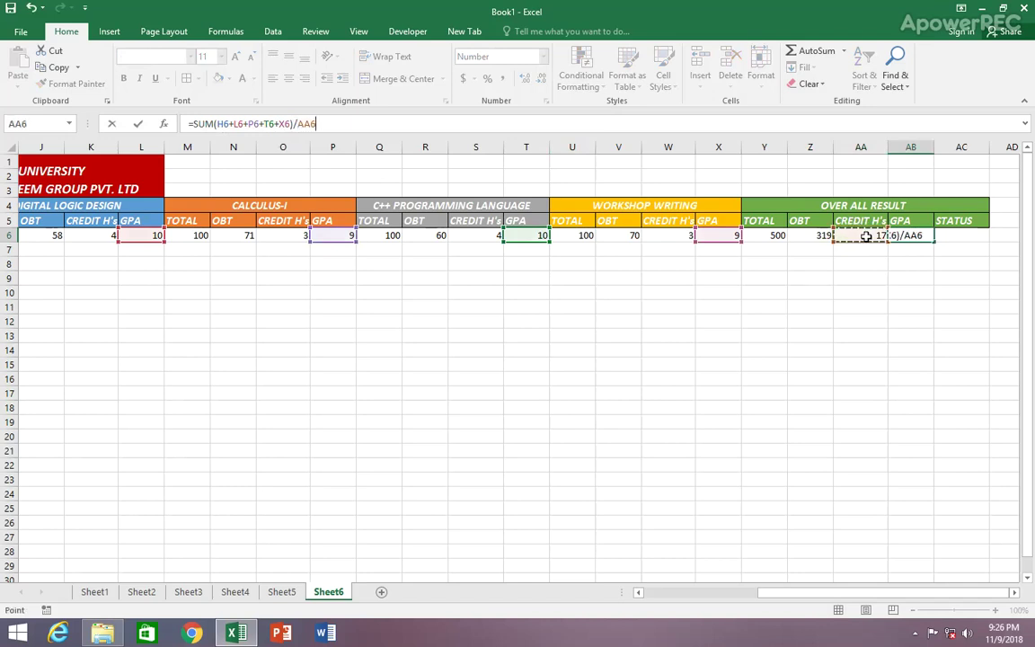
{"action": "key", "text": "Return"}
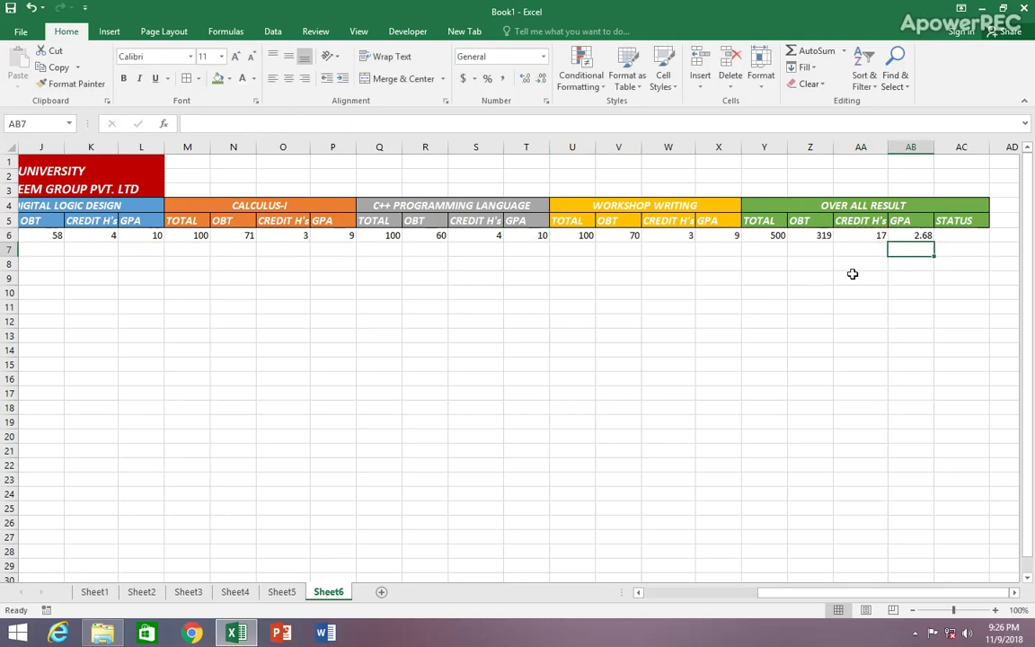
{"action": "left_click", "coordinate": [907, 235]}
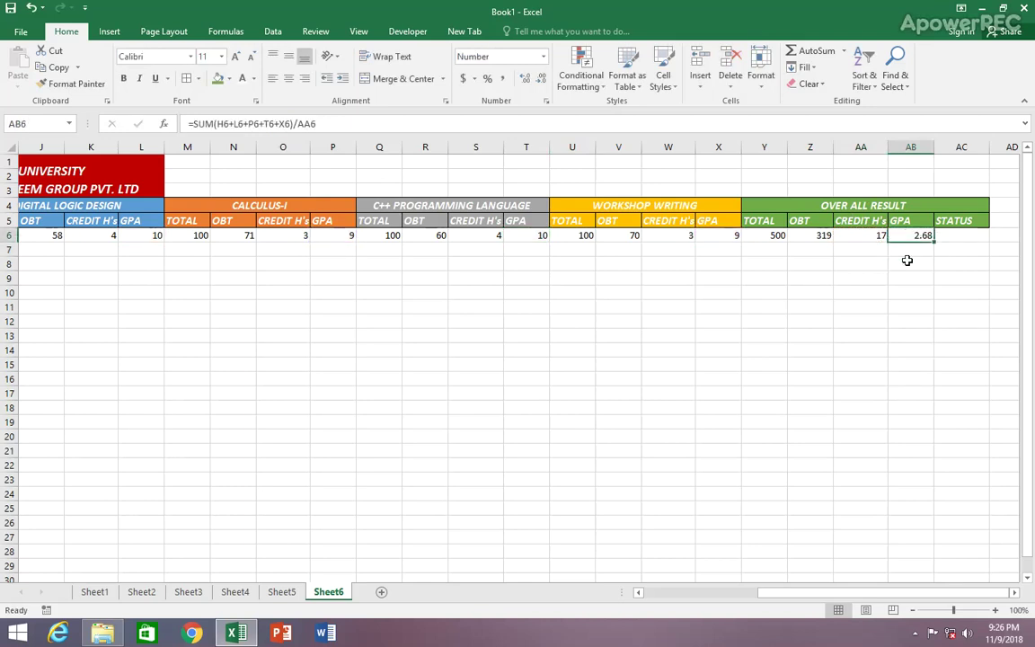
{"action": "left_click", "coordinate": [969, 235]}
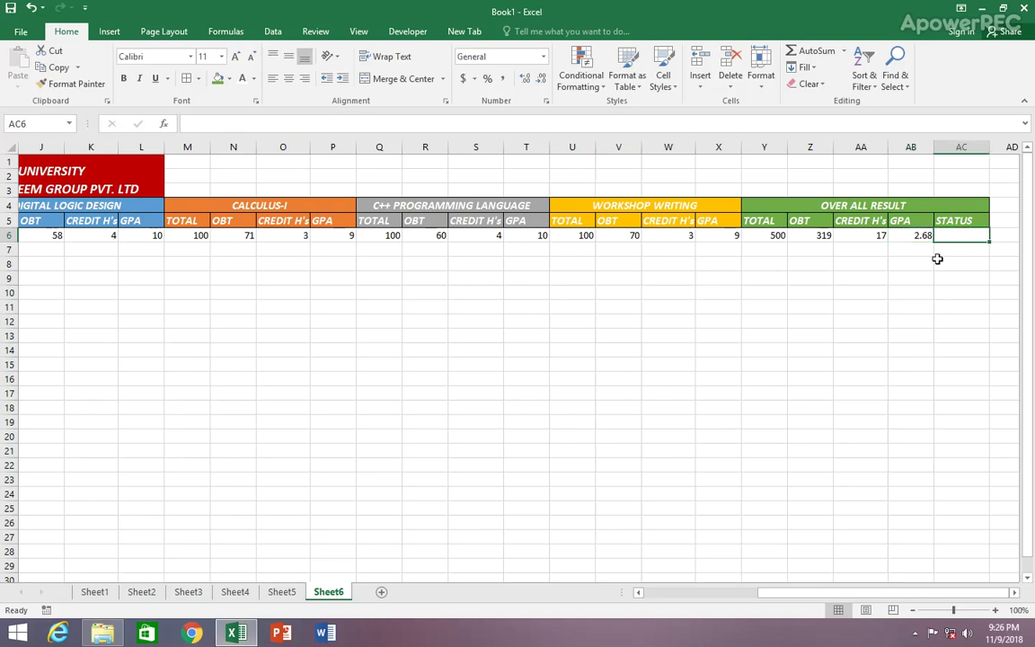
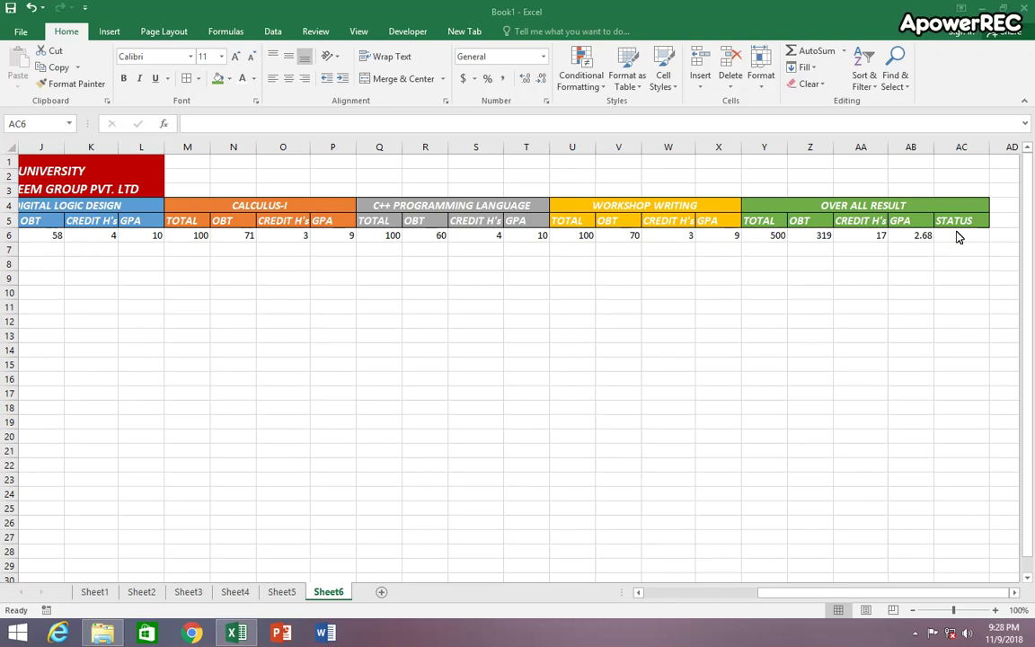
Step: In AC6, begin the status formula =IF(AB6>=2.0,"PROMOTED",IF( for the nested test
{"action": "left_click", "coordinate": [959, 235]}
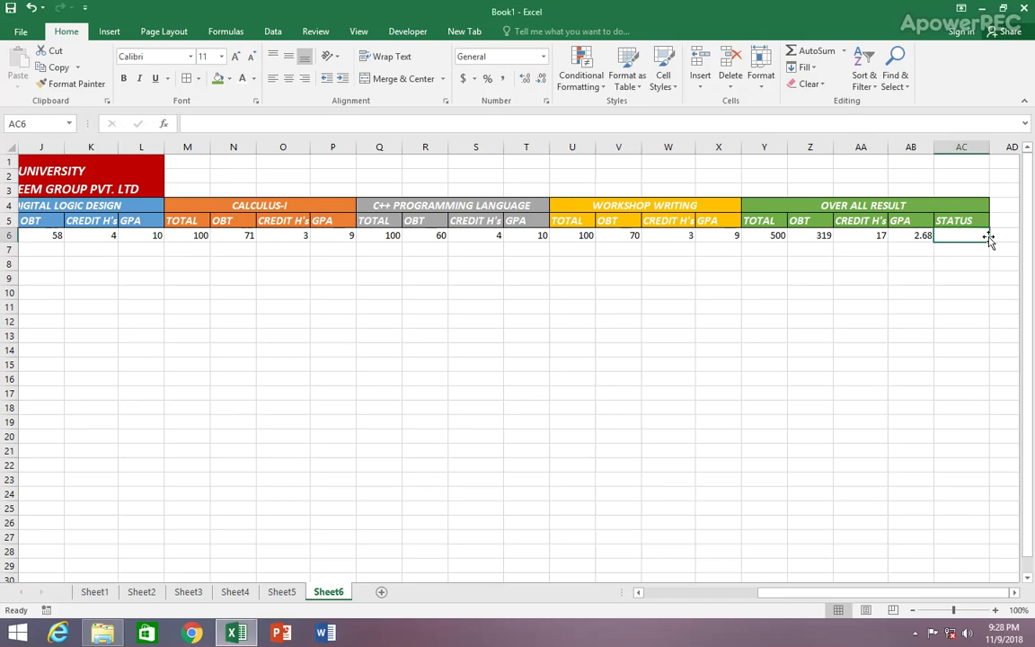
{"action": "left_click", "coordinate": [994, 234]}
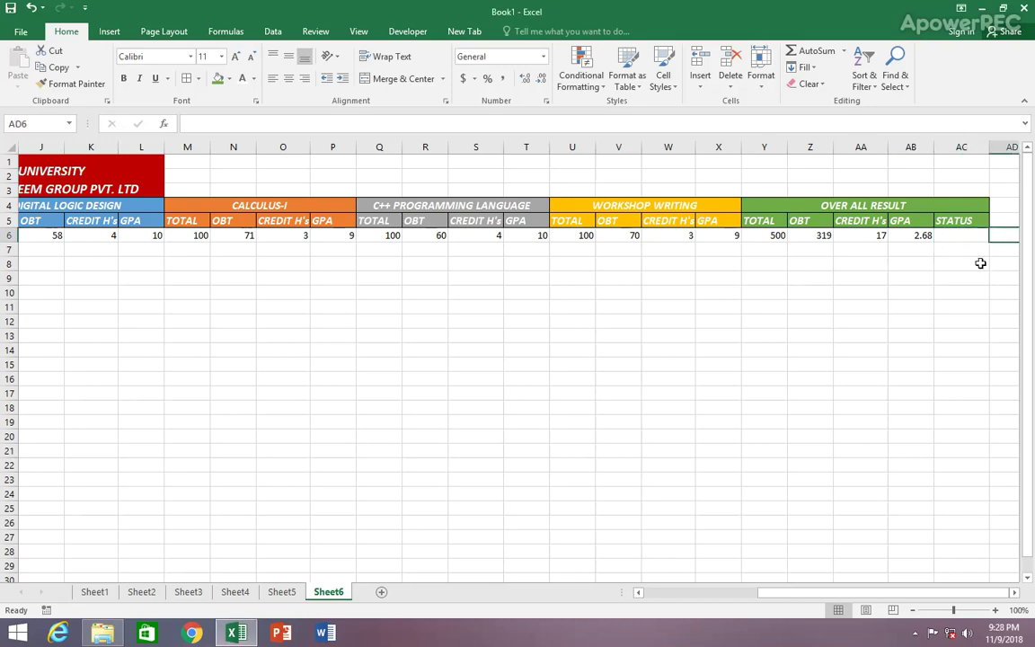
{"action": "scroll", "coordinate": [913, 503], "scroll_direction": "right", "scroll_amount": 2}
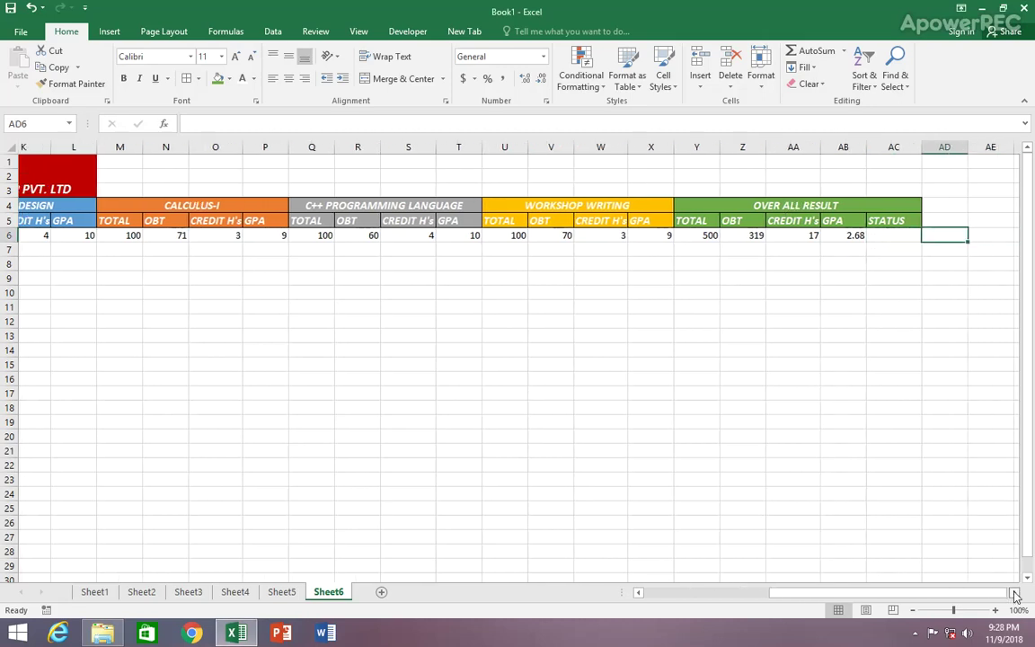
{"action": "left_click", "coordinate": [859, 234]}
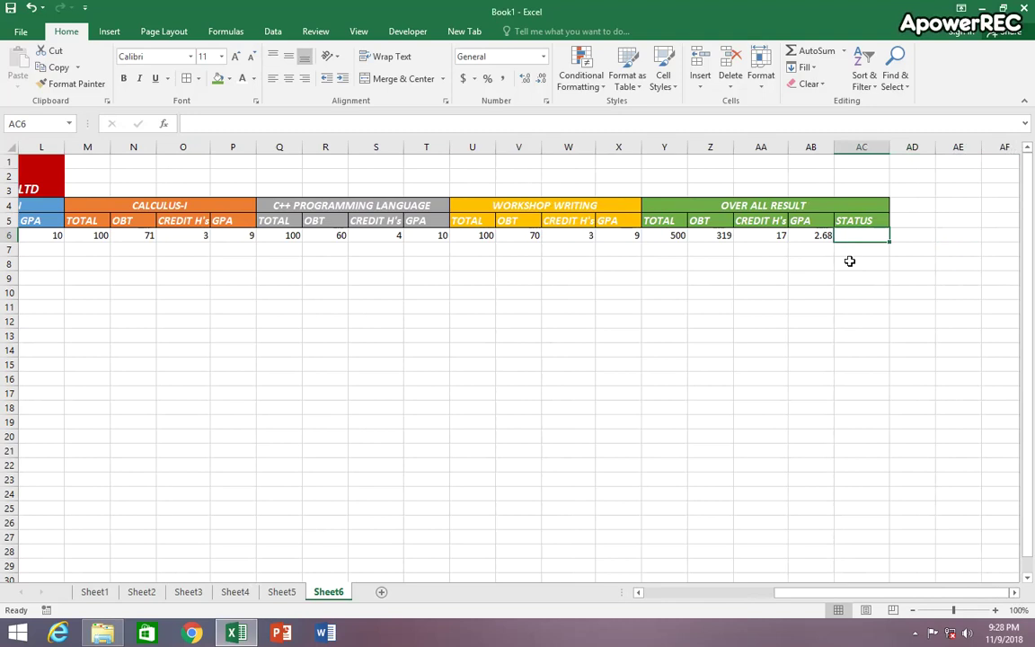
{"action": "type", "text": "="}
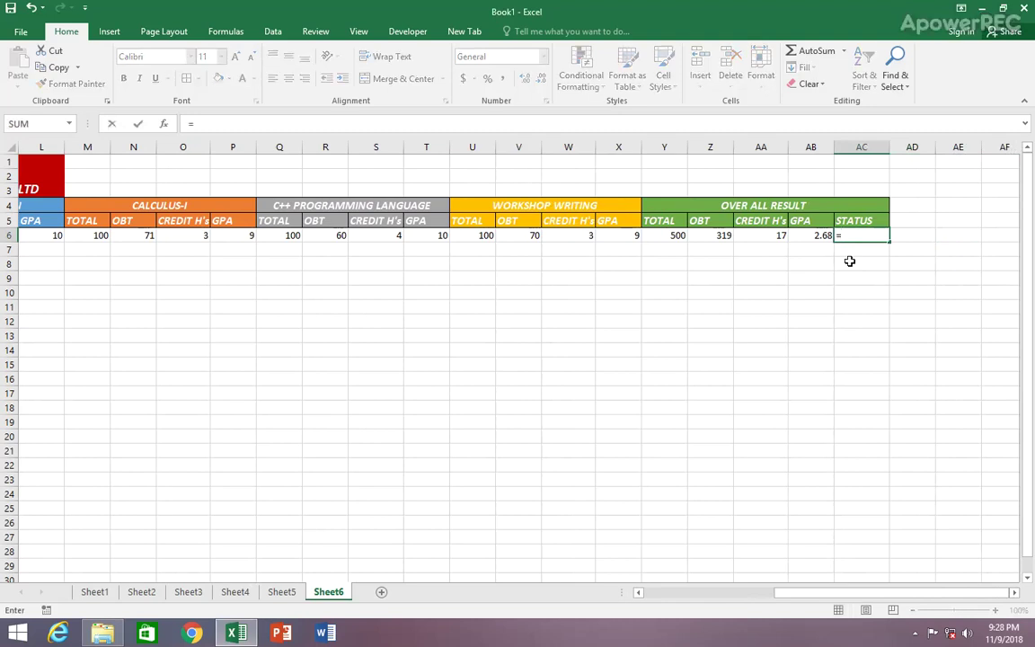
{"action": "type", "text": "I"}
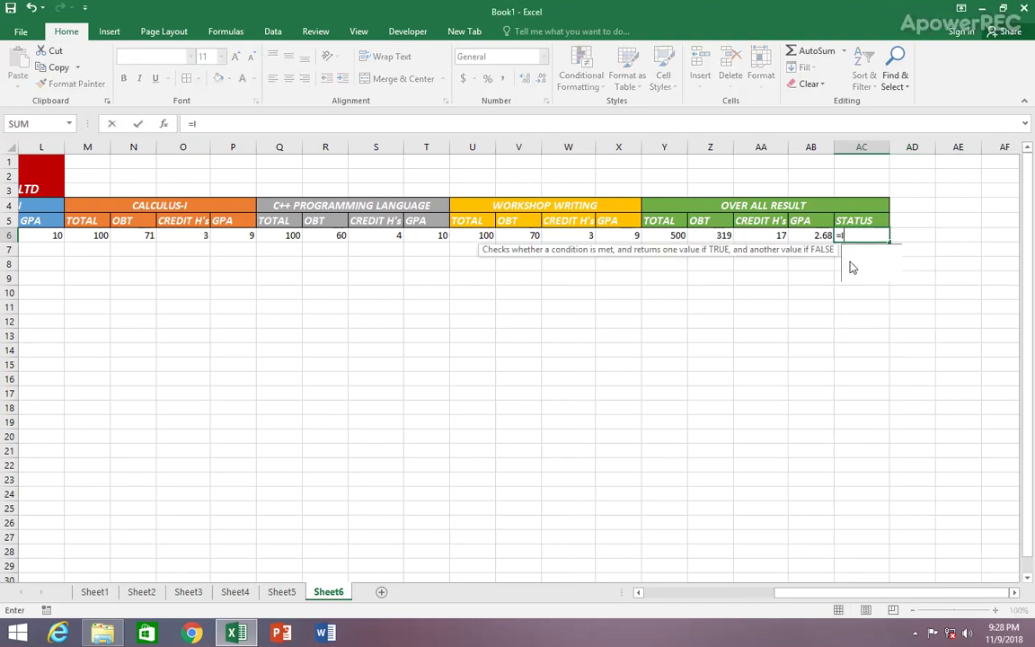
{"action": "type", "text": "F("}
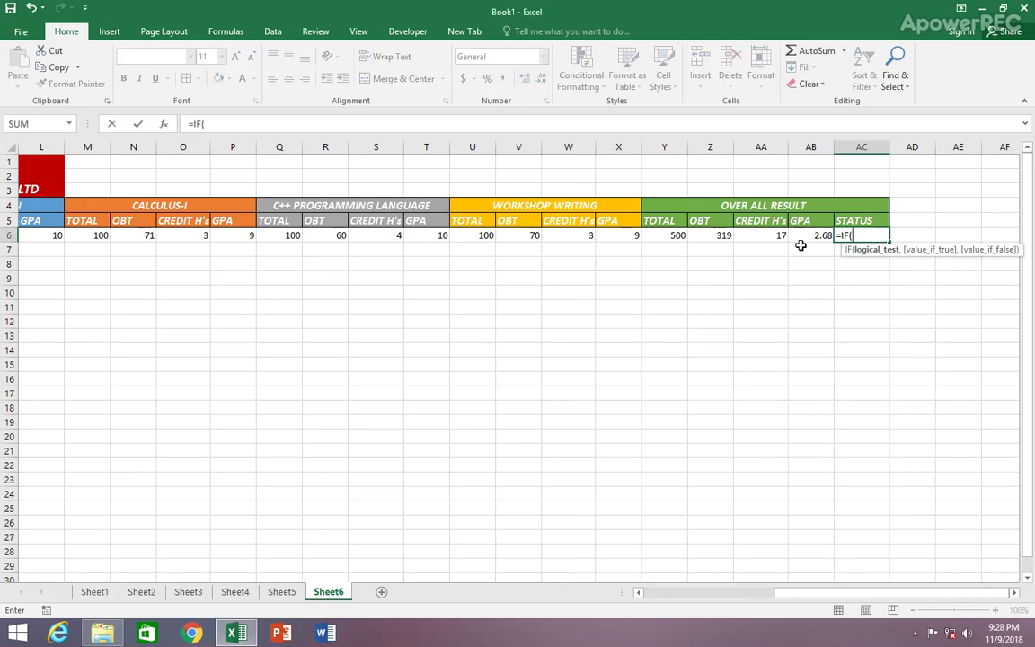
{"action": "left_click", "coordinate": [812, 237]}
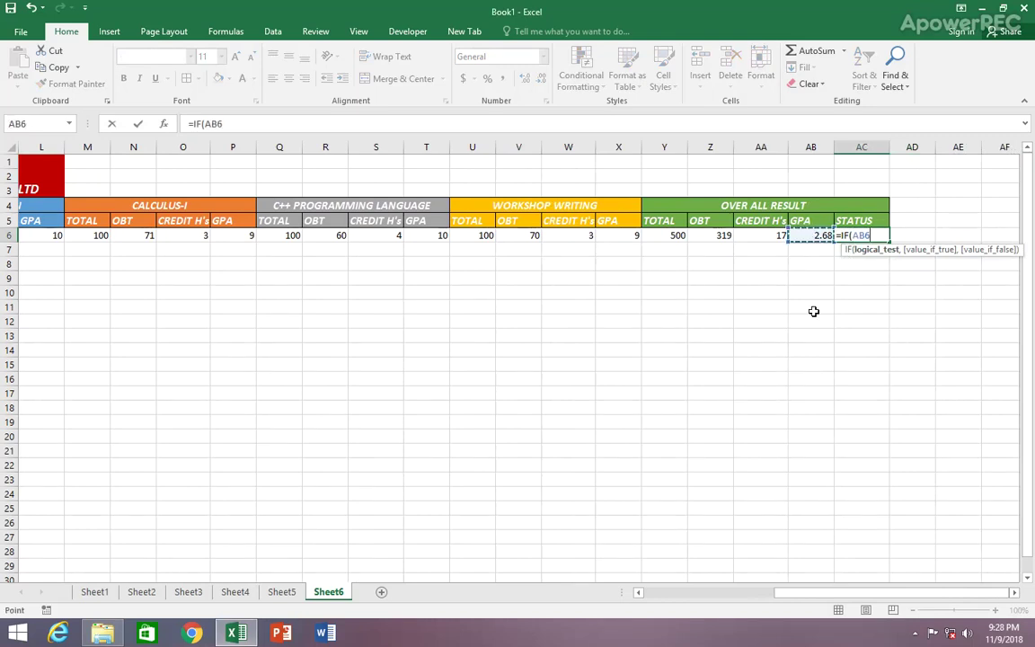
{"action": "type", "text": ">="}
{"action": "type", "text": "2"}
{"action": "type", "text": ".0"}
{"action": "type", "text": ","}
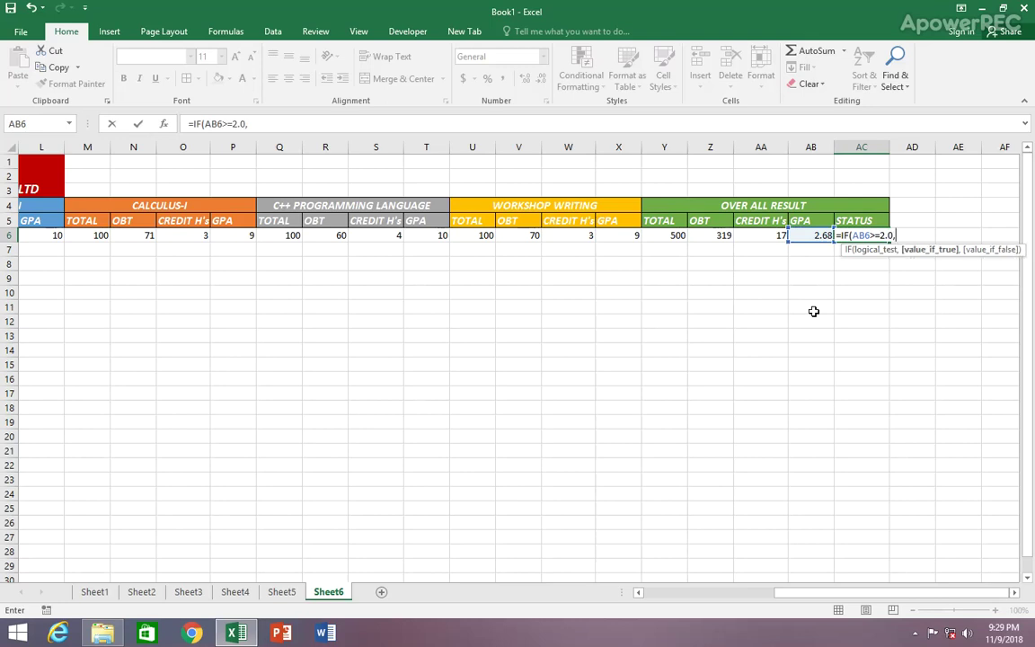
{"action": "type", "text": "\""}
{"action": "type", "text": "PROMO"}
{"action": "type", "text": "TED"}
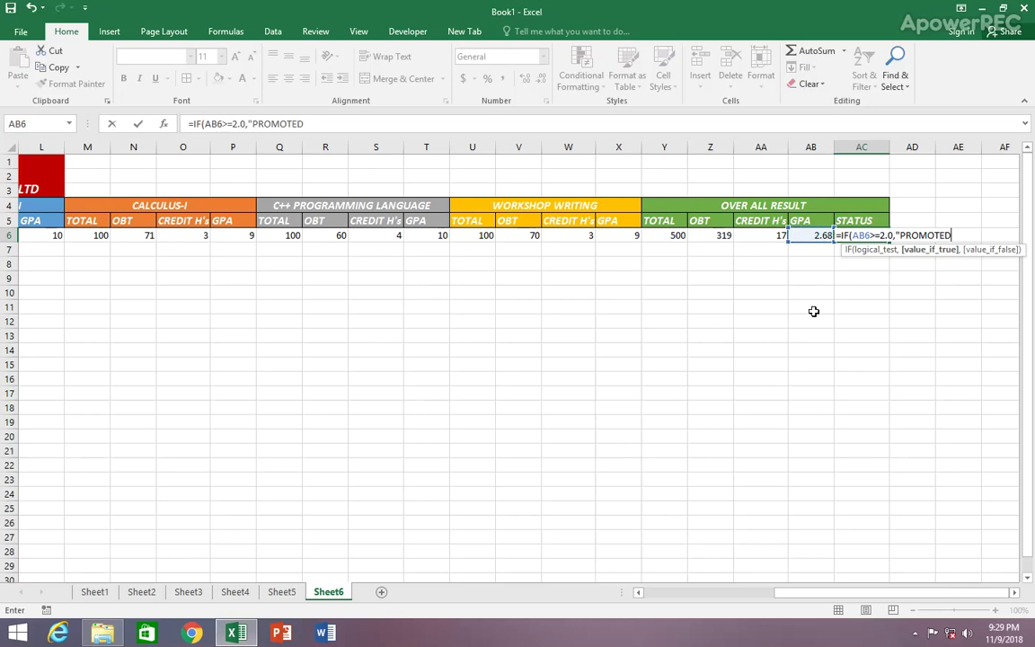
{"action": "type", "text": "\""}
{"action": "type", "text": ",IF"}
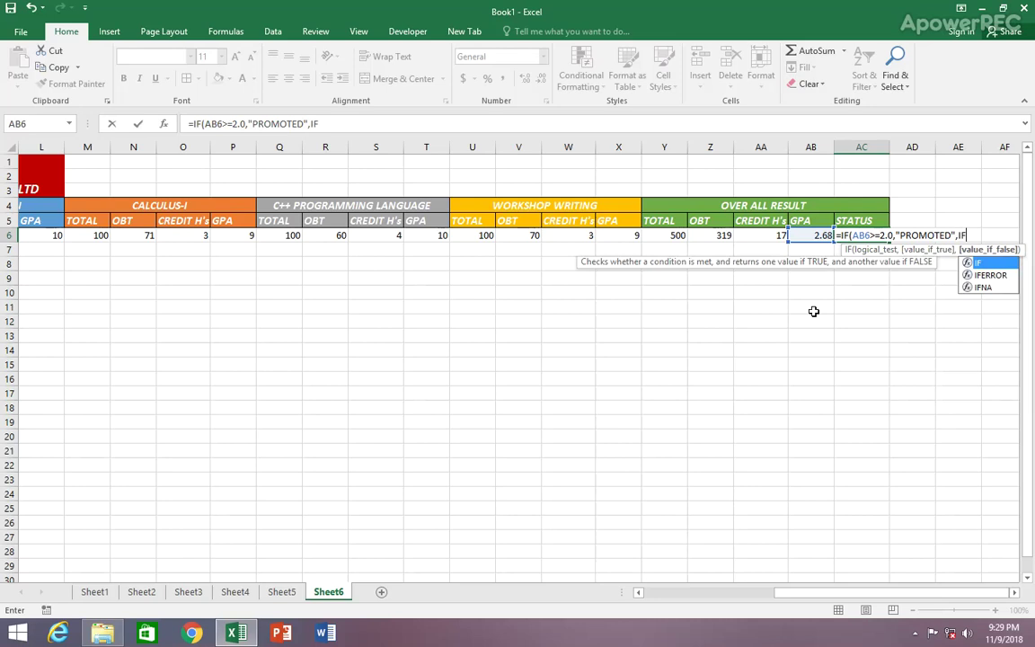
{"action": "type", "text": "("}
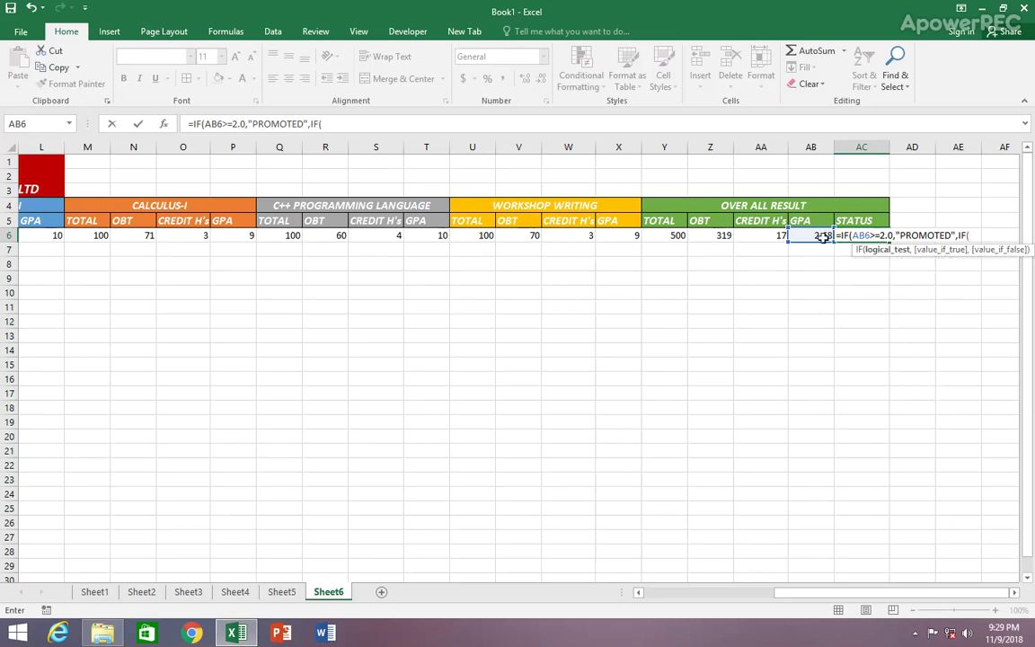
Step: Add the second test AB6>=1.7 returning "PROBTION" to the nested IF
{"action": "key", "text": "Left"}
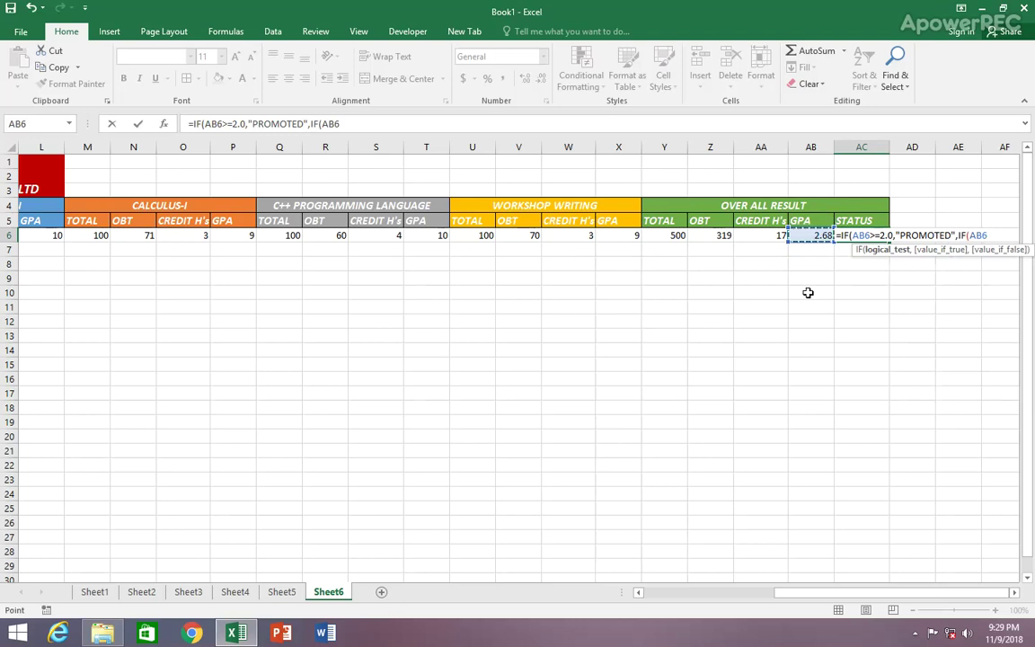
{"action": "type", "text": "1"}
{"action": "key", "text": "BackSpace"}
{"action": "type", "text": ">"}
{"action": "type", "text": "=1"}
{"action": "type", "text": ".7"}
{"action": "left_click", "coordinate": [1015, 595]}
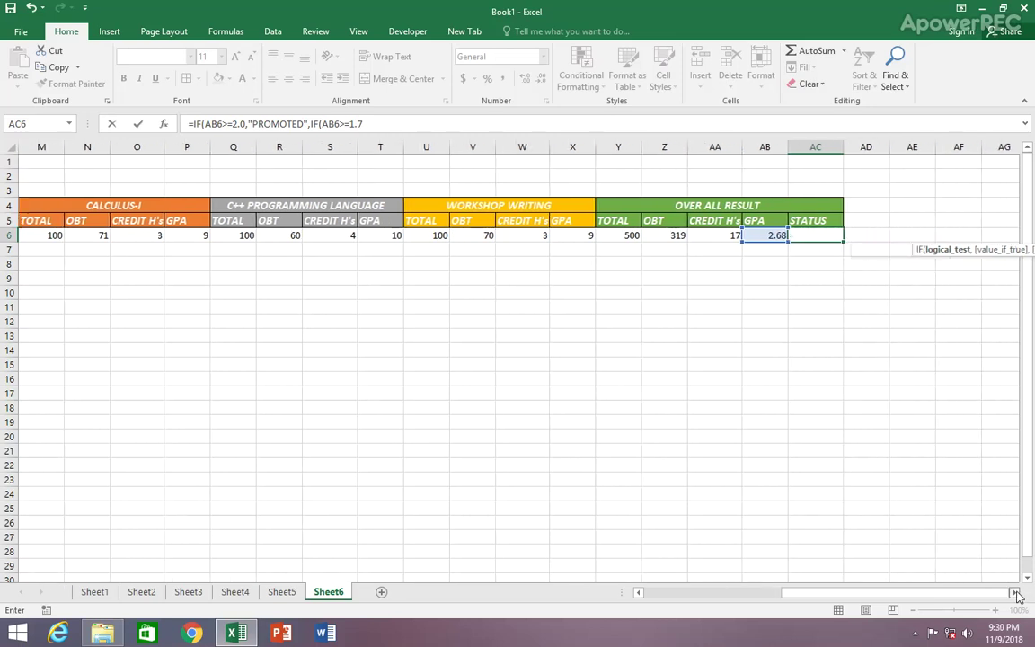
{"action": "left_click", "coordinate": [1016, 594]}
{"action": "left_click", "coordinate": [1015, 594]}
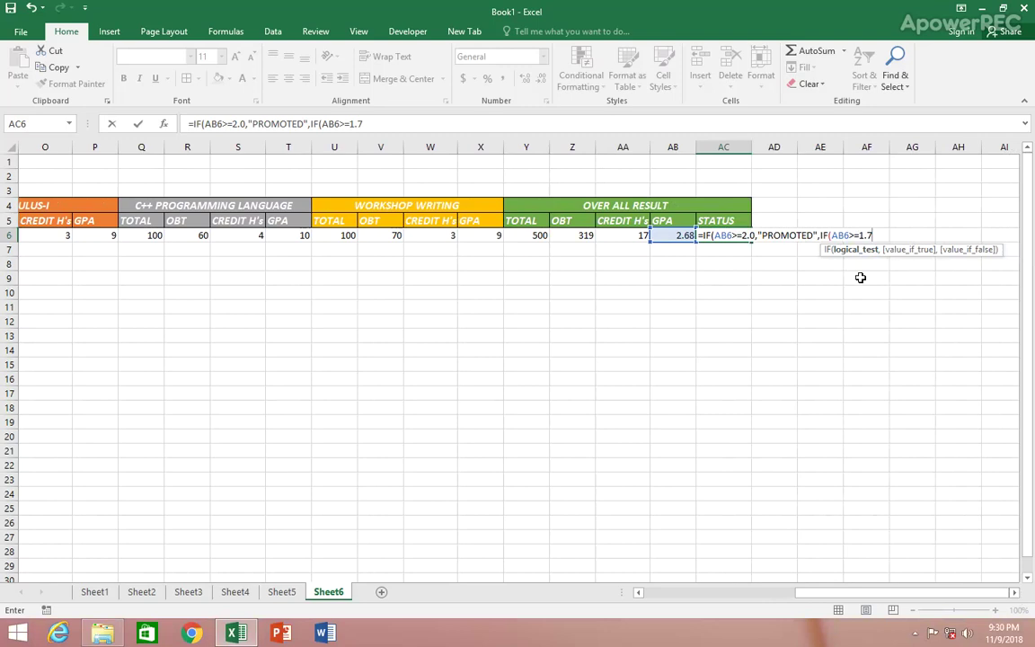
{"action": "type", "text": ","}
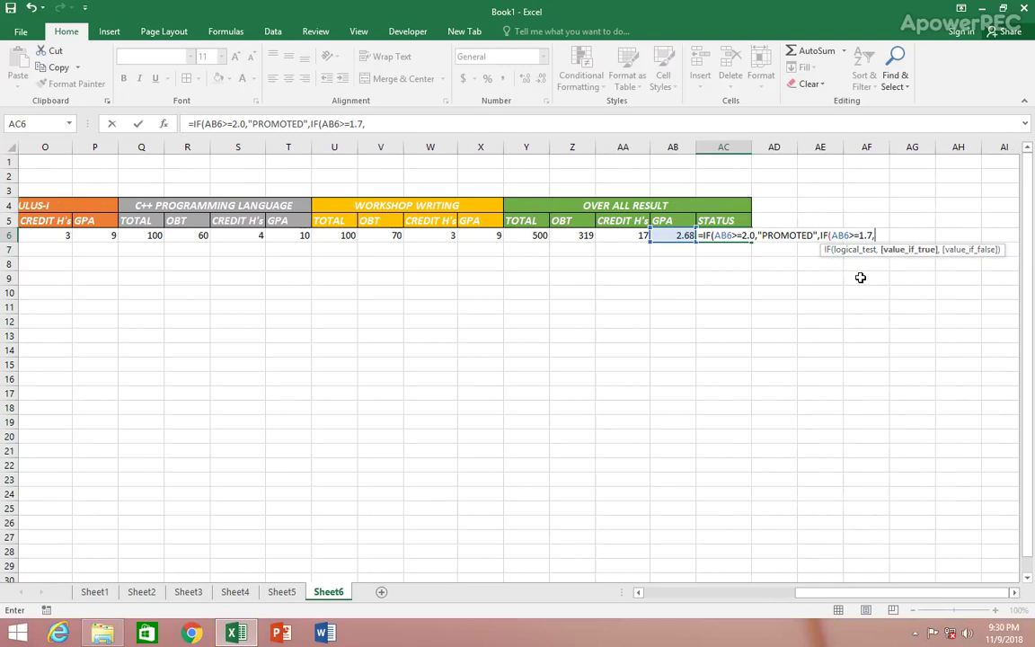
{"action": "type", "text": "\"P"}
{"action": "type", "text": "RO"}
{"action": "type", "text": "BT"}
{"action": "type", "text": "ION"}
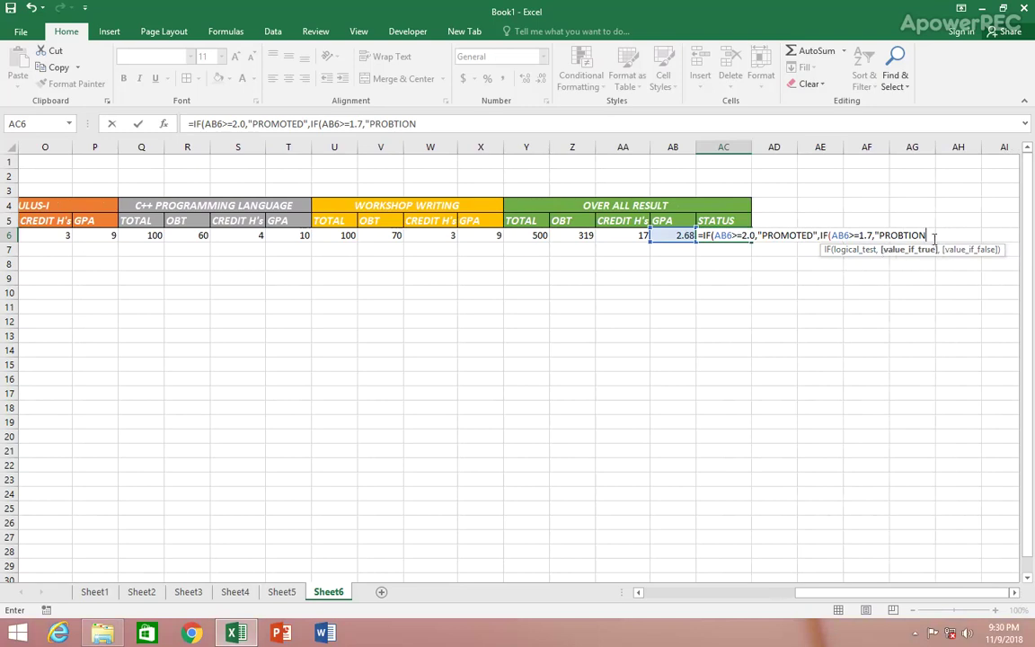
Step: Fix the PROBTION typos, close the formula with "DROP", and commit so AC6 shows PROMOTED
{"action": "left_click", "coordinate": [899, 236]}
{"action": "type", "text": "e"}
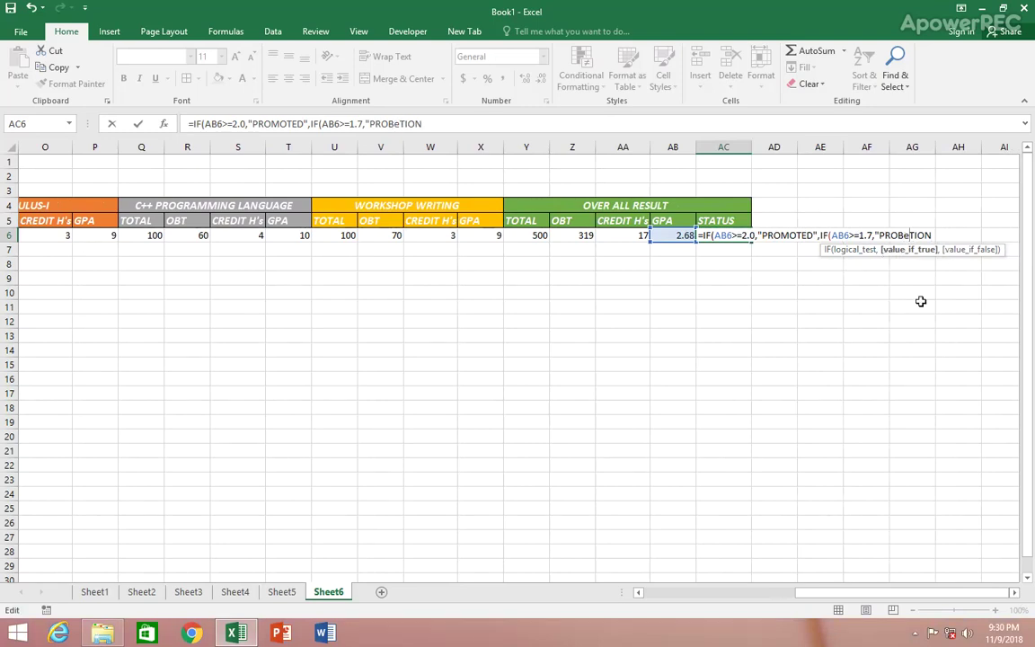
{"action": "key", "text": "BackSpace"}
{"action": "type", "text": "I"}
{"action": "key", "text": "BackSpace"}
{"action": "type", "text": ","}
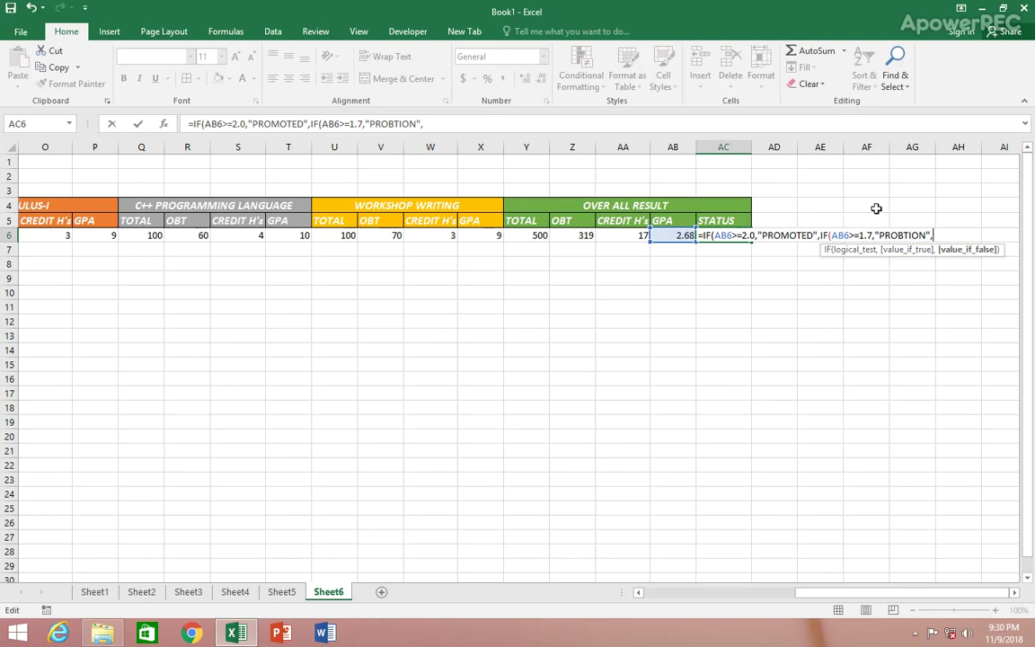
{"action": "type", "text": "\"DR"}
{"action": "type", "text": "OP\""}
{"action": "type", "text": ")"}
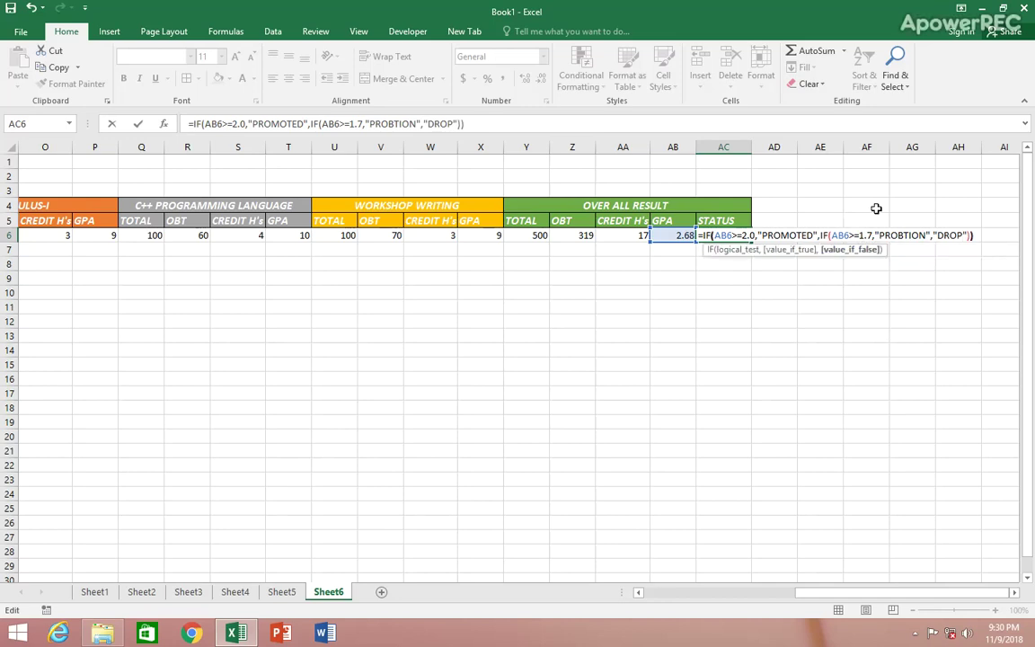
{"action": "type", "text": ")"}
{"action": "key", "text": "ctrl+Return"}
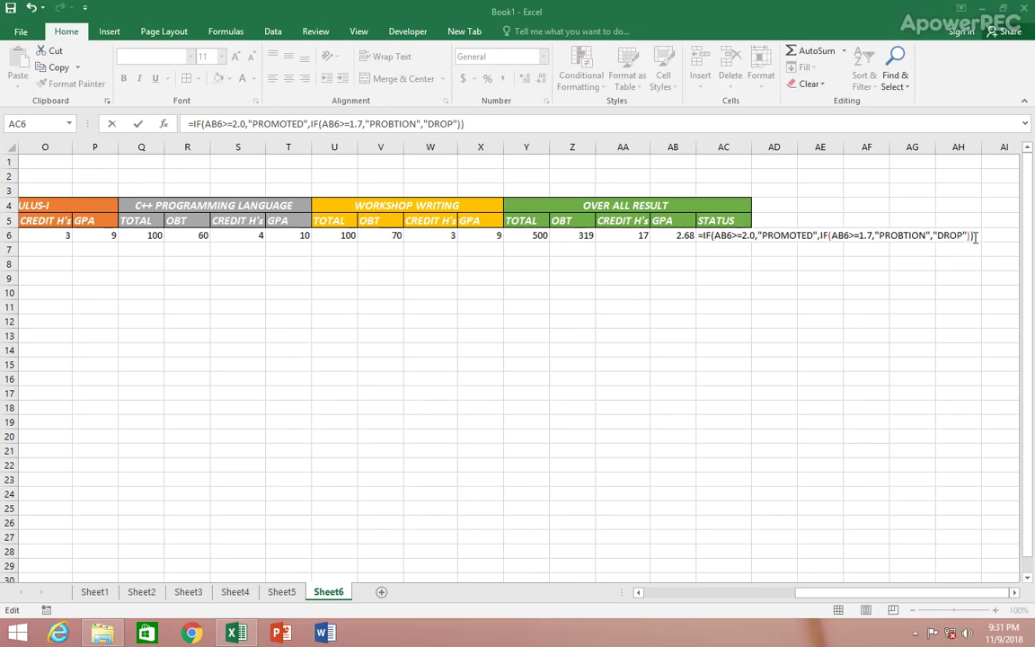
{"action": "left_click", "coordinate": [977, 235]}
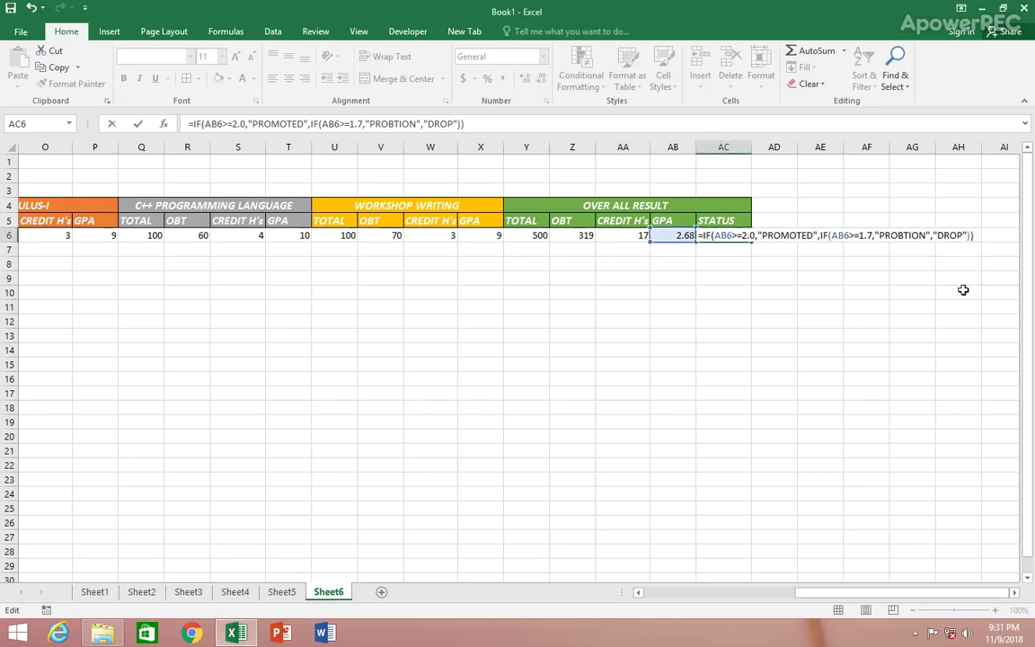
{"action": "key", "text": "Return"}
Step: Review the AB6 and AC6 formulas, then change the first student's Physics mark to 46
{"action": "left_click", "coordinate": [671, 235]}
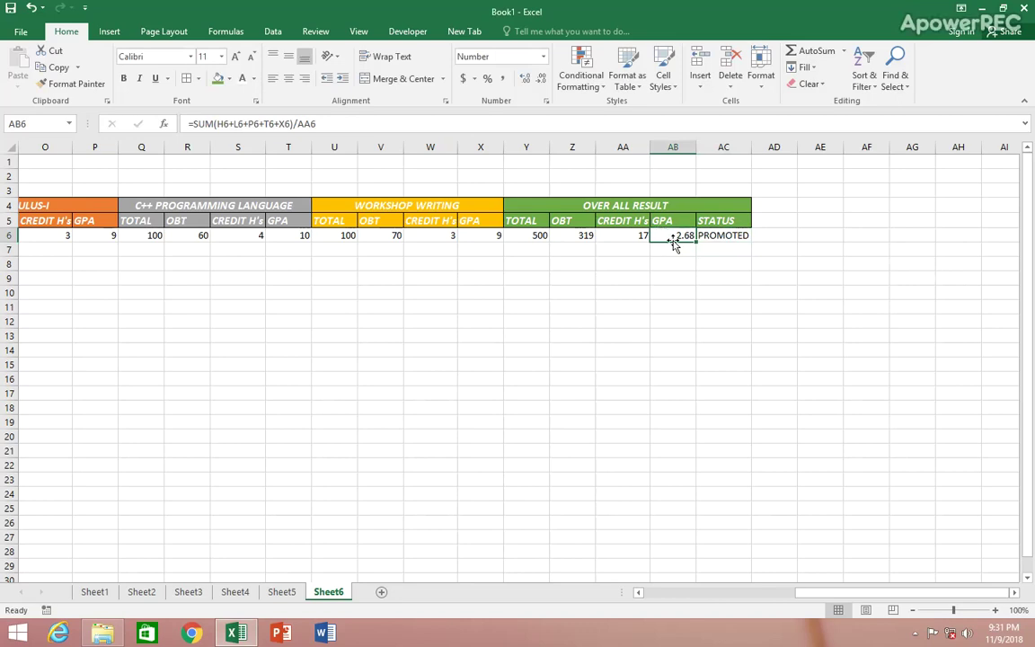
{"action": "left_click", "coordinate": [714, 235]}
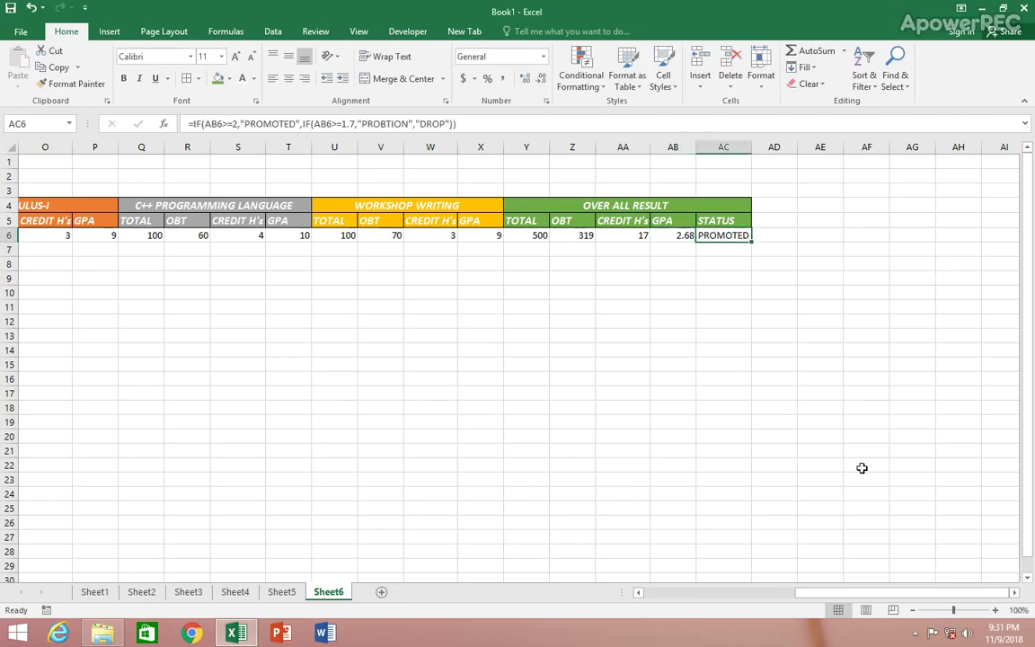
{"action": "left_click_drag", "start_coordinate": [884, 599], "coordinate": [712, 596]}
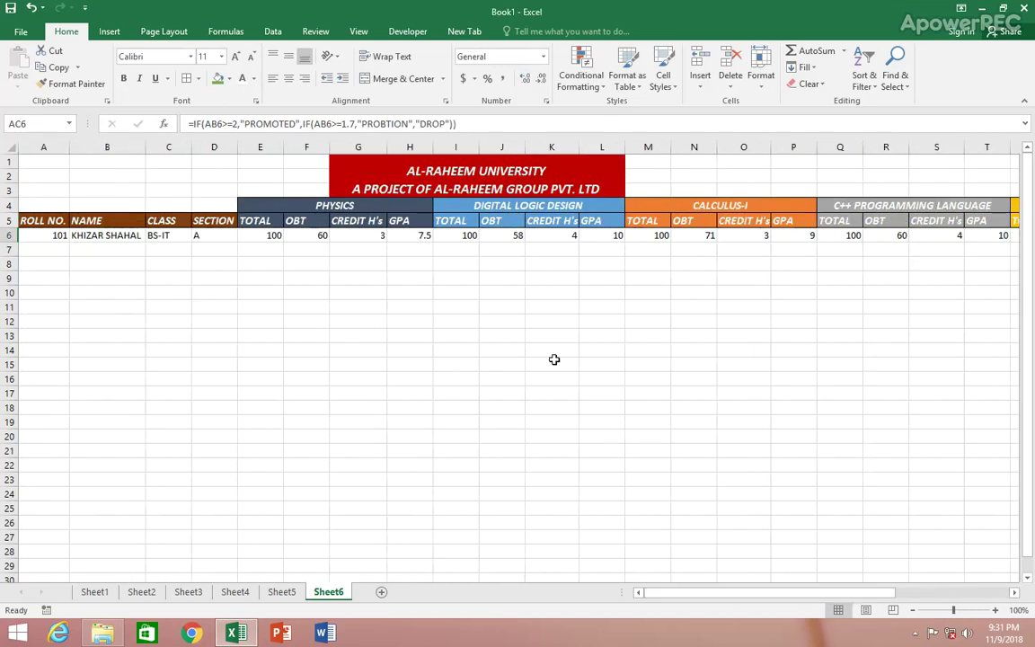
{"action": "left_click", "coordinate": [307, 235]}
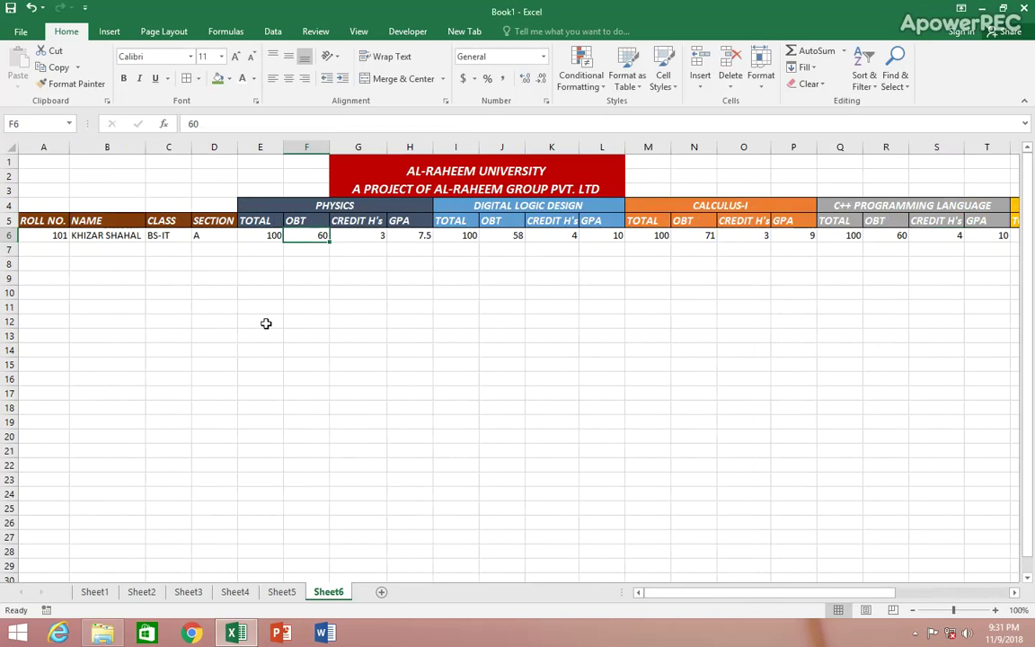
{"action": "type", "text": "46"}
{"action": "key", "text": "Return"}
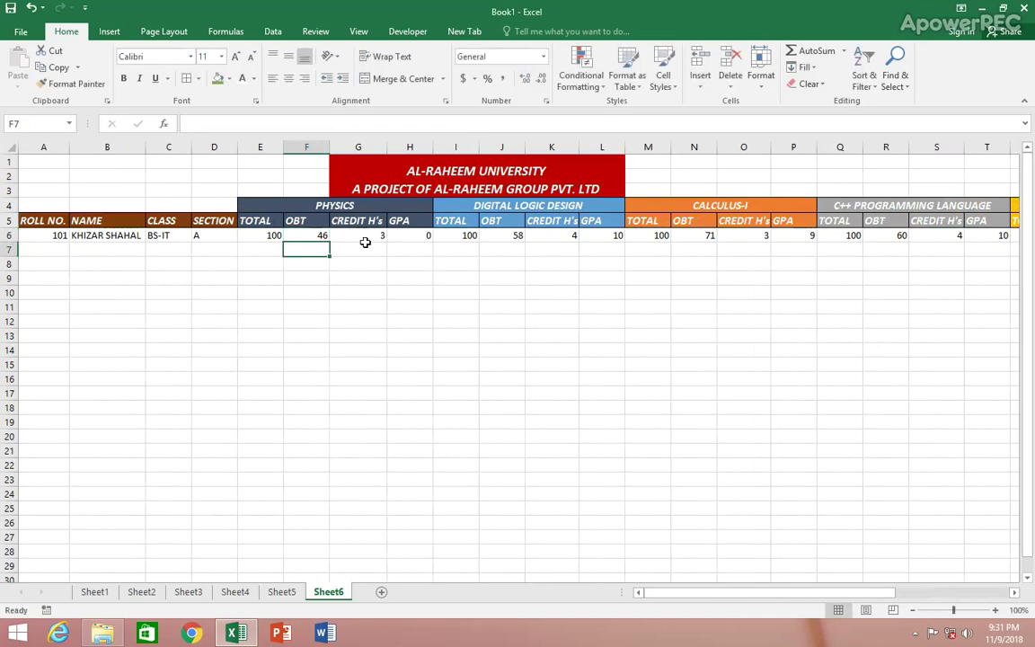
{"action": "left_click", "coordinate": [409, 239]}
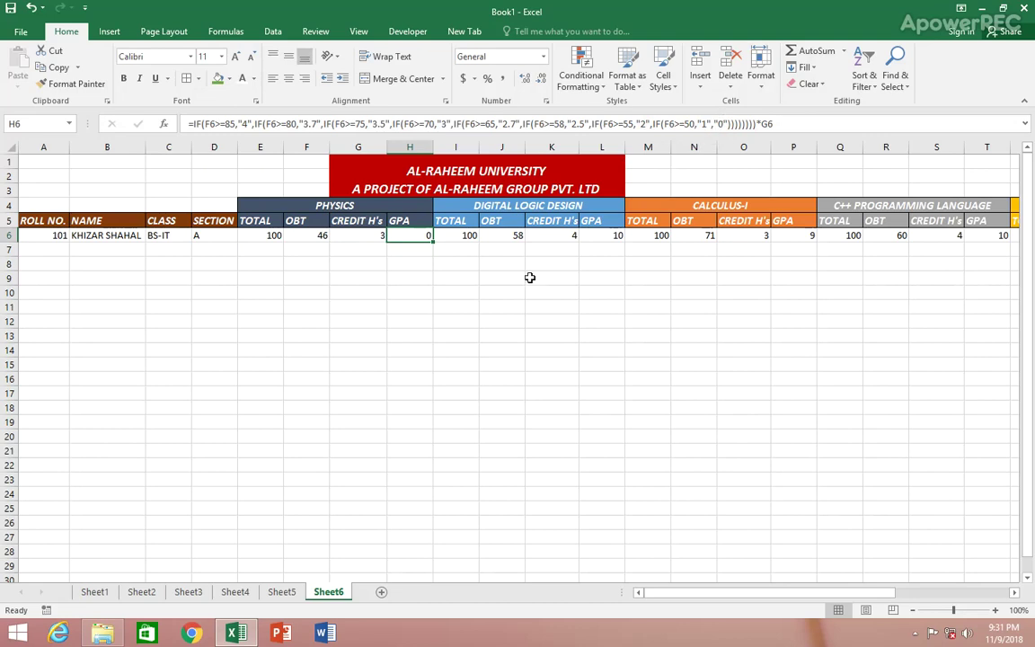
Step: Set Calculus-I to 48 and Workshop Writing to 50, dropping the GPA to 1.35
{"action": "left_click", "coordinate": [694, 235]}
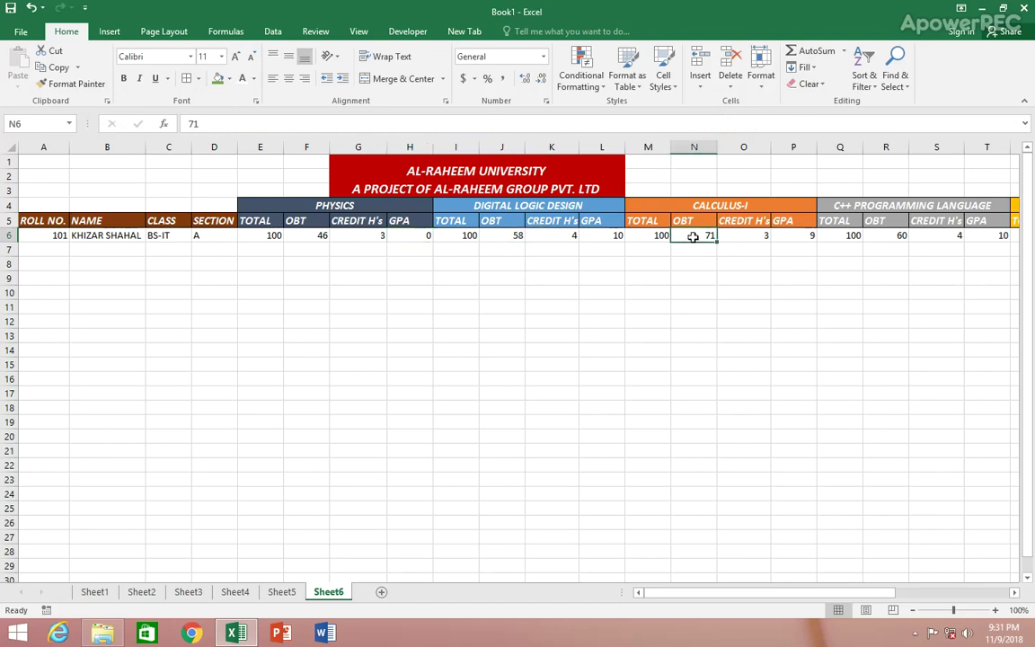
{"action": "type", "text": "48"}
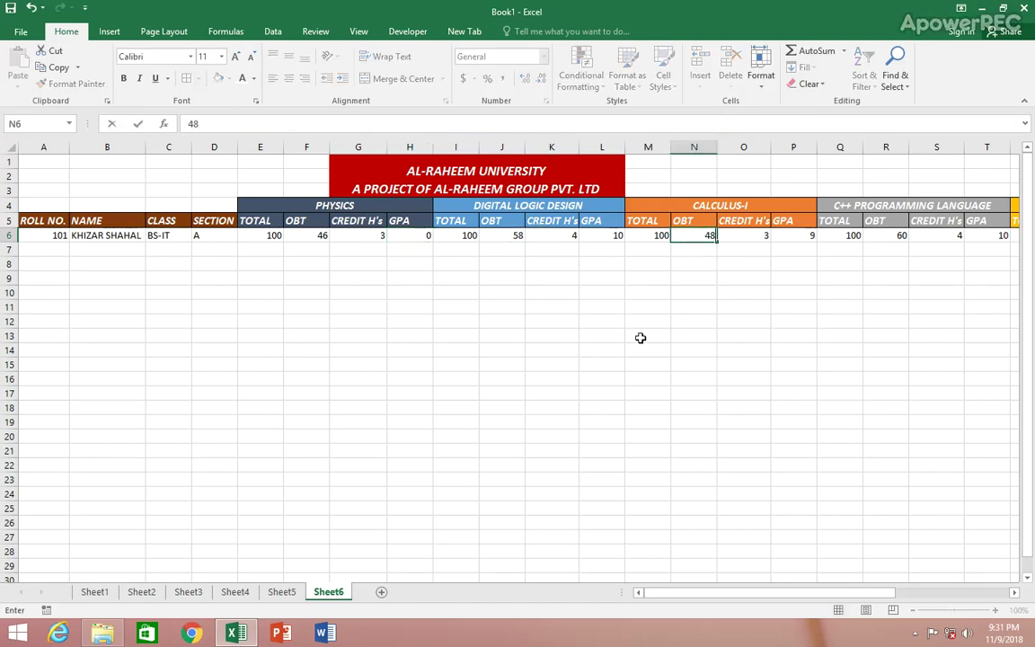
{"action": "key", "text": "Return"}
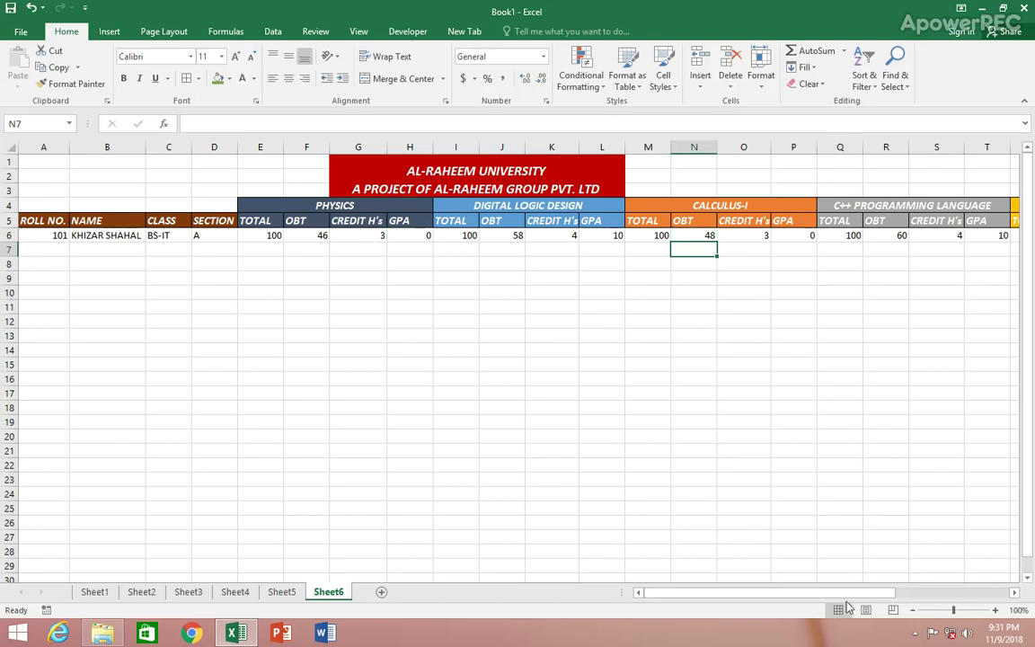
{"action": "left_click_drag", "start_coordinate": [853, 593], "coordinate": [975, 594]}
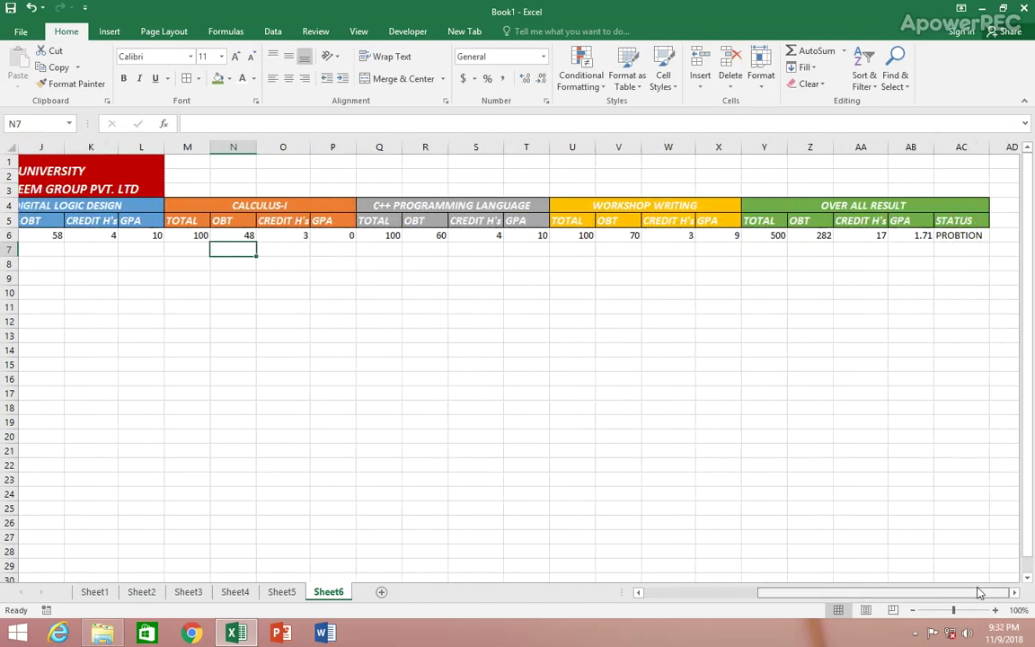
{"action": "left_click", "coordinate": [909, 236]}
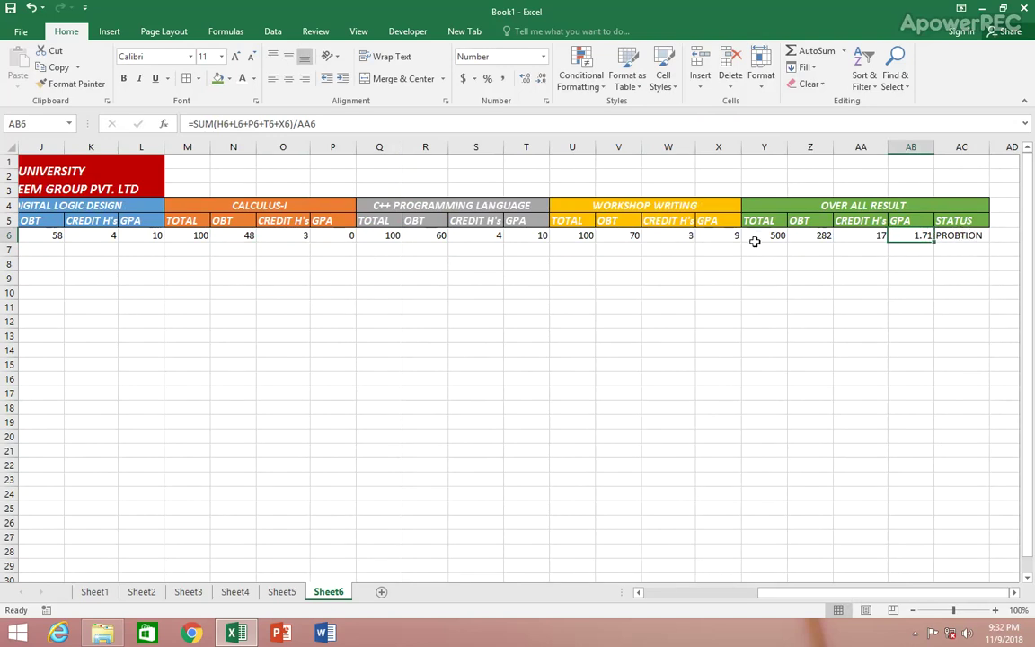
{"action": "left_click", "coordinate": [619, 235]}
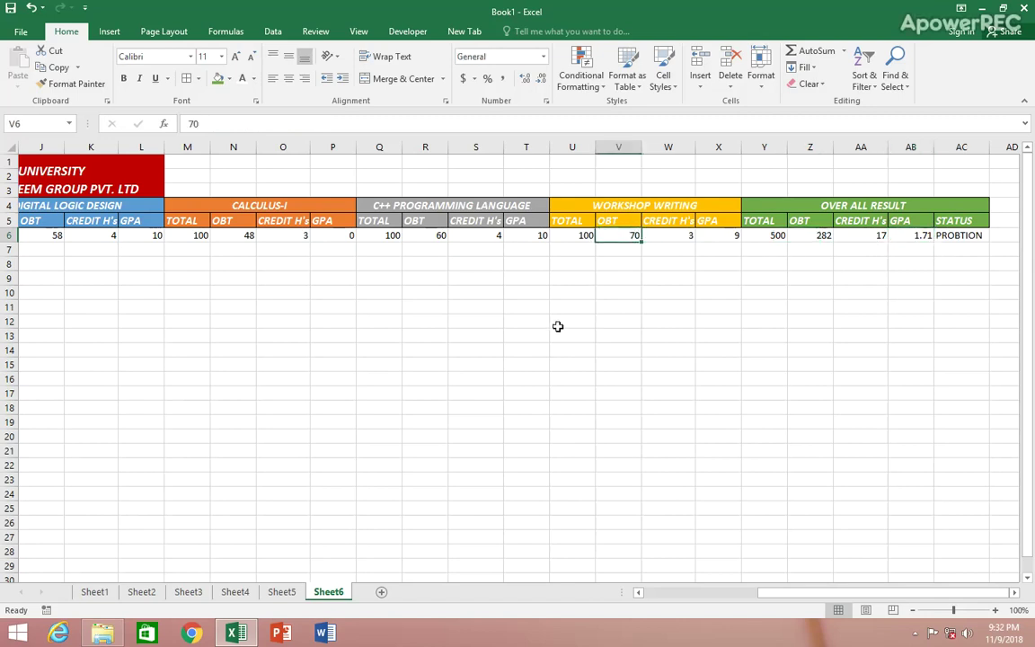
{"action": "type", "text": "50"}
{"action": "key", "text": "Return"}
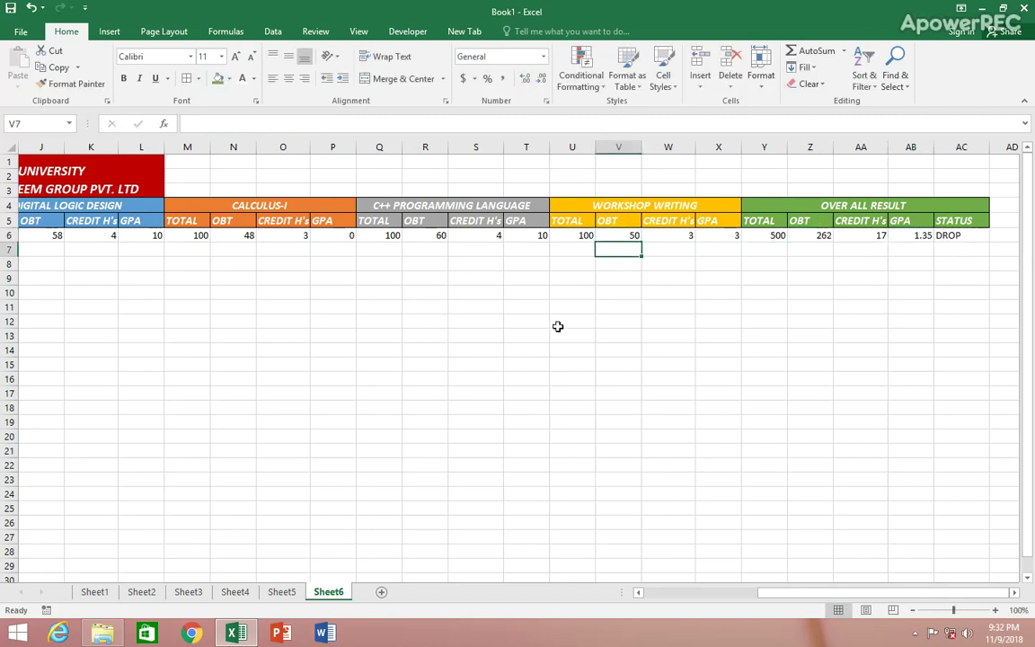
{"action": "left_click", "coordinate": [907, 237]}
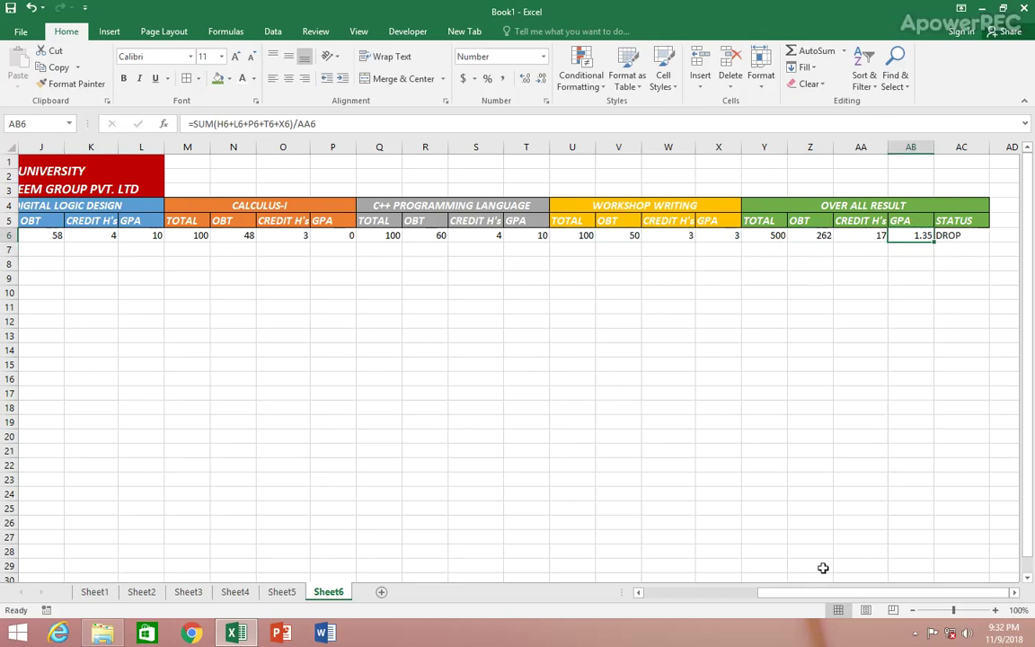
{"action": "left_click_drag", "start_coordinate": [846, 594], "coordinate": [708, 592]}
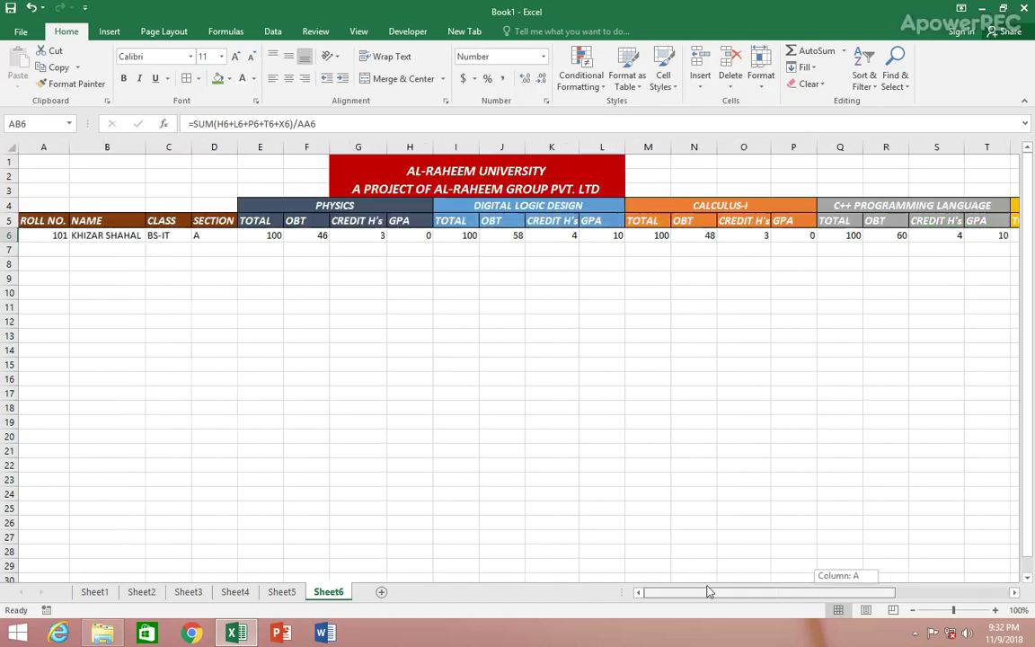
Step: Enter roll 102 with the student's name in row 7, copying class BS-IT and section A down
{"action": "left_click", "coordinate": [52, 251]}
{"action": "type", "text": "102"}
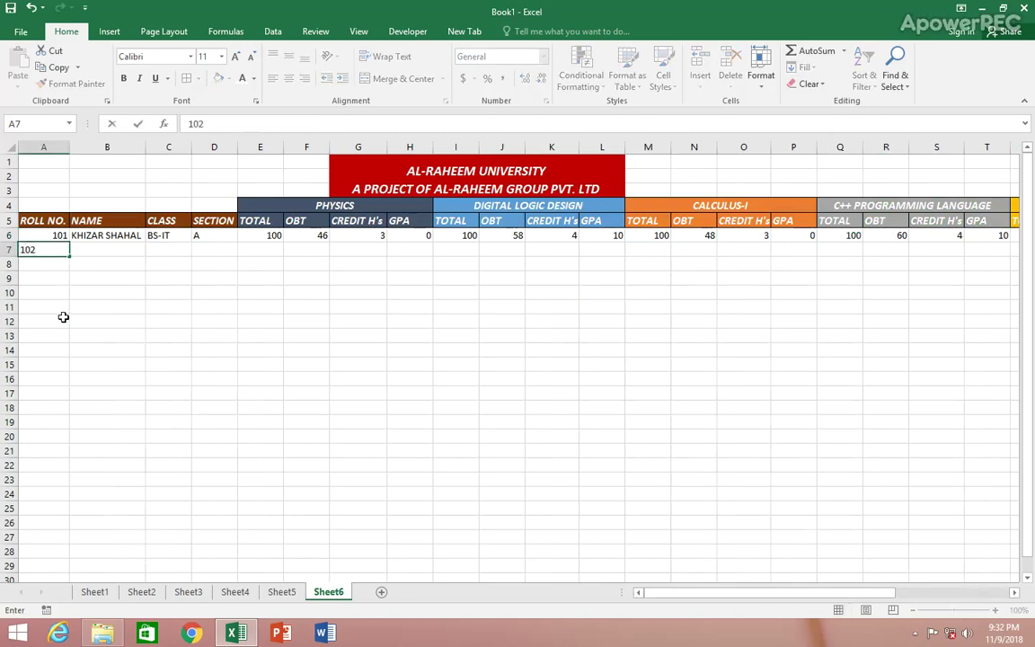
{"action": "key", "text": "Tab"}
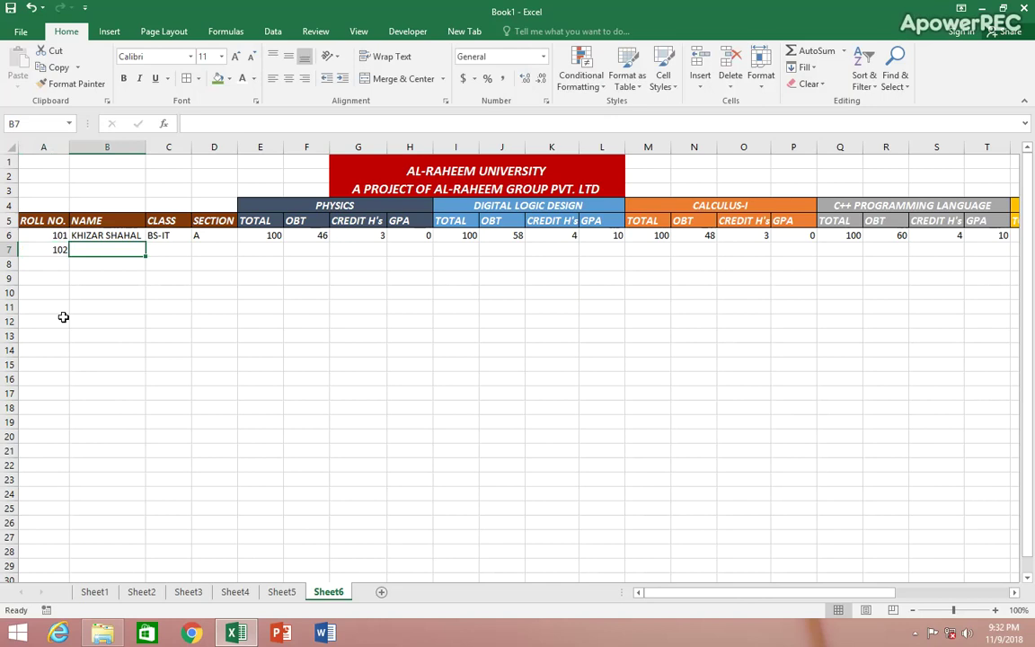
{"action": "type", "text": "HI"}
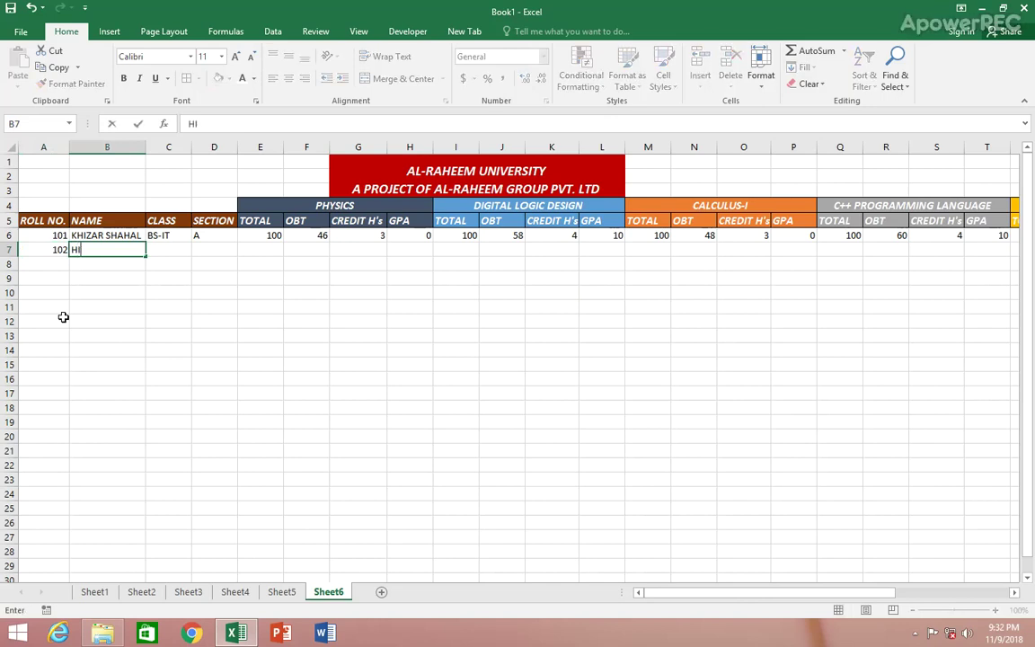
{"action": "type", "text": "RA NASEEM"}
{"action": "left_click", "coordinate": [168, 249]}
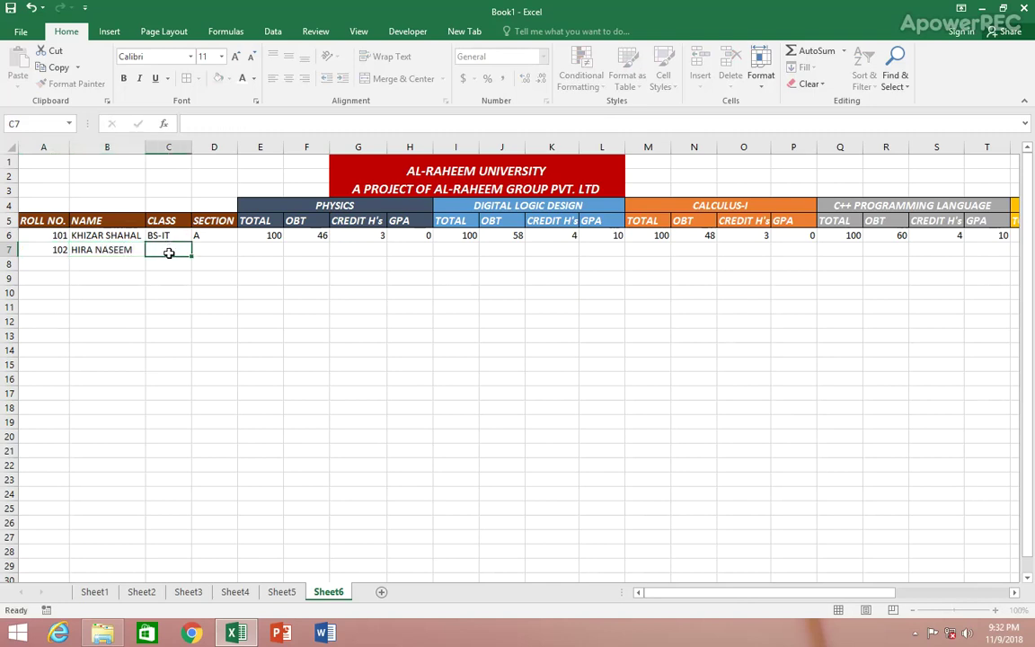
{"action": "left_click", "coordinate": [172, 235]}
{"action": "mouse_move", "coordinate": [194, 242]}
{"action": "left_mouse_down"}
{"action": "mouse_move", "coordinate": [198, 255]}
{"action": "mouse_move", "coordinate": [282, 252]}
{"action": "left_mouse_up"}
{"action": "left_click", "coordinate": [232, 246]}
{"action": "left_click", "coordinate": [224, 235]}
{"action": "left_click", "coordinate": [262, 237]}
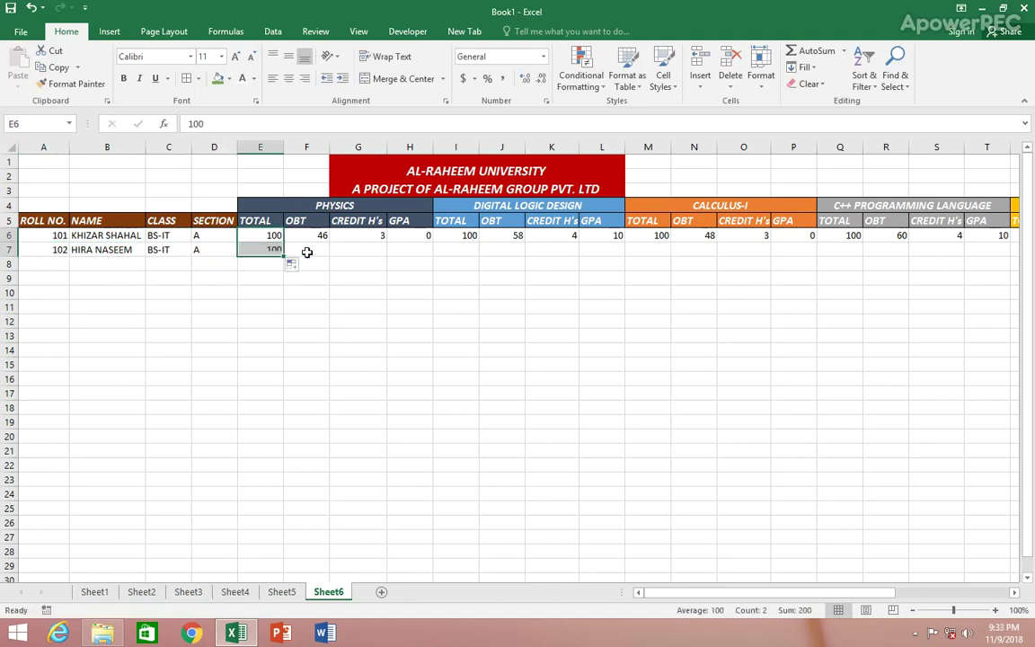
Step: Enter roll 102's Physics obtained mark 60 and 3 credit hours
{"action": "left_click", "coordinate": [307, 253]}
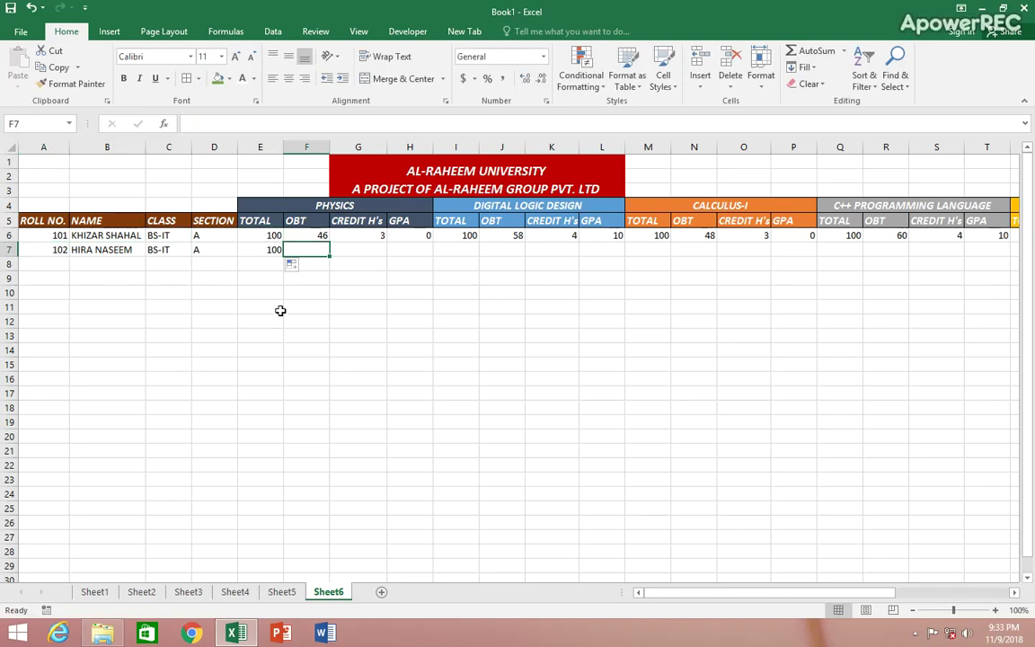
{"action": "type", "text": "60"}
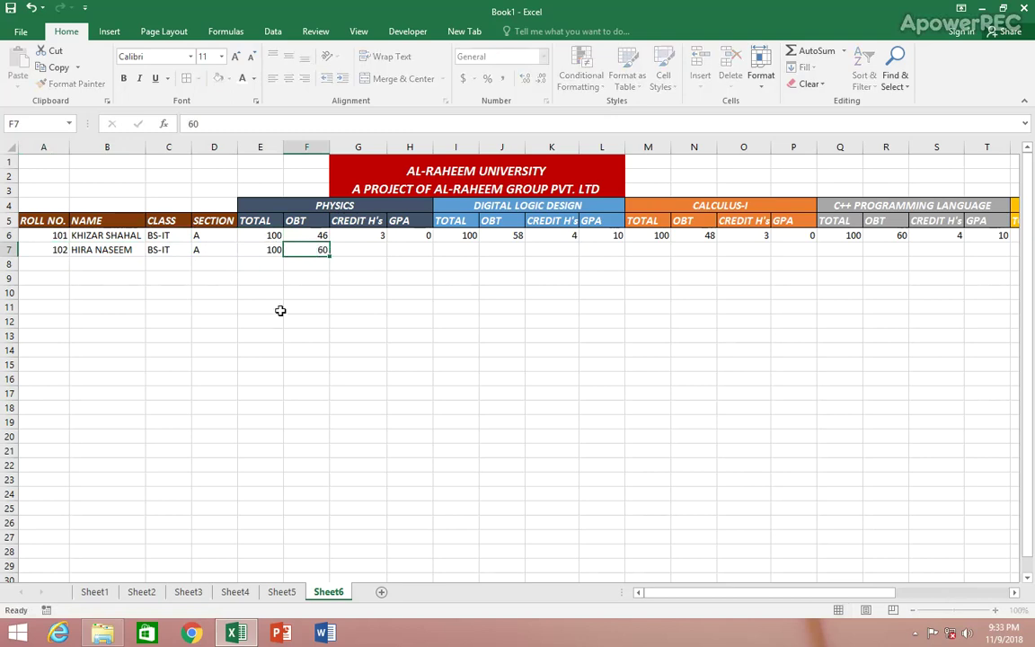
{"action": "key", "text": "Tab"}
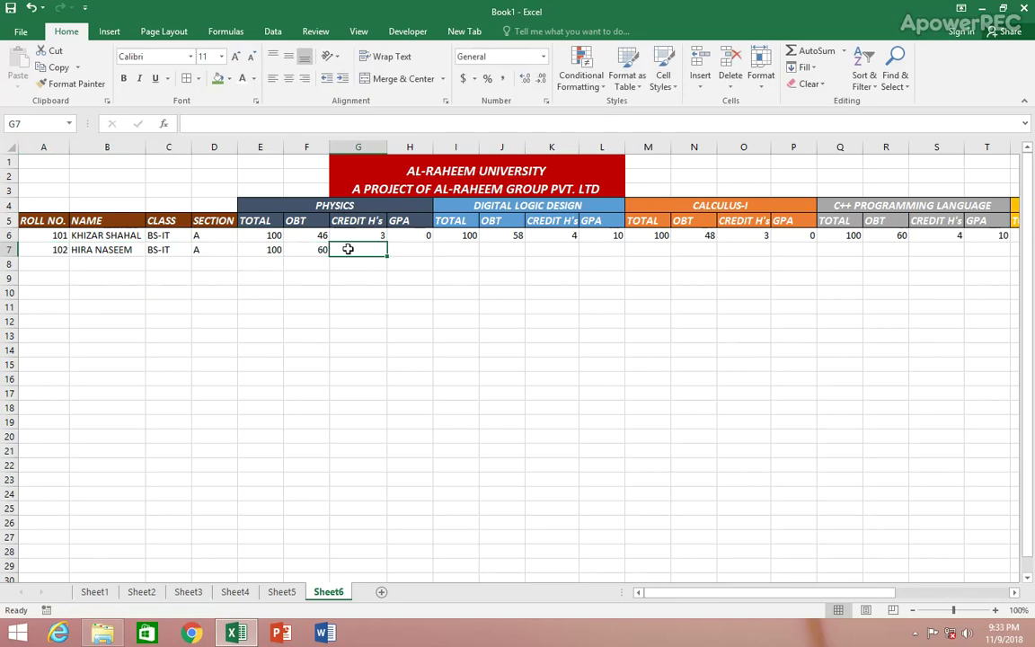
{"action": "type", "text": "3"}
{"action": "key", "text": "Tab"}
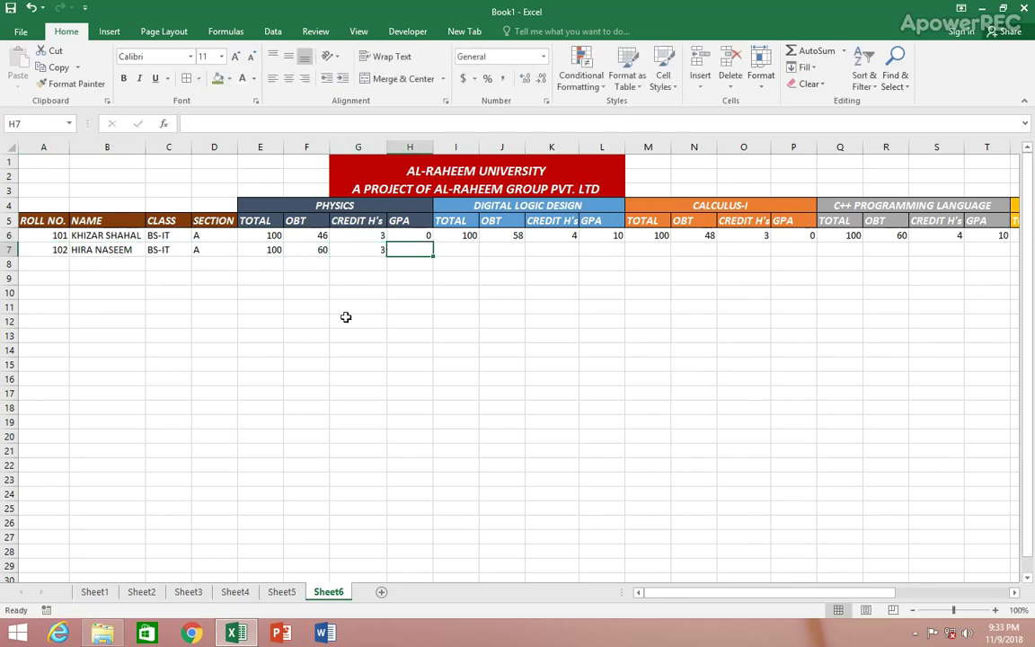
{"action": "key", "text": "Tab"}
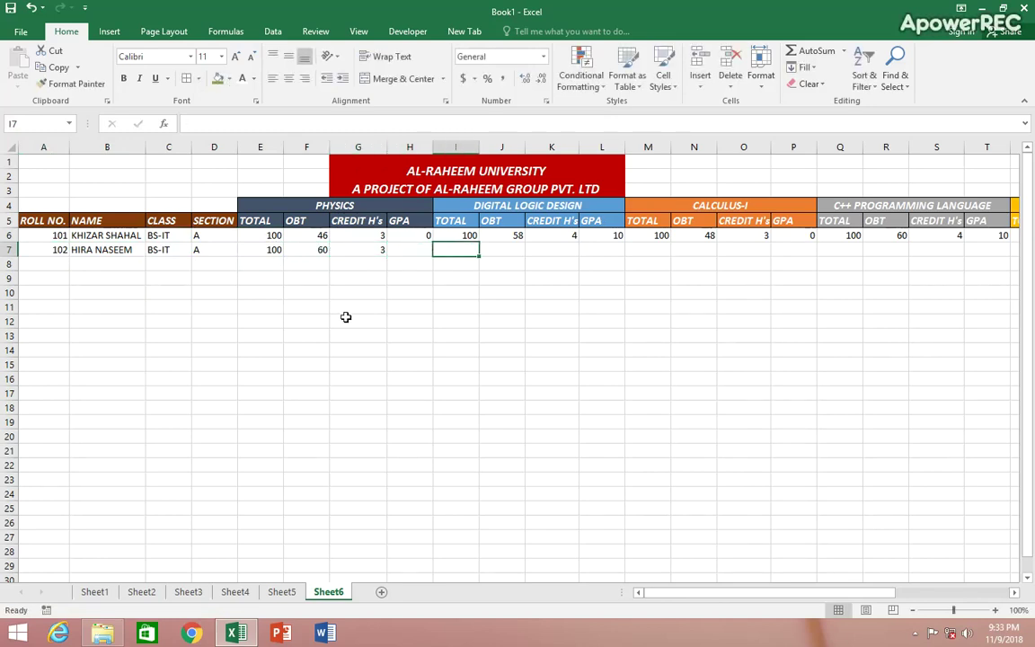
{"action": "left_click", "coordinate": [406, 250]}
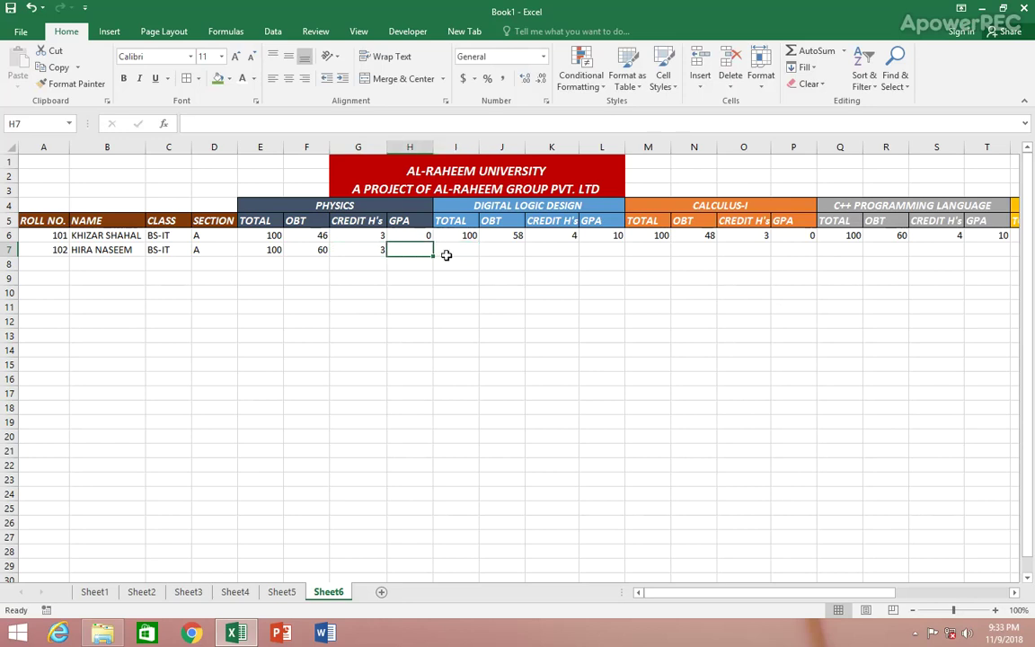
{"action": "left_click", "coordinate": [446, 256]}
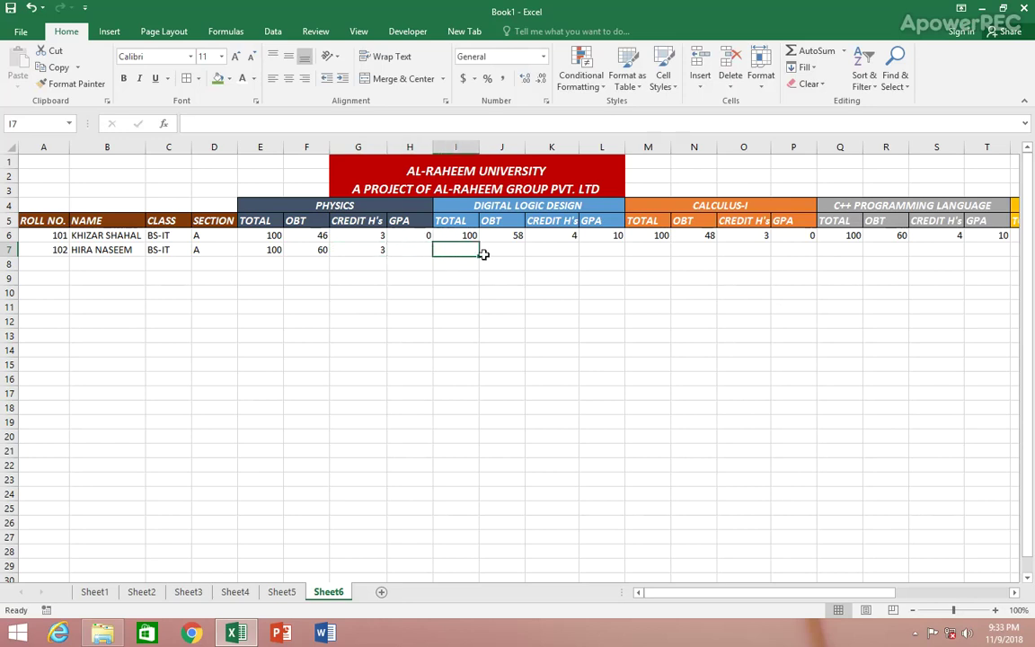
{"action": "left_click", "coordinate": [405, 235]}
{"action": "left_click", "coordinate": [412, 248]}
{"action": "left_click", "coordinate": [408, 236]}
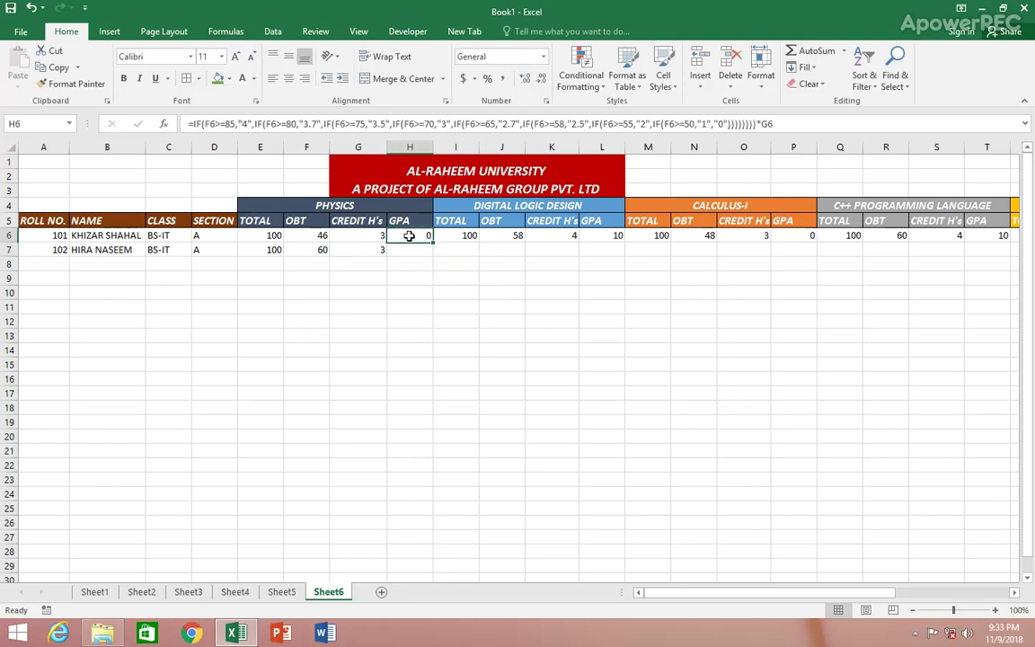
Step: Copy the Physics GPA to H7 and total 100 to I7, and enter 50 in J7
{"action": "left_click_drag", "start_coordinate": [433, 242], "coordinate": [436, 257]}
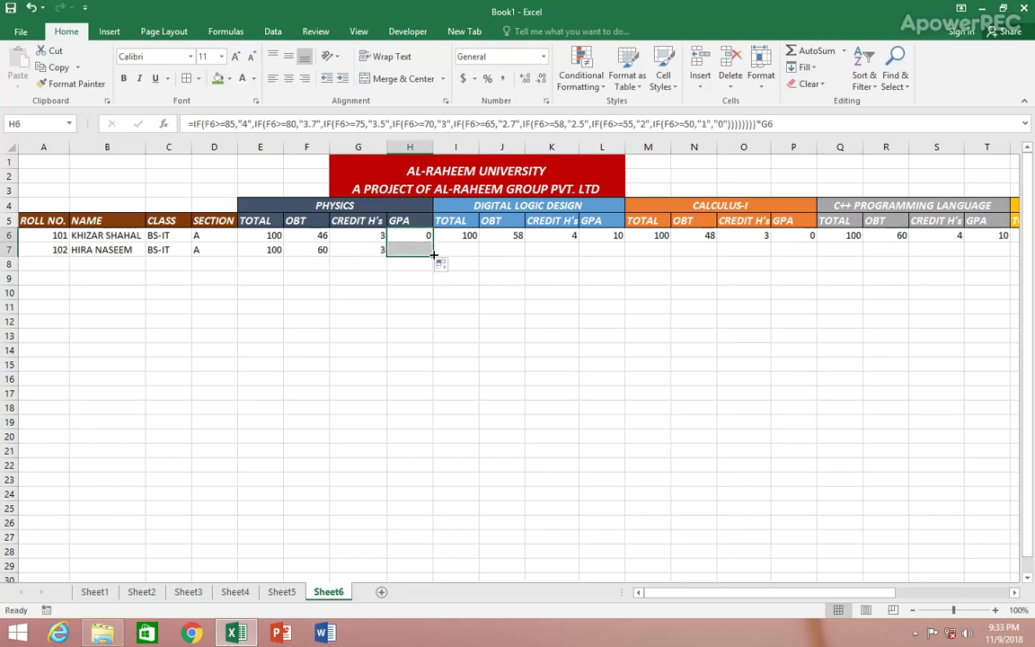
{"action": "left_click", "coordinate": [445, 253]}
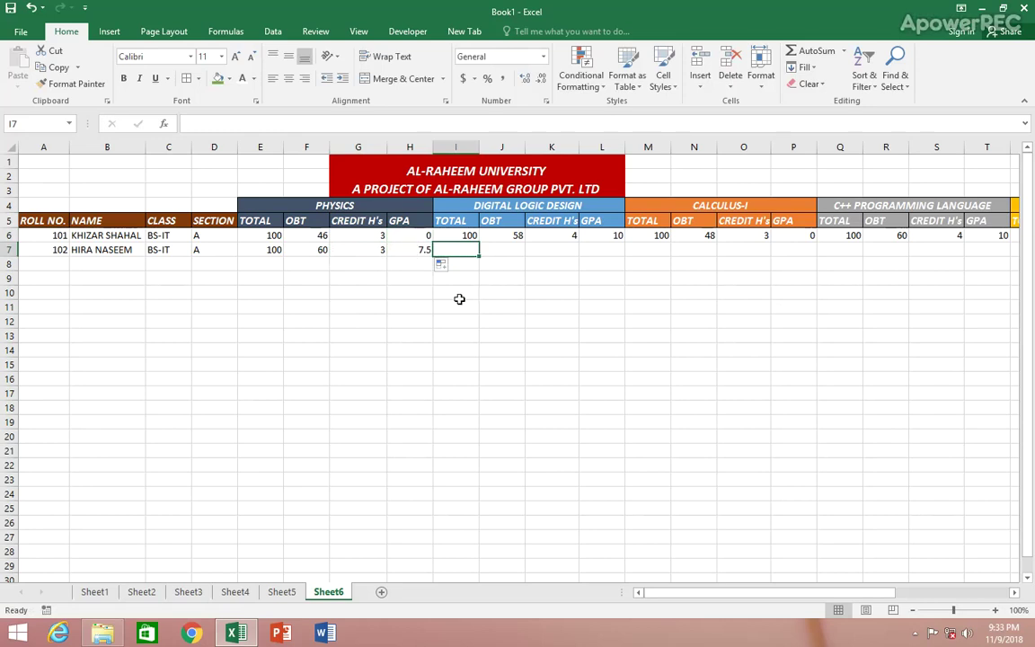
{"action": "left_click", "coordinate": [440, 236]}
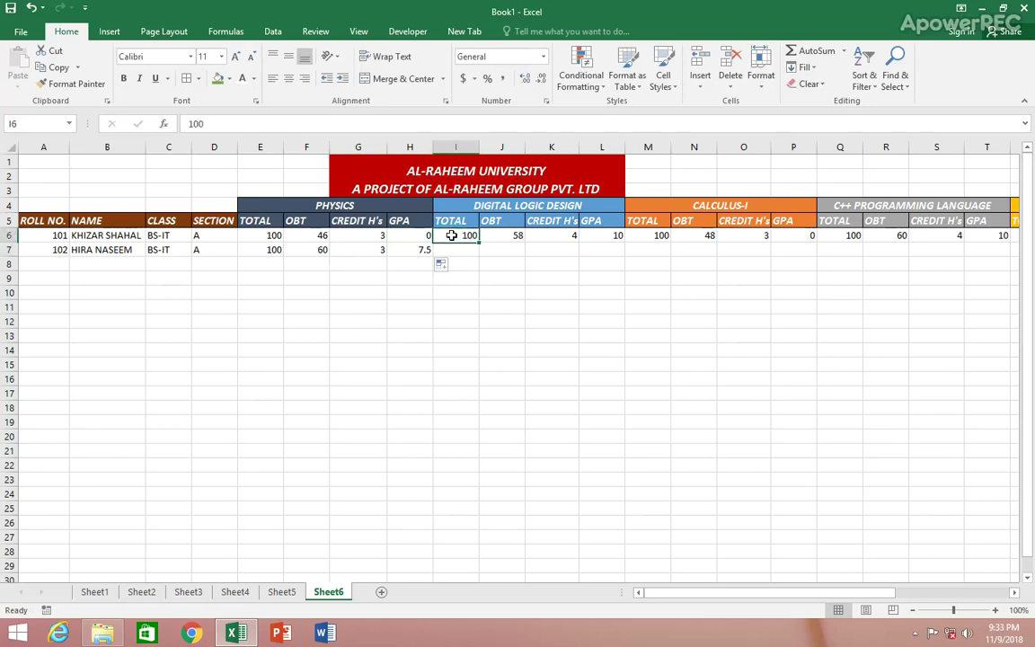
{"action": "left_click_drag", "start_coordinate": [481, 243], "coordinate": [471, 256]}
{"action": "left_click", "coordinate": [500, 241]}
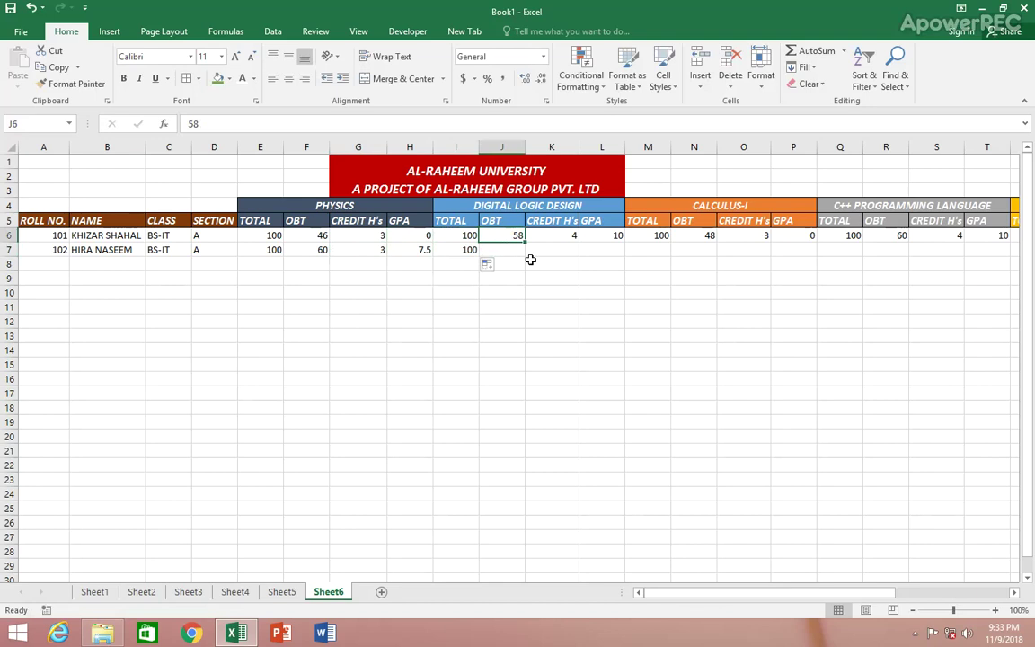
{"action": "left_click", "coordinate": [514, 250]}
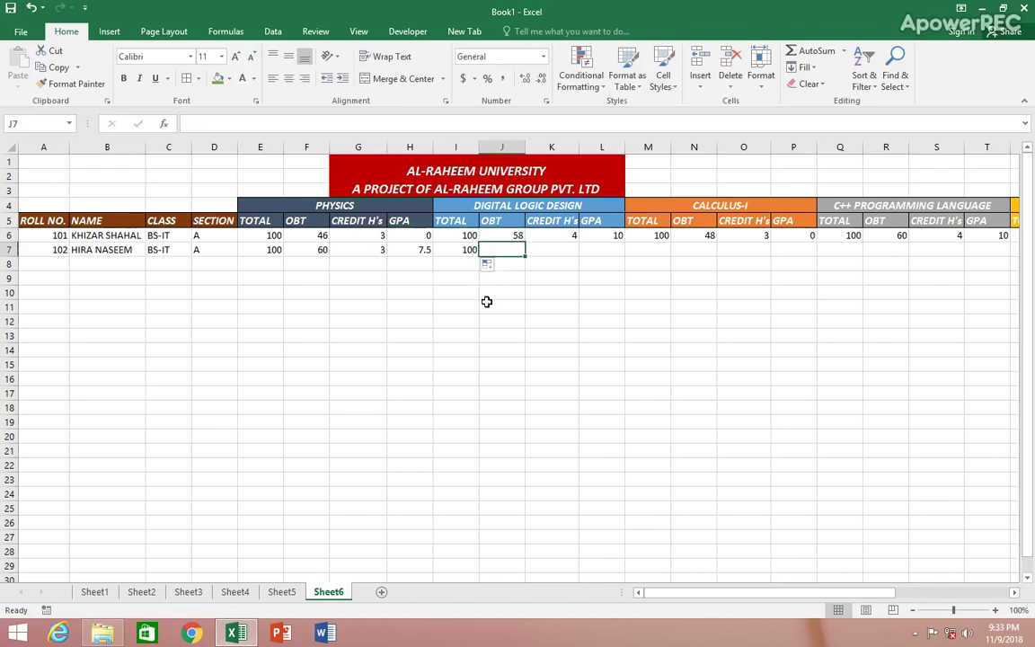
{"action": "type", "text": "50"}
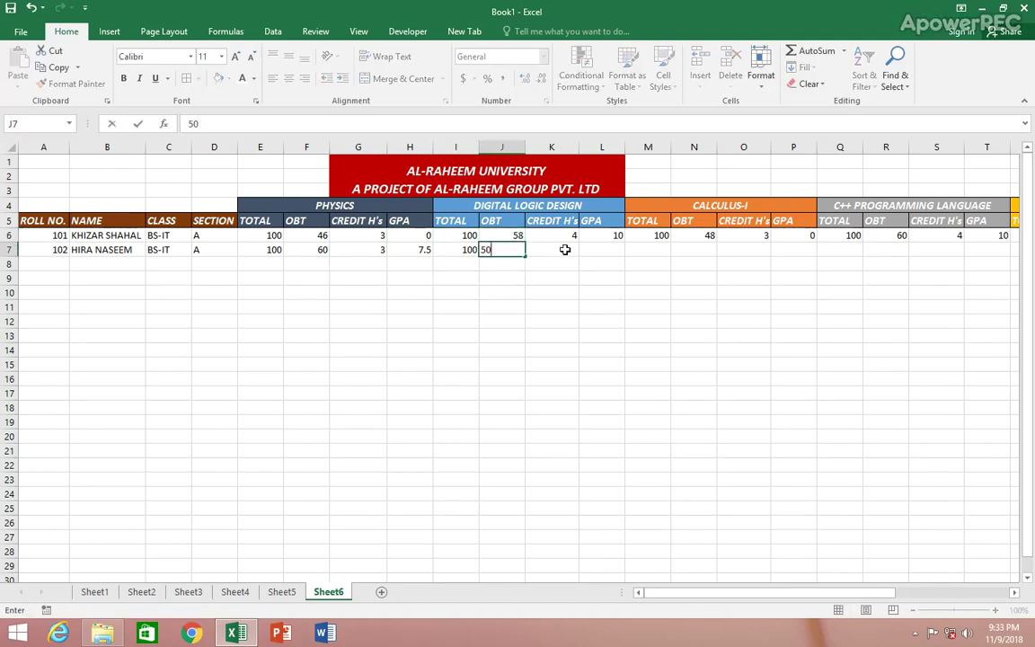
{"action": "left_click", "coordinate": [566, 249]}
Step: Copy 4 credit hours and the GPA formula into row 7, and enter Calculus-I mark 70 in N7
{"action": "left_click", "coordinate": [558, 234]}
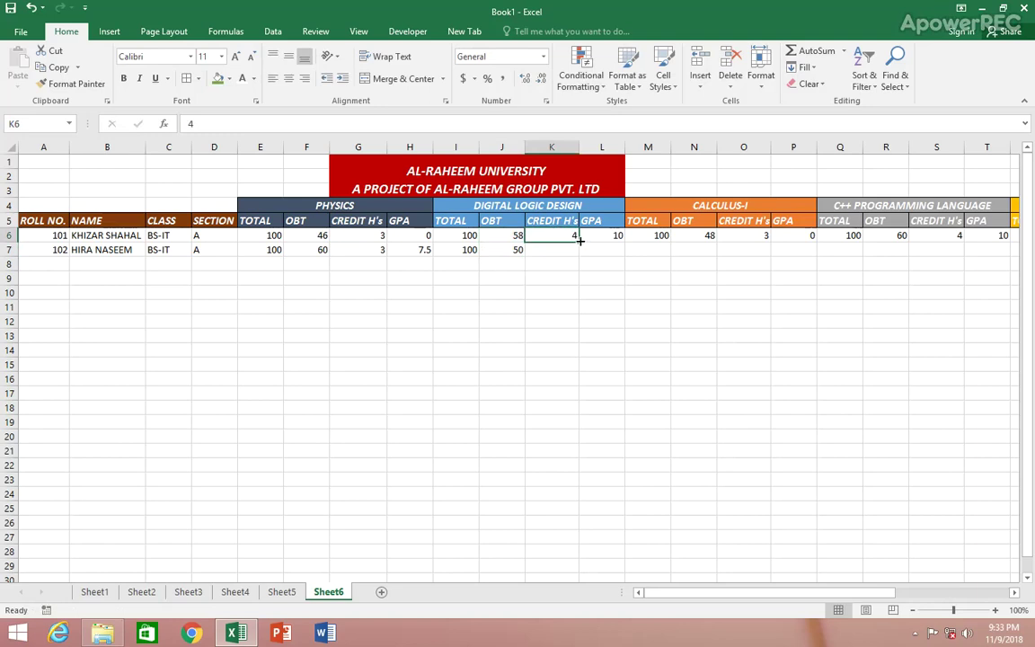
{"action": "left_click_drag", "start_coordinate": [579, 242], "coordinate": [578, 255]}
{"action": "left_click", "coordinate": [615, 252]}
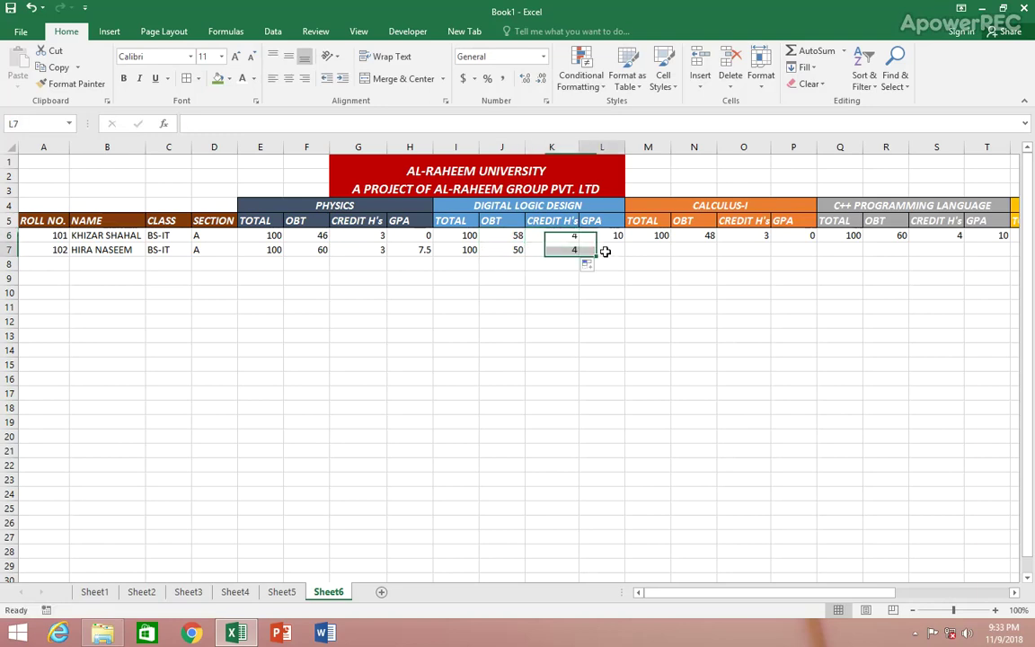
{"action": "left_click", "coordinate": [612, 235]}
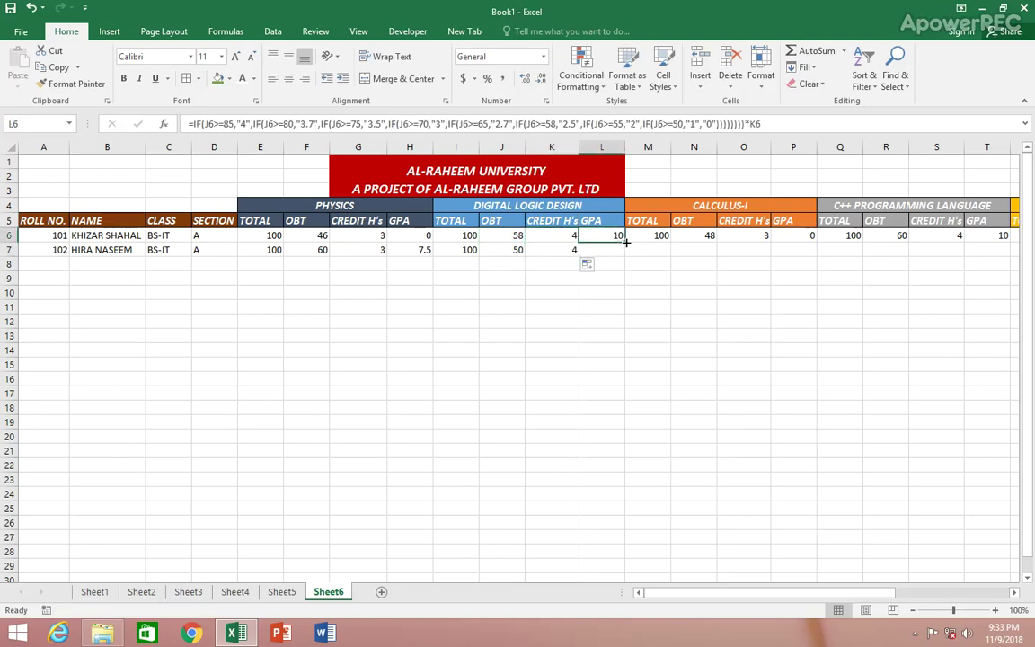
{"action": "mouse_move", "coordinate": [627, 242]}
{"action": "left_mouse_down"}
{"action": "mouse_move", "coordinate": [626, 256]}
{"action": "mouse_move", "coordinate": [821, 243]}
{"action": "mouse_move", "coordinate": [775, 264]}
{"action": "left_mouse_up"}
{"action": "left_click", "coordinate": [658, 251]}
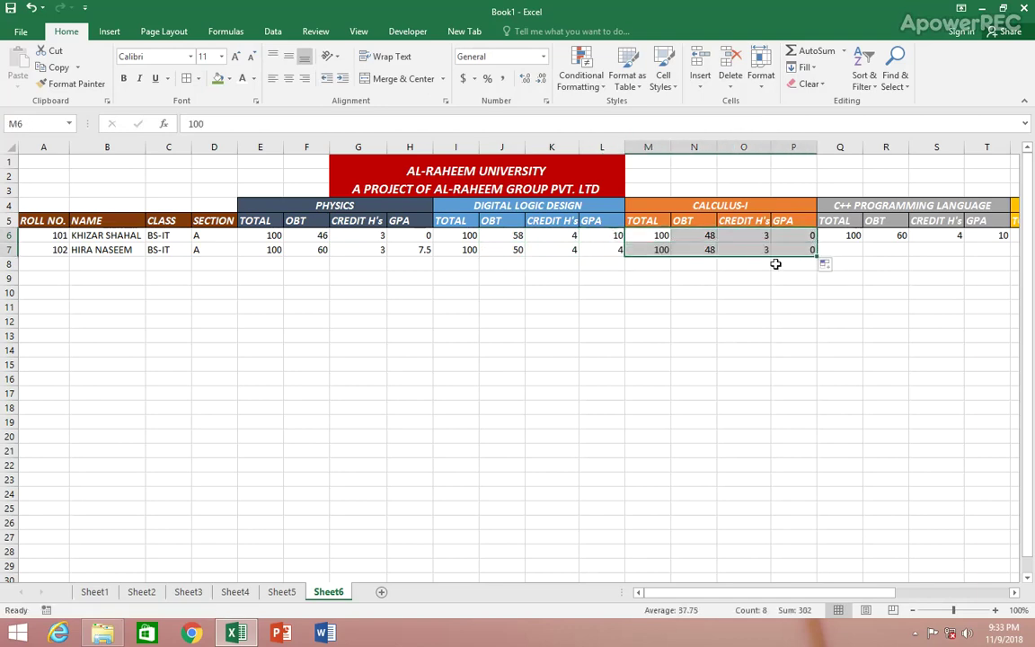
{"action": "left_click", "coordinate": [827, 250]}
{"action": "left_click", "coordinate": [693, 250]}
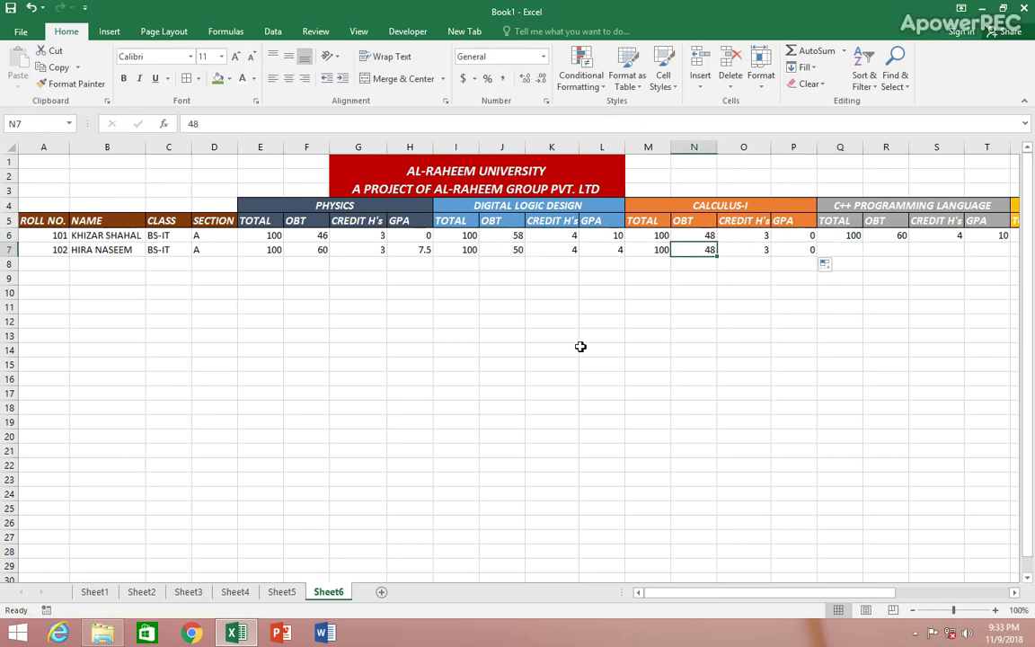
{"action": "type", "text": "70"}
{"action": "key", "text": "Return"}
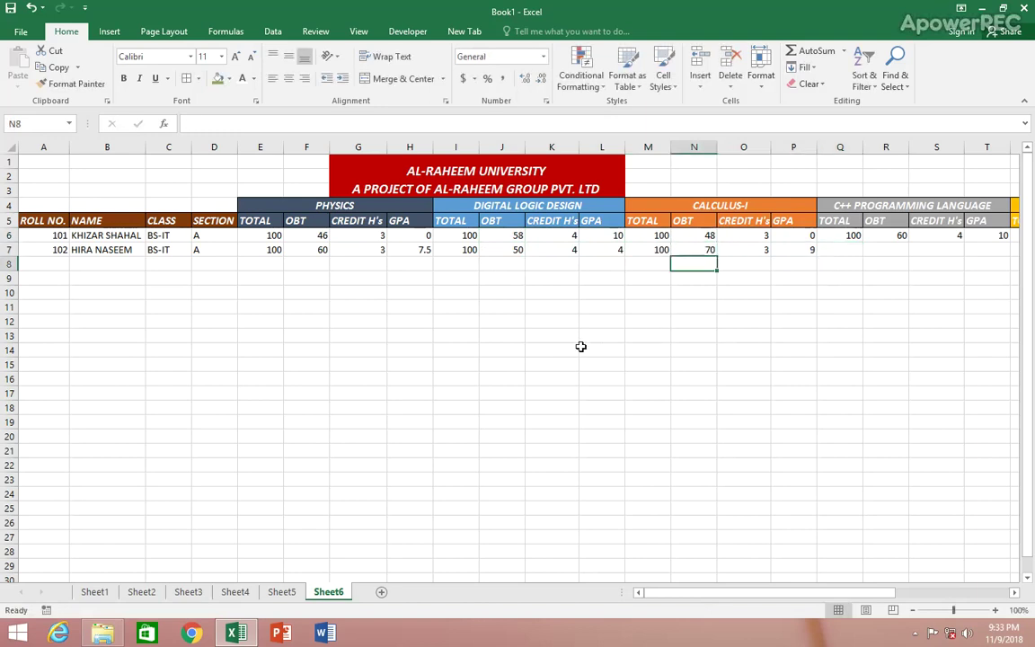
Step: Fill Q6:AC6 down into row 7, giving 290 of 500, GPA 1.97, status PROBTION
{"action": "left_click_drag", "start_coordinate": [861, 598], "coordinate": [928, 596]}
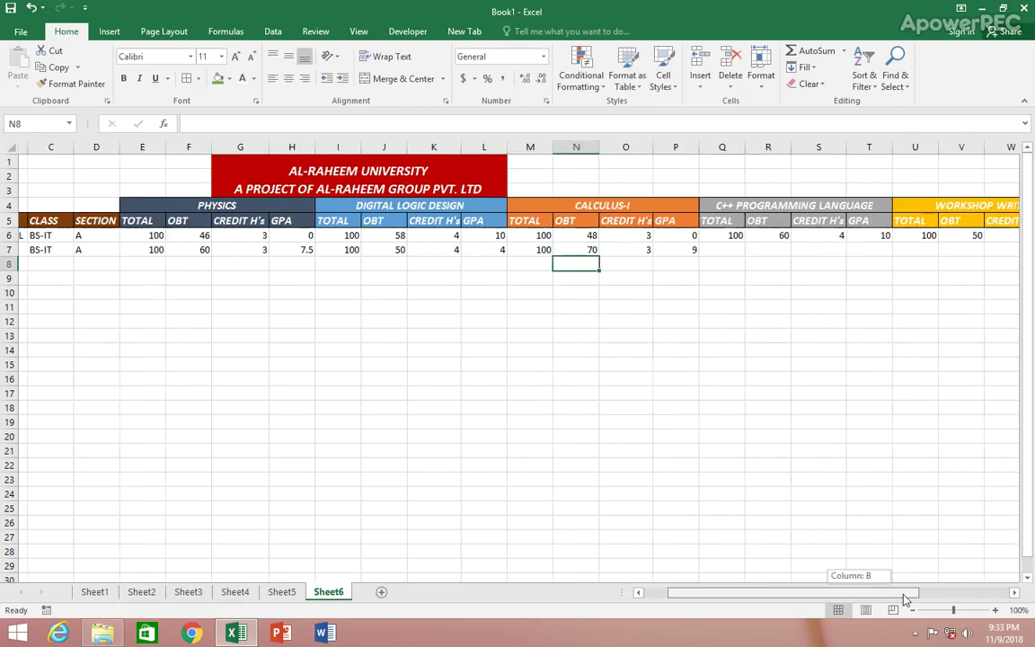
{"action": "left_click_drag", "start_coordinate": [569, 236], "coordinate": [1025, 240]}
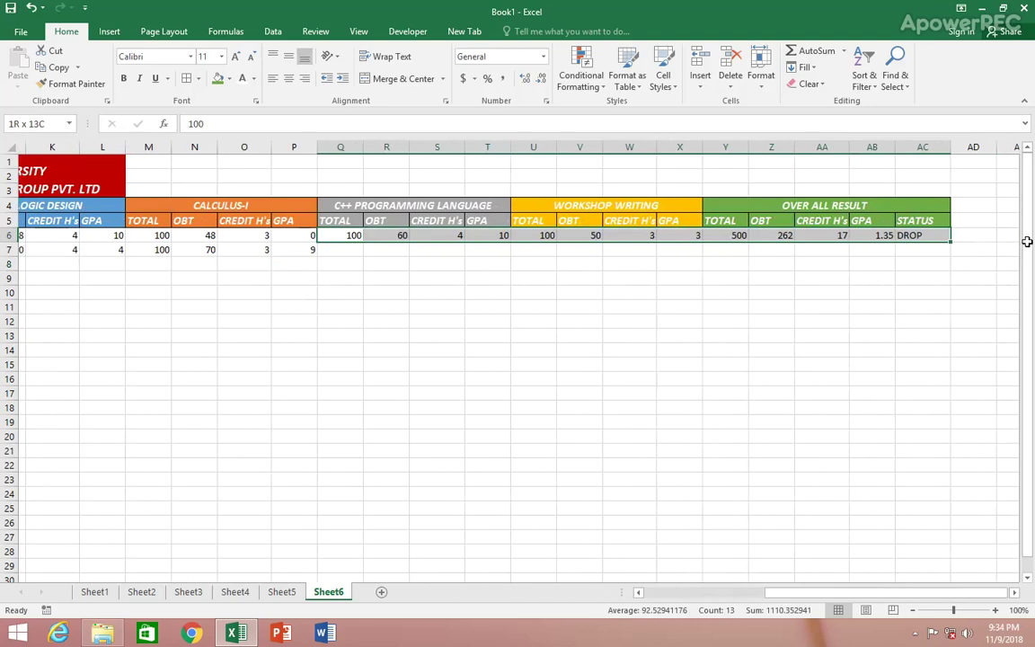
{"action": "left_click_drag", "start_coordinate": [1026, 241], "coordinate": [915, 237]}
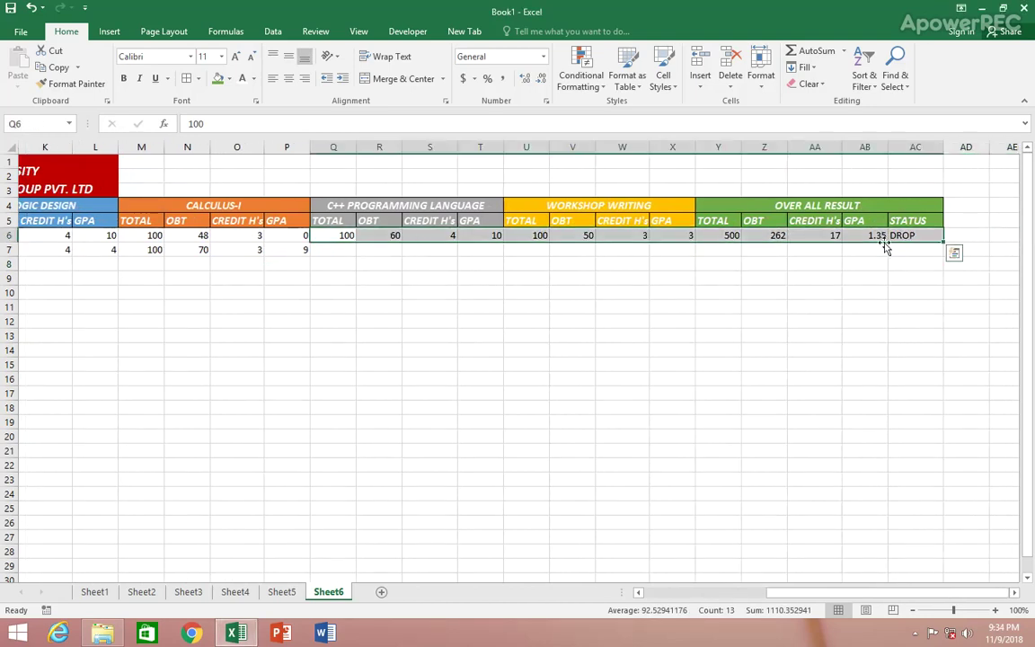
{"action": "left_click_drag", "start_coordinate": [944, 241], "coordinate": [946, 252]}
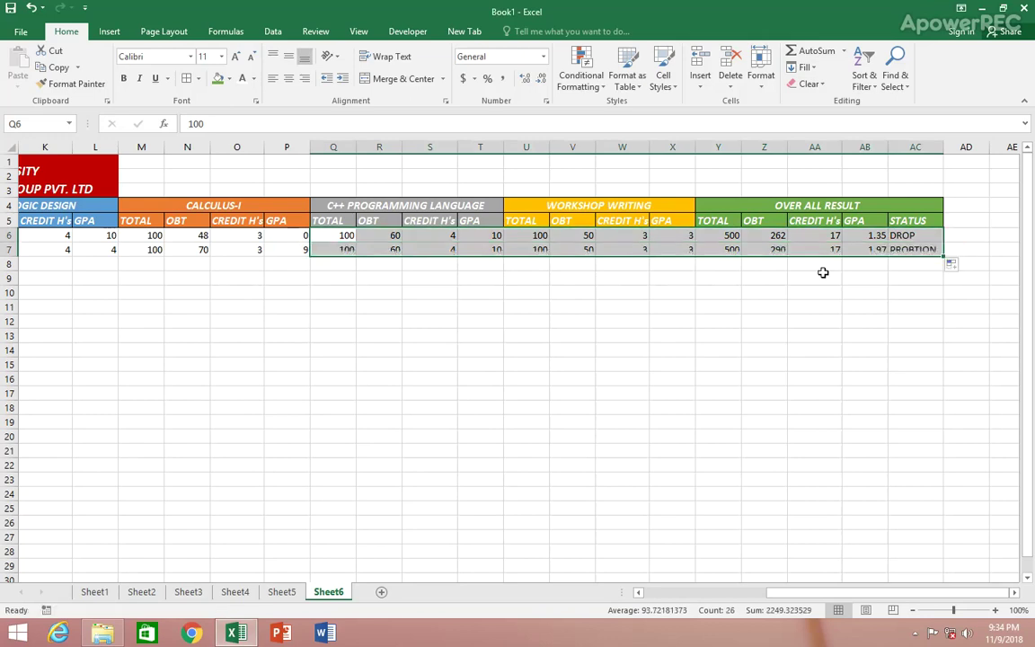
{"action": "left_click", "coordinate": [377, 262]}
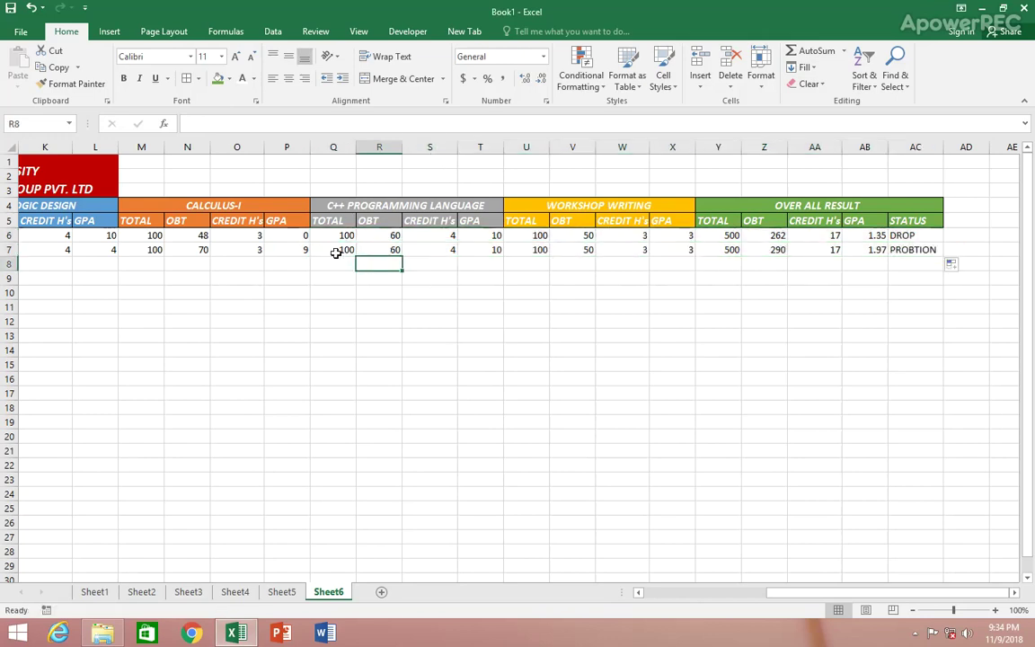
Step: Set roll 102's C++ mark to 55 and Workshop Writing mark to 75
{"action": "left_click", "coordinate": [382, 251]}
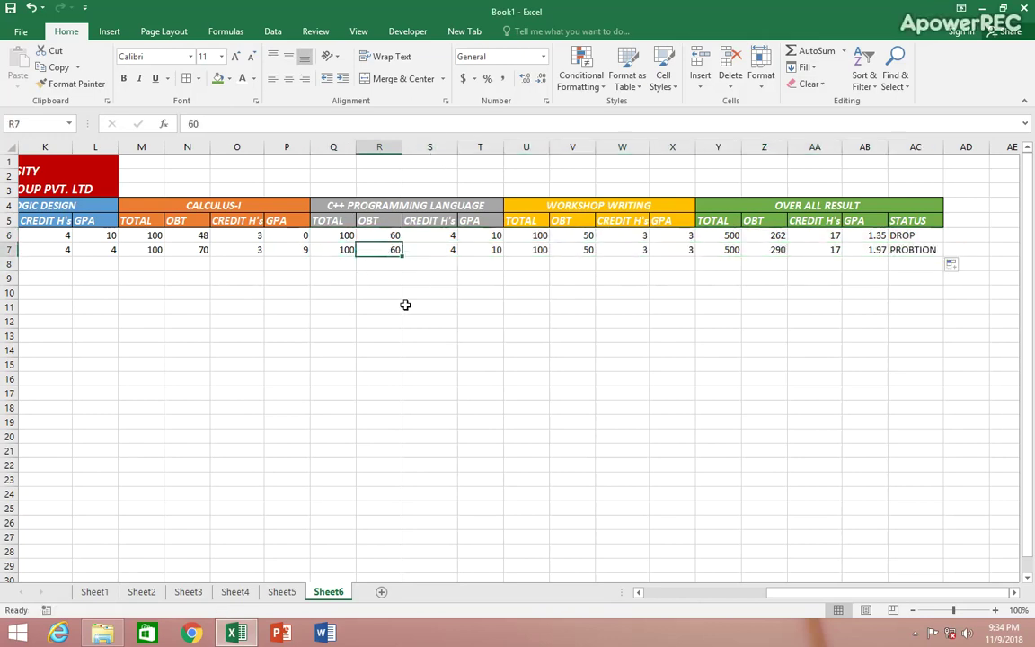
{"action": "type", "text": "55"}
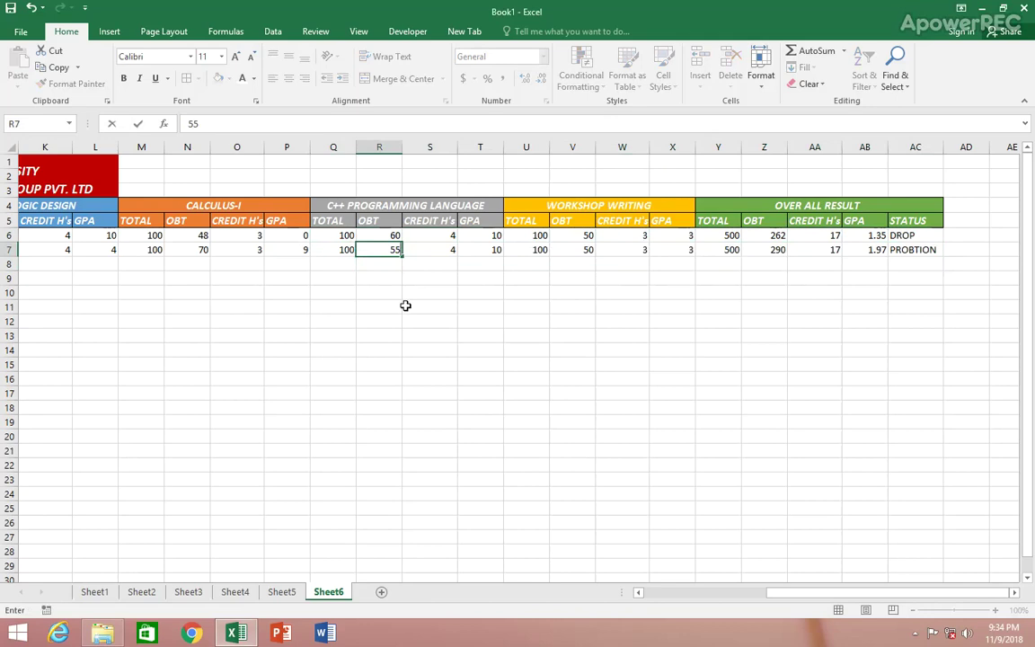
{"action": "key", "text": "Return"}
{"action": "left_click", "coordinate": [580, 252]}
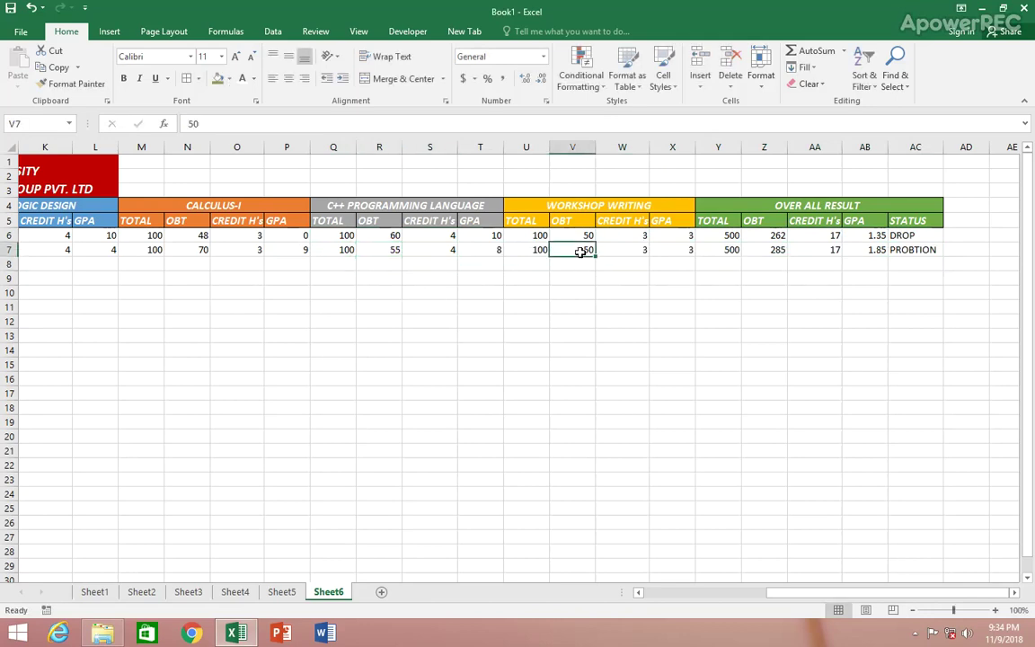
{"action": "type", "text": "7"}
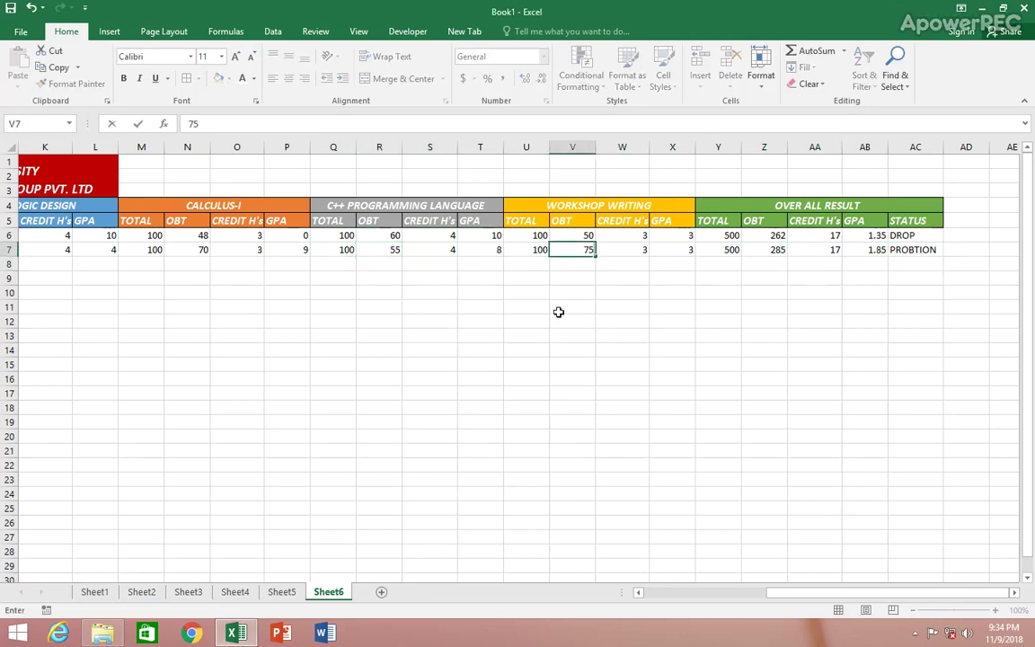
{"action": "key", "text": "Return"}
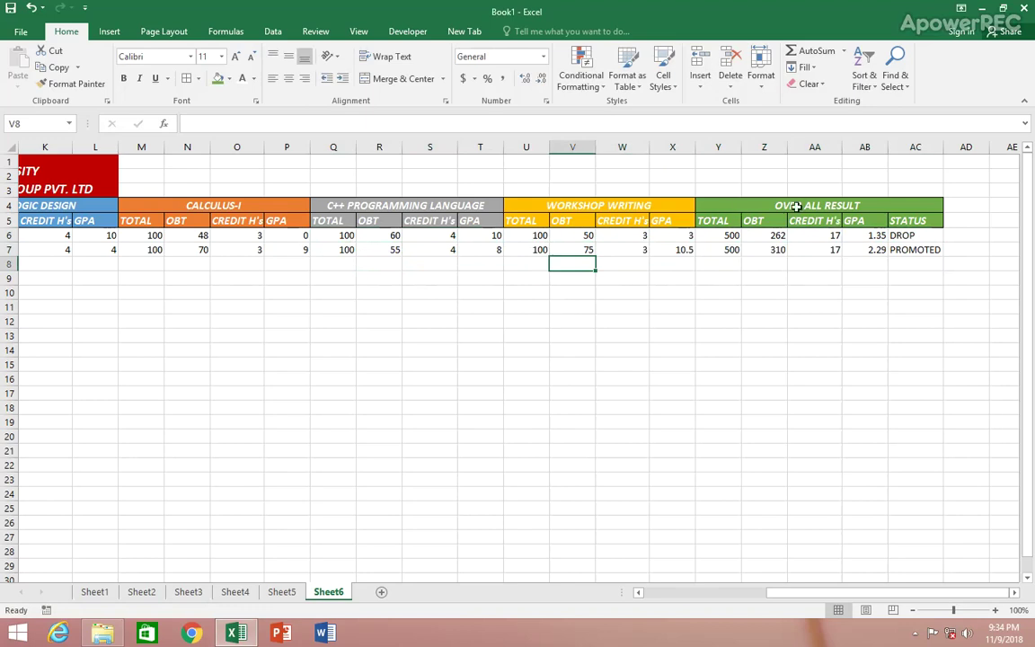
Step: Check the AB and AC formulas showing GPA 2.29 and PROMOTED, then scroll back left
{"action": "left_click", "coordinate": [954, 249]}
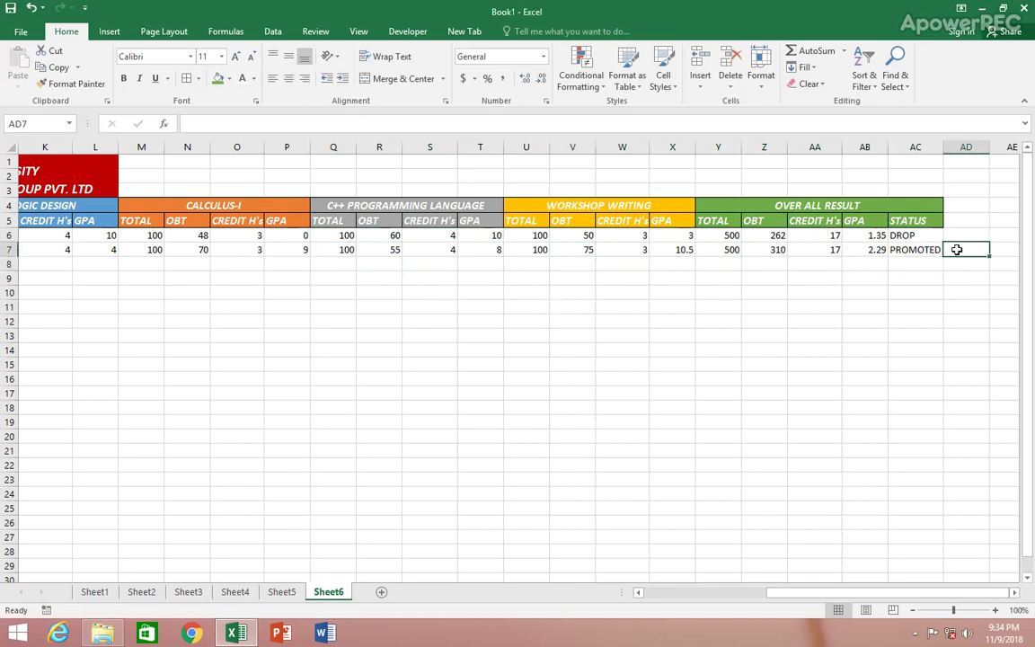
{"action": "left_click", "coordinate": [872, 251]}
{"action": "left_click", "coordinate": [910, 236]}
{"action": "left_click", "coordinate": [865, 235]}
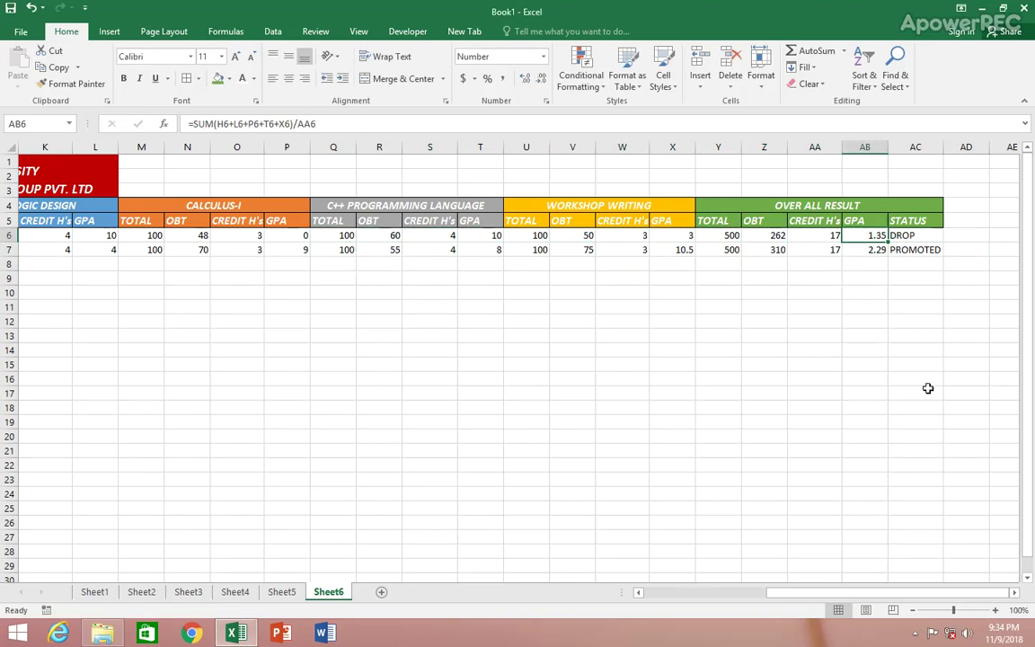
{"action": "left_click", "coordinate": [903, 268]}
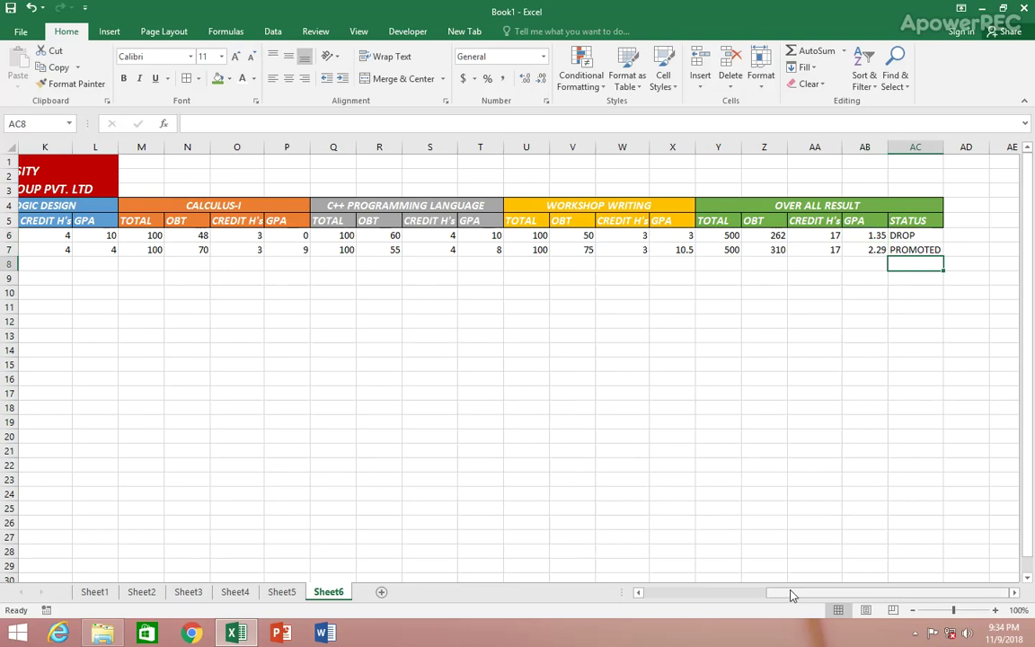
{"action": "left_click_drag", "start_coordinate": [791, 595], "coordinate": [665, 594]}
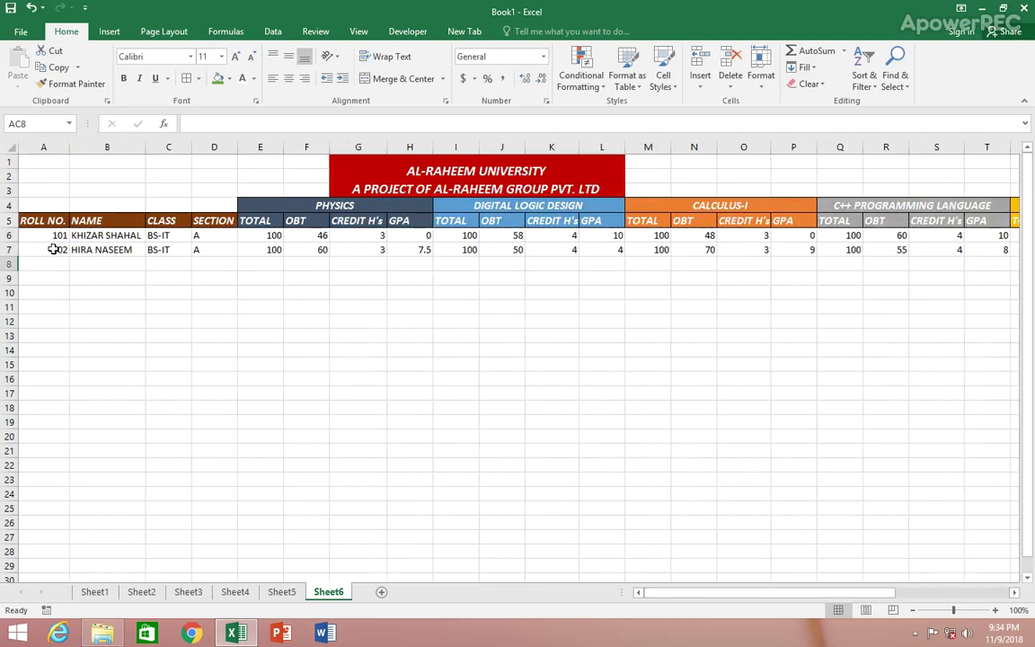